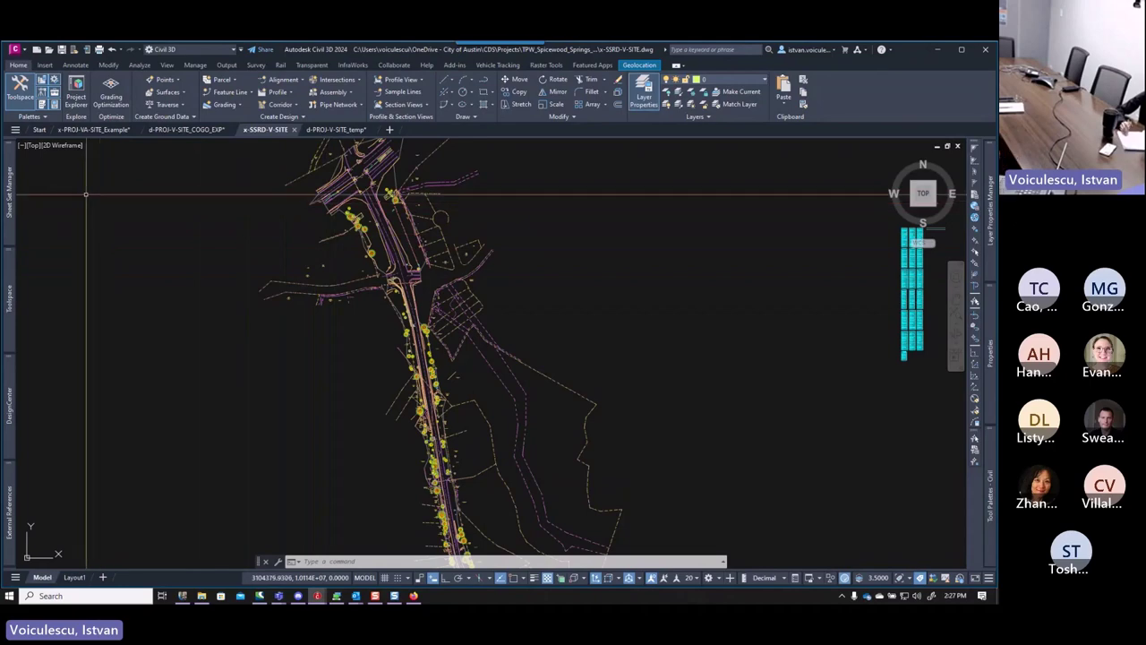
Create a new drawing from the x-PROJ-VA-SITE.dwt template in the 00_Base_Files folder, copying the template's base name for reuse.
click(39, 128)
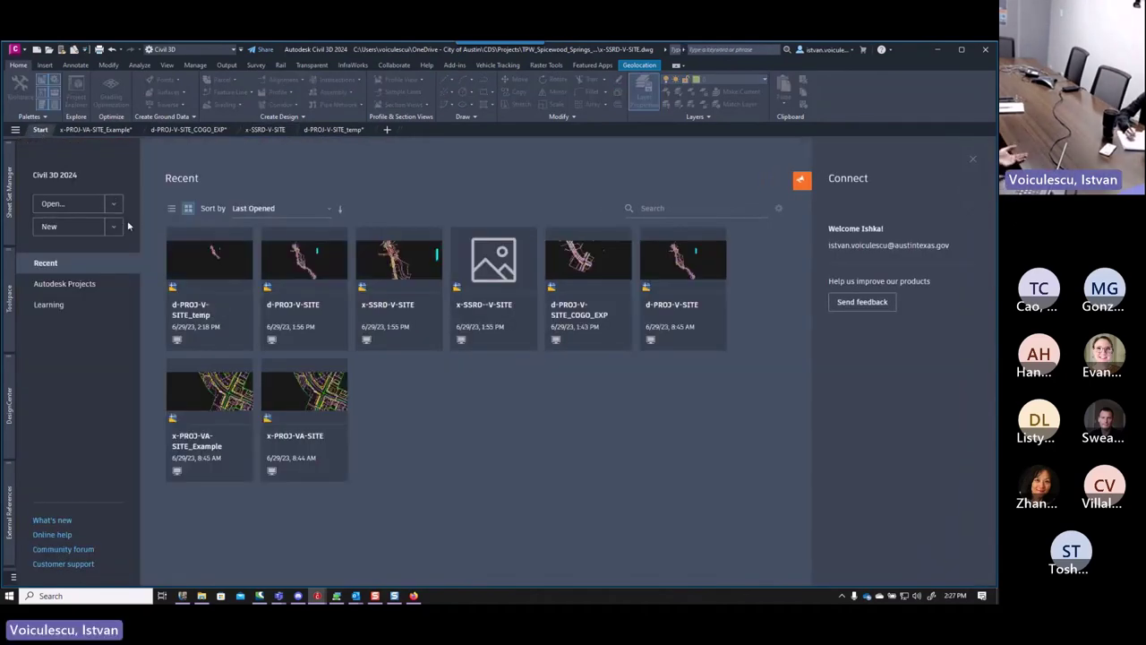
click(114, 229)
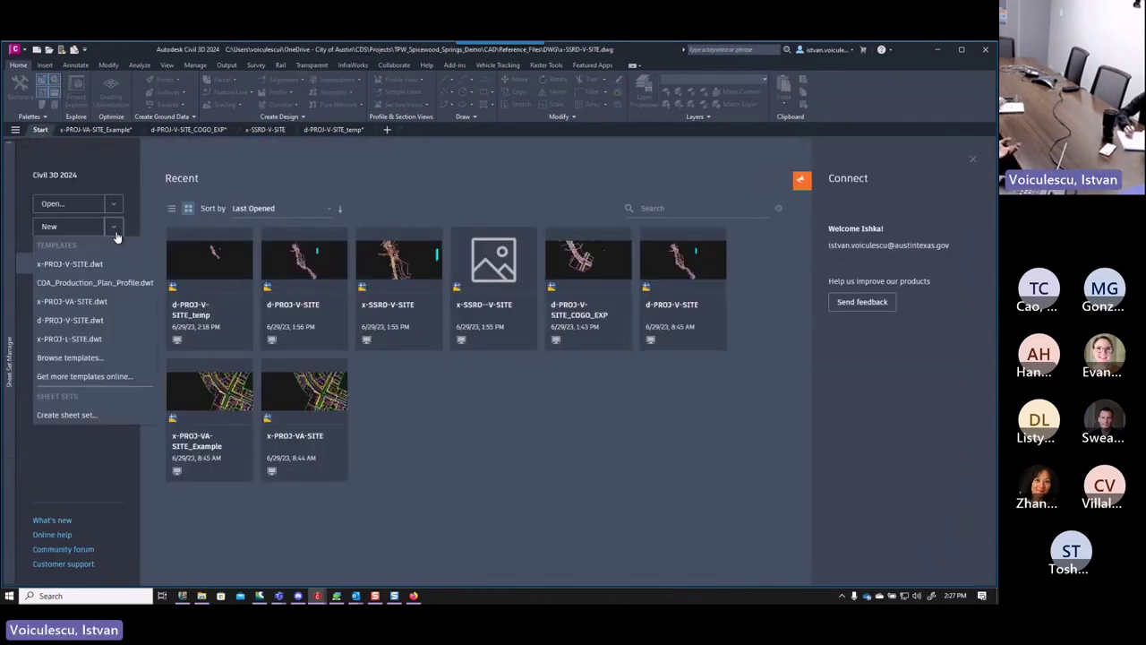
click(70, 358)
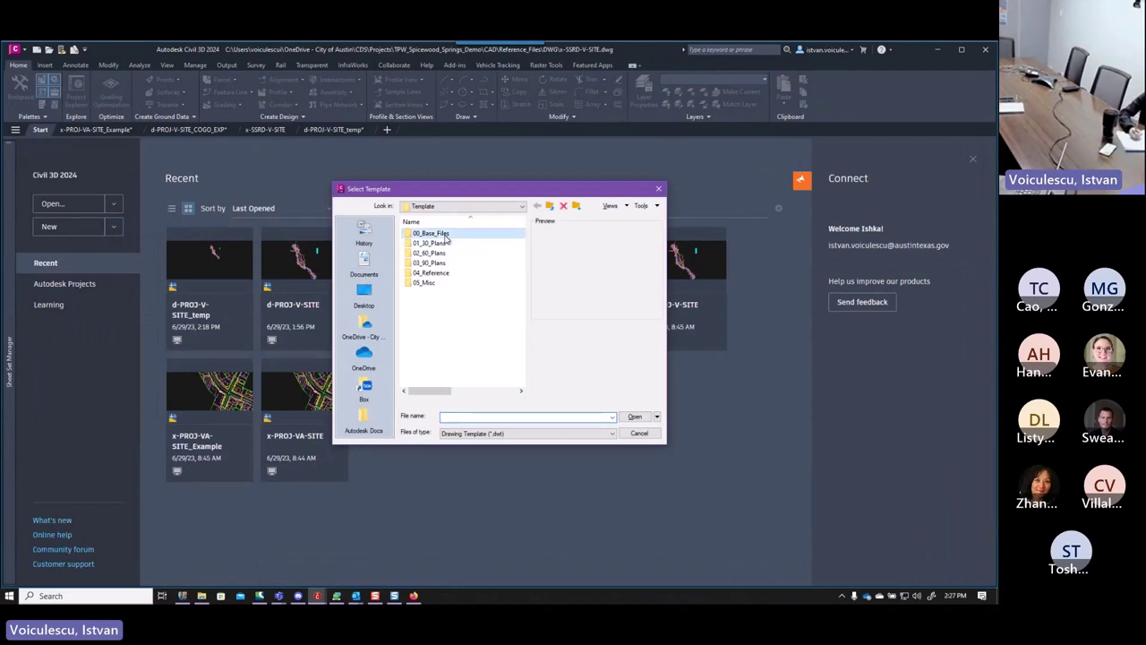
double_click(431, 233)
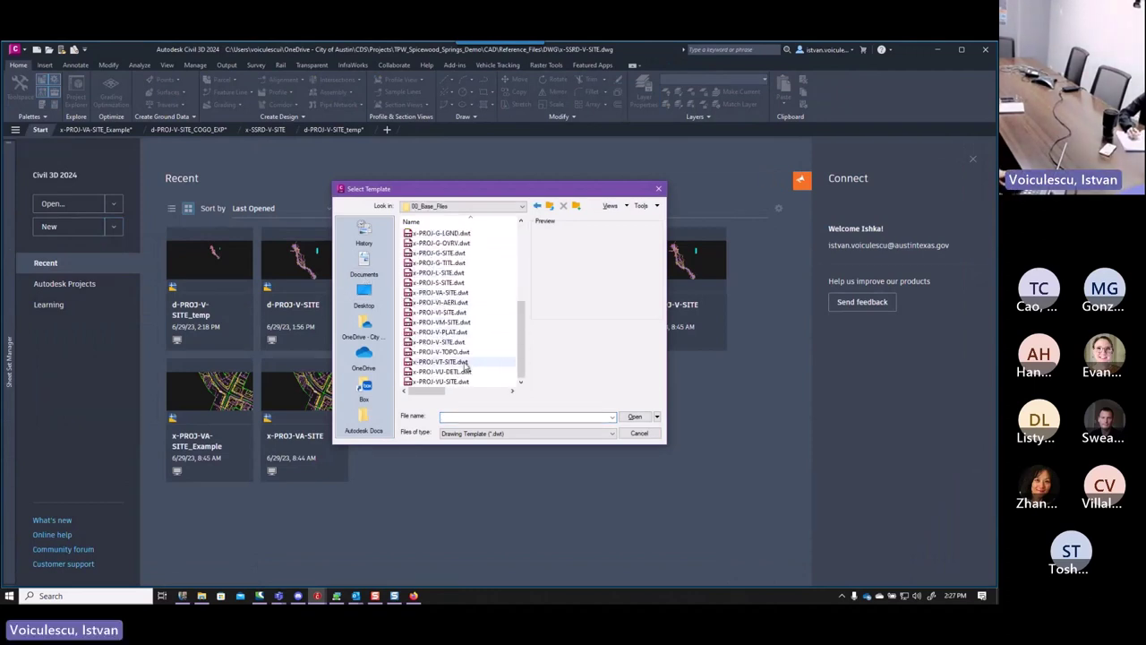
click(443, 292)
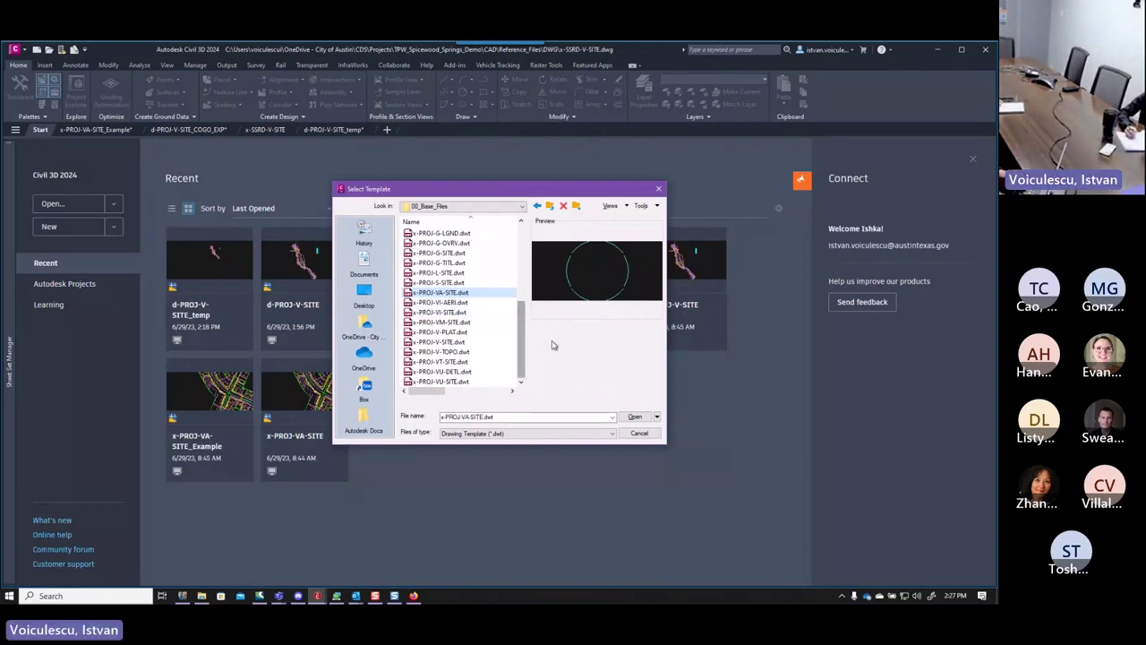
double_click(473, 416)
key(ctrl+c)
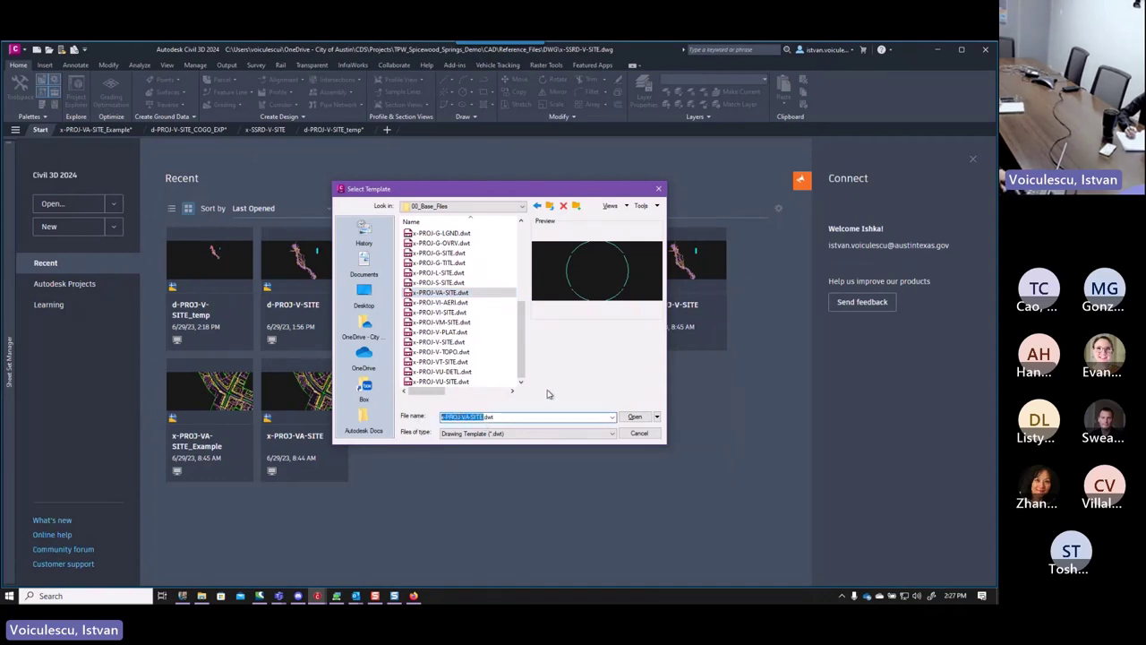
click(635, 416)
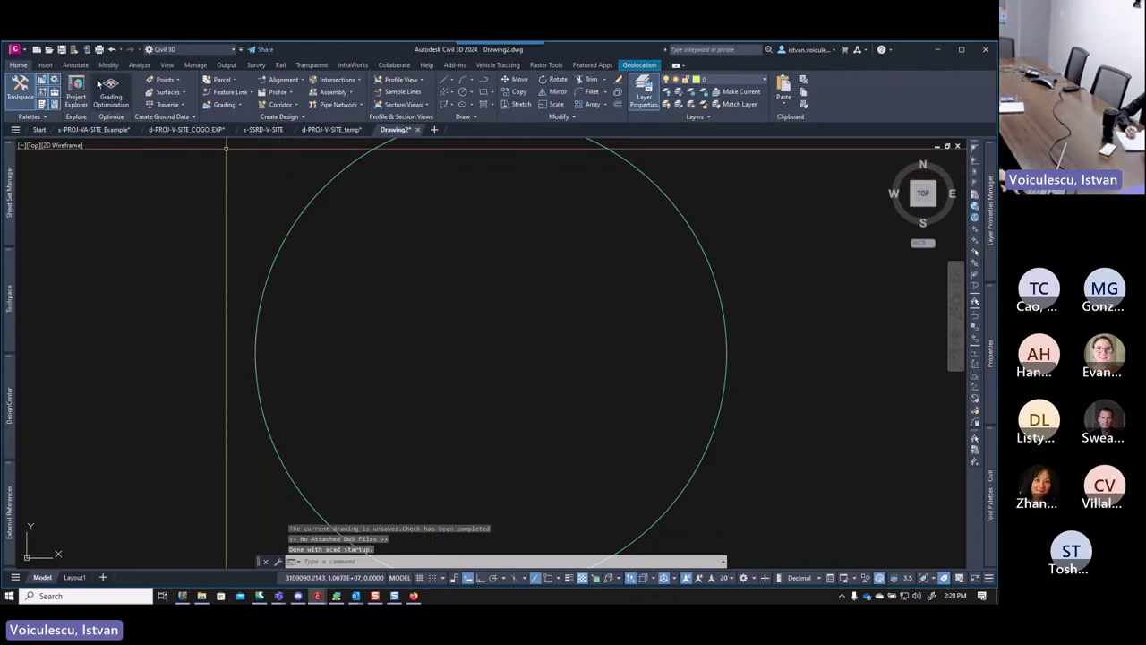
Save the new drawing in the DWG folder under the name x-SSRD-VA-SITE.
click(61, 49)
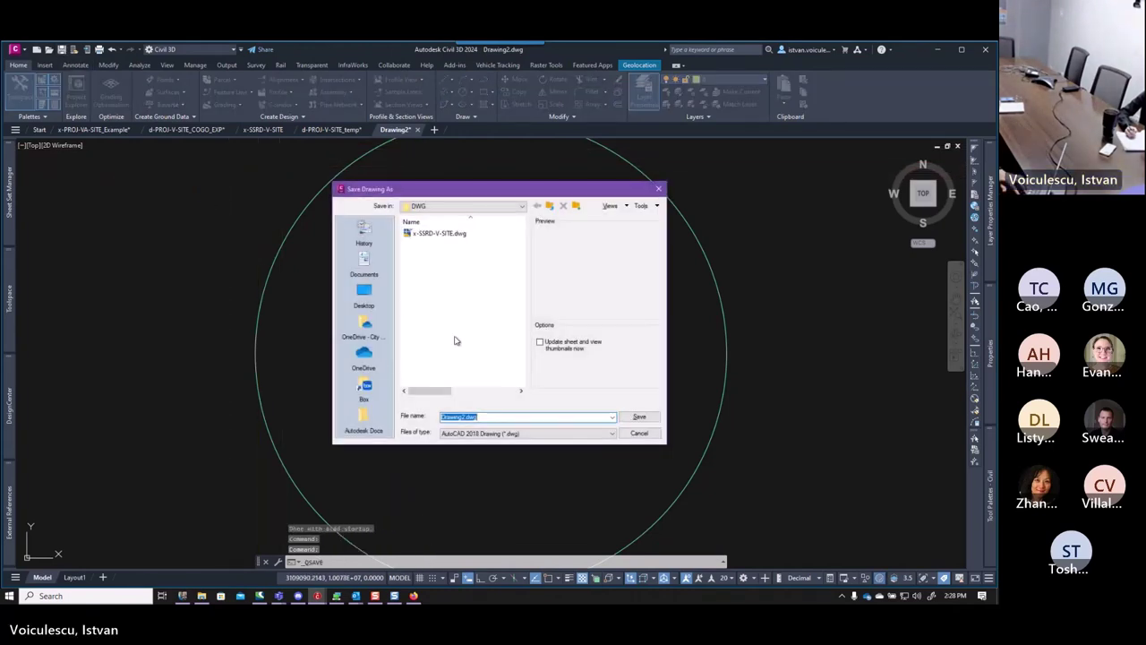
key(ctrl+v)
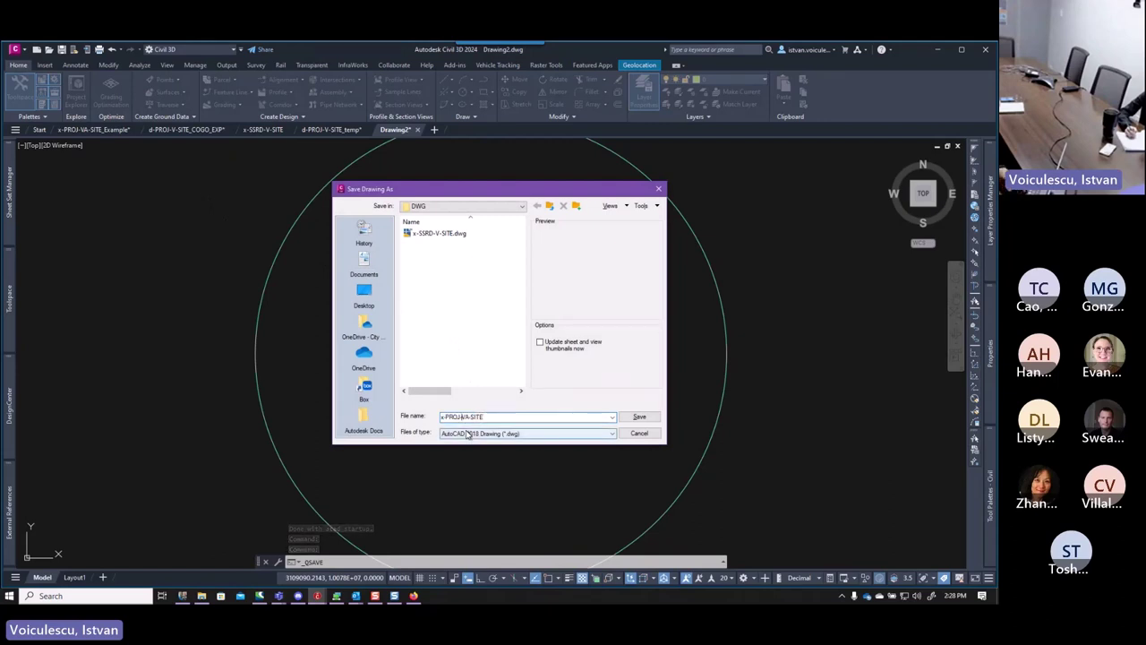
key(BackSpace)
key(BackSpace)
key(BackSpace)
key(BackSpace)
key(BackSpace)
text(S)
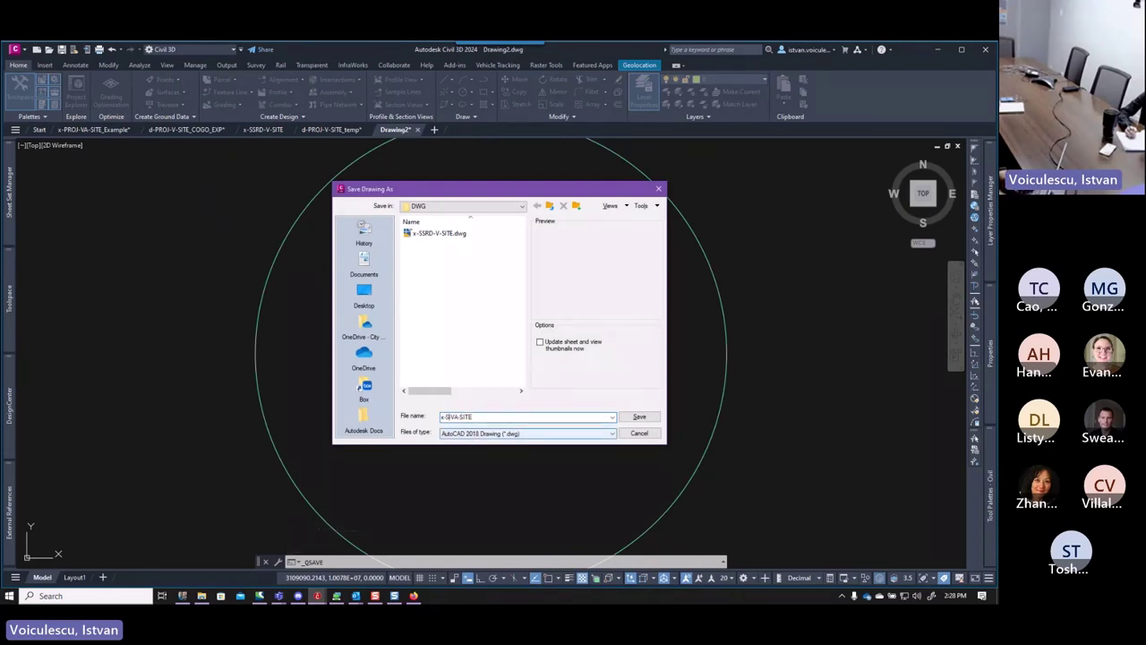
text(SRD-)
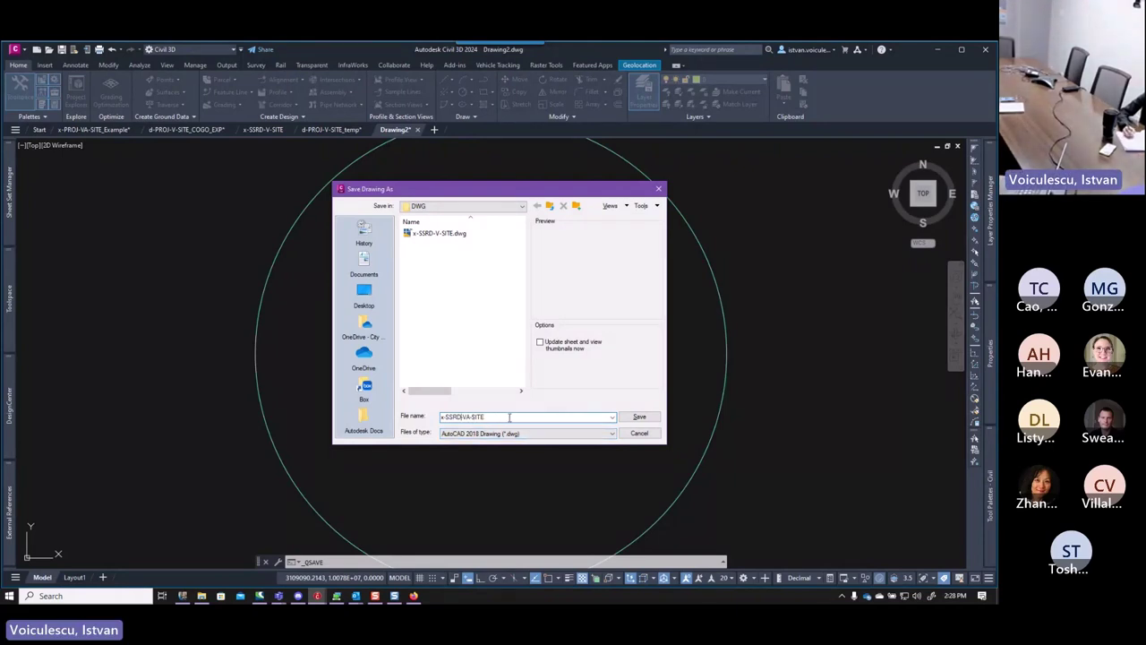
click(643, 417)
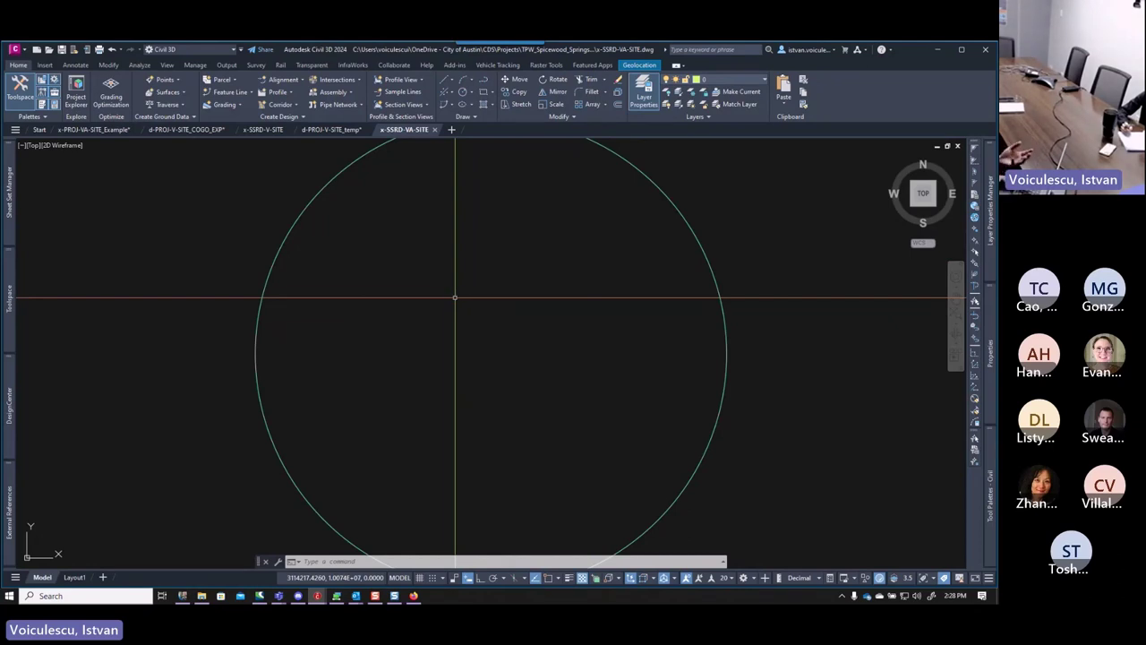
Turn on the hybrid online map as the drawing's background.
click(637, 65)
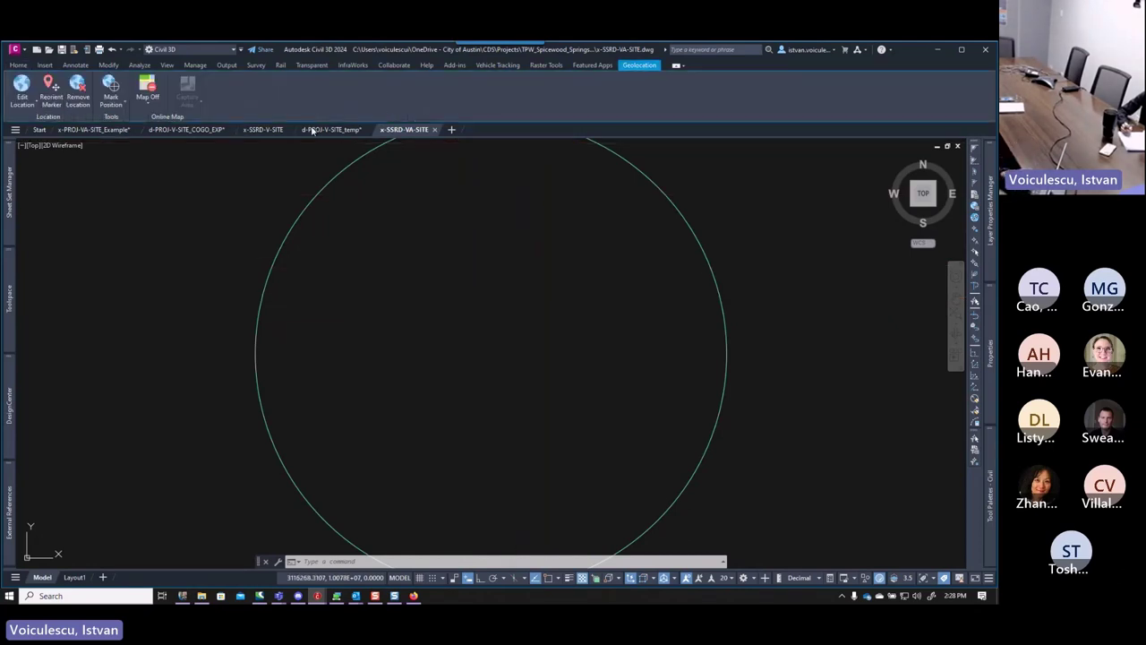
click(151, 104)
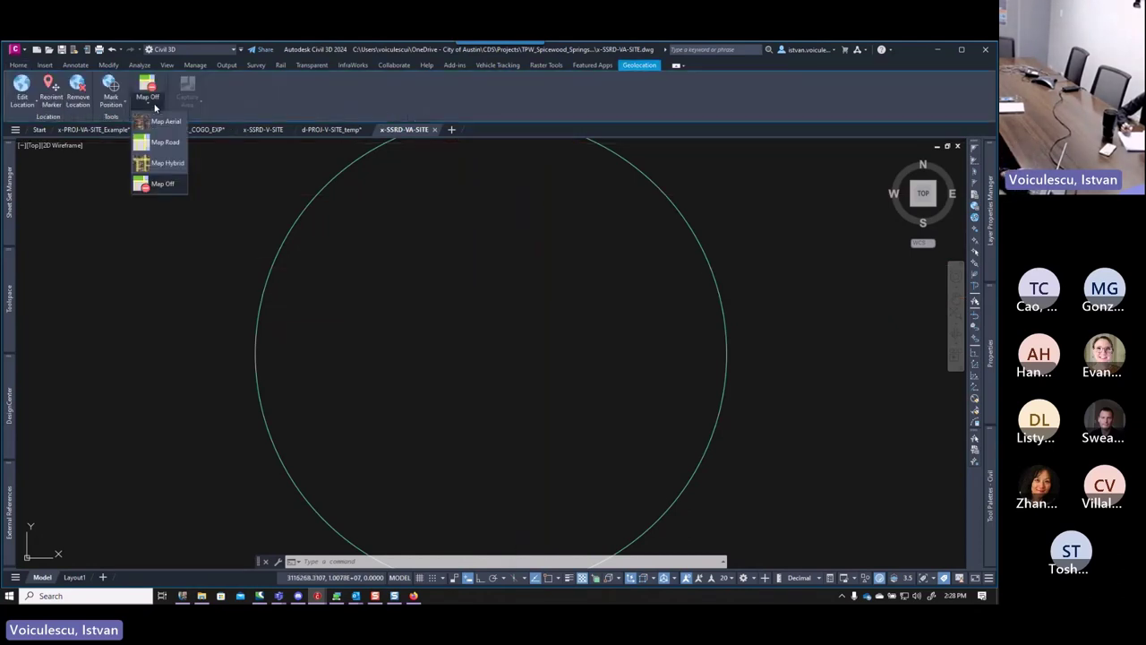
click(157, 164)
click(525, 352)
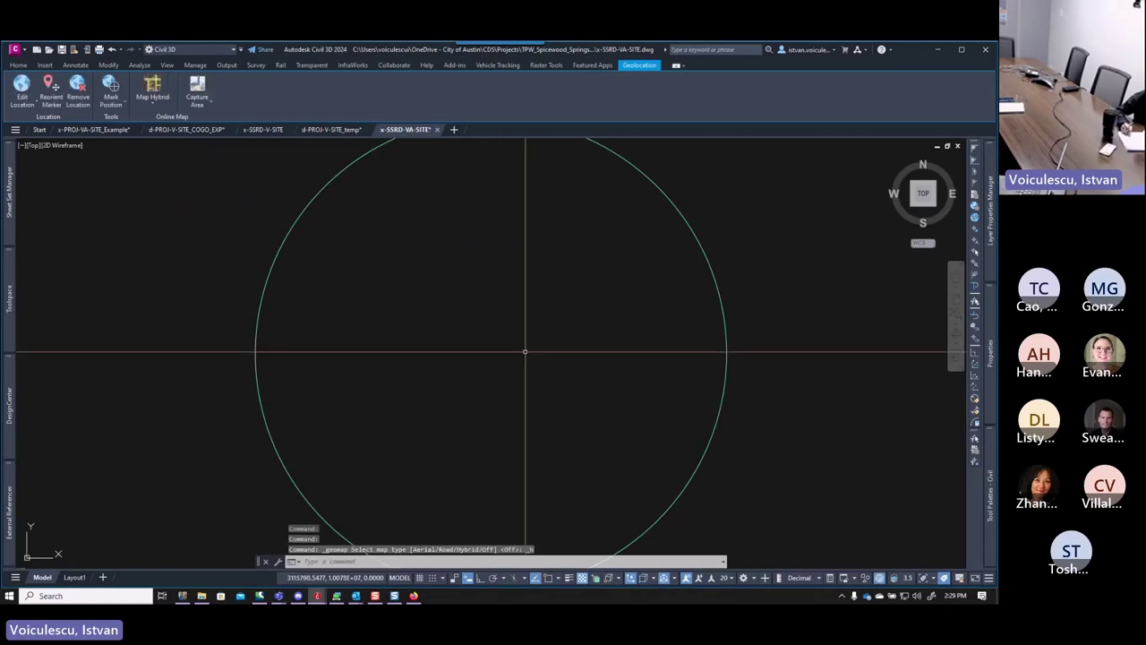
Examine the hybrid map from downtown Austin north to the project area between Highway 360 and Loop 1.
scroll(564, 304, down, 3)
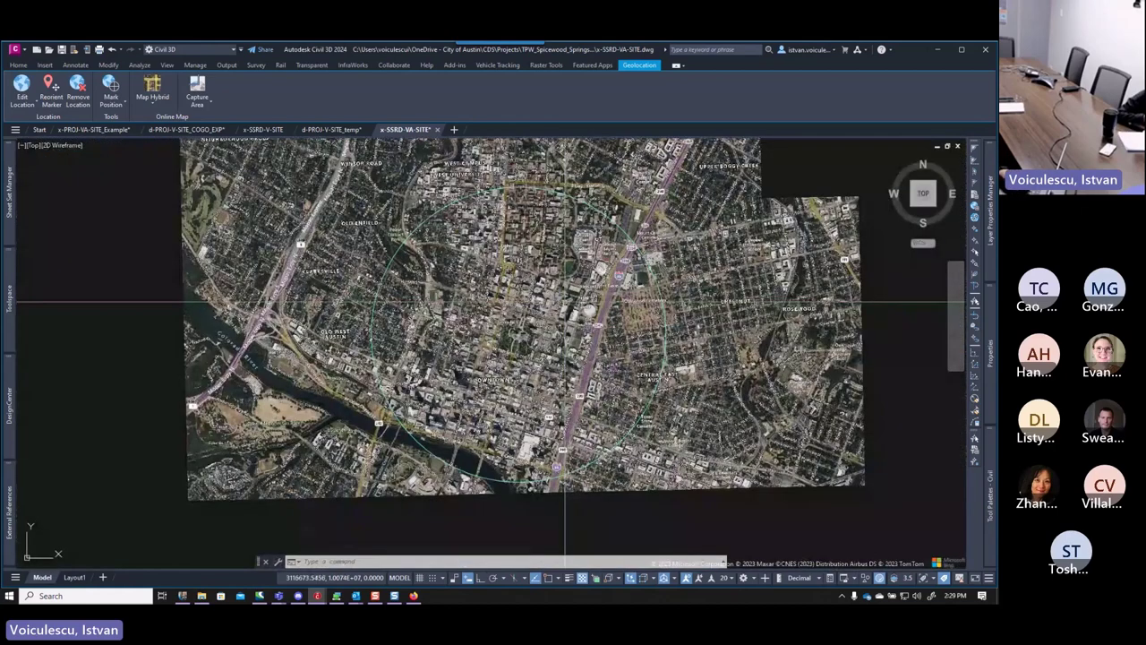
scroll(556, 307, down, 3)
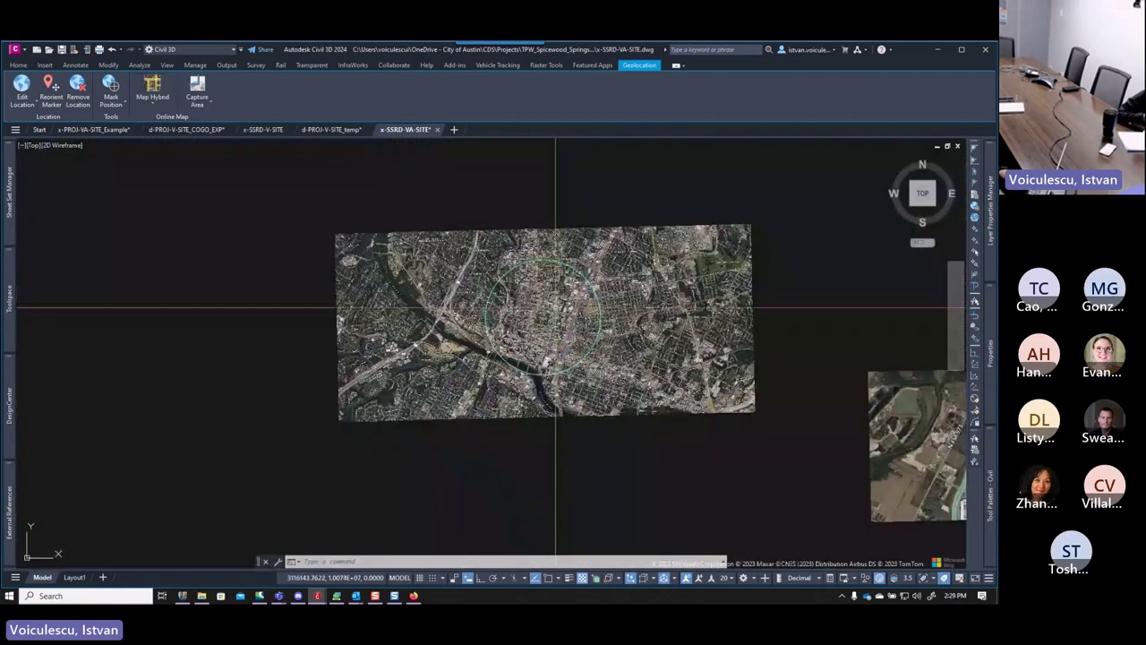
scroll(555, 307, up, 5)
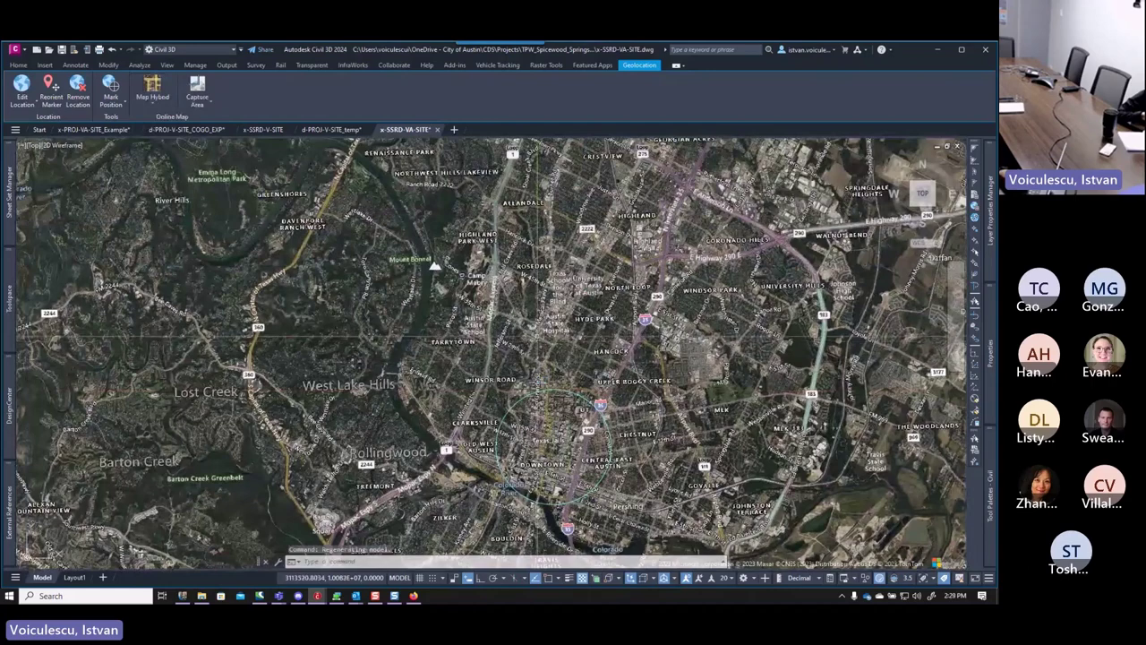
middle_drag(447, 223, 427, 315)
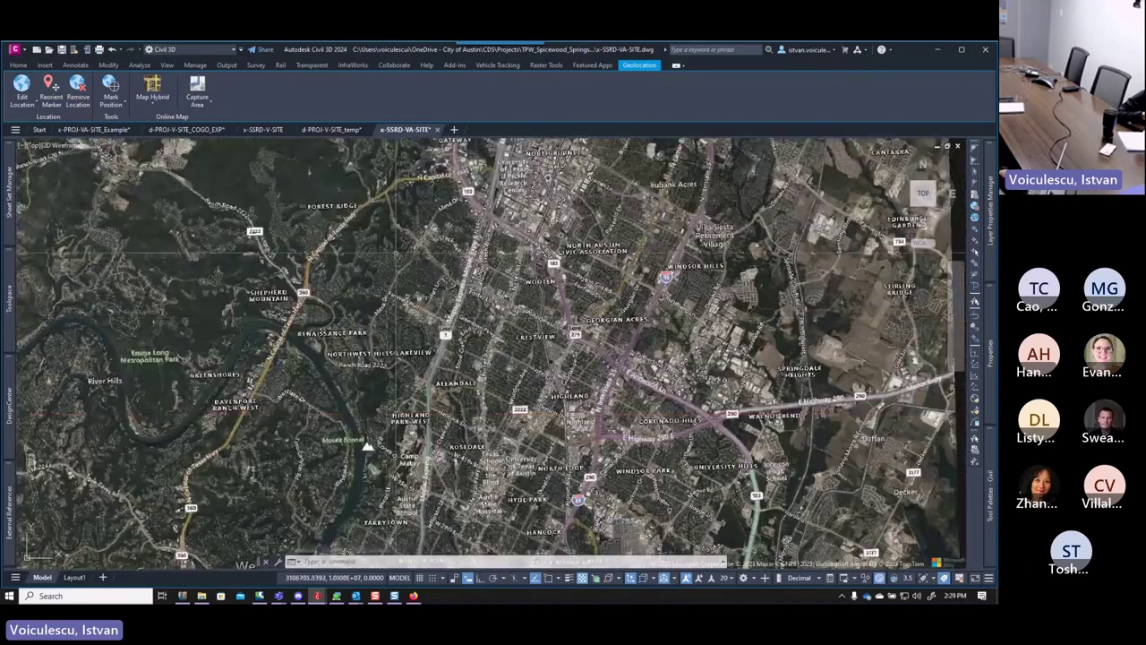
scroll(422, 305, up, 5)
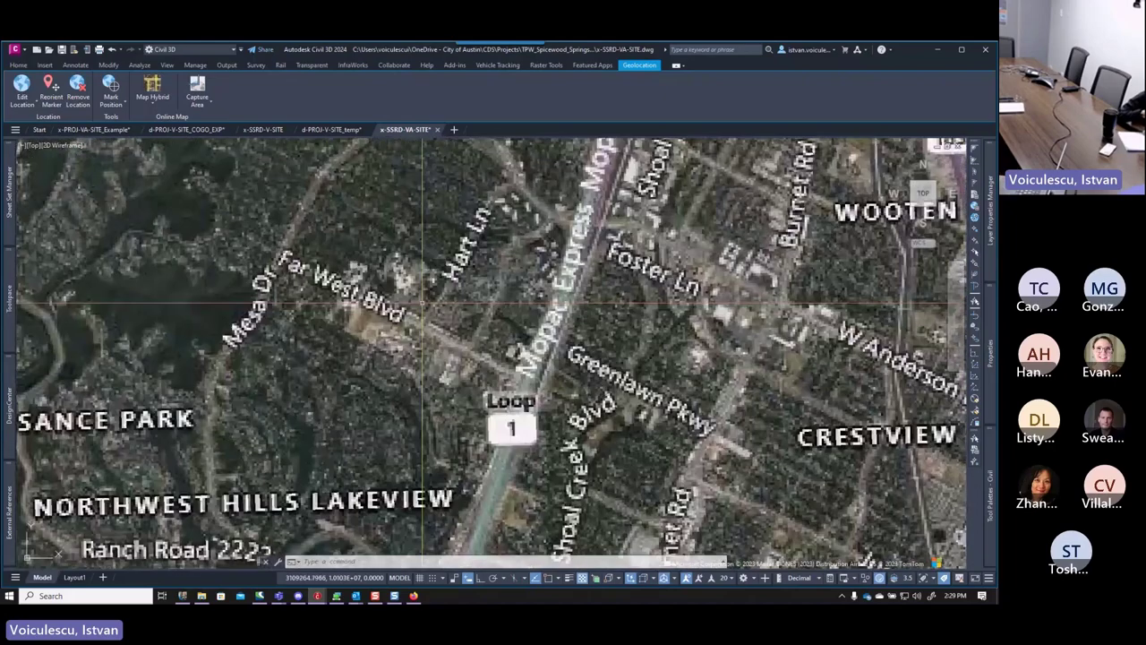
scroll(423, 304, down, 4)
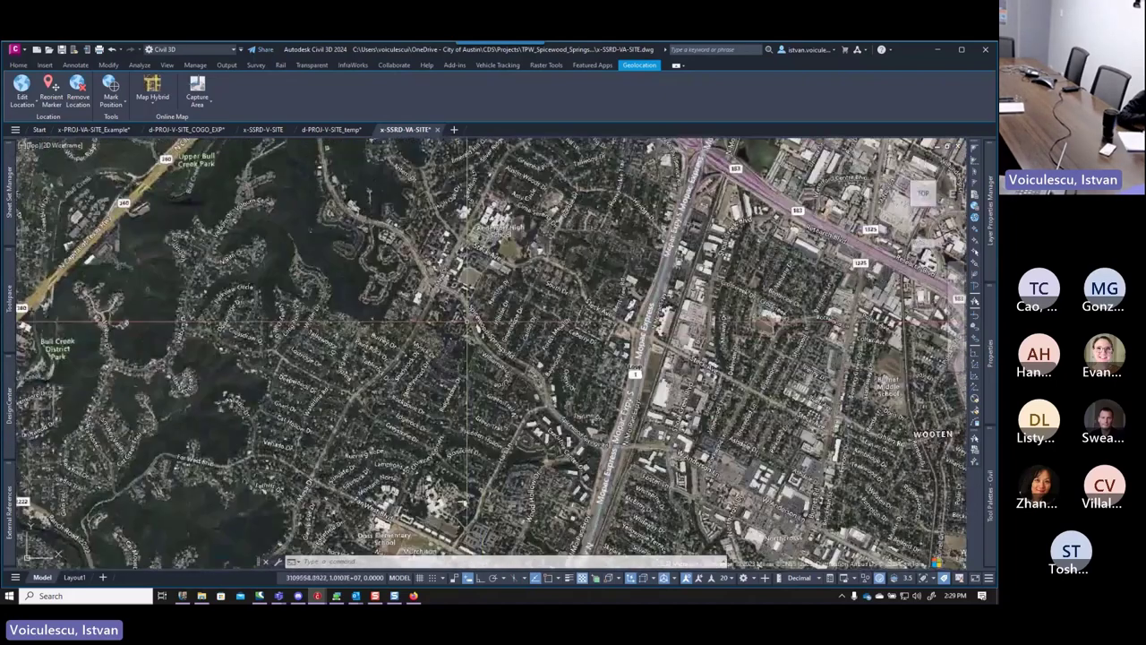
scroll(425, 264, up, 4)
scroll(425, 264, down, 3)
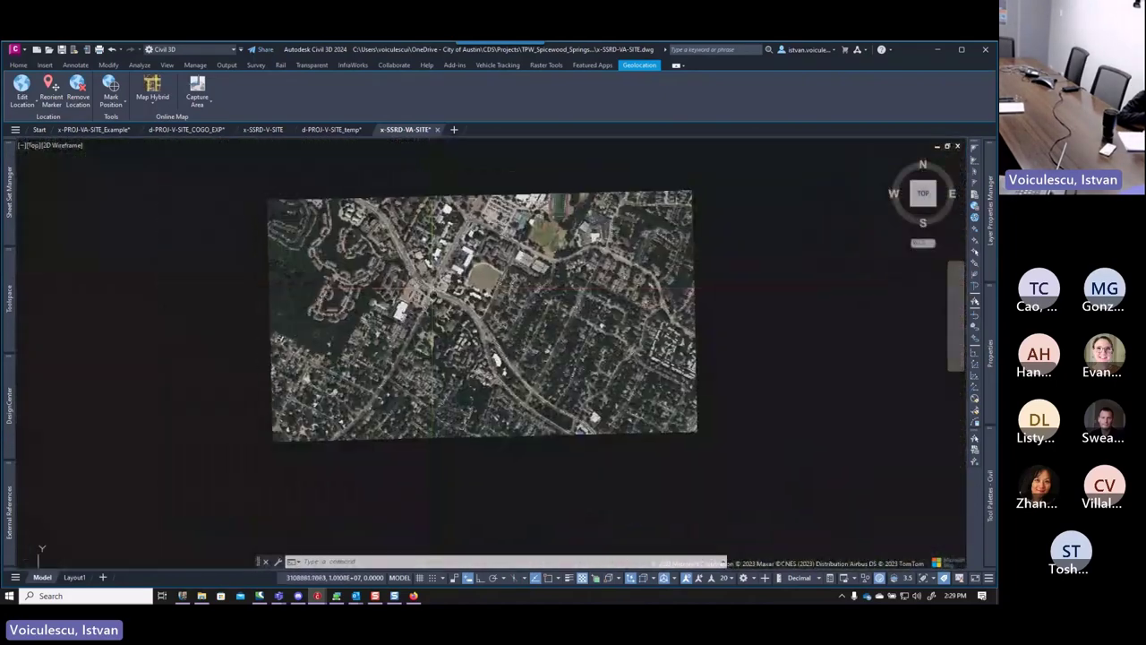
scroll(391, 274, down, 2)
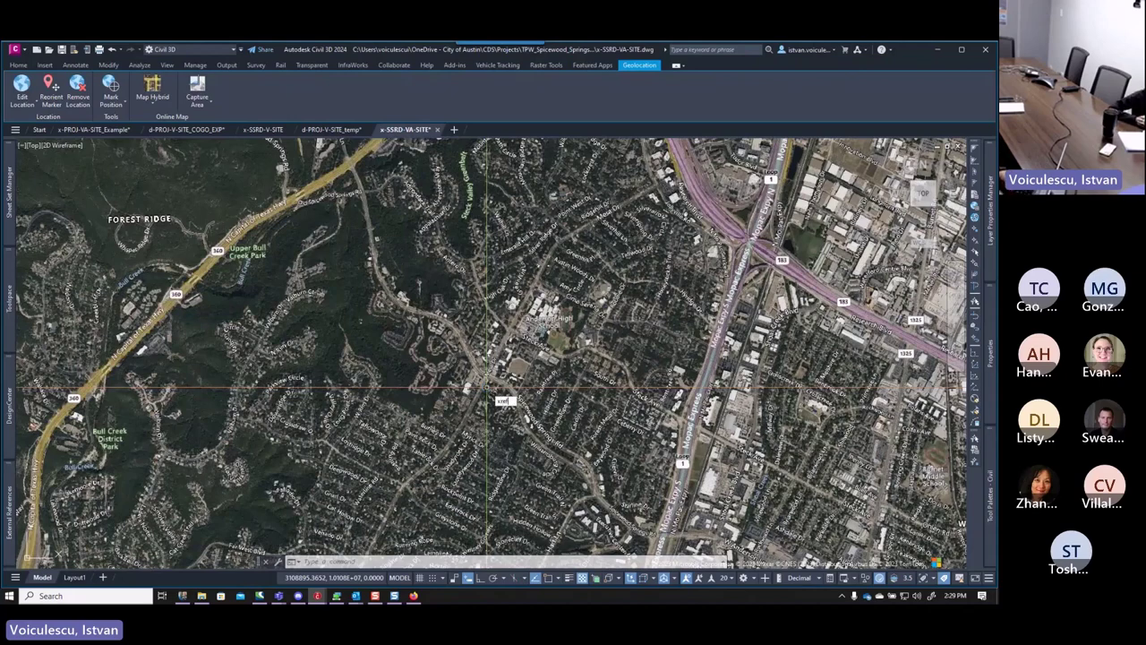
Start attaching a DWG external reference and browse to TPW_Spicewood_Springs_Demo\CAD\Reference_Files\DWG in the City of Austin OneDrive's CDS\Projects folder.
key(Return)
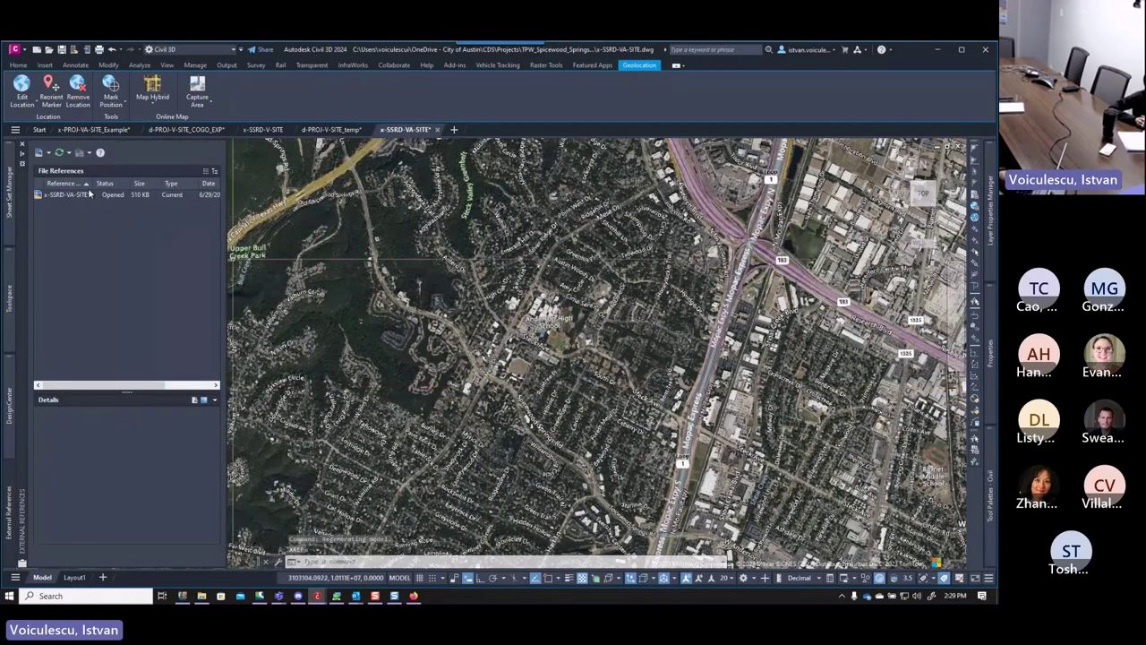
click(41, 152)
click(54, 168)
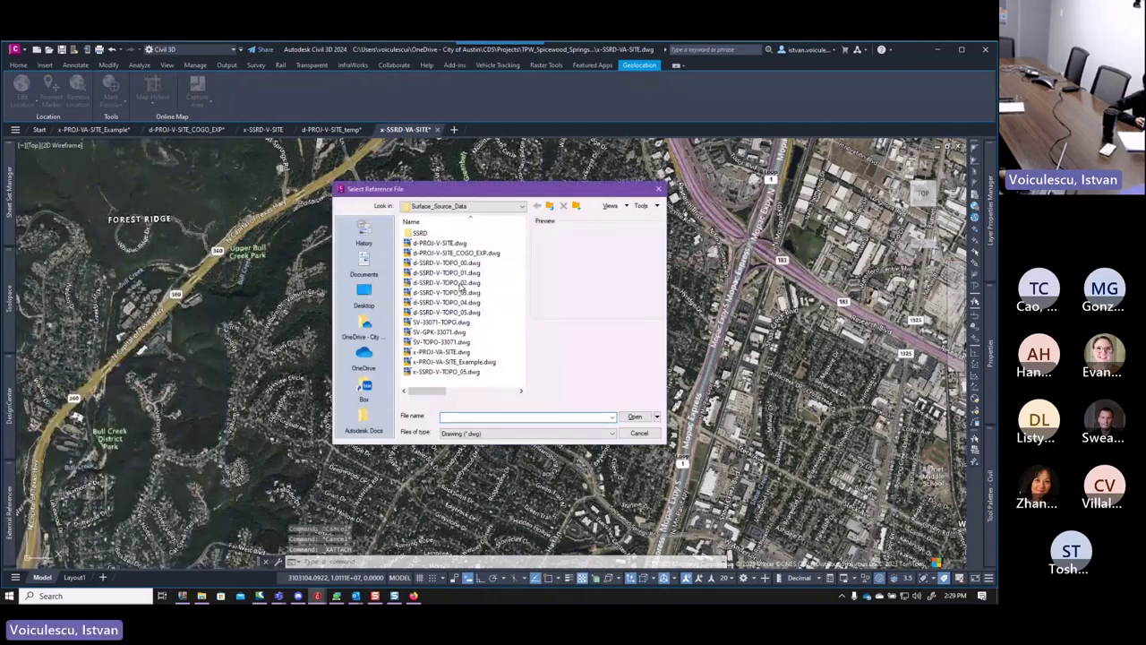
click(466, 207)
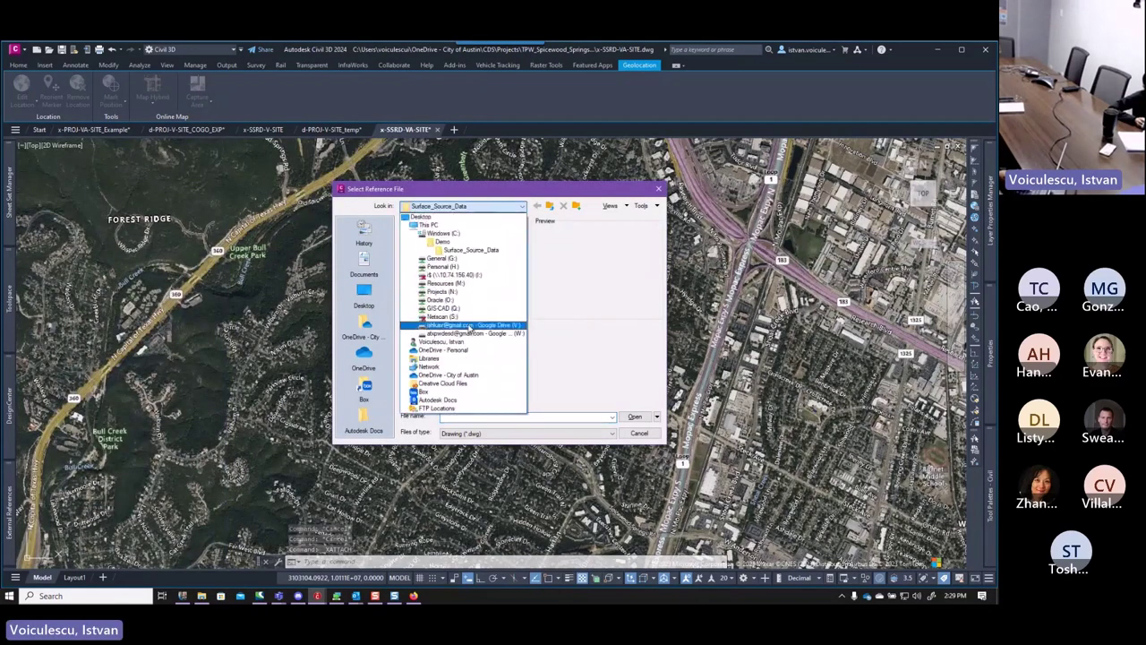
click(468, 373)
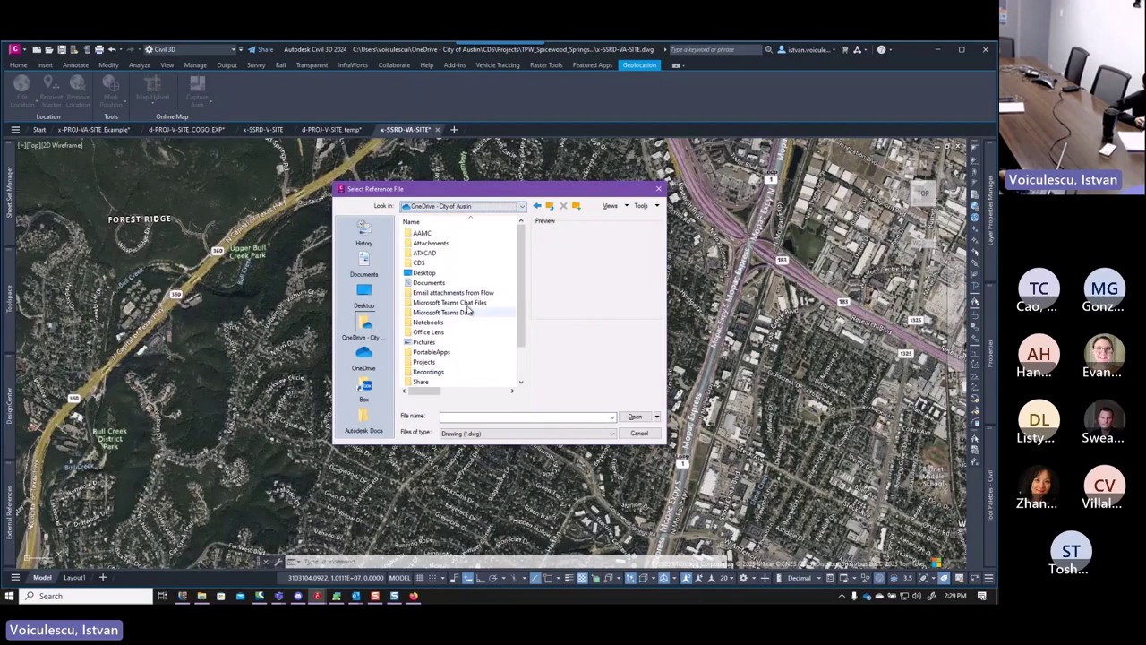
double_click(429, 262)
double_click(429, 254)
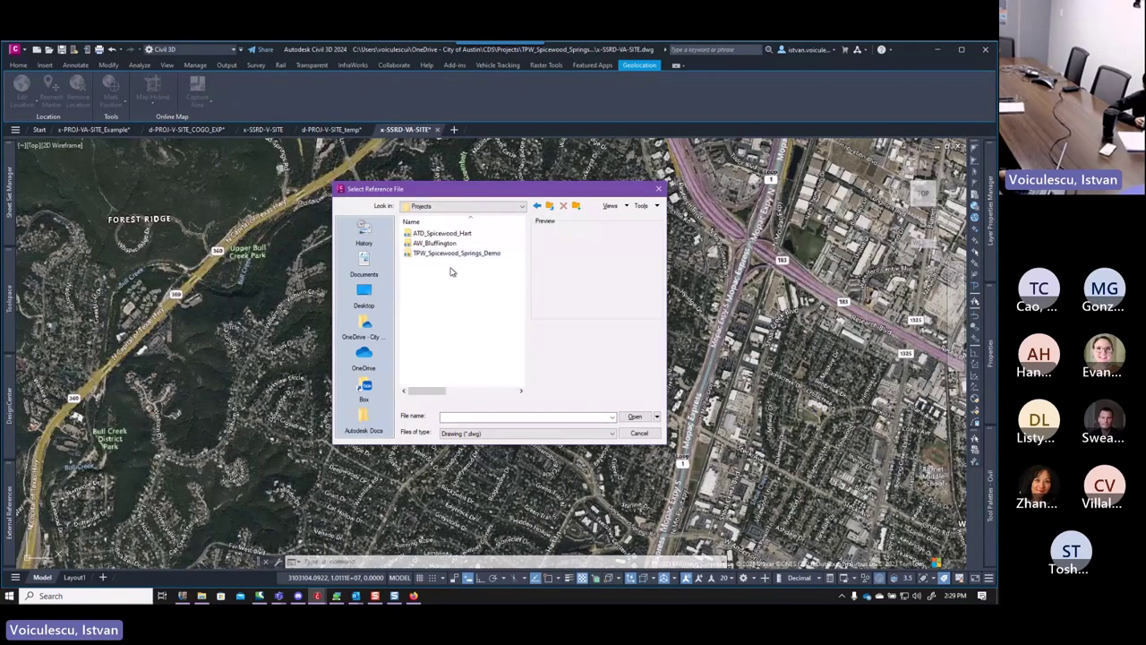
double_click(444, 253)
double_click(435, 284)
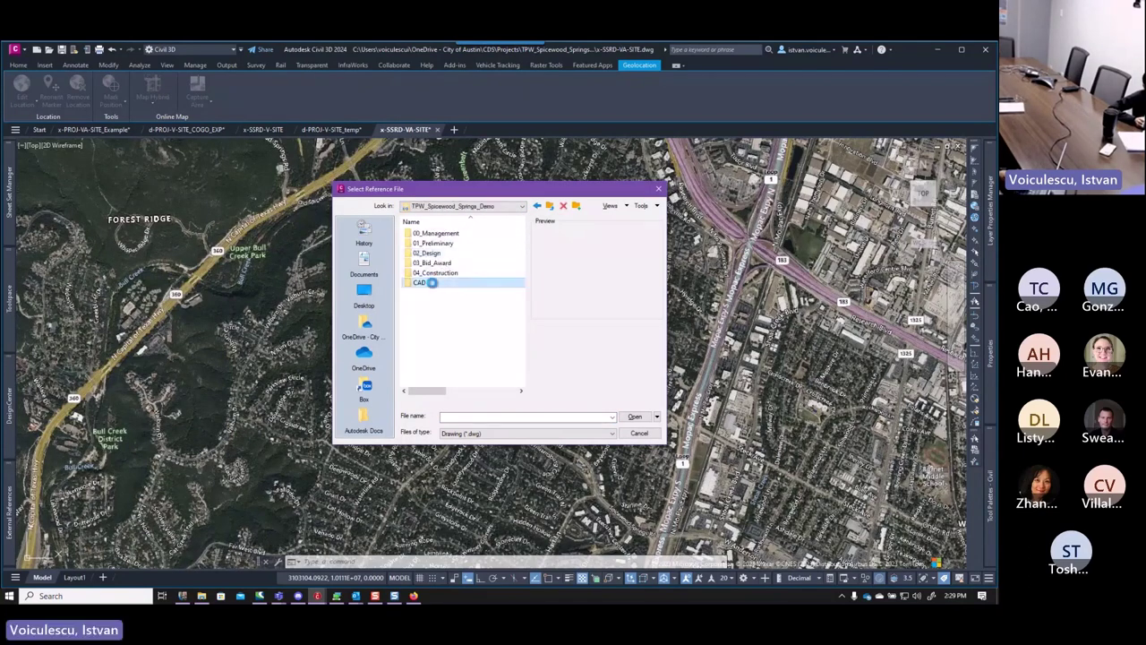
double_click(430, 263)
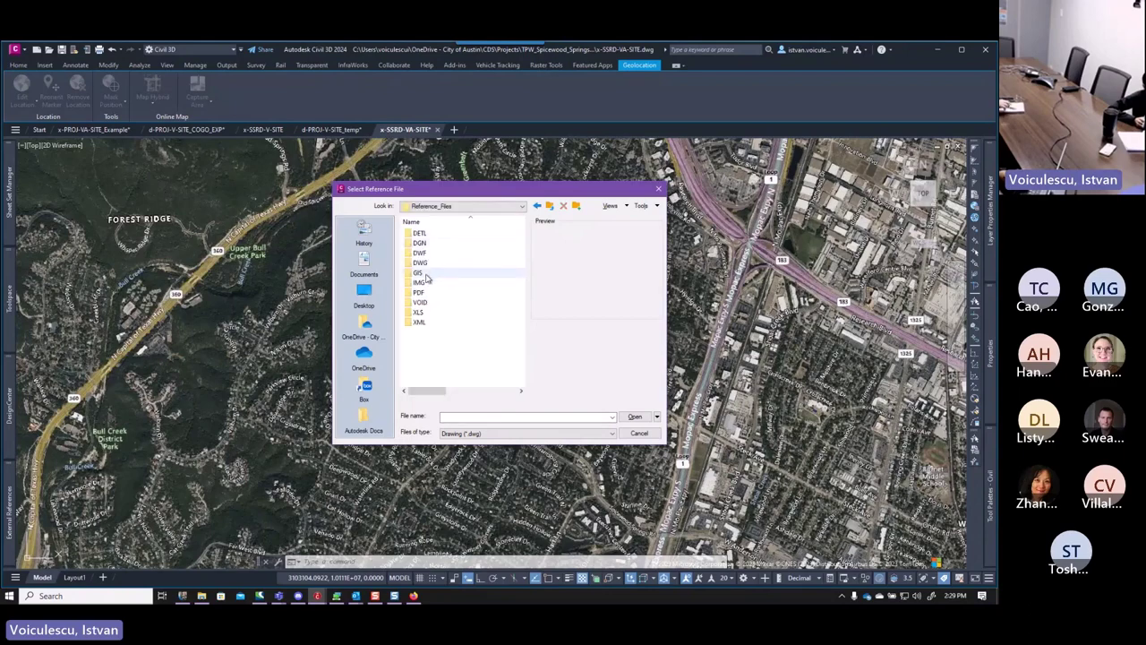
double_click(423, 263)
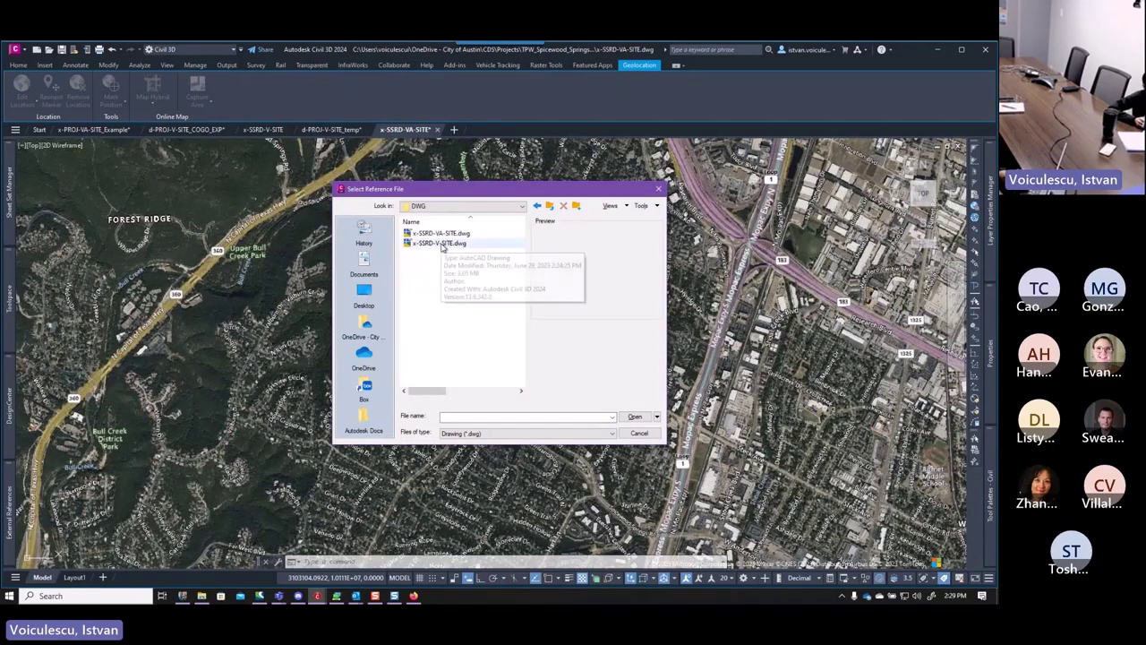
Attach x-SSRD-V-SITE.dwg as an overlay reference with a relative path, scale 1.00, rotation 0 and insertion point 0,0,0.
click(459, 245)
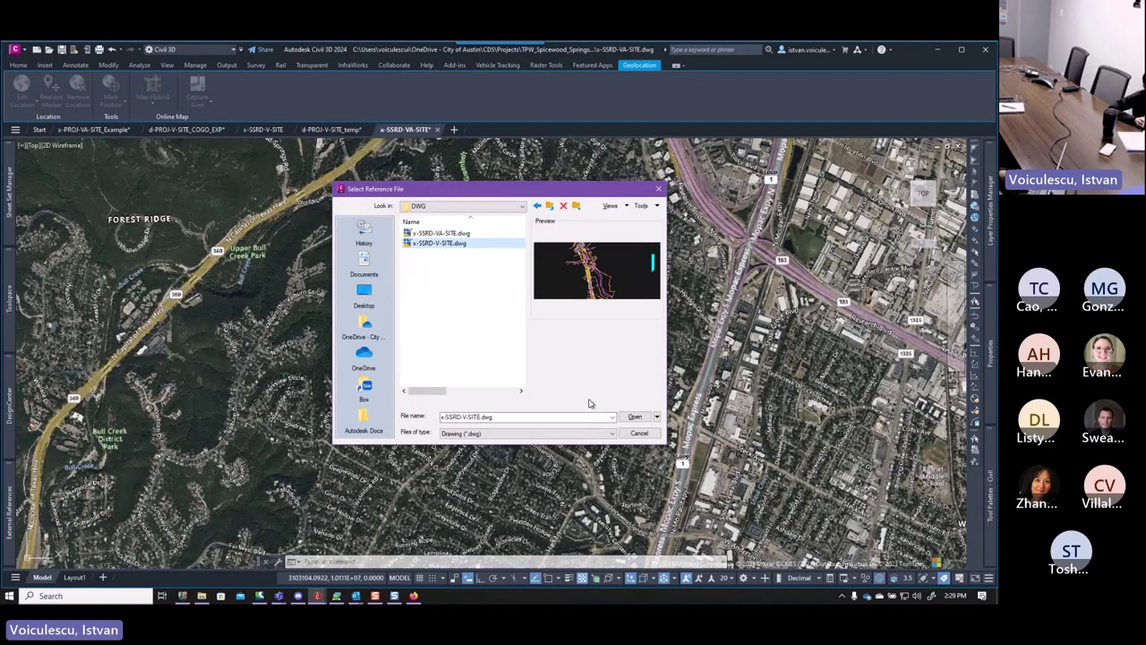
click(634, 416)
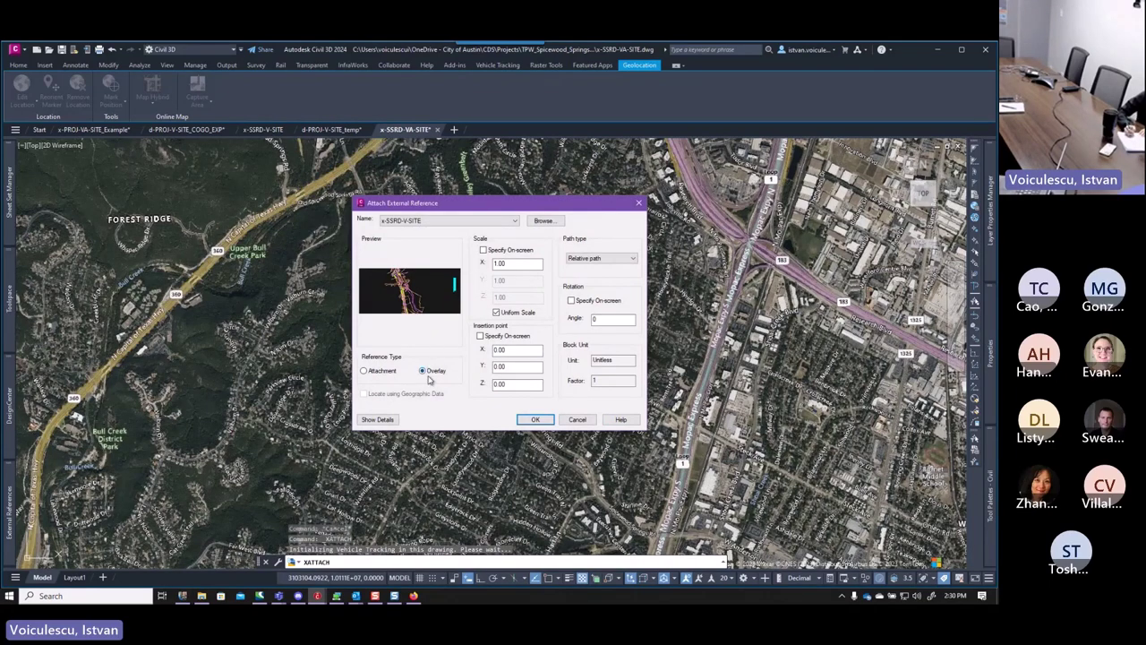
click(376, 373)
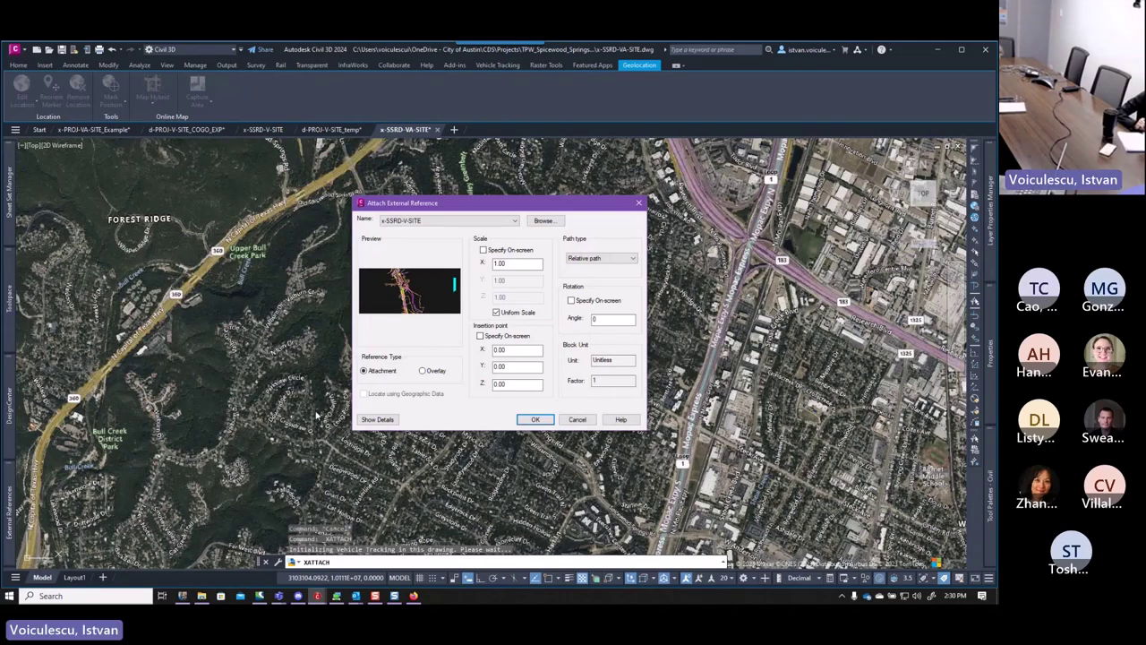
click(422, 371)
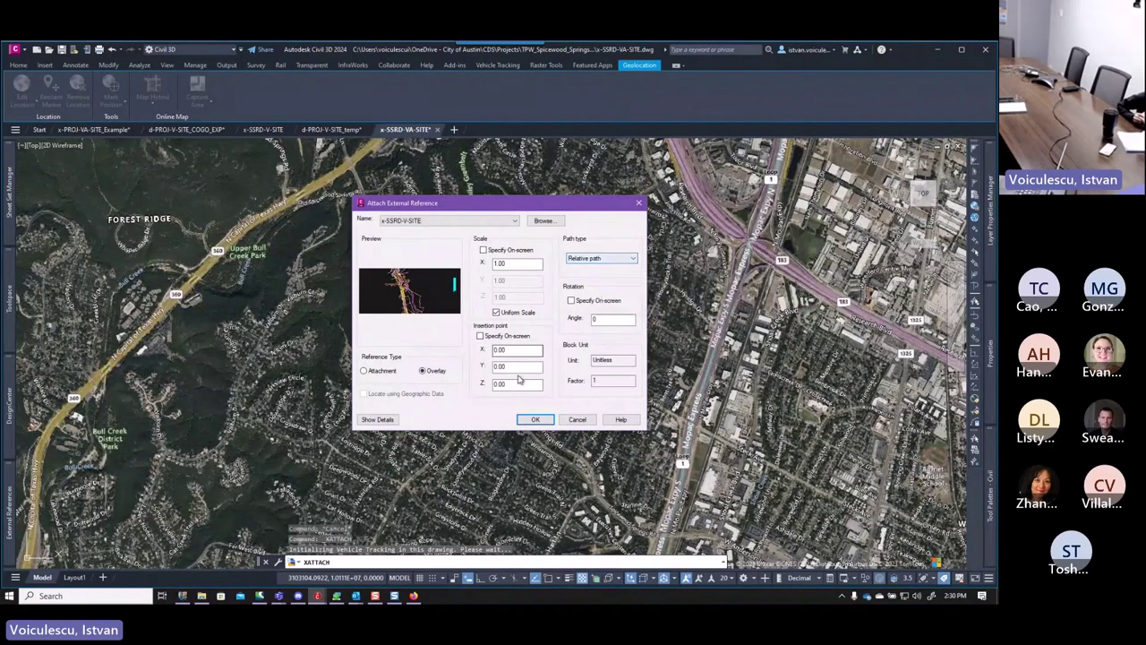
click(535, 420)
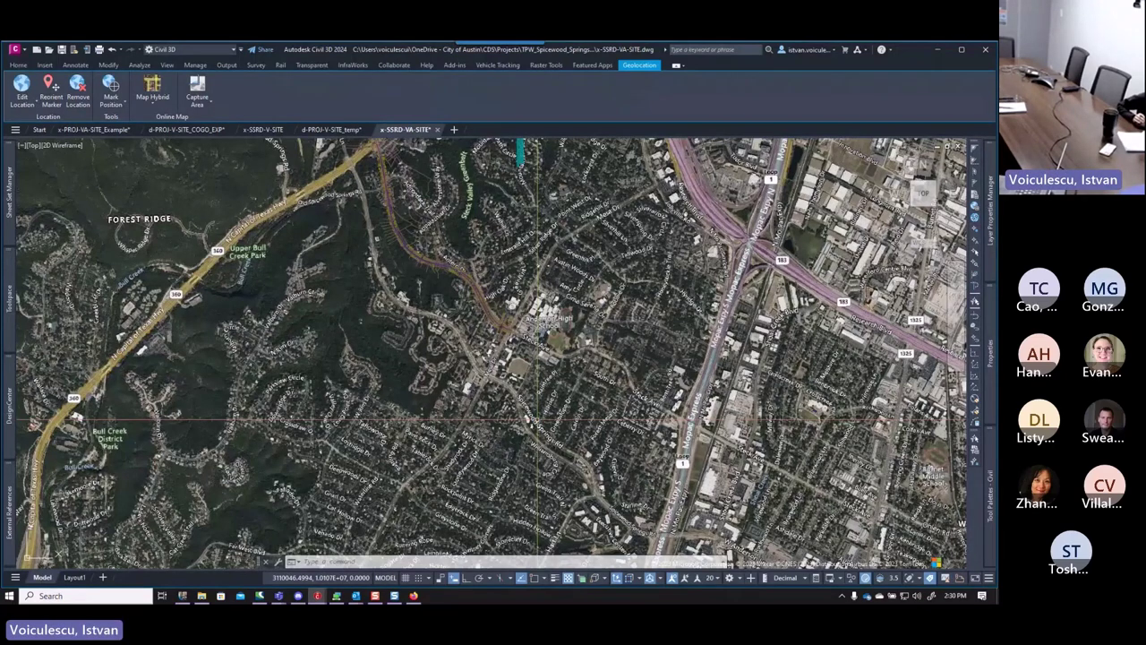
Examine how the survey overlay lines up with the roads on the hybrid map, from N Capital of Texas Hwy to Spicewood Springs Rd.
middle_drag(375, 150, 410, 241)
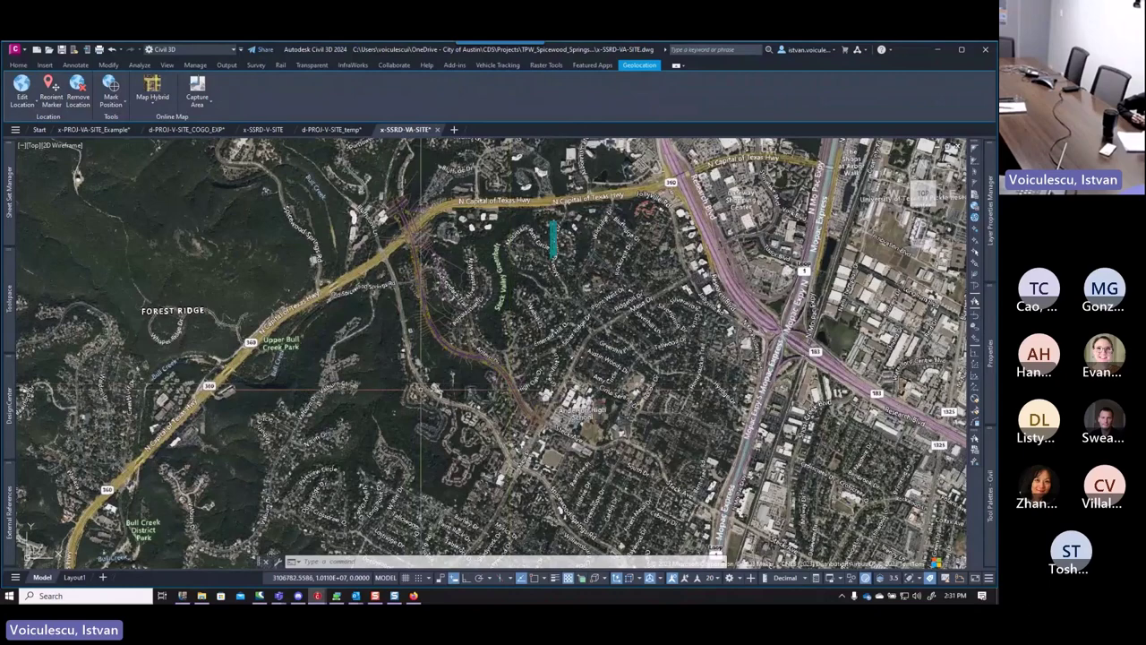
scroll(421, 375, up, 5)
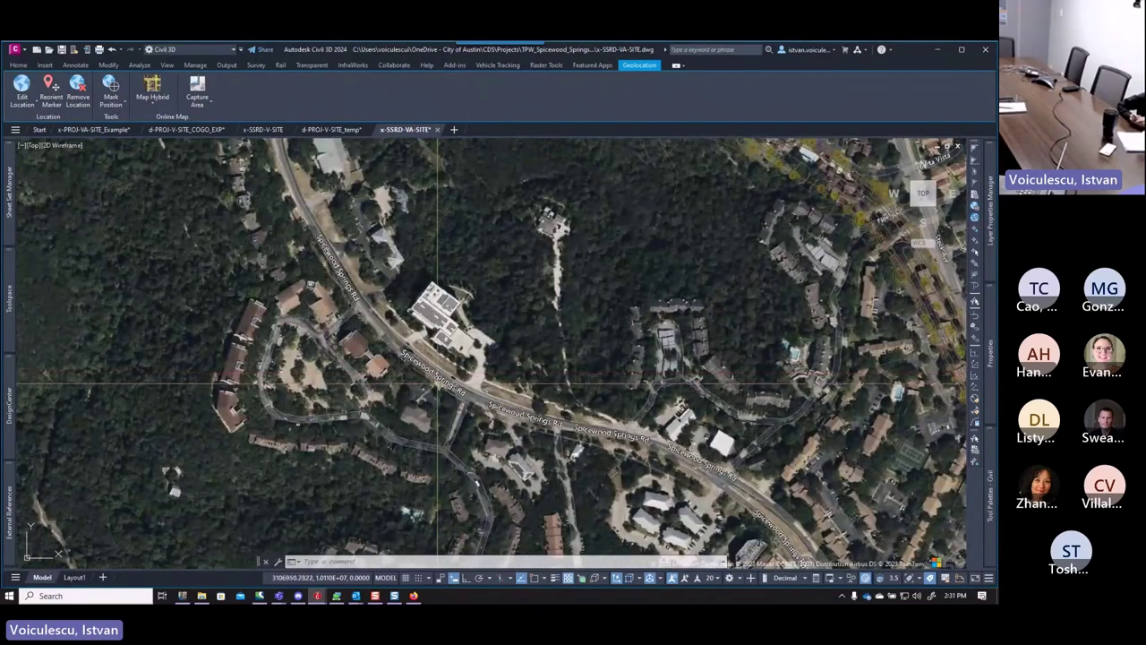
scroll(435, 381, down, 5)
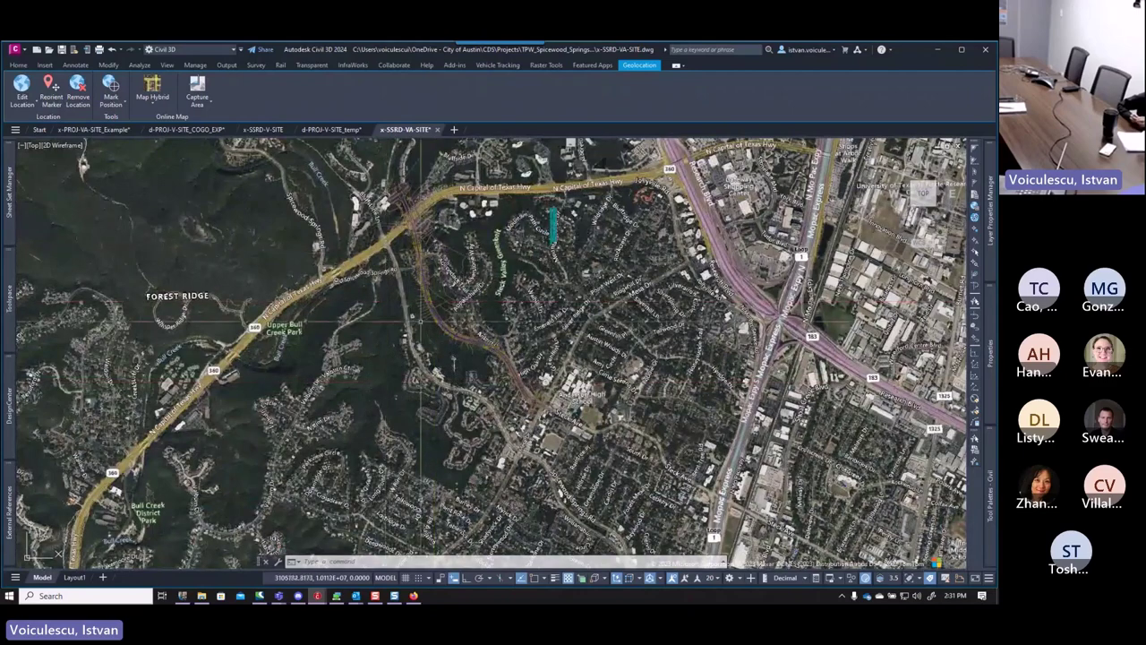
scroll(450, 393, up, 5)
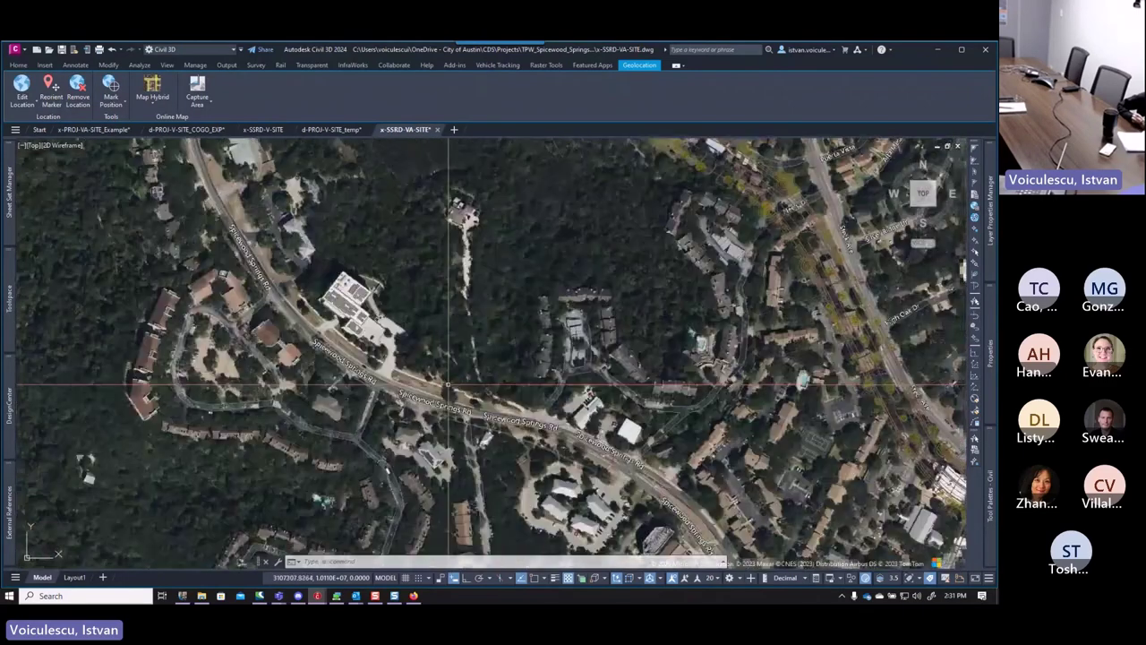
scroll(421, 399, up, 2)
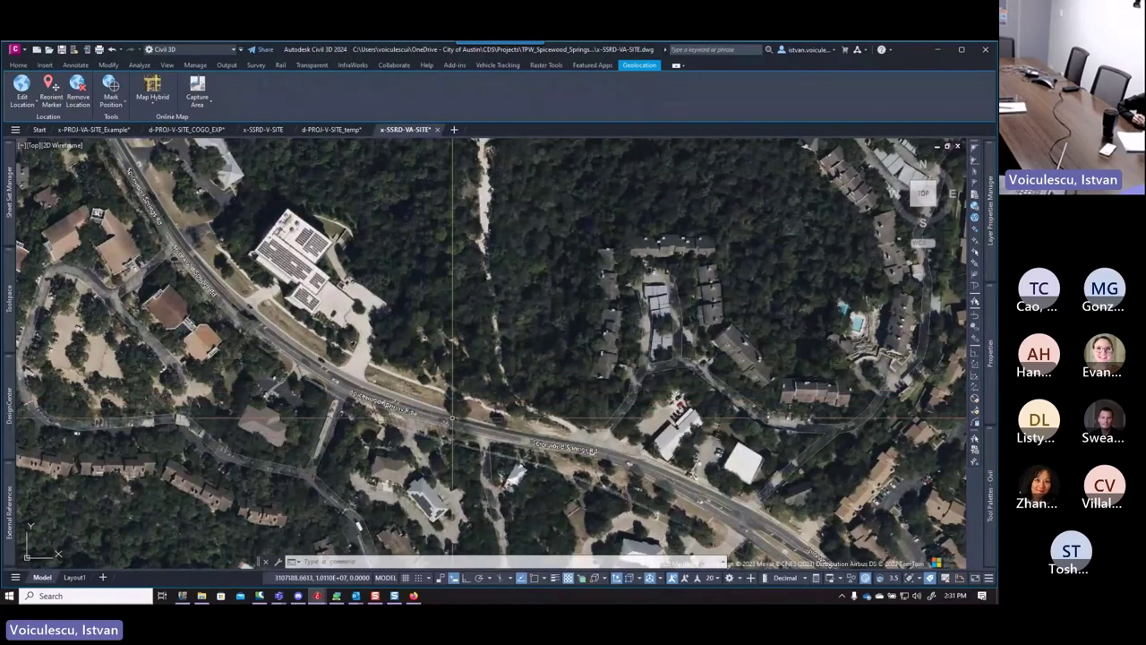
scroll(435, 396, down, 5)
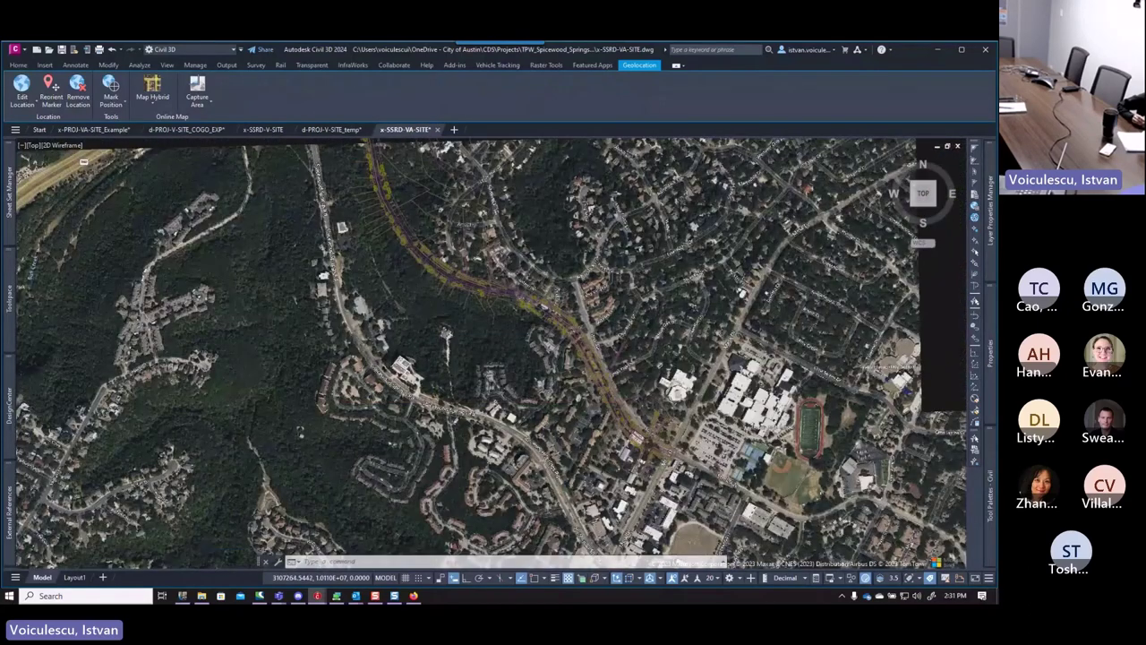
scroll(339, 187, down, 3)
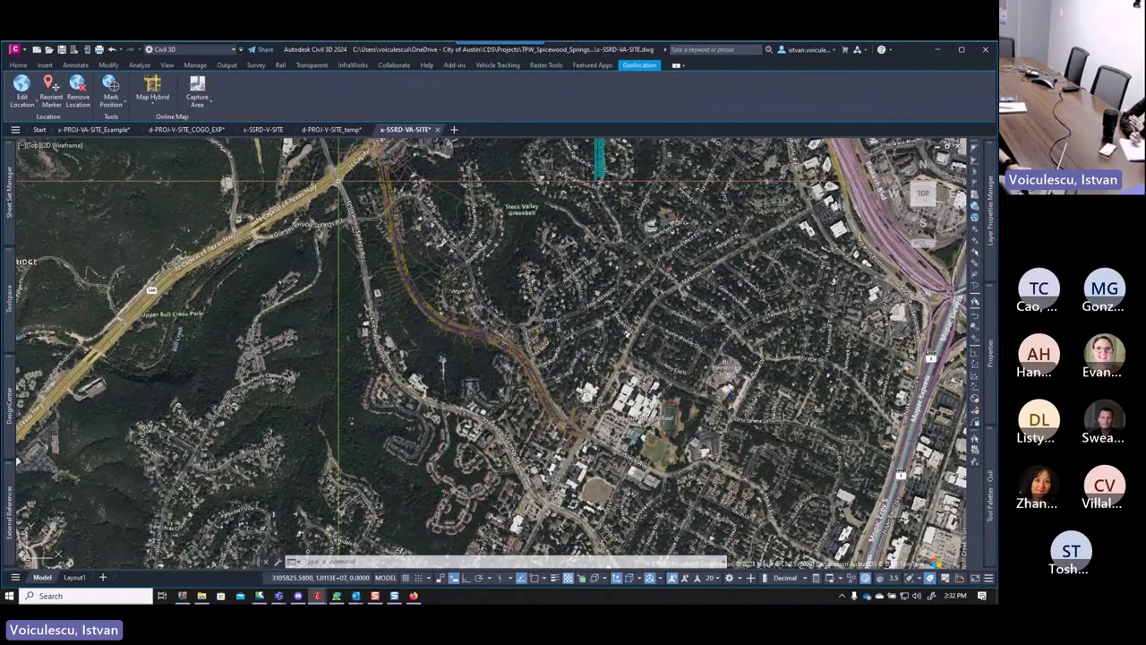
scroll(408, 386, up, 2)
scroll(409, 387, down, 2)
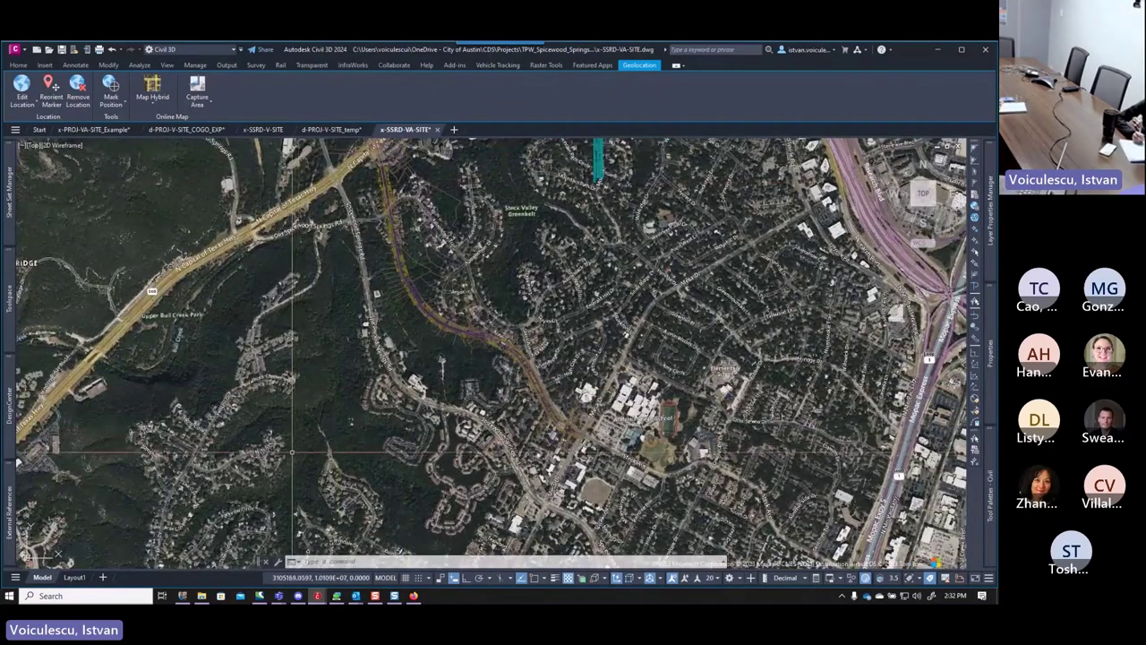
Draw a circle centred on the drawing origin at 0,0.
scroll(298, 447, down, 8)
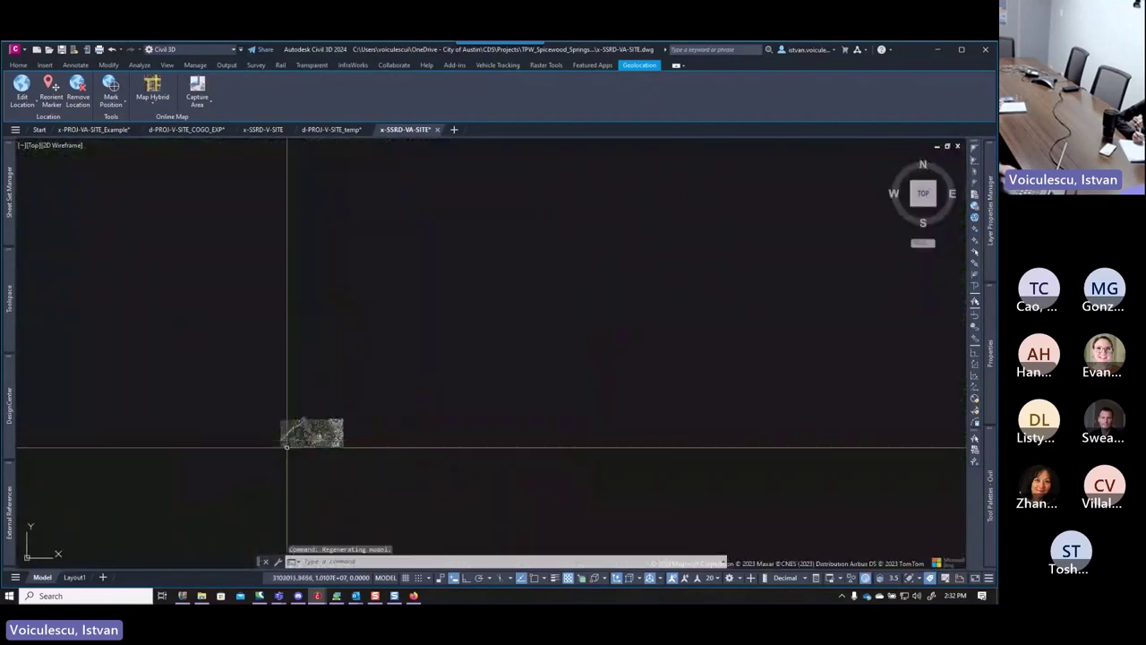
text(co)
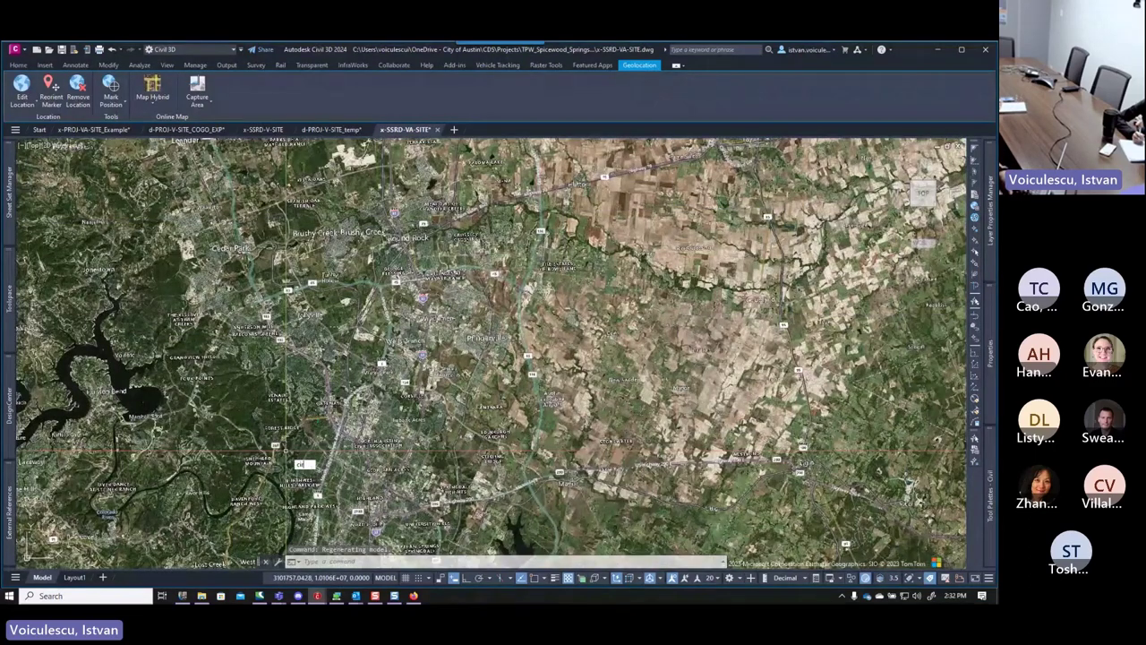
key(Return)
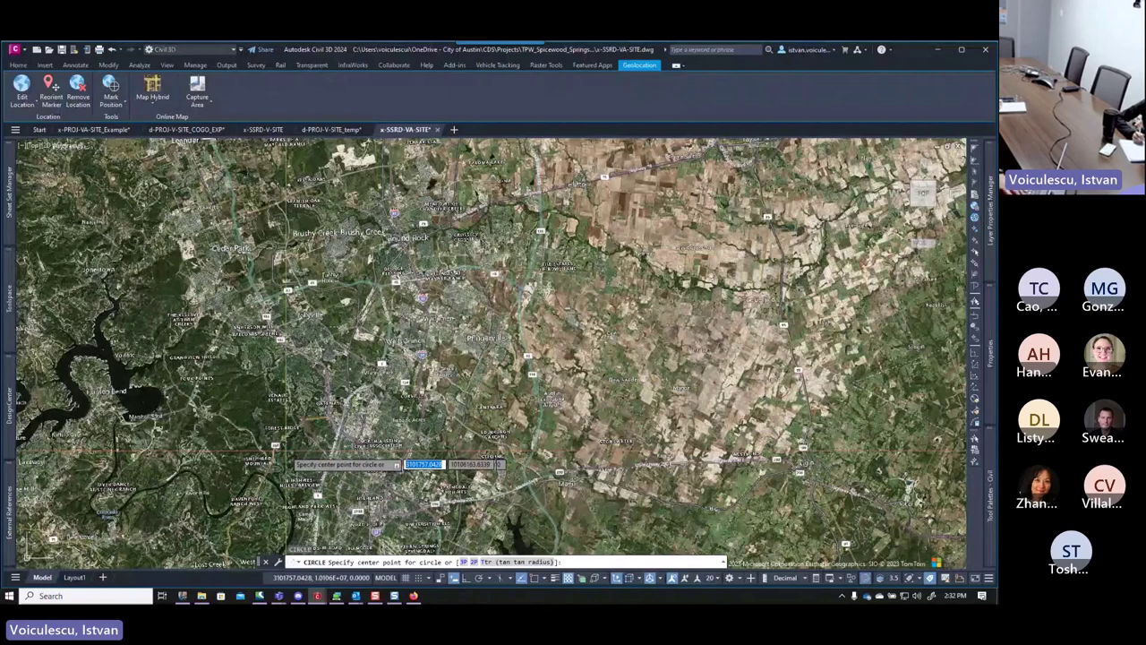
text(0,0)
key(Return)
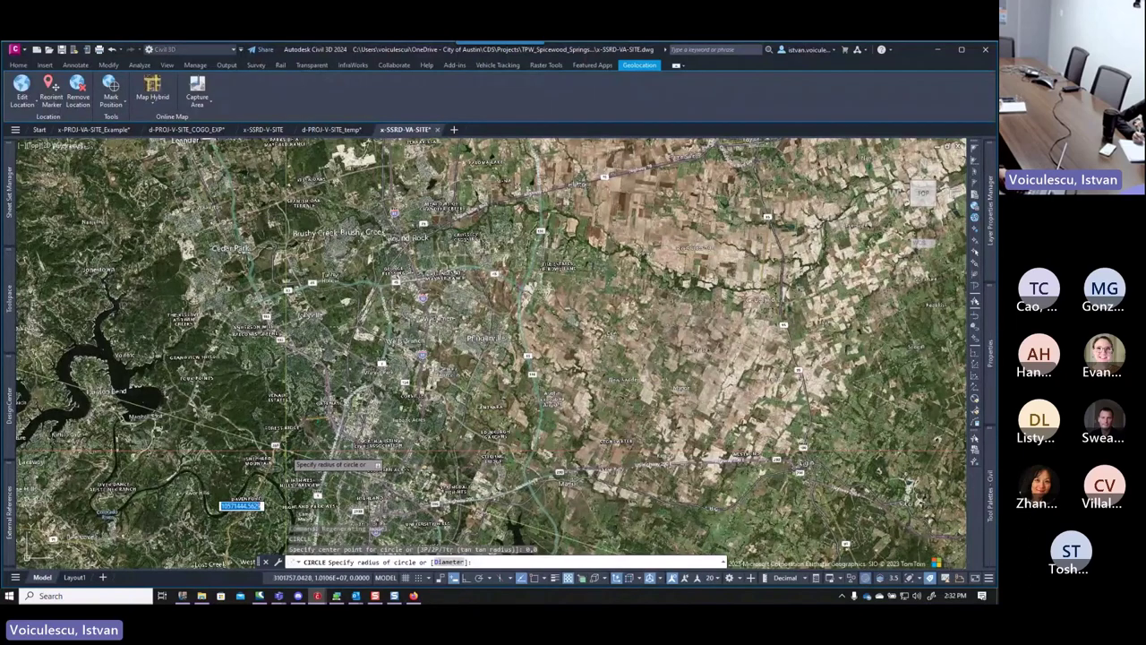
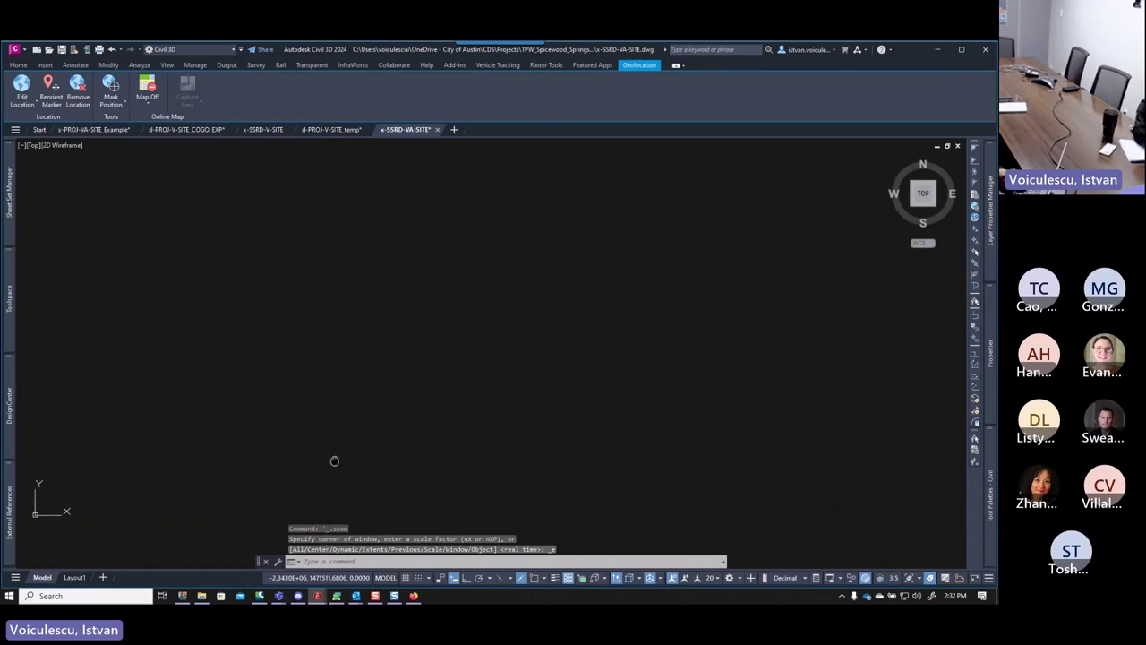
Draw a polyline from the centre of the circle at the origin to the survey overlay.
scroll(443, 500, up, 5)
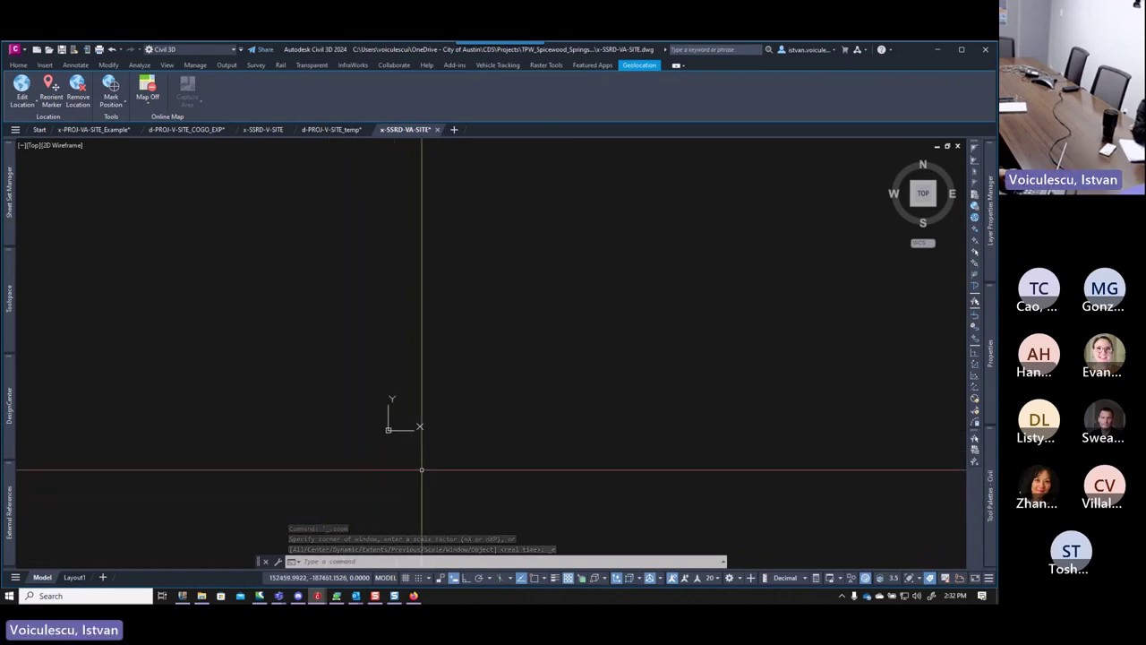
middle_drag(295, 320, 255, 305)
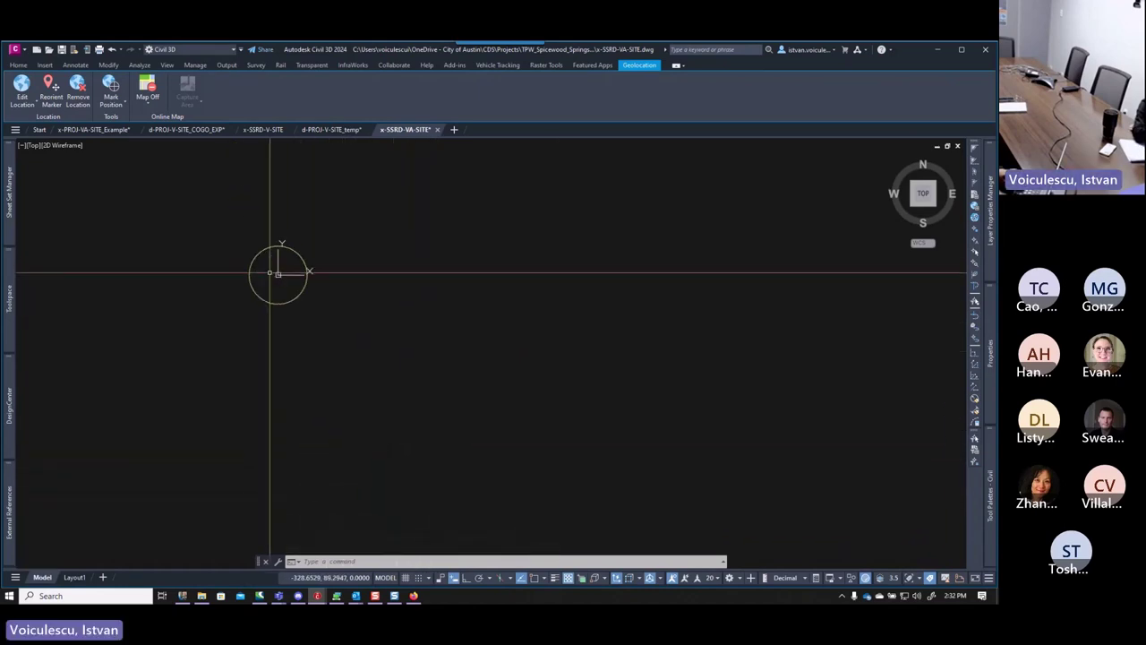
text(pl)
key(Return)
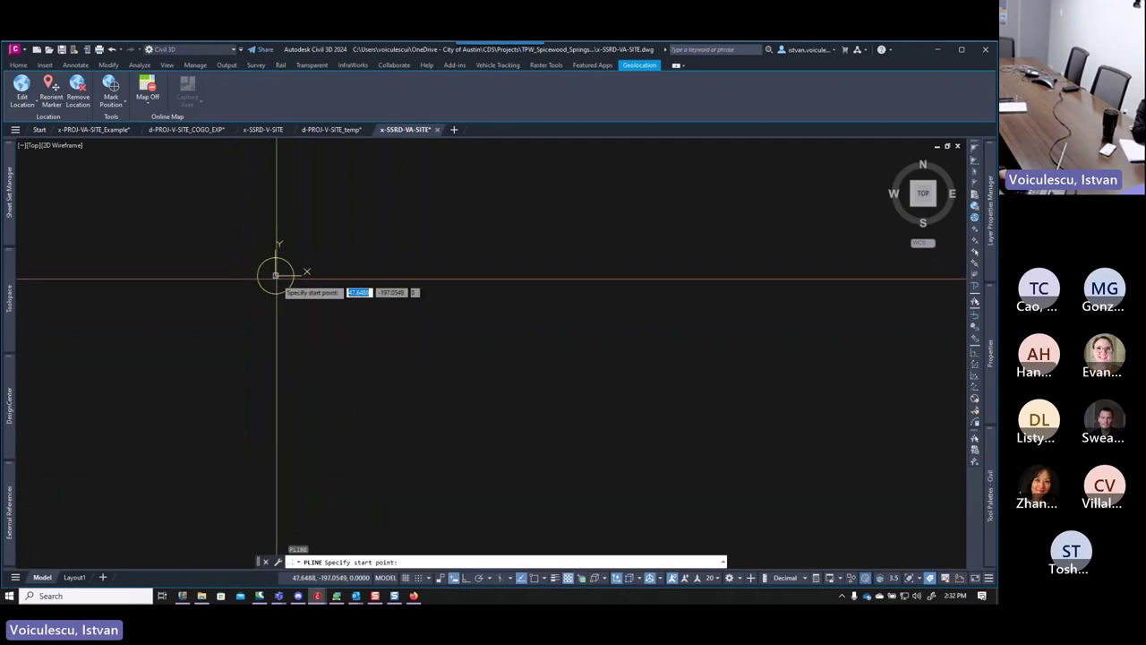
shift+right_click(276, 275)
click(309, 403)
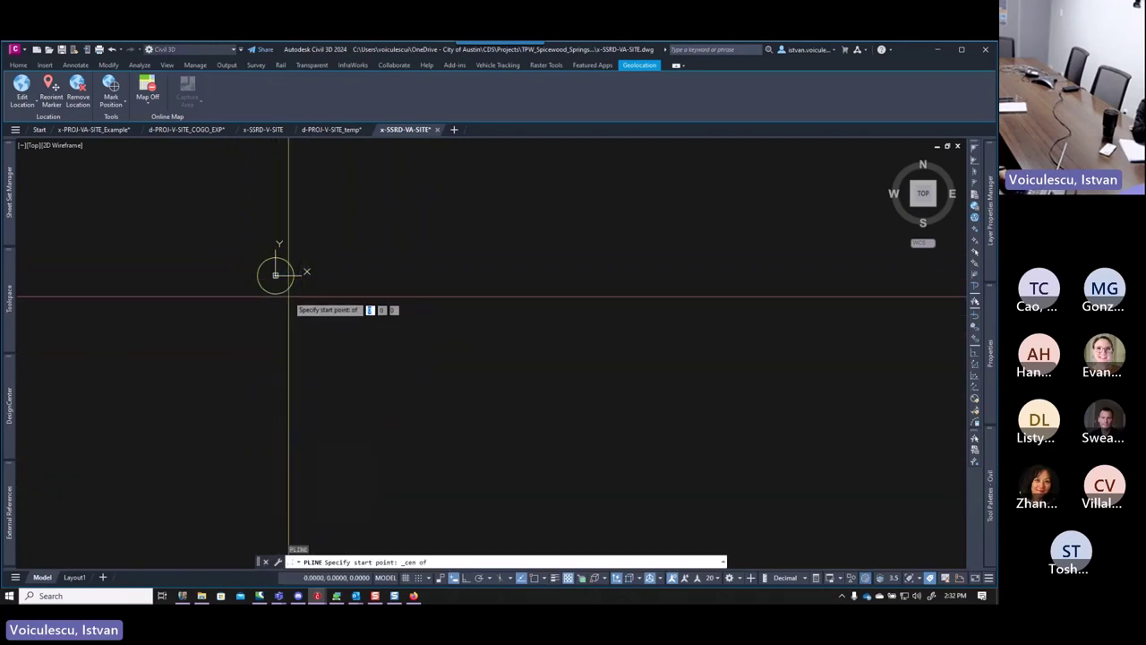
click(290, 298)
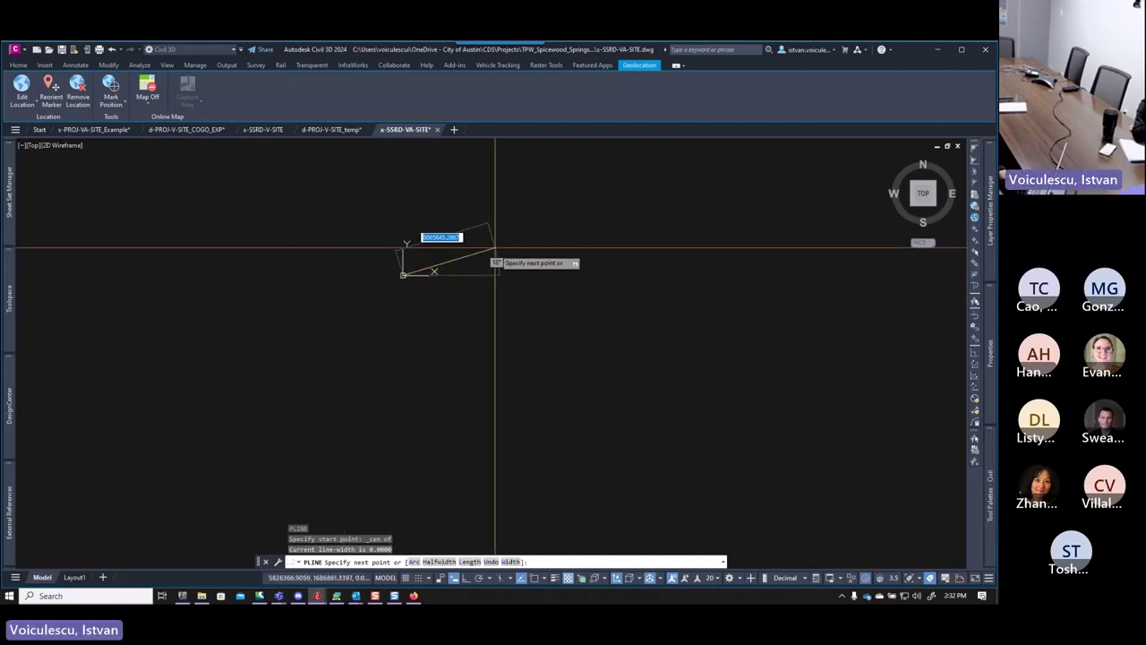
middle_drag(537, 205, 382, 447)
scroll(457, 341, up, 3)
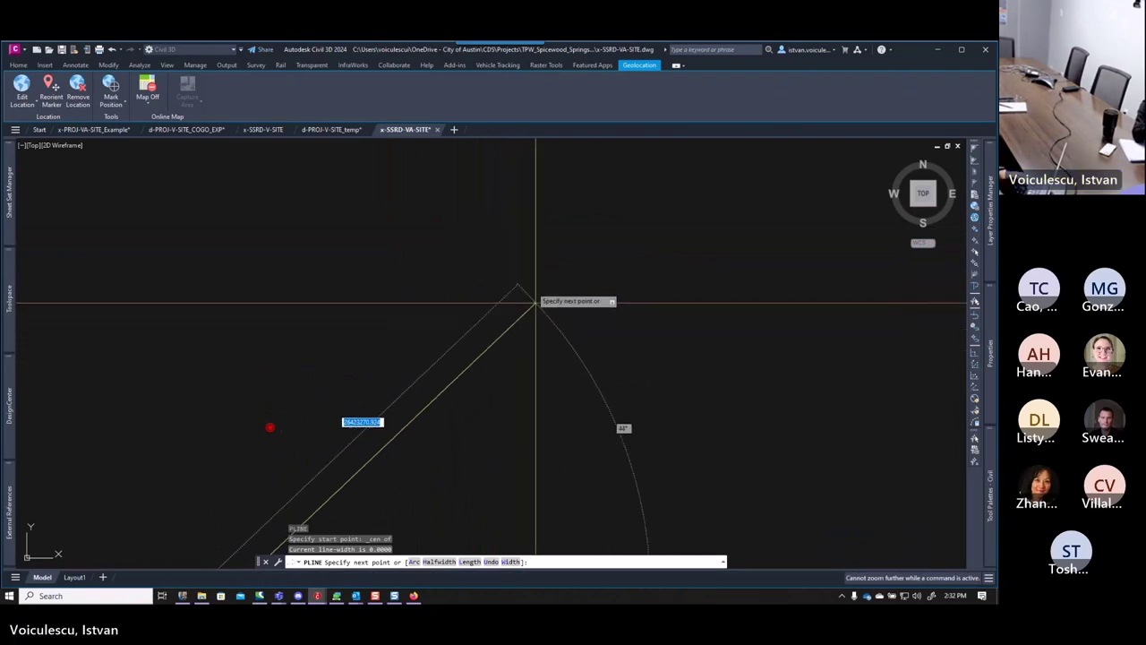
scroll(511, 256, up, 2)
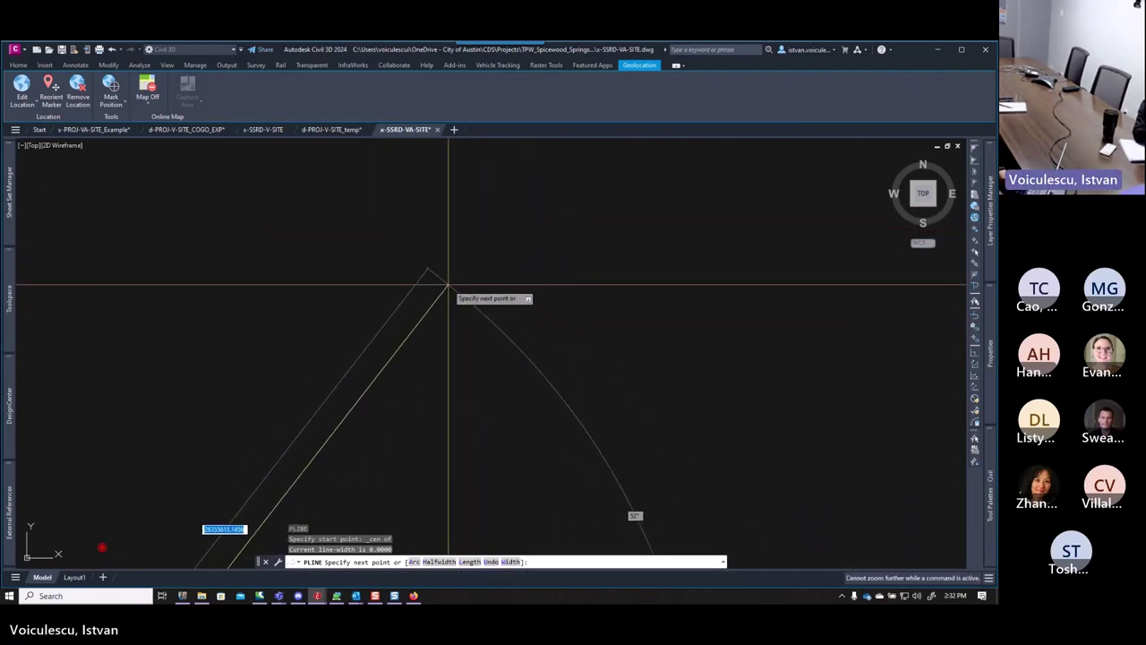
scroll(310, 399, down, 2)
middle_drag(310, 399, 436, 277)
scroll(221, 435, up, 2)
mouse_move(217, 407)
middle_down()
mouse_move(242, 377)
mouse_move(229, 215)
mouse_move(248, 262)
mouse_move(210, 225)
mouse_move(198, 258)
middle_up()
click(207, 225)
key(Escape)
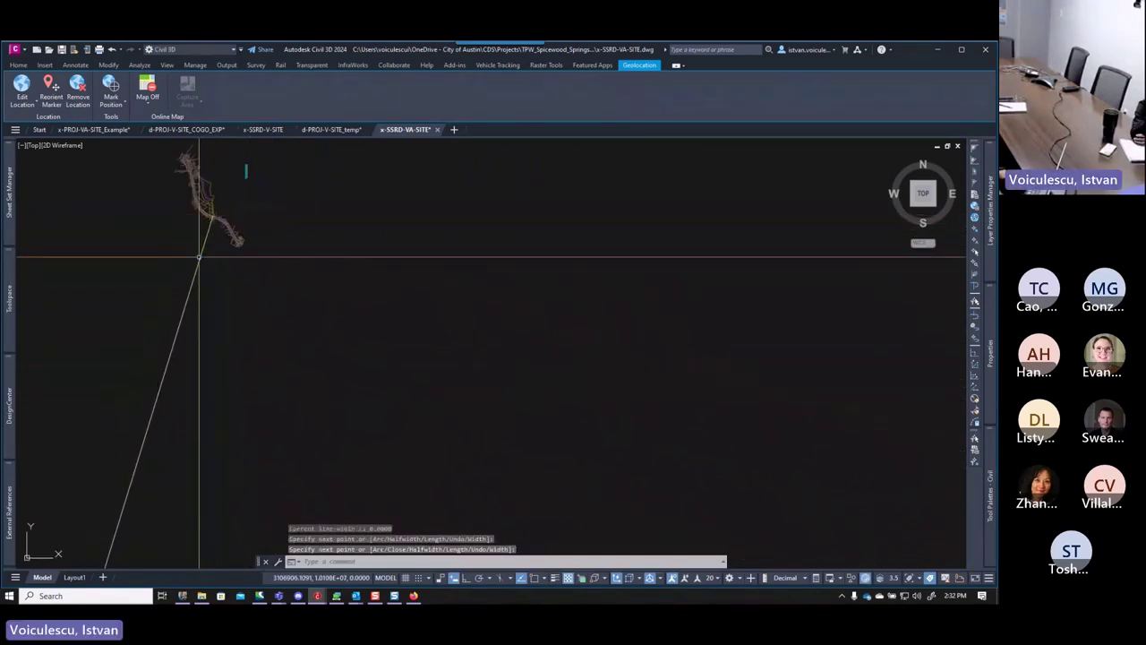
key(Escape)
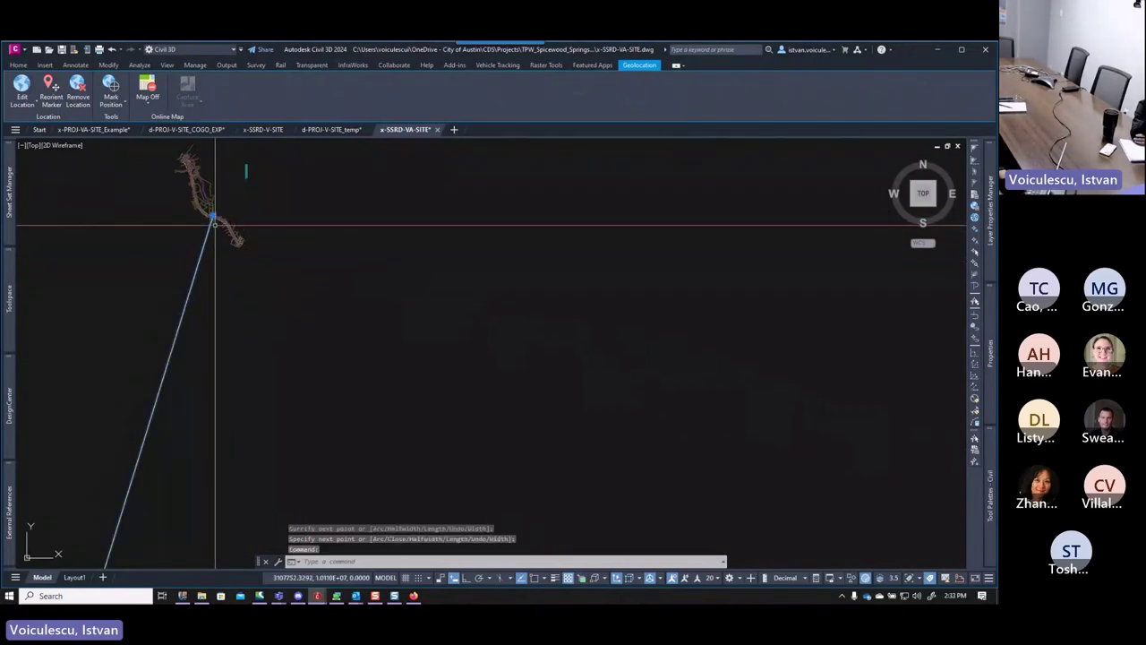
Delete the polyline running from the origin to the survey overlay.
mouse_move(990, 354)
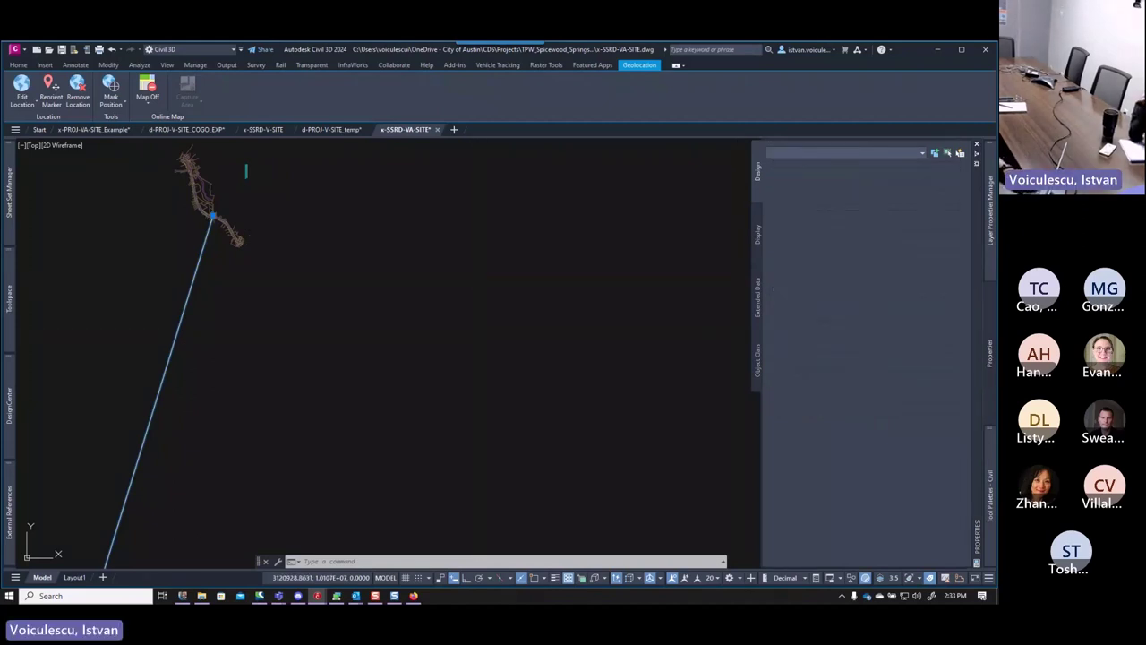
key(Escape)
key(Escape)
click(202, 313)
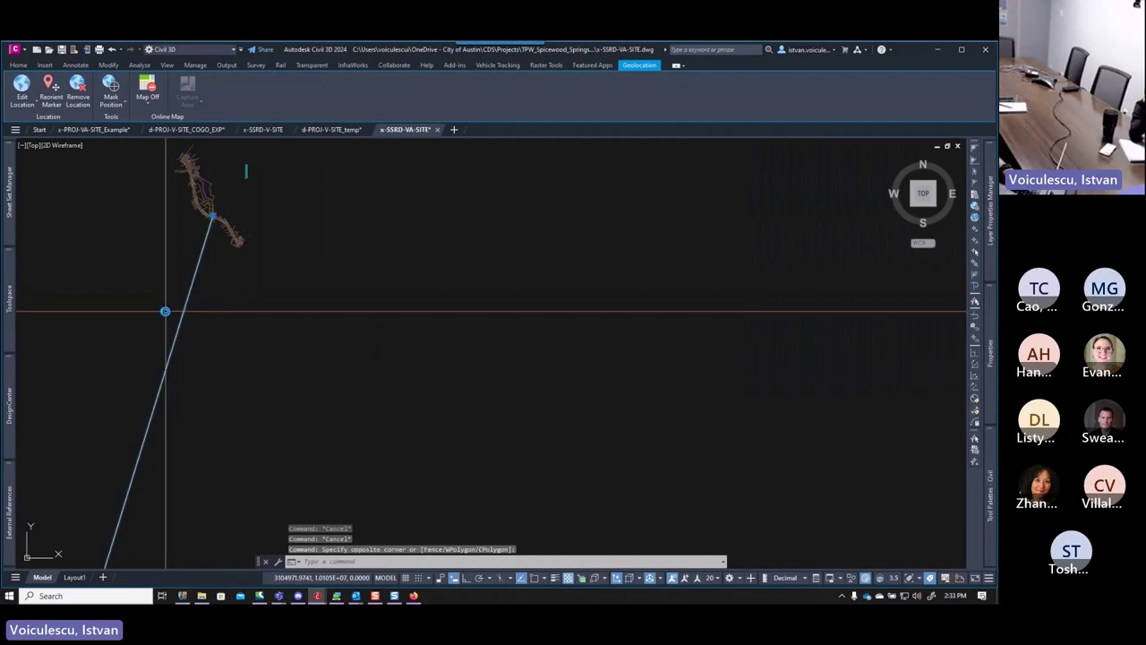
click(172, 311)
key(Delete)
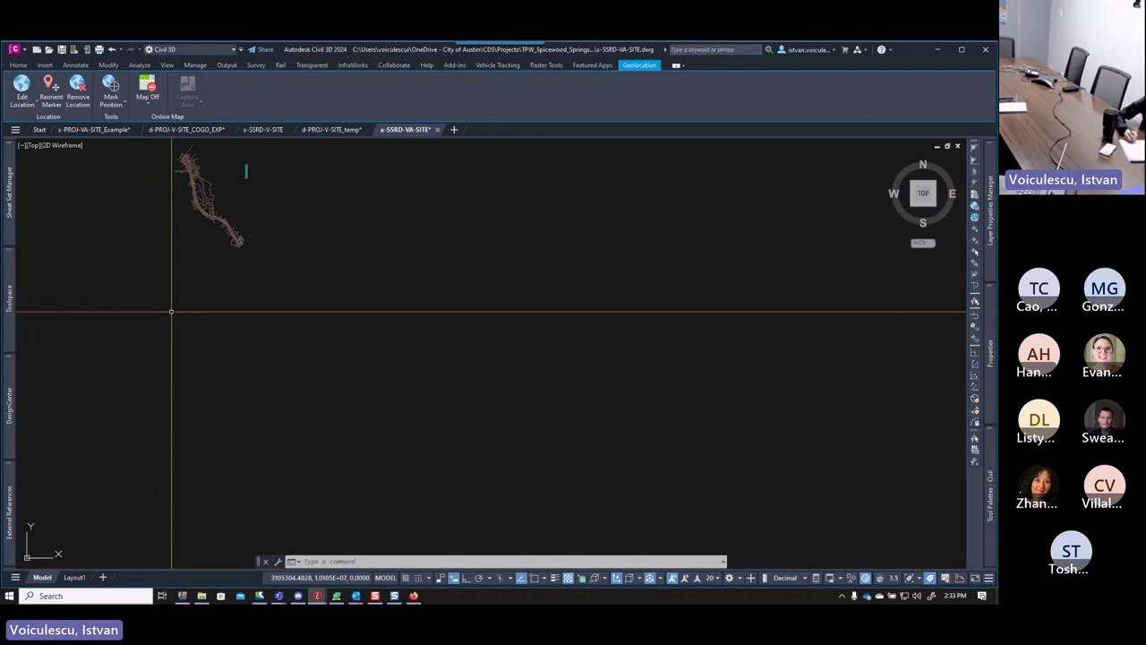
Turn the hybrid online map back on behind the survey overlay.
scroll(238, 245, up, 10)
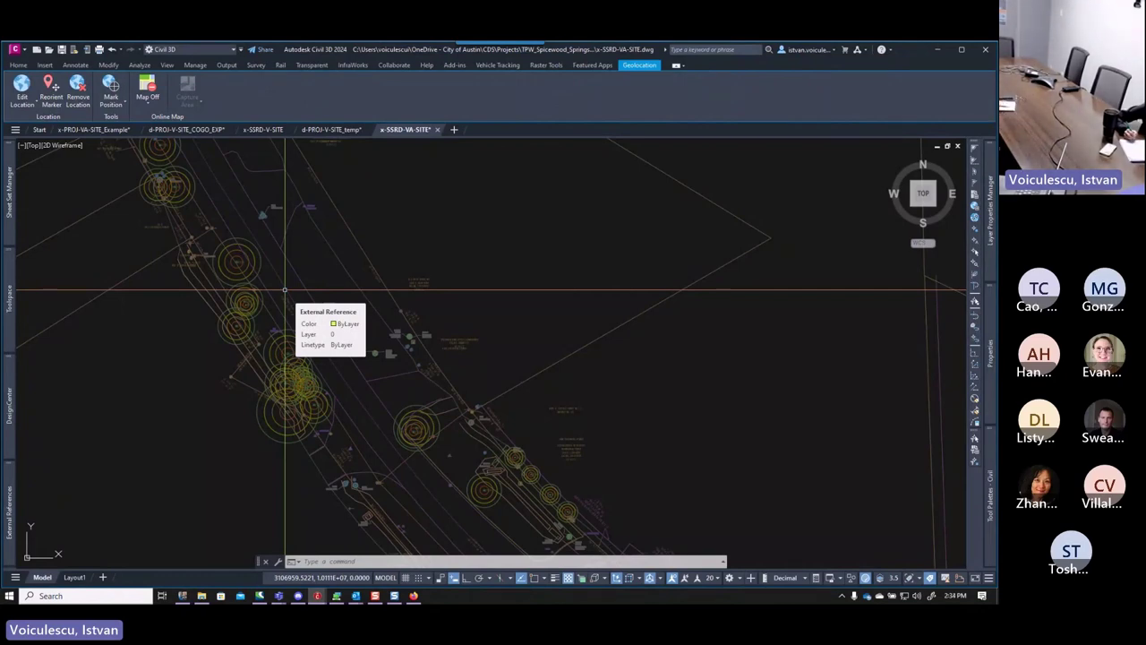
scroll(284, 289, down, 15)
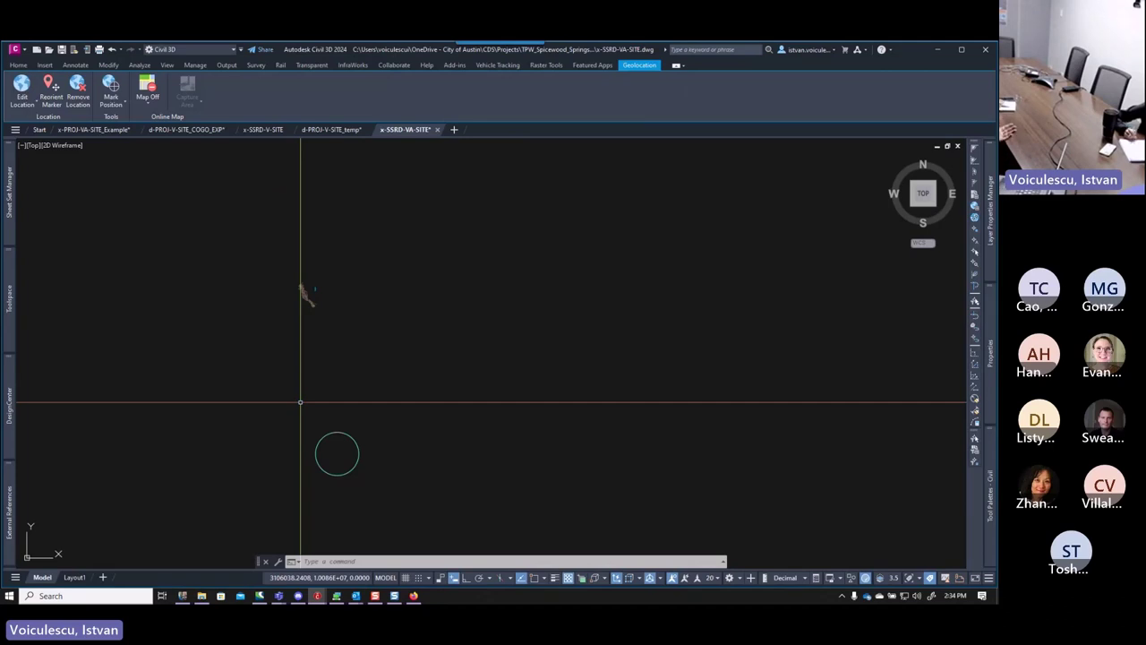
click(145, 100)
click(166, 162)
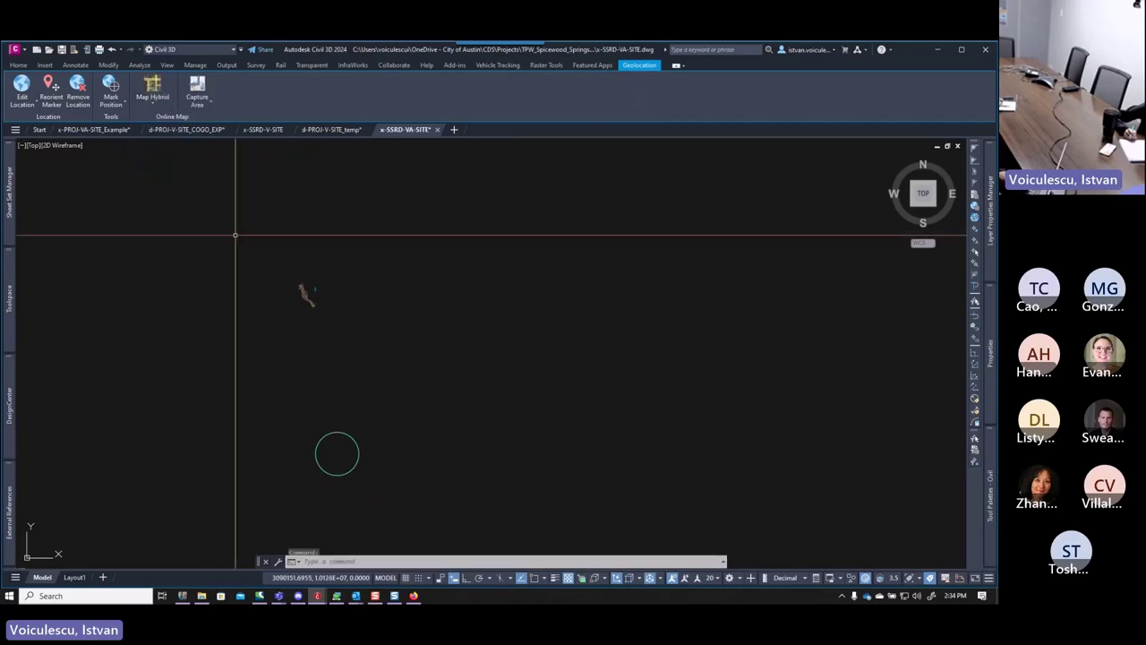
scroll(295, 233, up, 10)
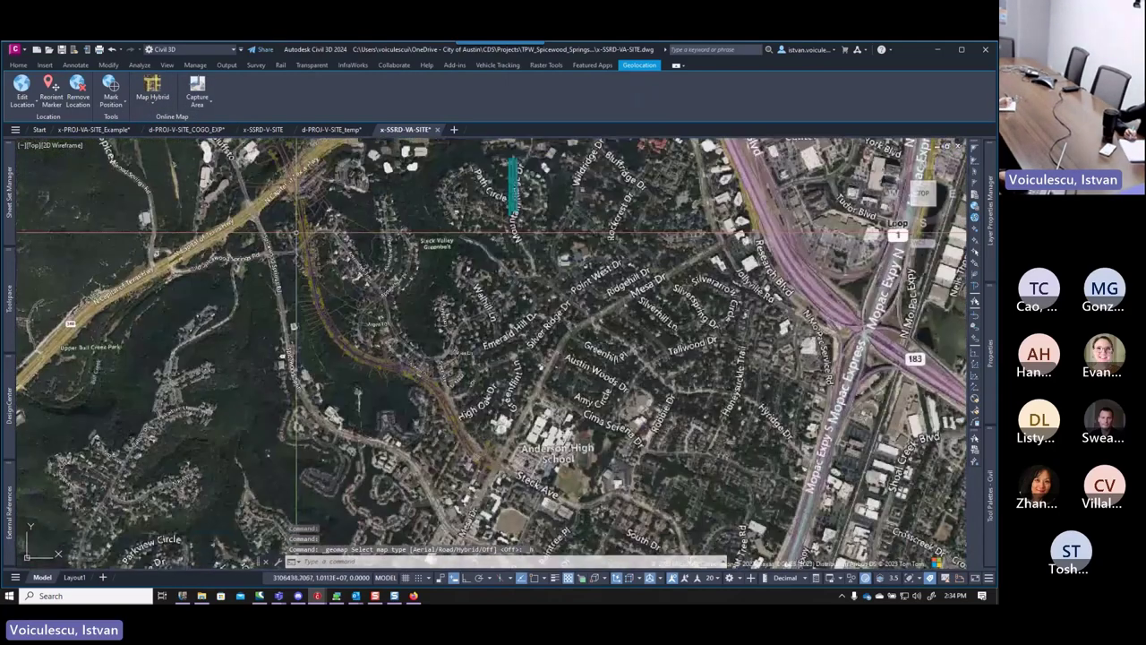
middle_drag(296, 233, 294, 271)
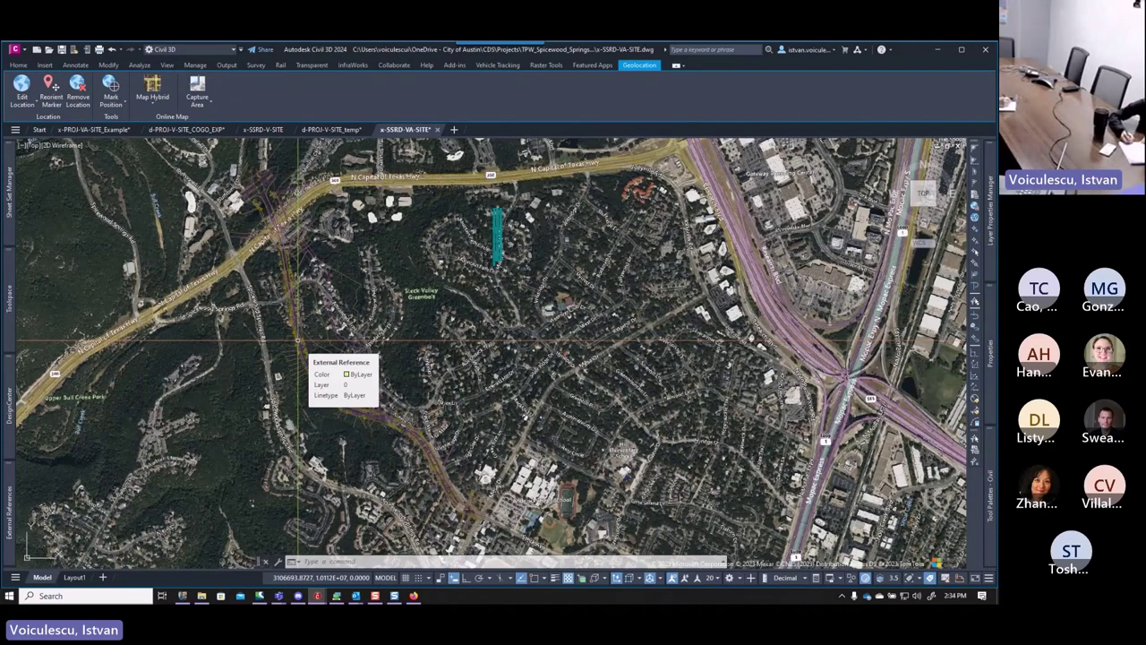
Turn off the online map and examine the survey notes beside the tree table for the coordinate basis and surface adjustment factor.
middle_drag(298, 340, 305, 235)
scroll(343, 293, down, 3)
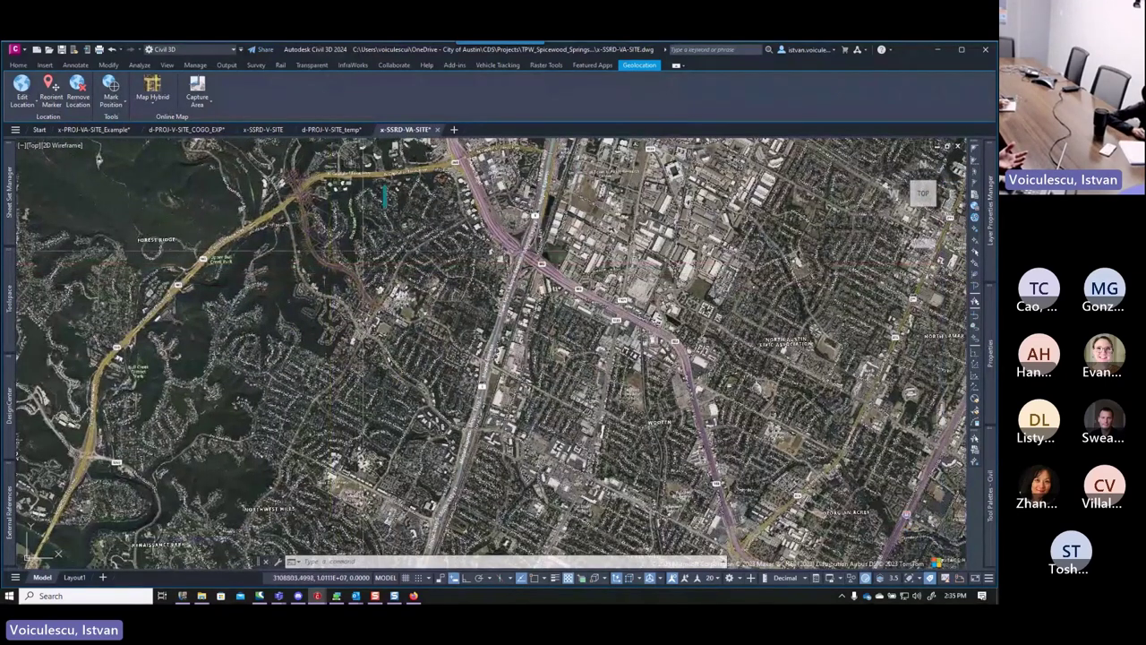
scroll(405, 190, up, 10)
scroll(404, 190, up, 3)
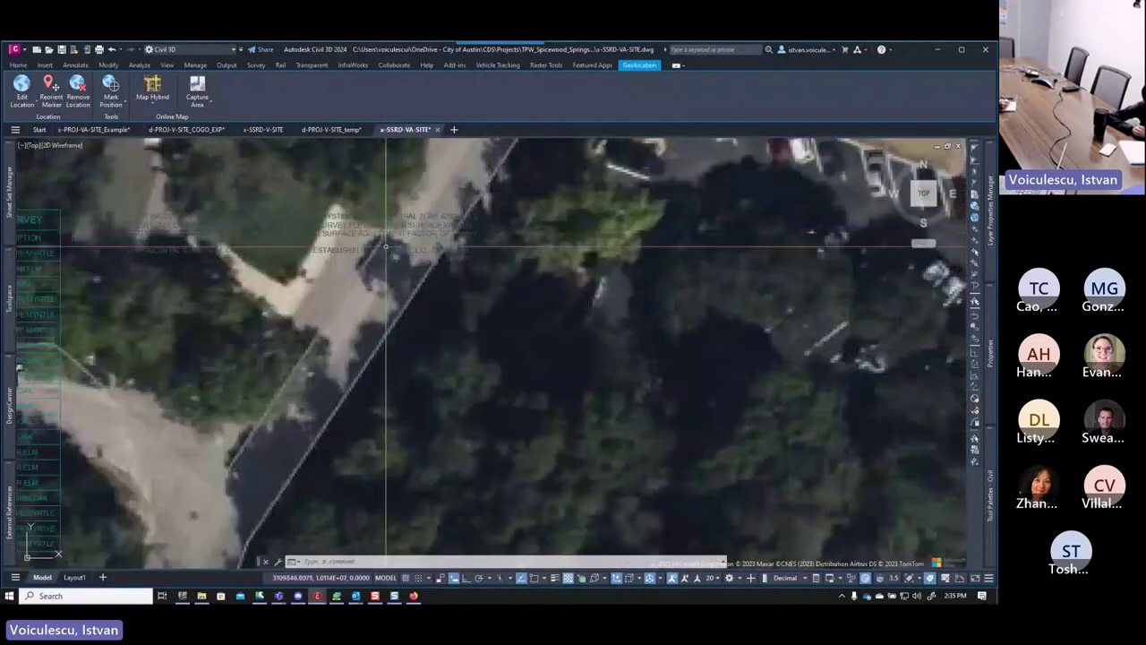
click(152, 103)
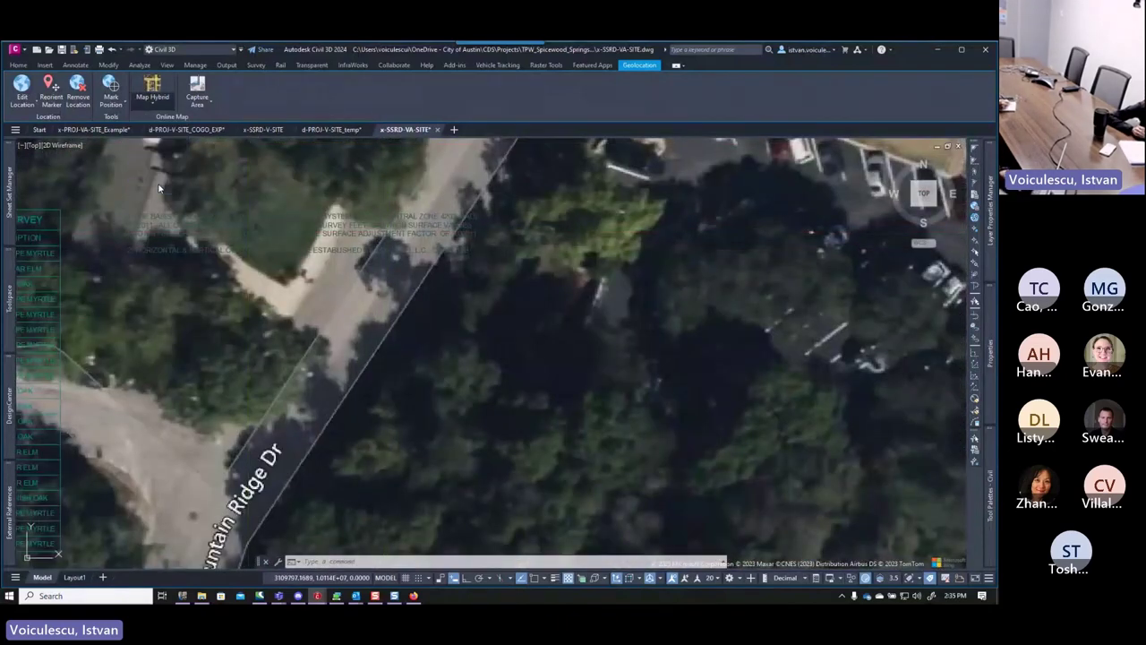
click(162, 183)
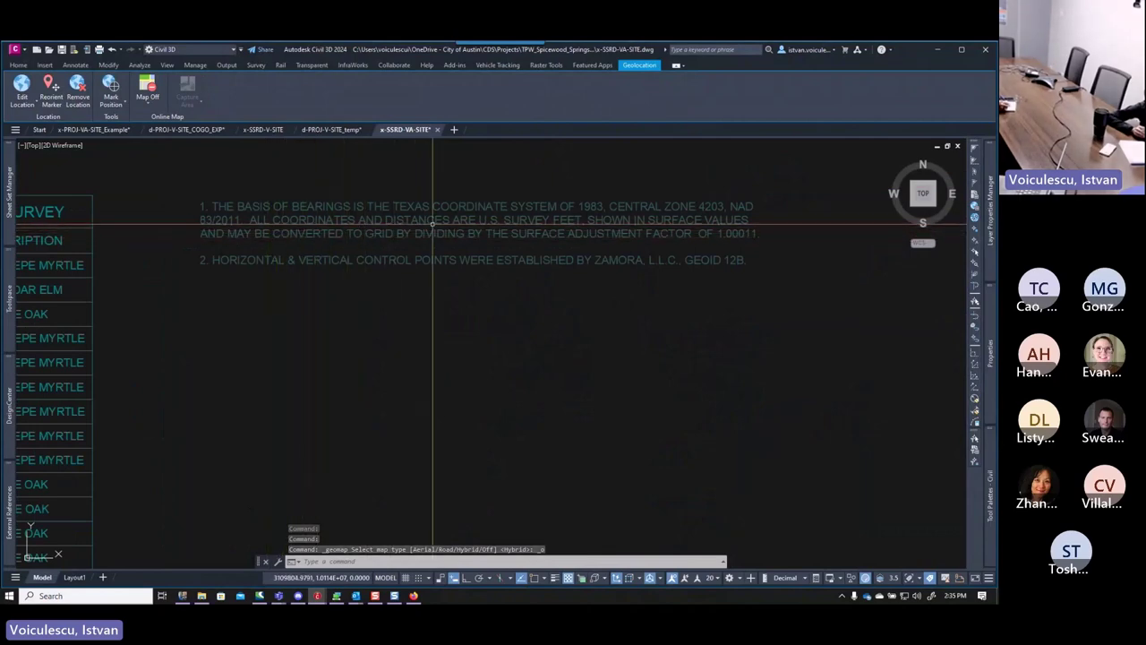
mouse_move(660, 251)
middle_down()
mouse_move(596, 225)
mouse_move(575, 230)
middle_up()
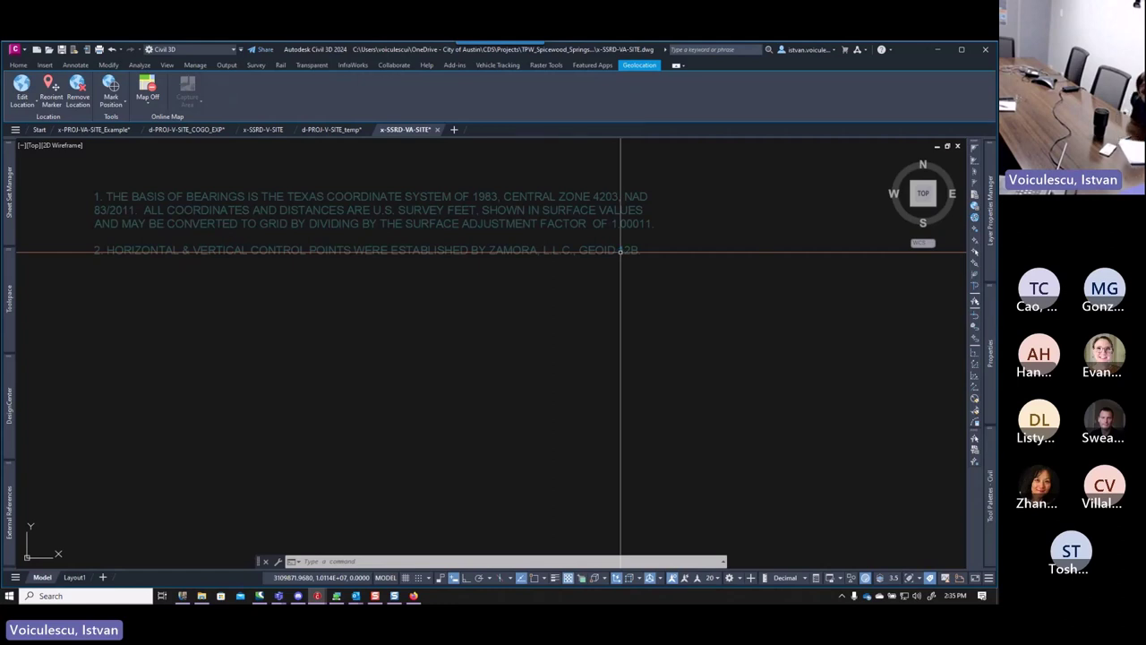
Turn the hybrid online map back on behind the whole survey overlay.
scroll(568, 251, down, 6)
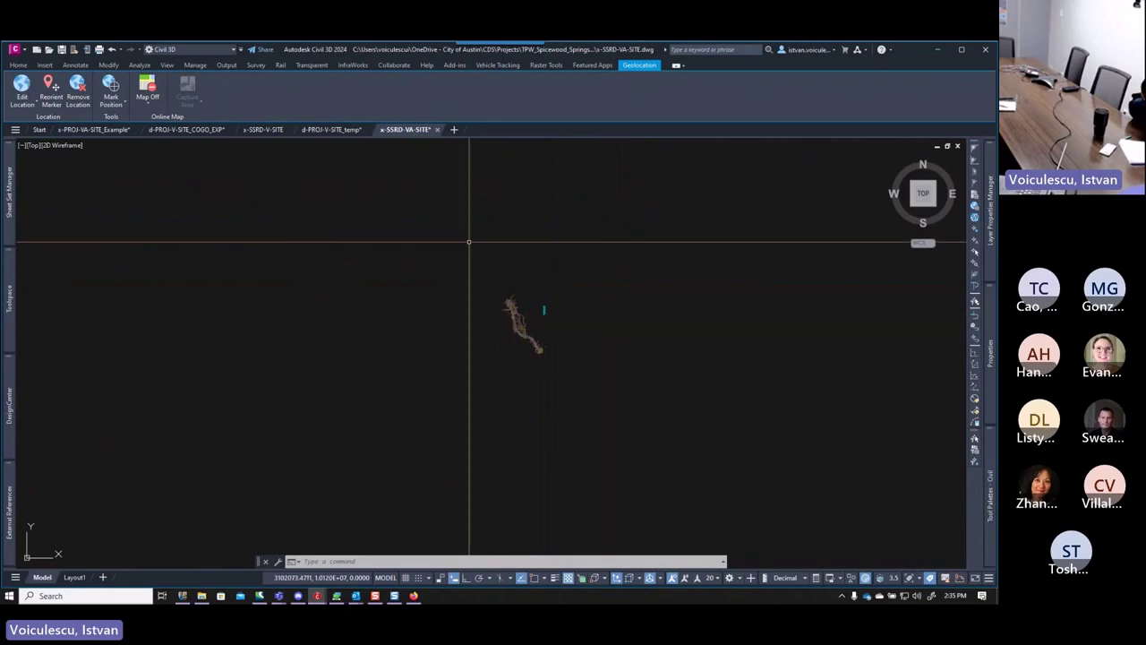
click(147, 100)
click(160, 142)
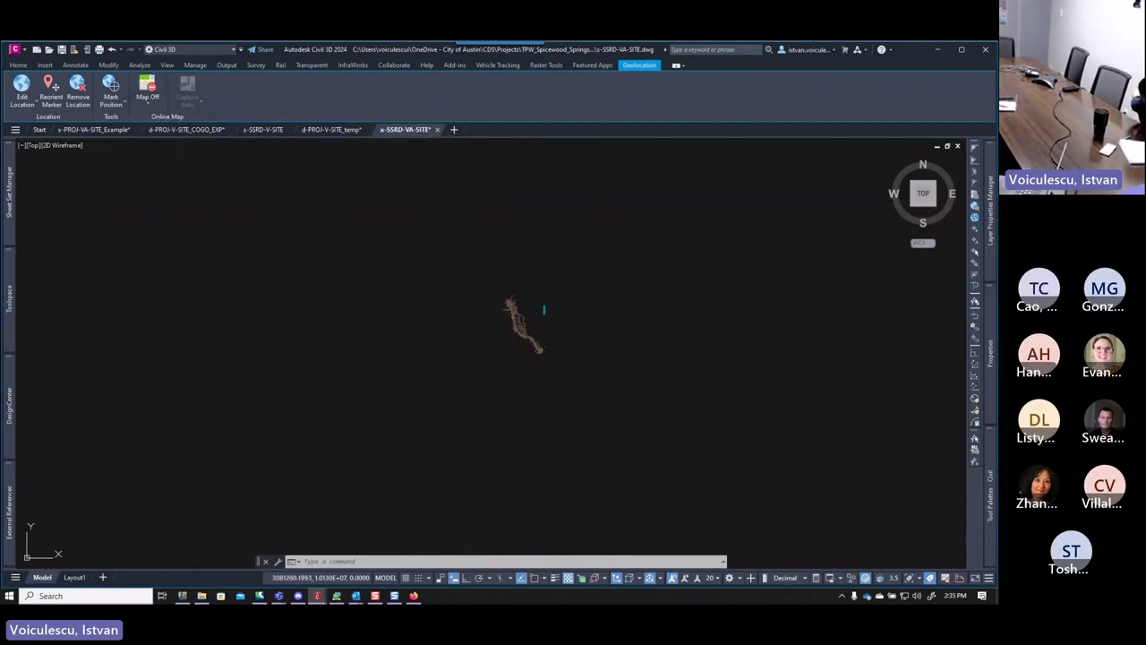
scroll(453, 366, up, 8)
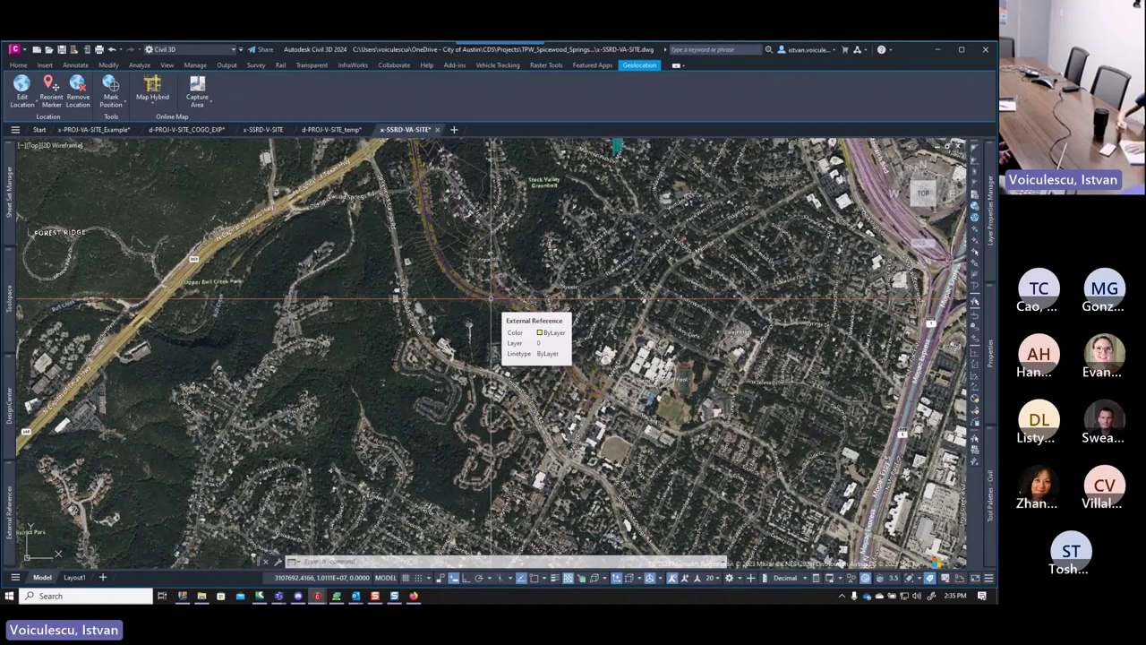
Open the Windows Calculator and place it over the drawing area.
click(8, 596)
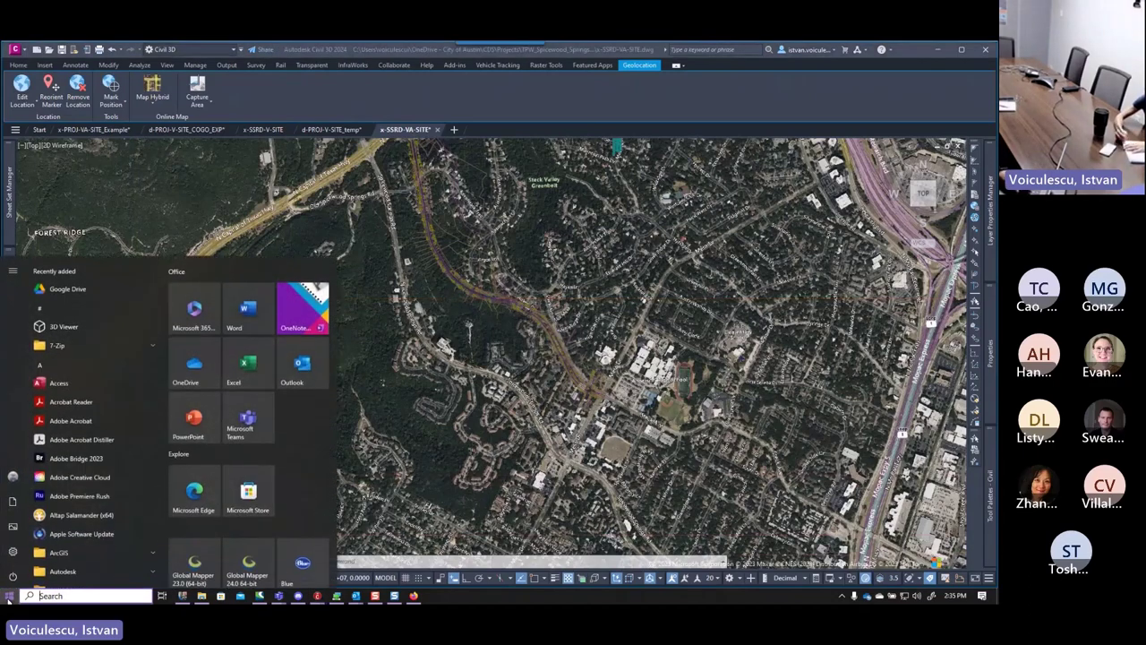
text(n)
key(BackSpace)
text(calcu)
key(Return)
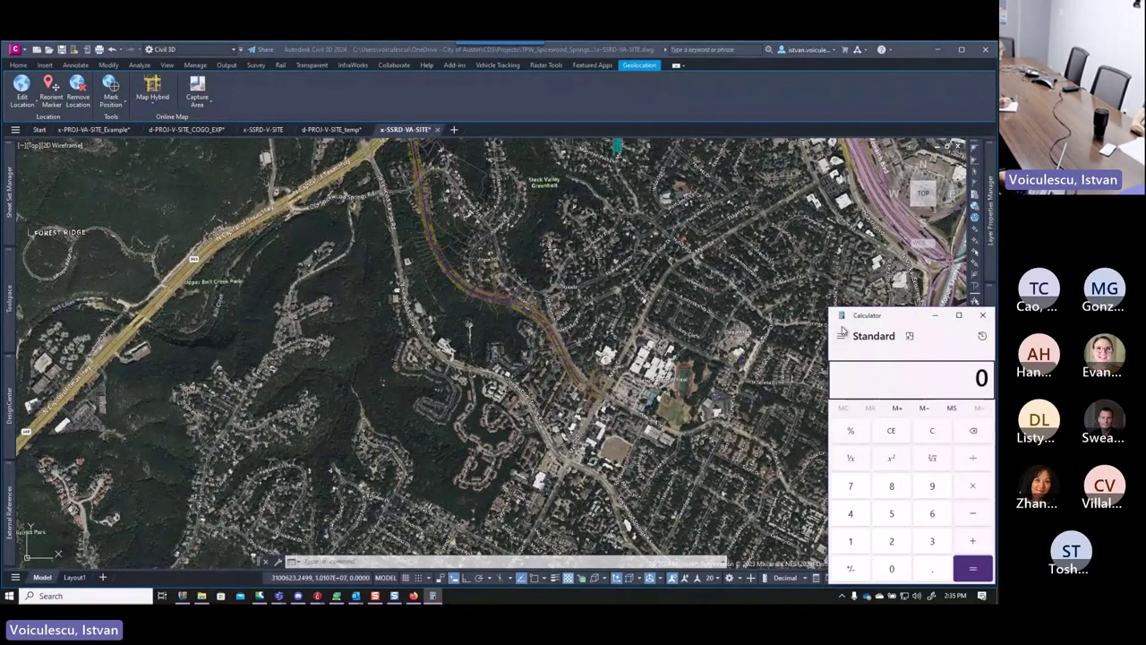
drag(882, 317, 564, 224)
Divide 1 by 1.00011 in the calculator, minimize it and return to the Civil 3D drawing.
text(1)
key(plus)
text(.)
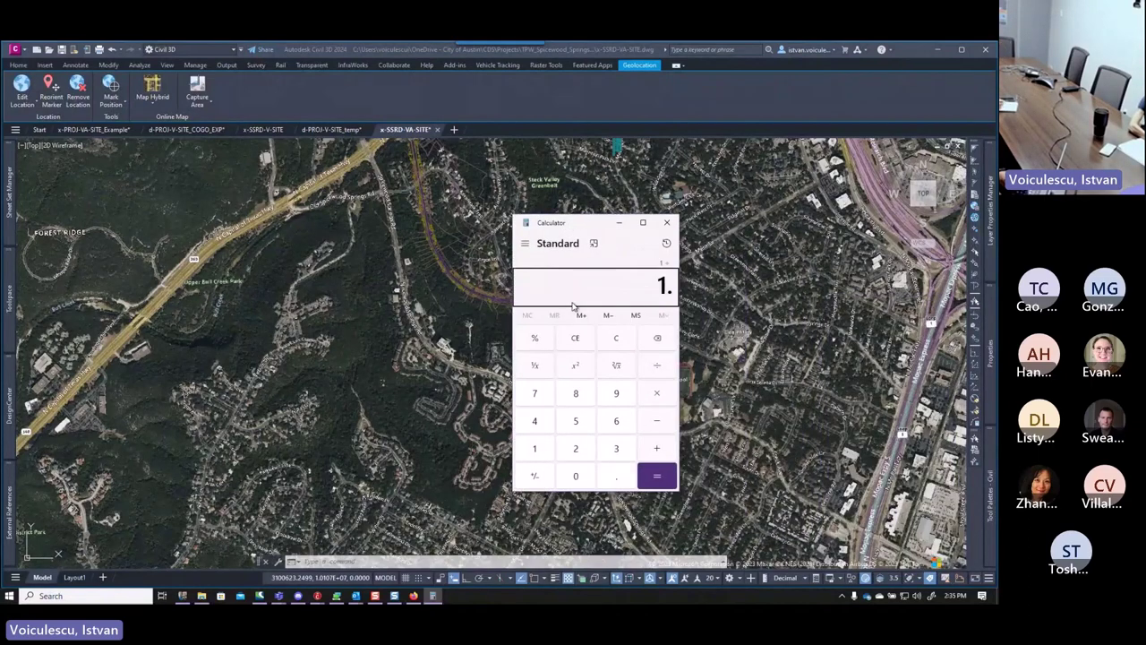
text(00011)
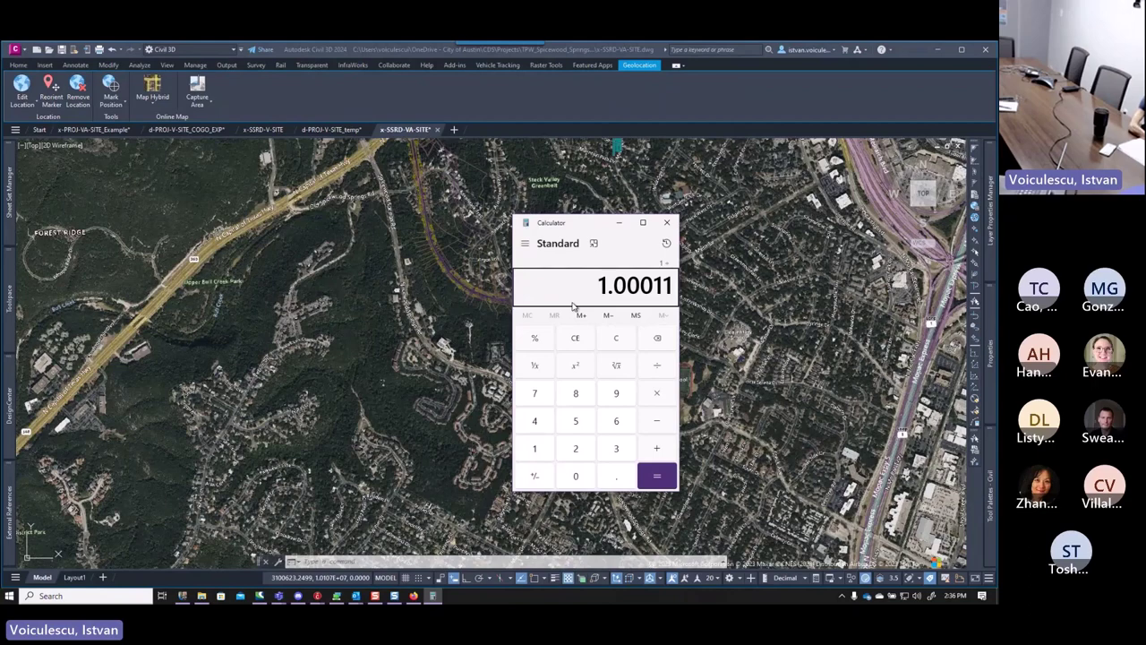
key(Return)
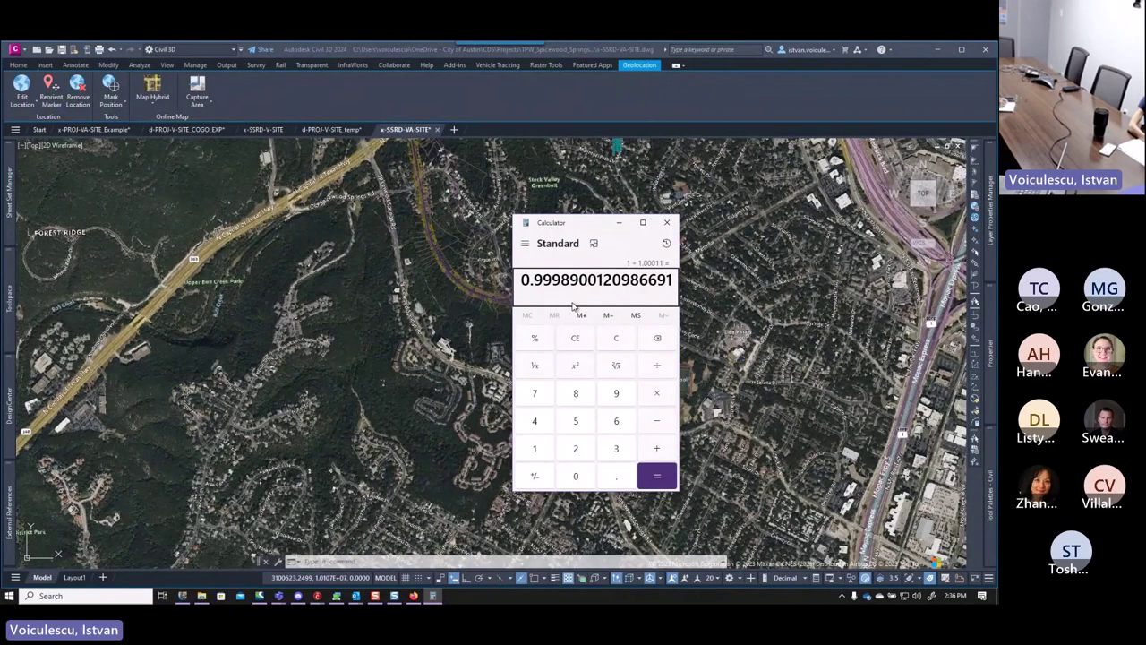
click(618, 222)
key(Escape)
key(Escape)
key(Escape)
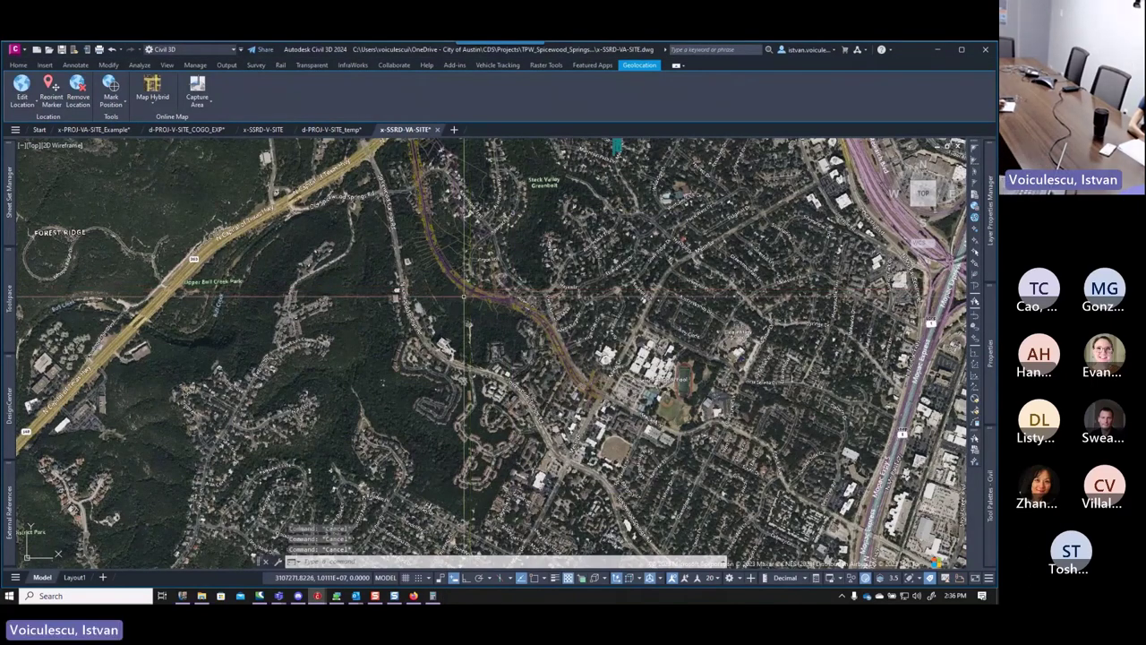
Set the X and Y scale of the attached x-SSRD-V-SITE survey reference to 0.99989.
click(465, 287)
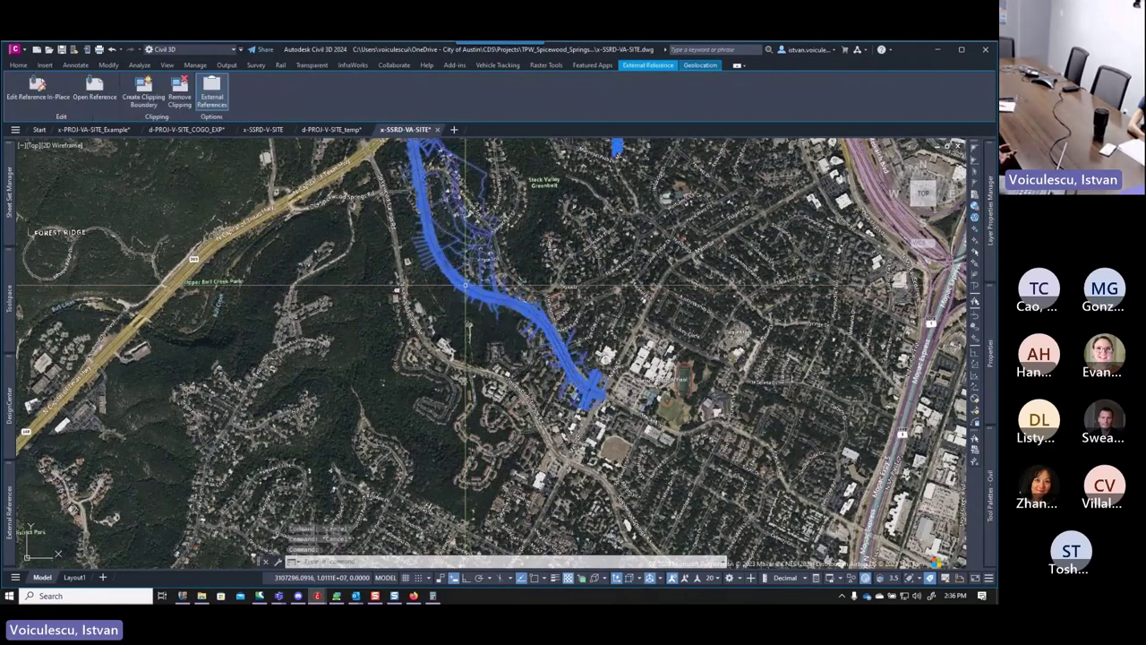
mouse_move(987, 378)
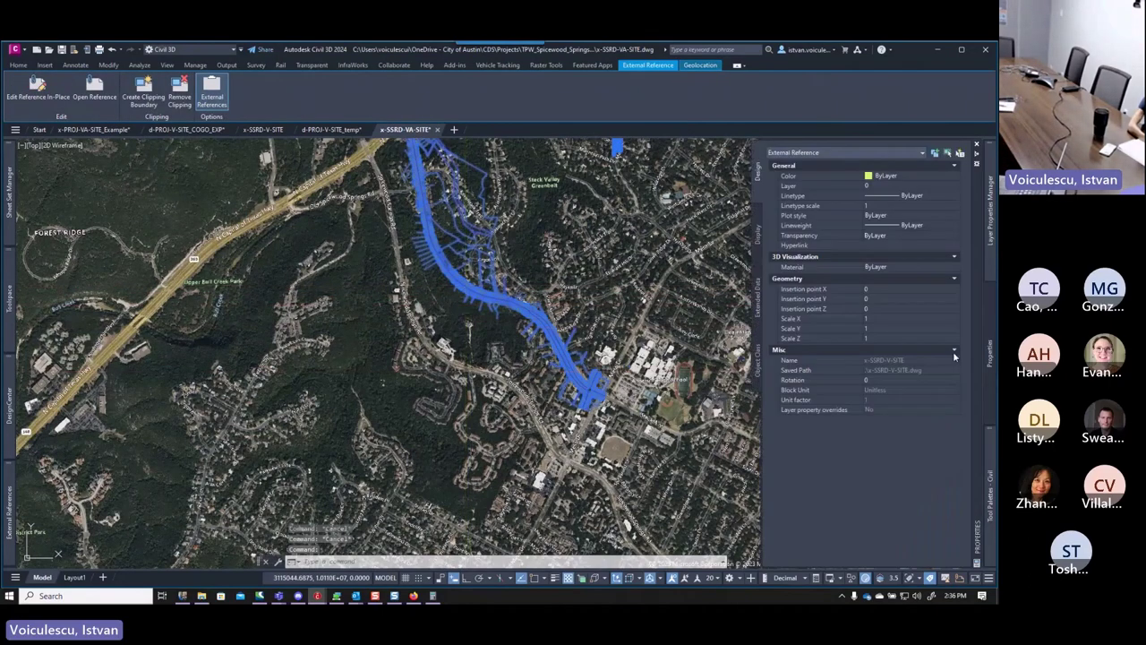
click(873, 318)
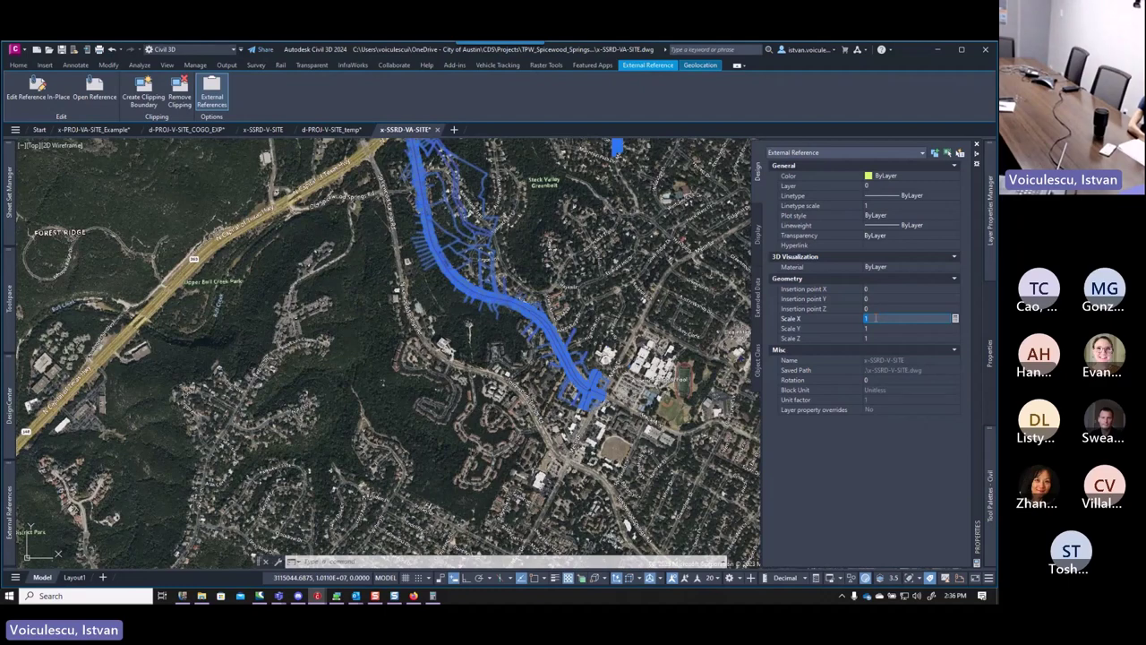
text(.4)
key(Tab)
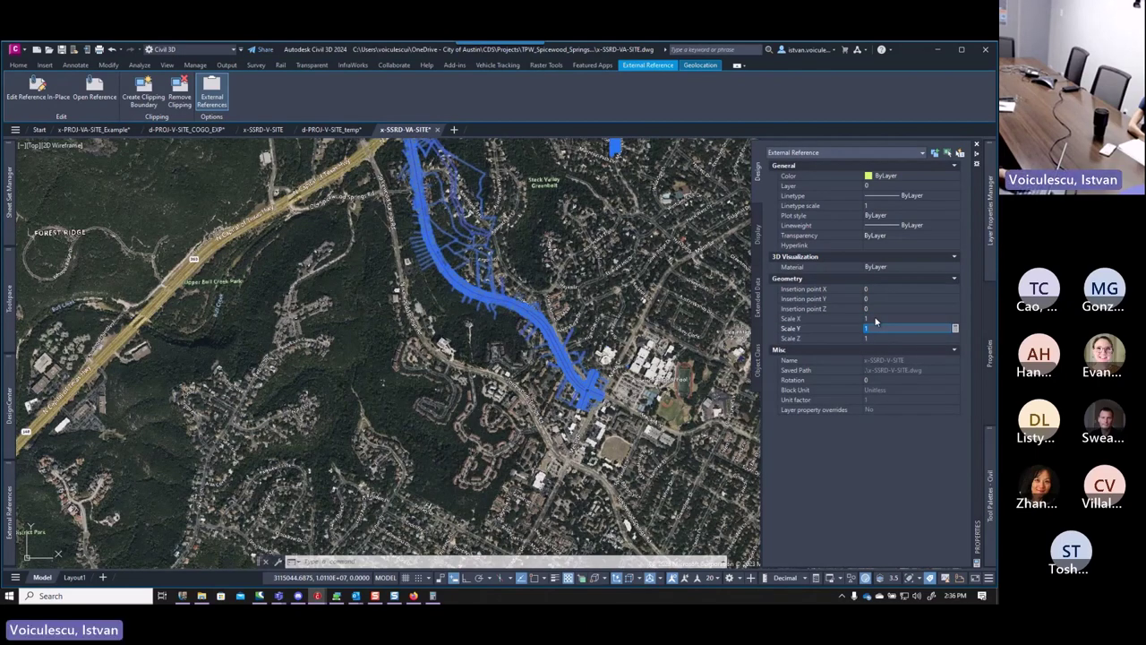
text(.999)
key(Tab)
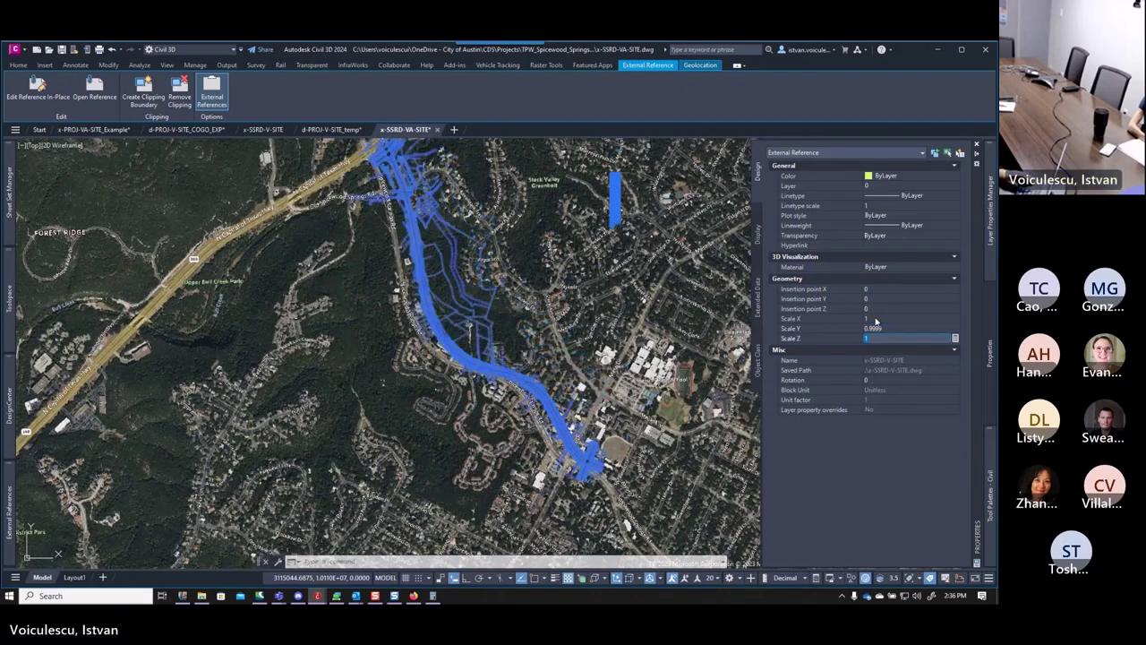
click(882, 319)
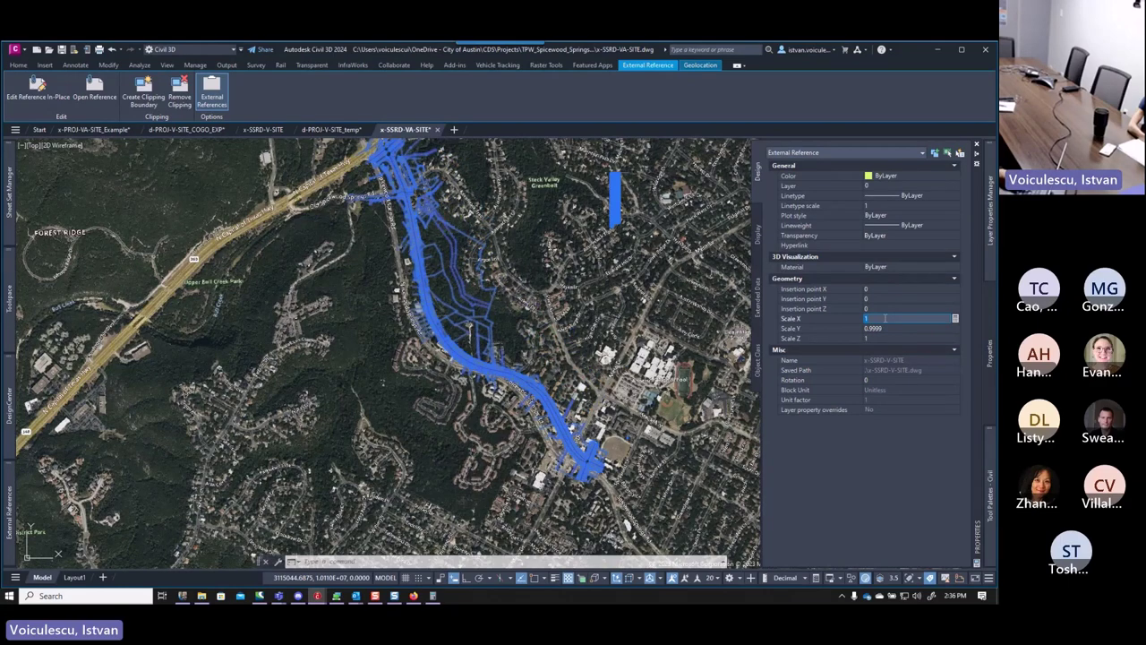
text(.99999)
key(Tab)
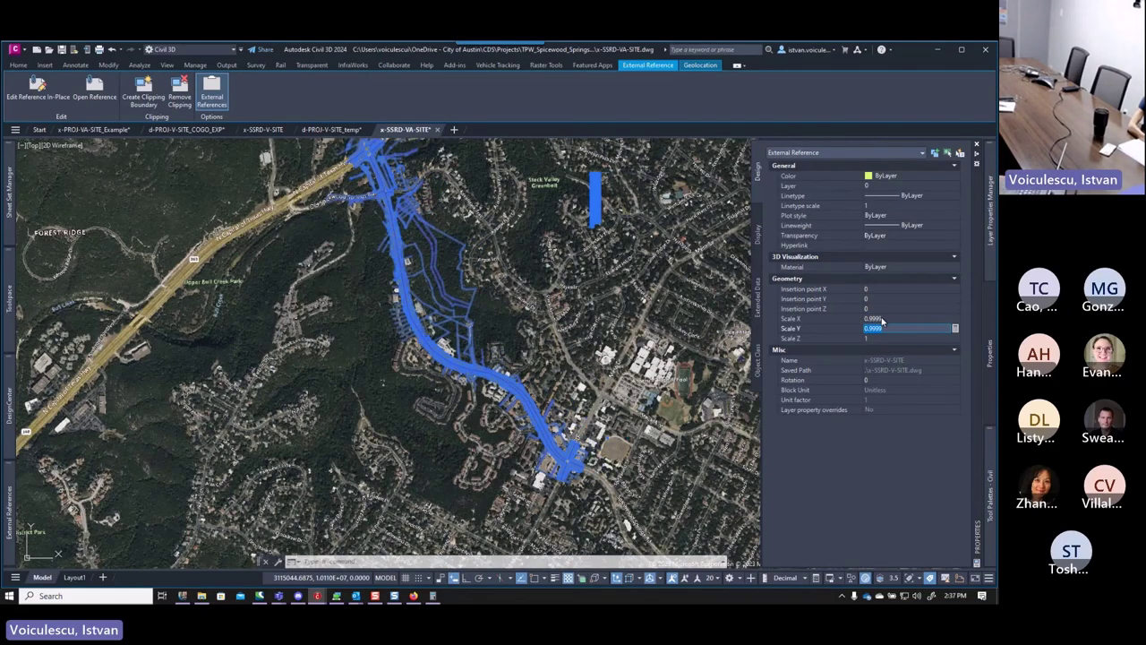
Set the drawing units' length precision to five decimal places, 0.00000.
key(Escape)
key(Escape)
text(un)
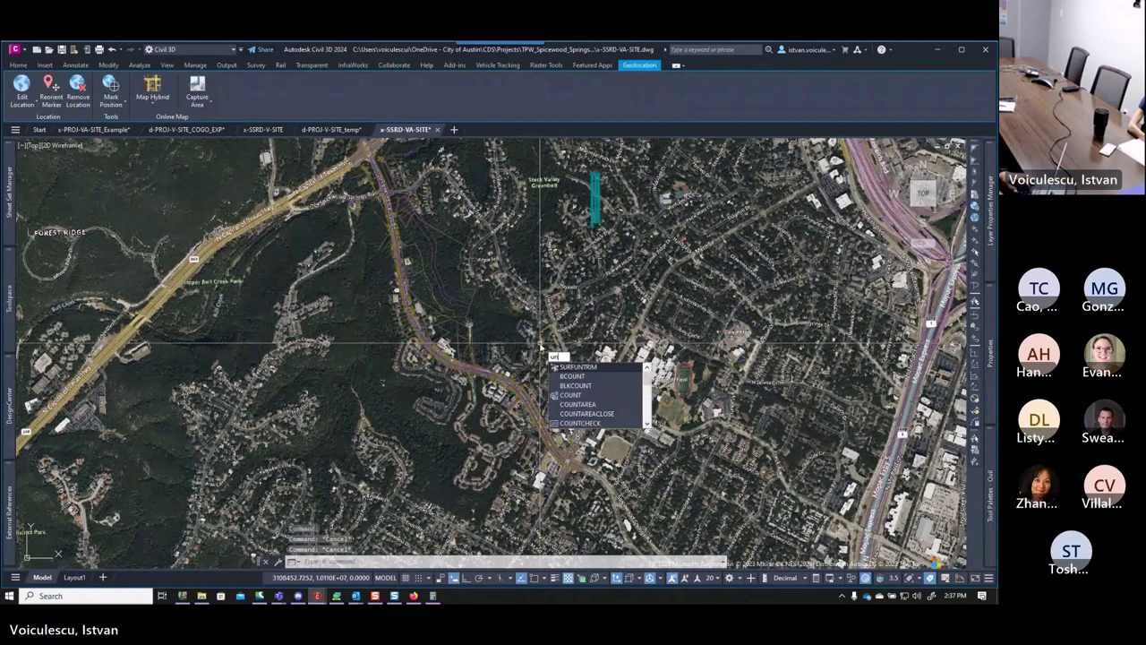
text(its)
key(Return)
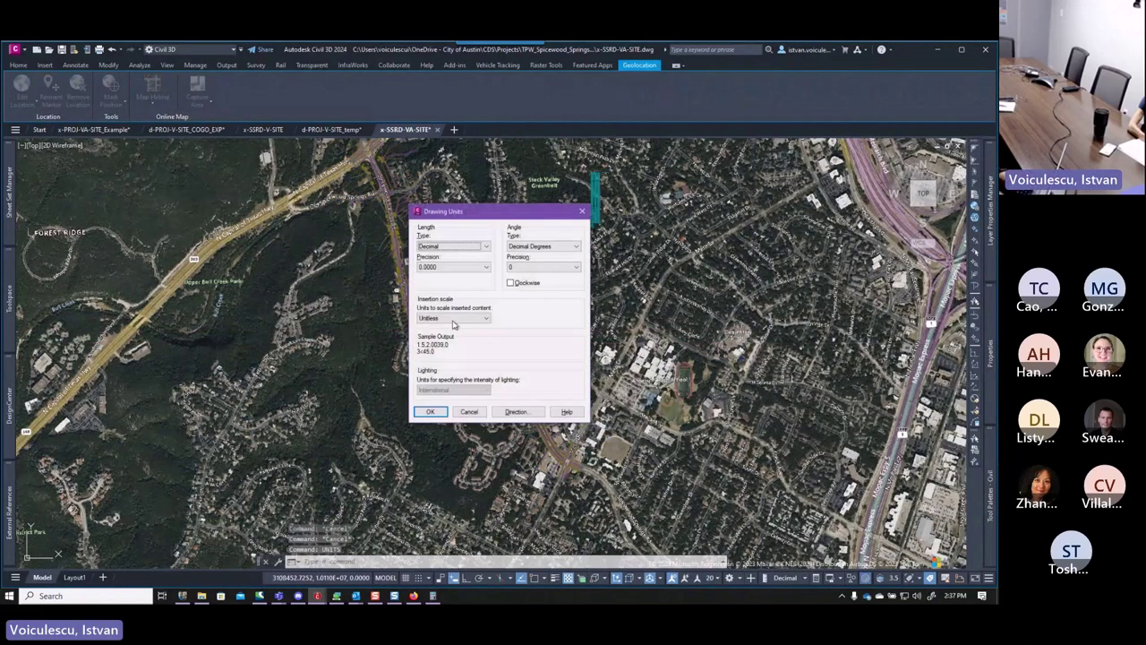
click(436, 268)
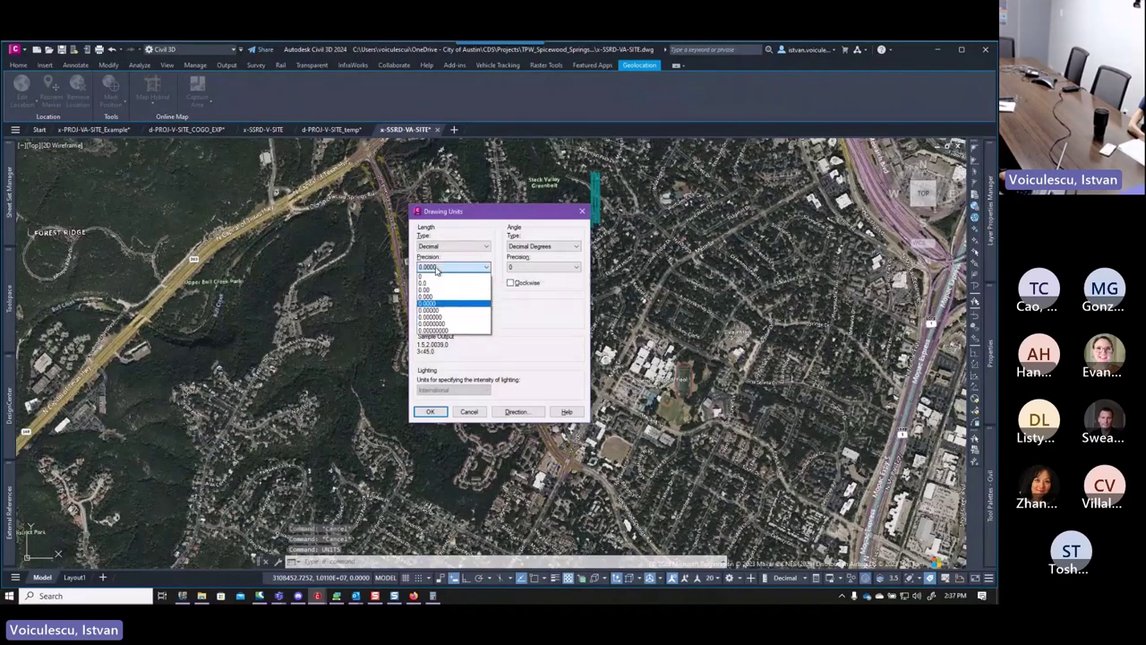
click(439, 313)
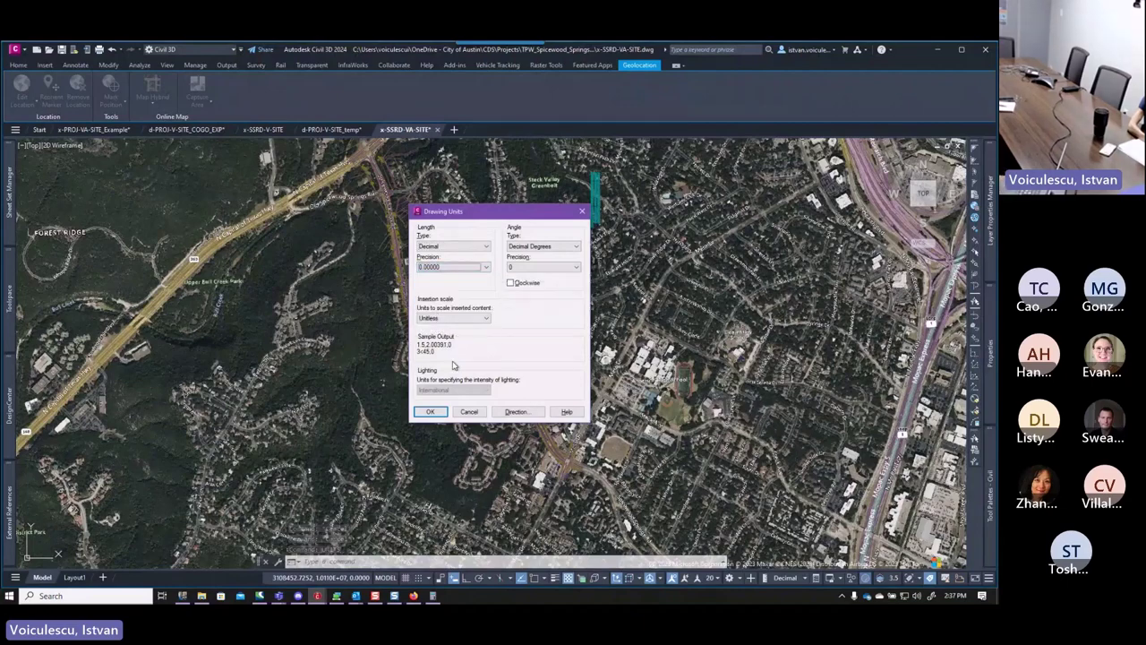
click(431, 411)
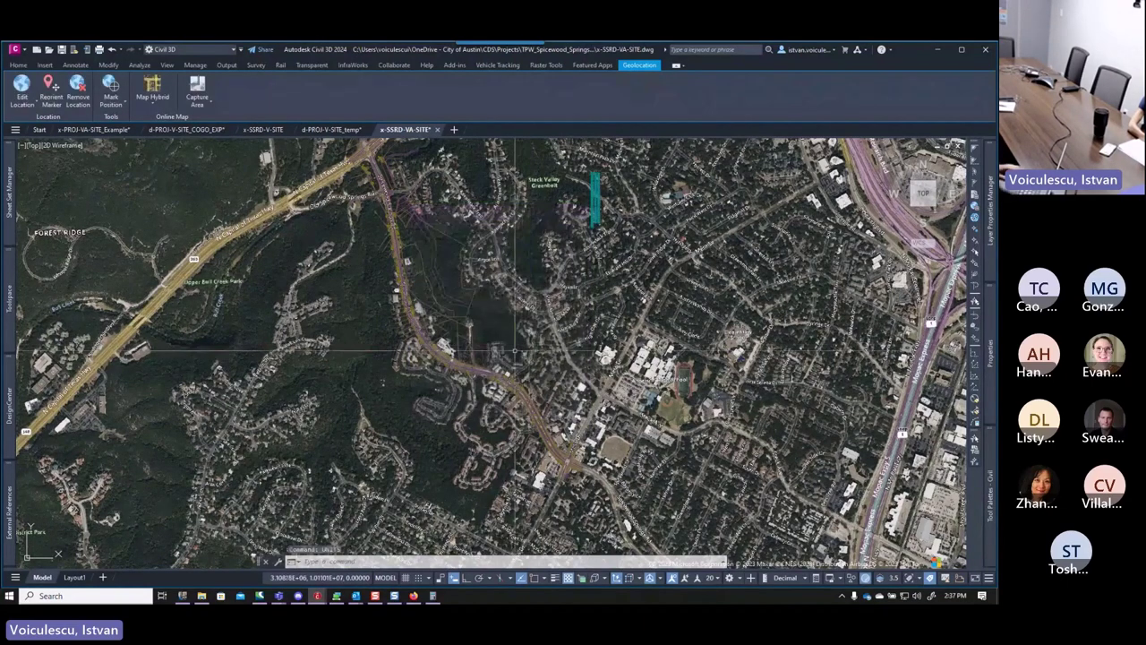
Check the X and Y scale values in the survey overlay's properties.
click(486, 377)
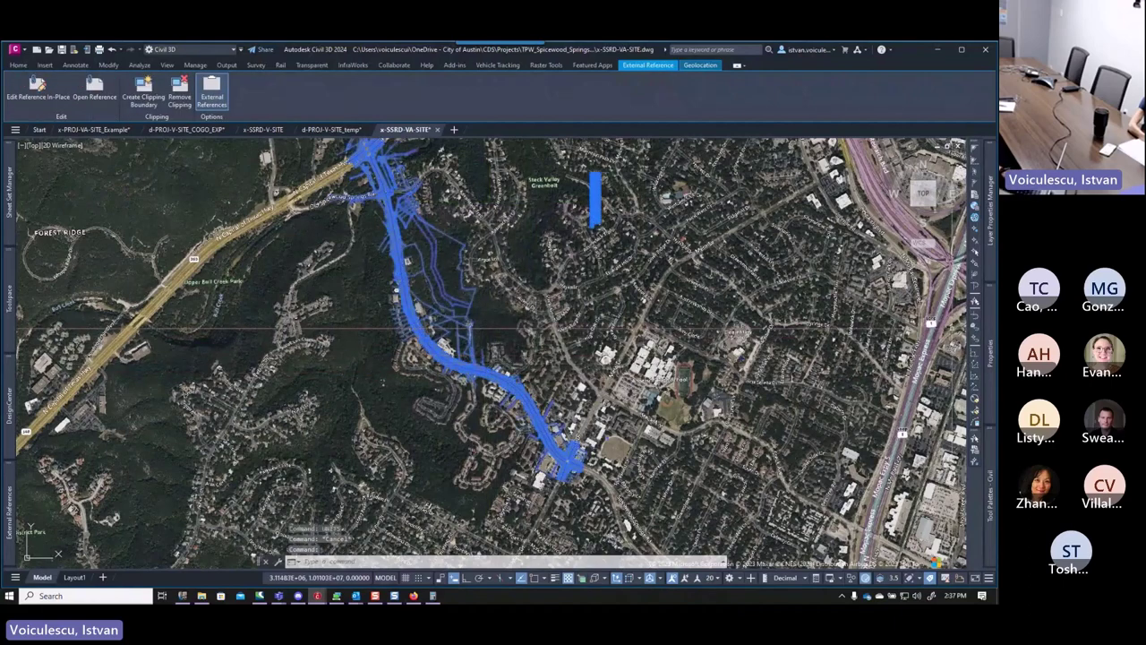
mouse_move(988, 359)
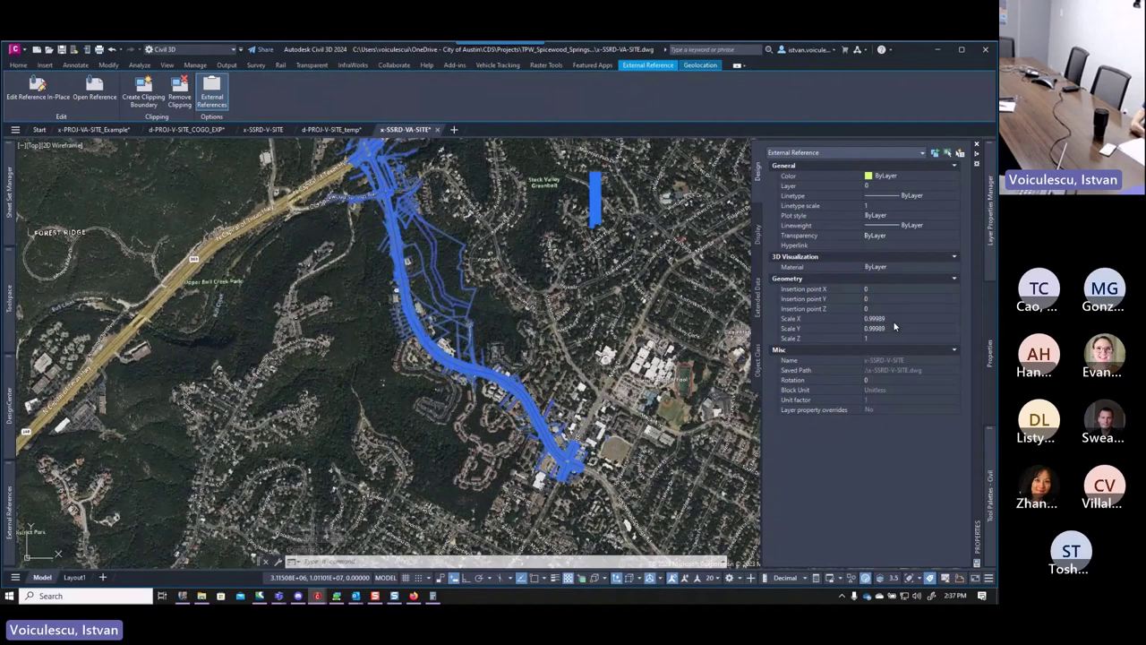
key(Escape)
key(Escape)
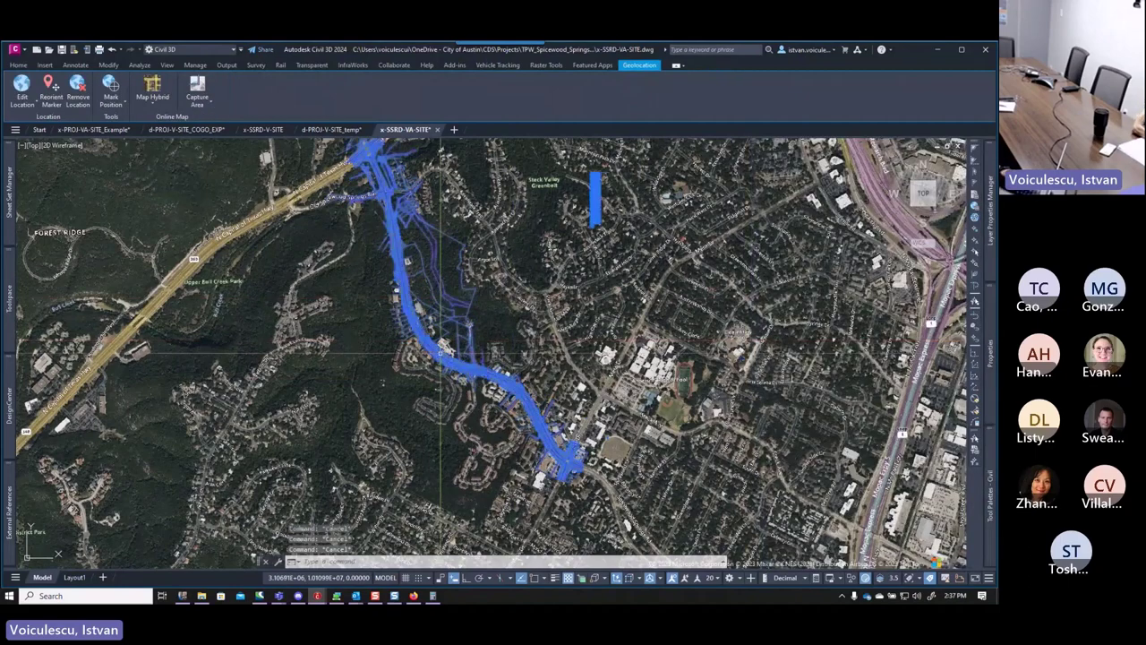
Erase the survey overlay from the drawing and detach the x-SSRD-V-SITE reference.
key(Delete)
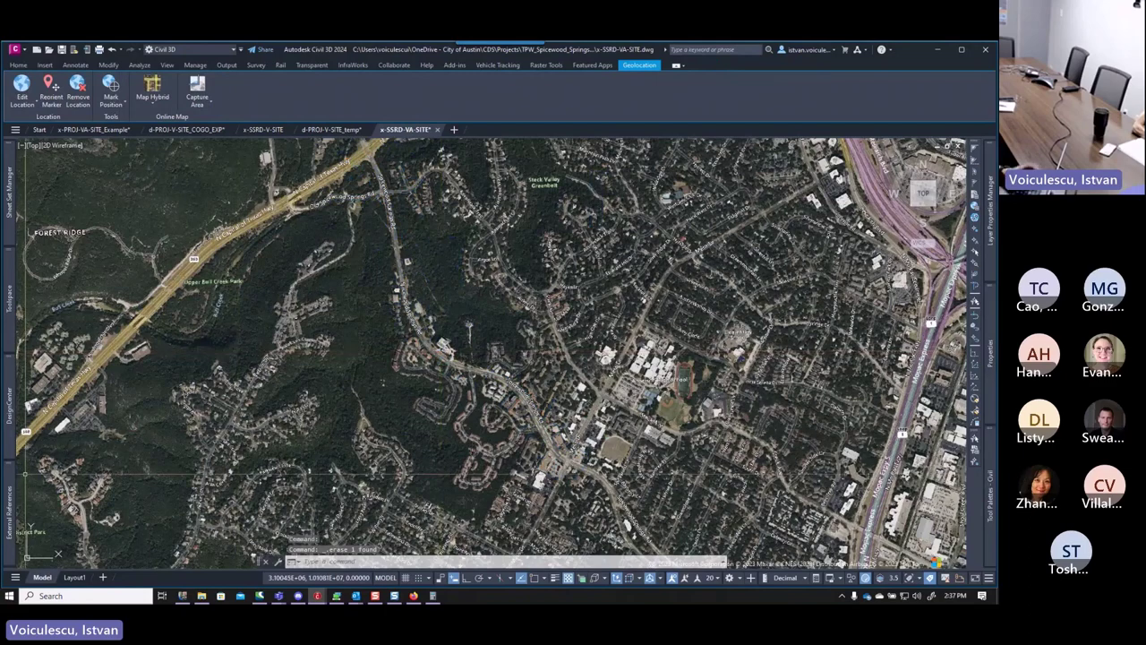
mouse_move(9, 505)
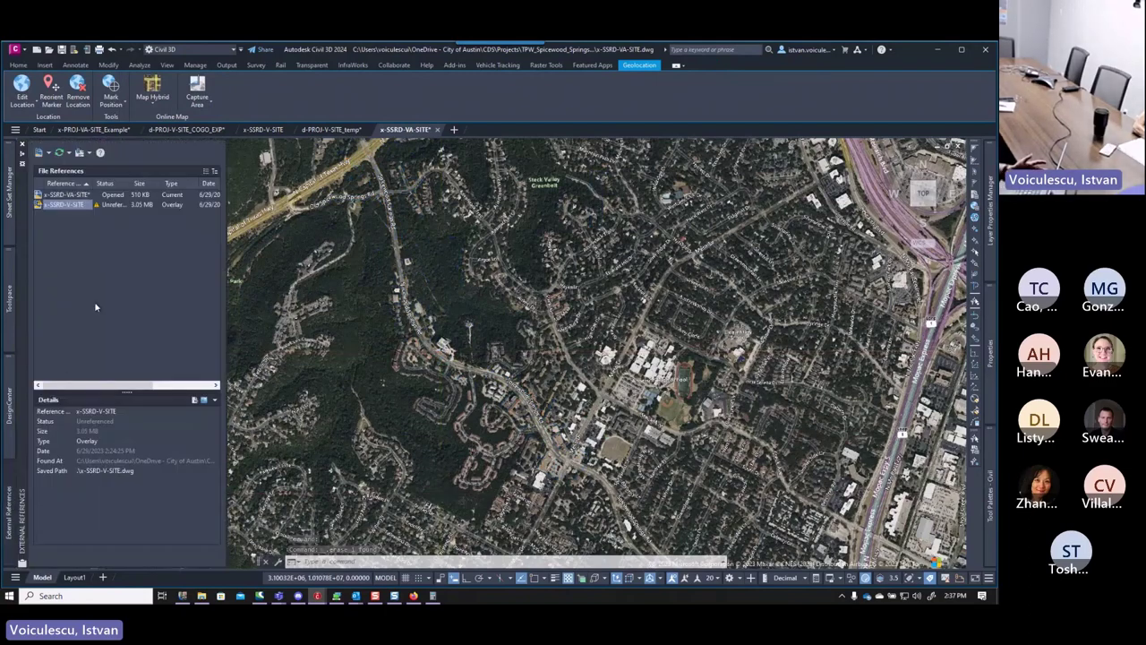
right_click(73, 205)
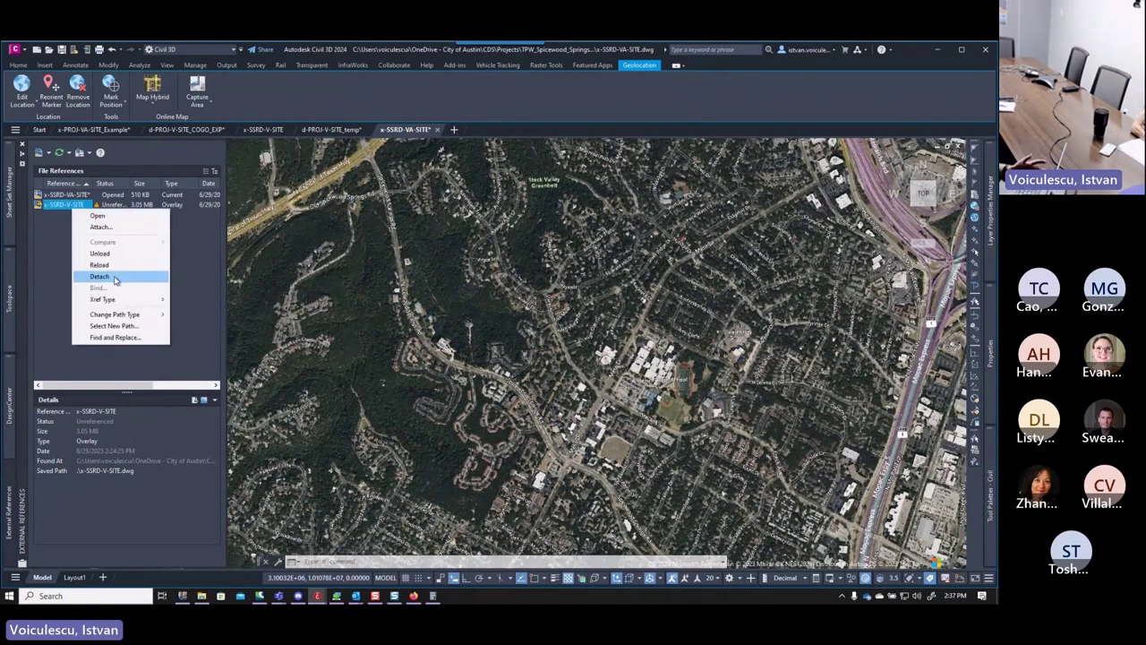
click(105, 276)
Attach x-SSRD-V-SITE.dwg as an overlay with a uniform scale of 0.99989, a relative path and insertion point 0,0,0.
click(49, 154)
click(64, 164)
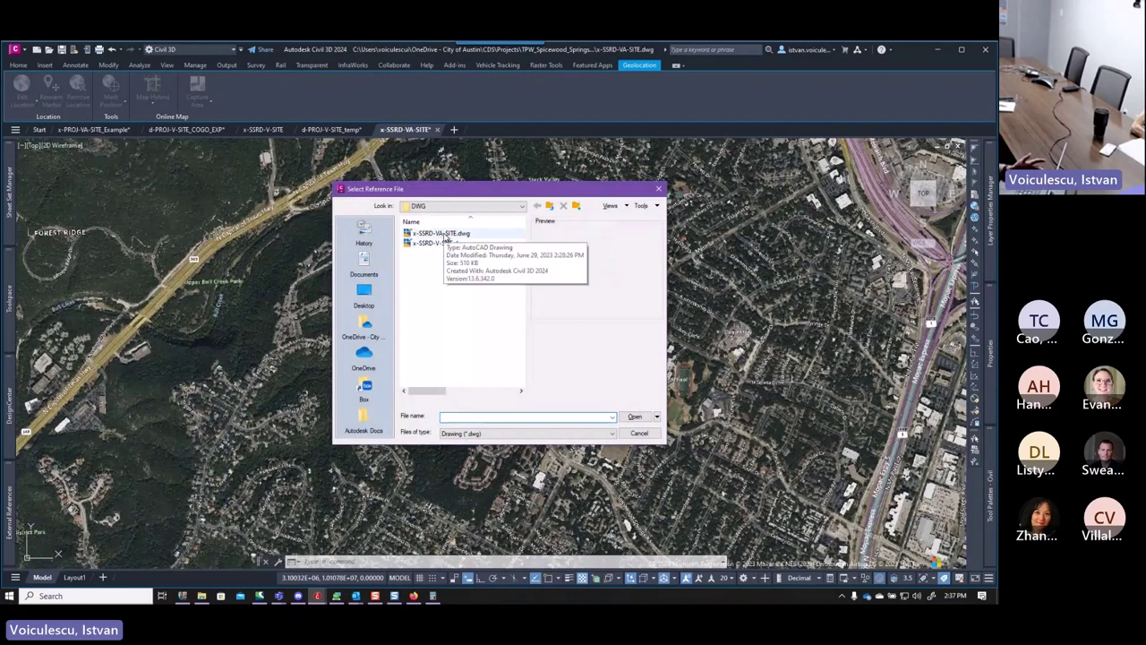
click(441, 244)
click(633, 418)
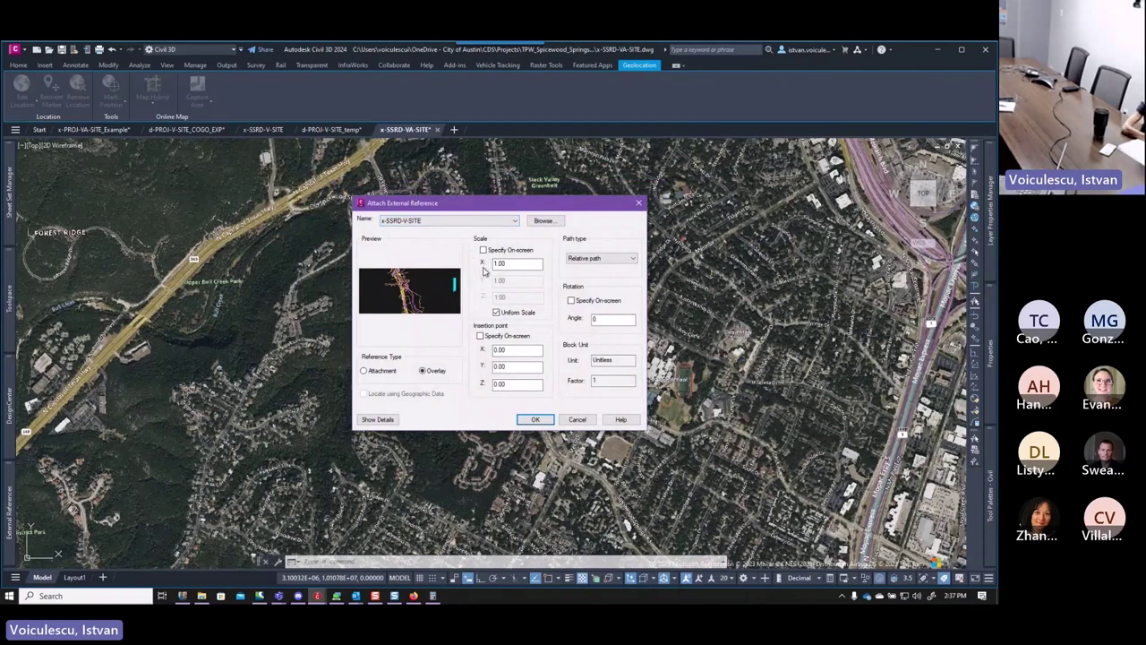
click(497, 313)
click(497, 313)
text(0.99989)
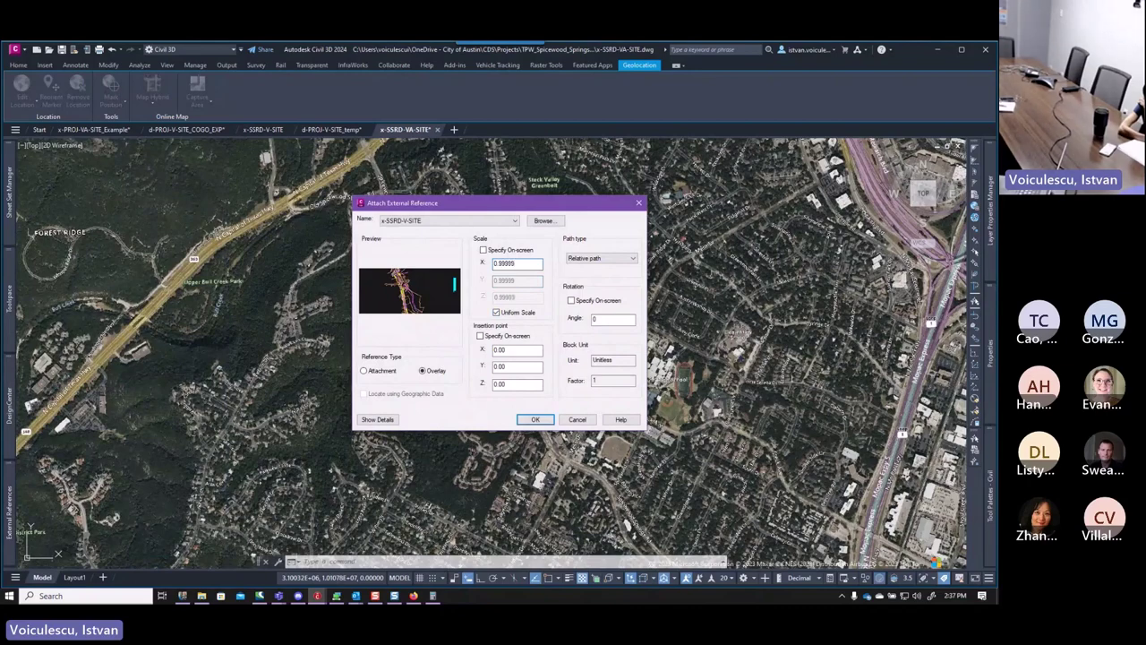
click(534, 419)
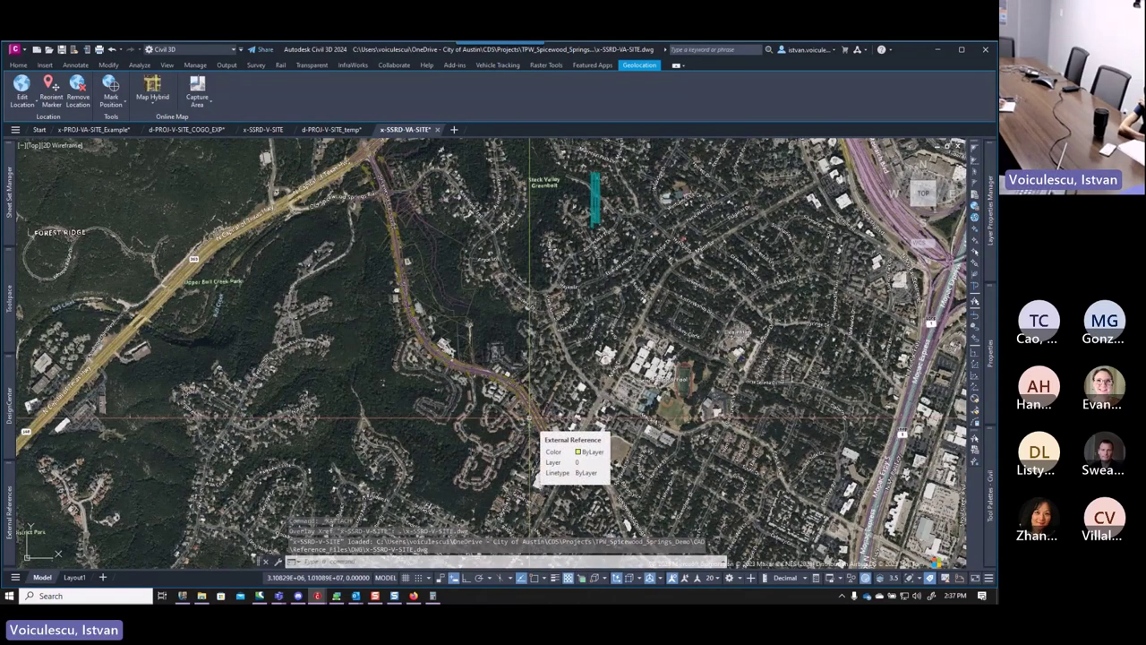
Turn off the hybrid online map behind the survey overlay.
click(152, 103)
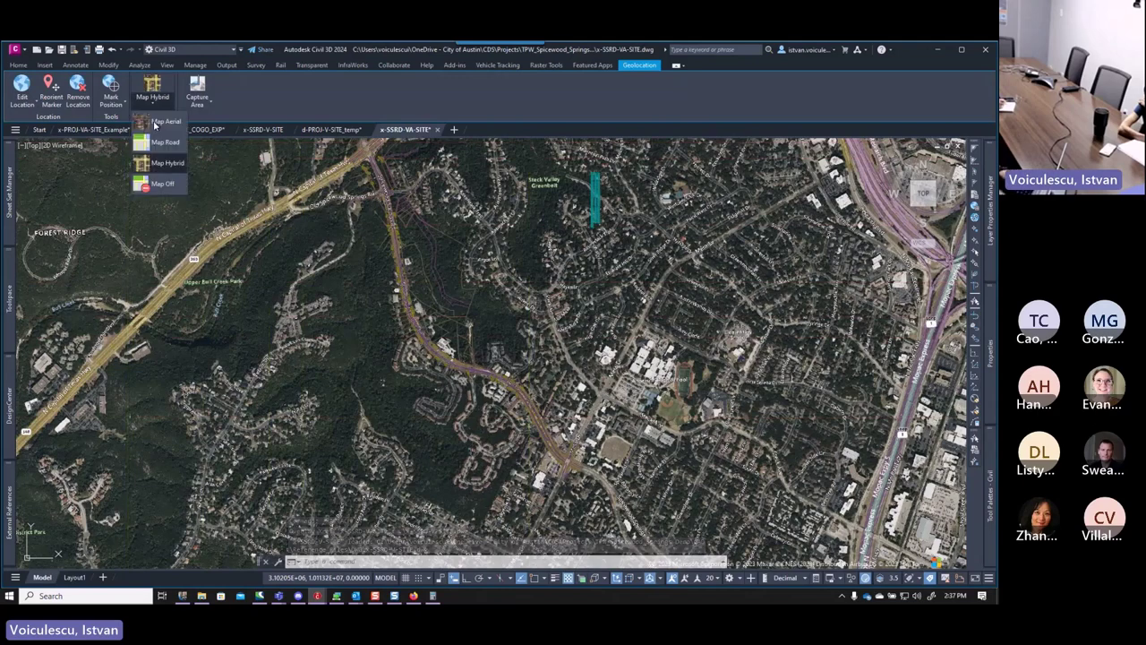
click(161, 184)
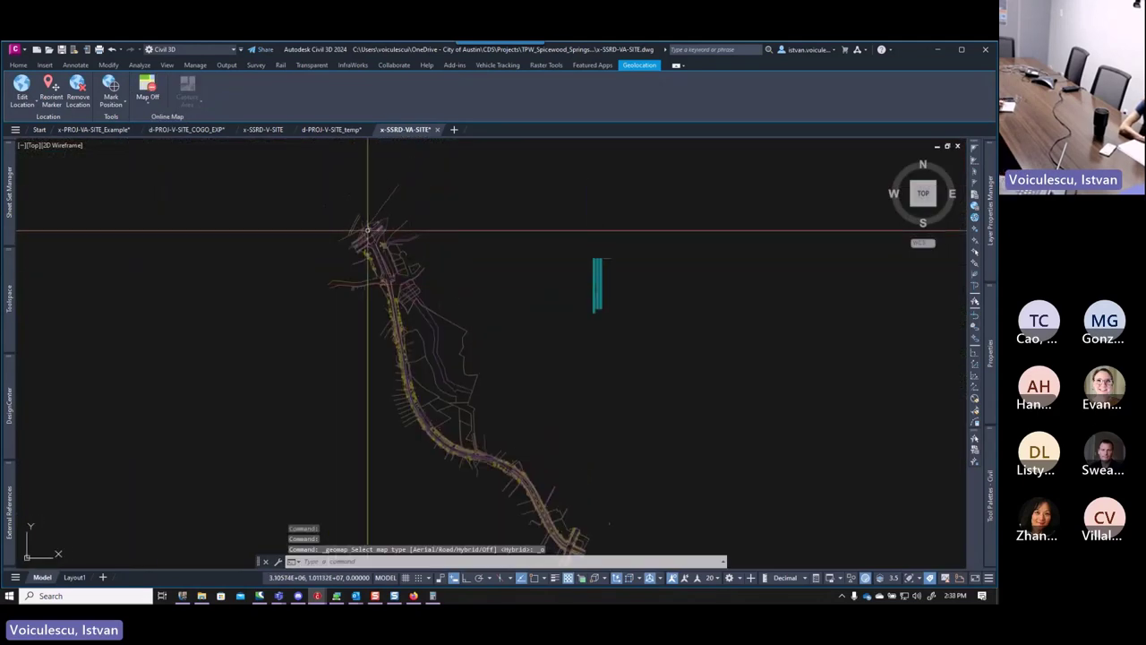
middle_drag(456, 443, 397, 332)
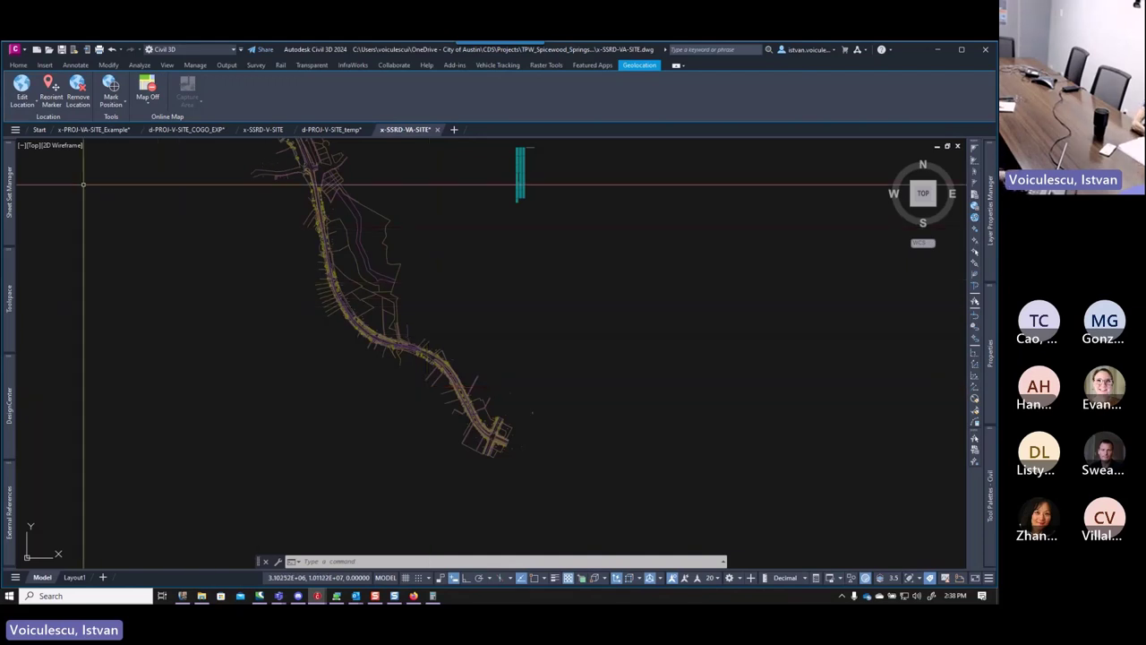
Create a drawing from the COA_Production_Plan_Plan.dwt template in 04_Reference and check the upper plan viewport's dimensions on layout 020.
click(39, 129)
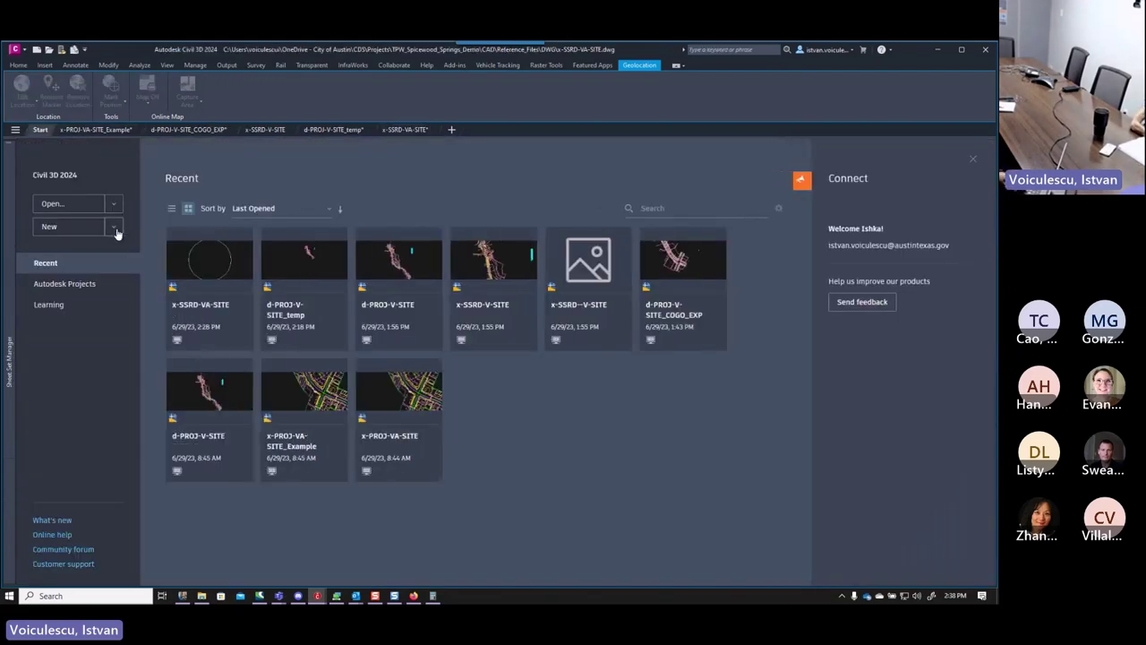
click(114, 227)
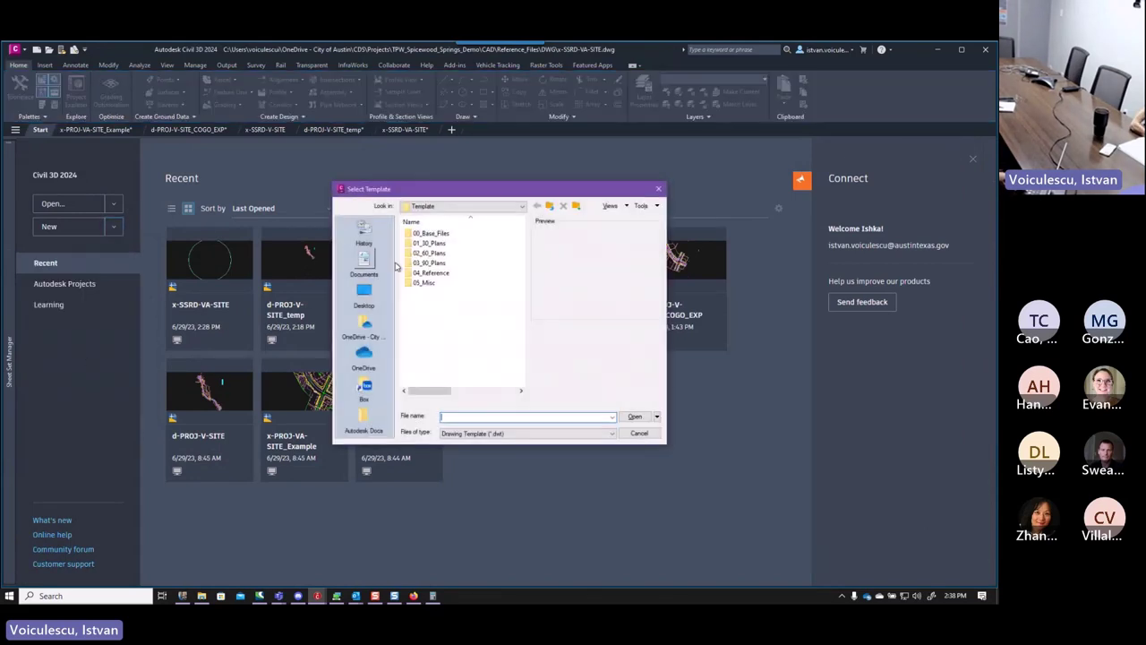
double_click(448, 273)
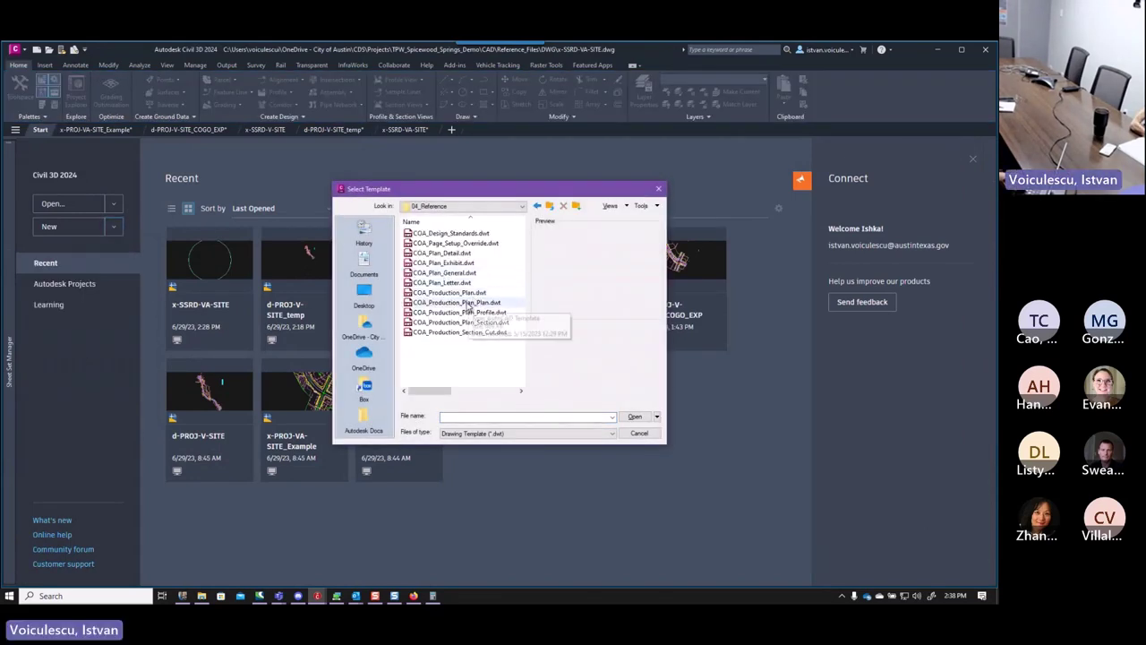
click(473, 305)
click(632, 417)
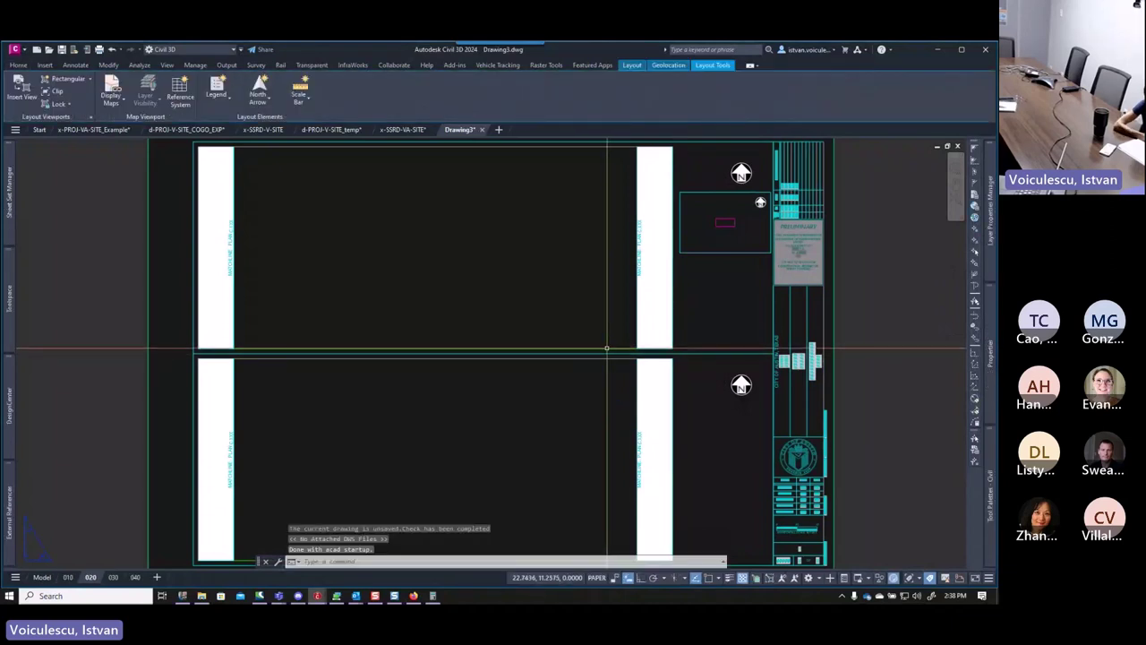
click(441, 247)
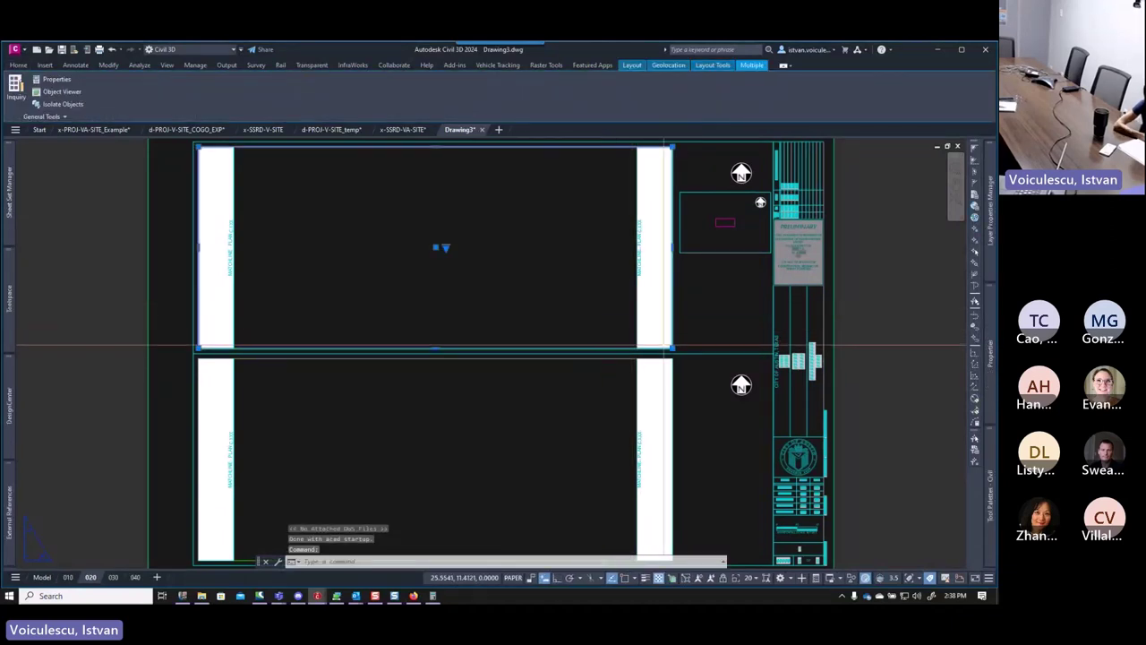
mouse_move(673, 349)
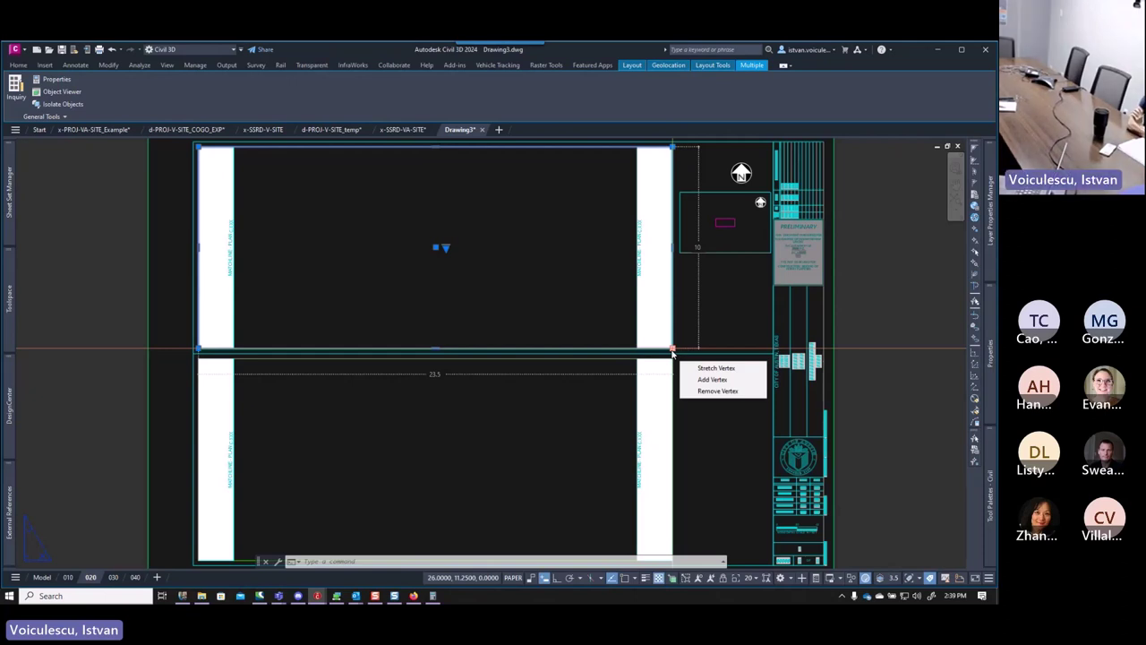
Return to the x-SSRD-VA-SITE drawing and draw a rectangle enclosing the whole survey overlay.
click(399, 130)
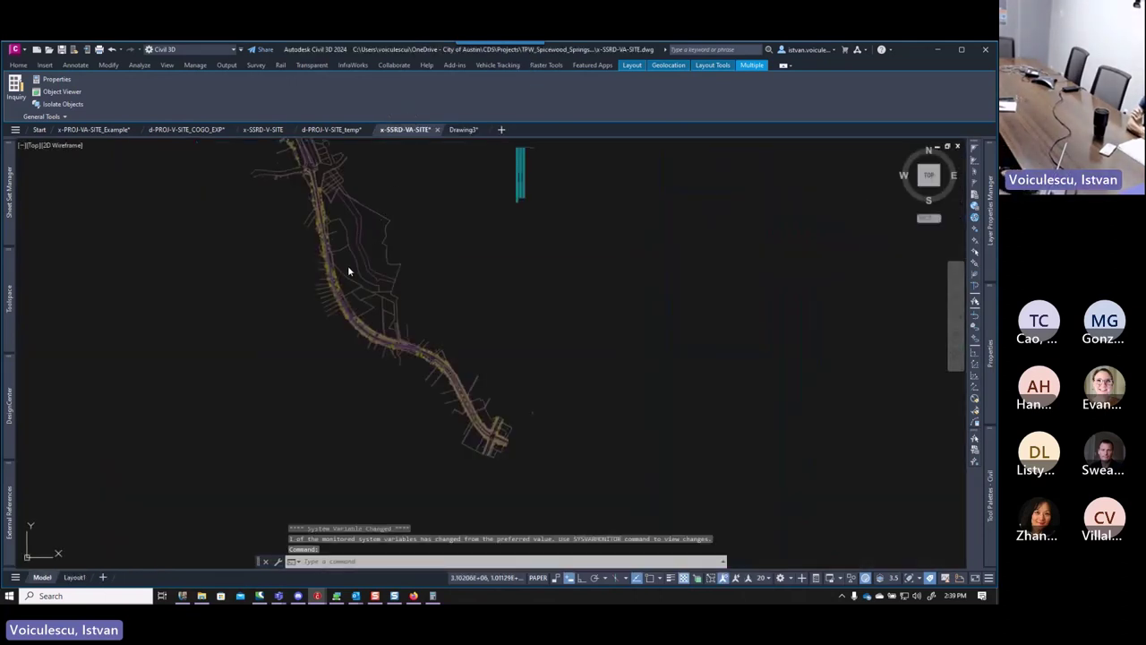
scroll(340, 305, up, 5)
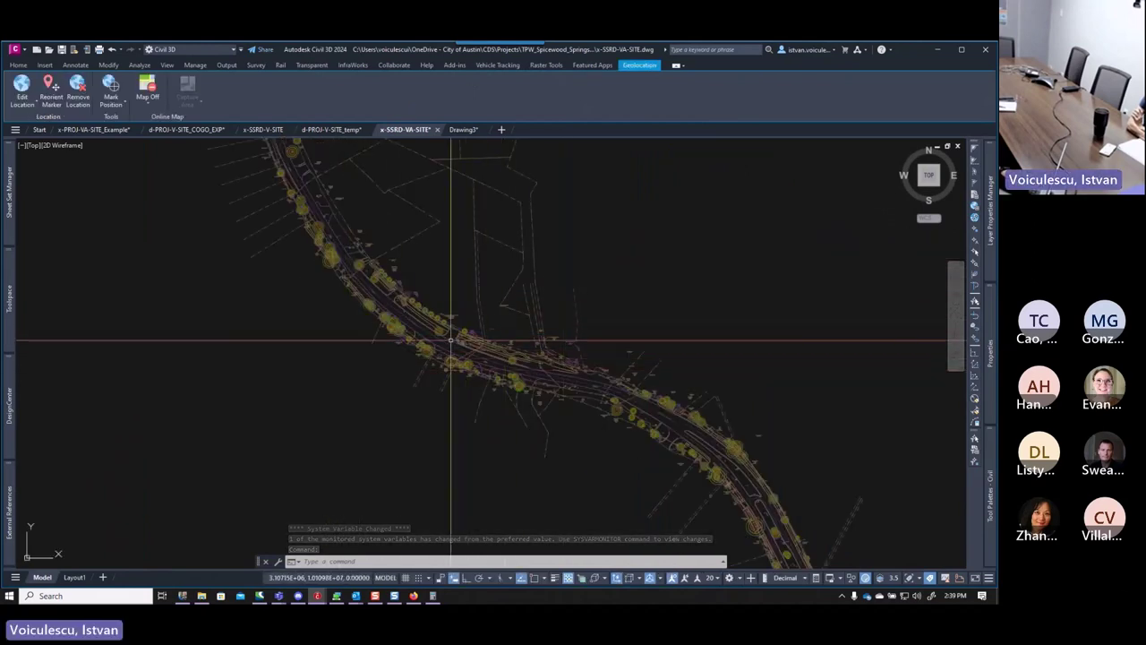
scroll(464, 250, up, 5)
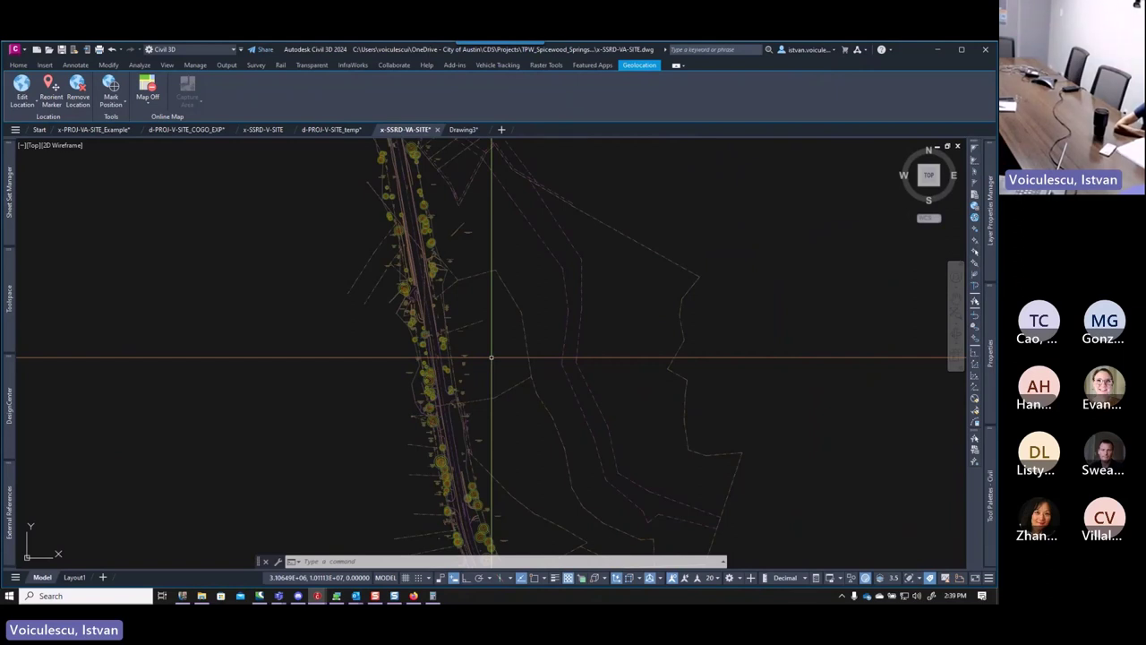
scroll(491, 357, down, 6)
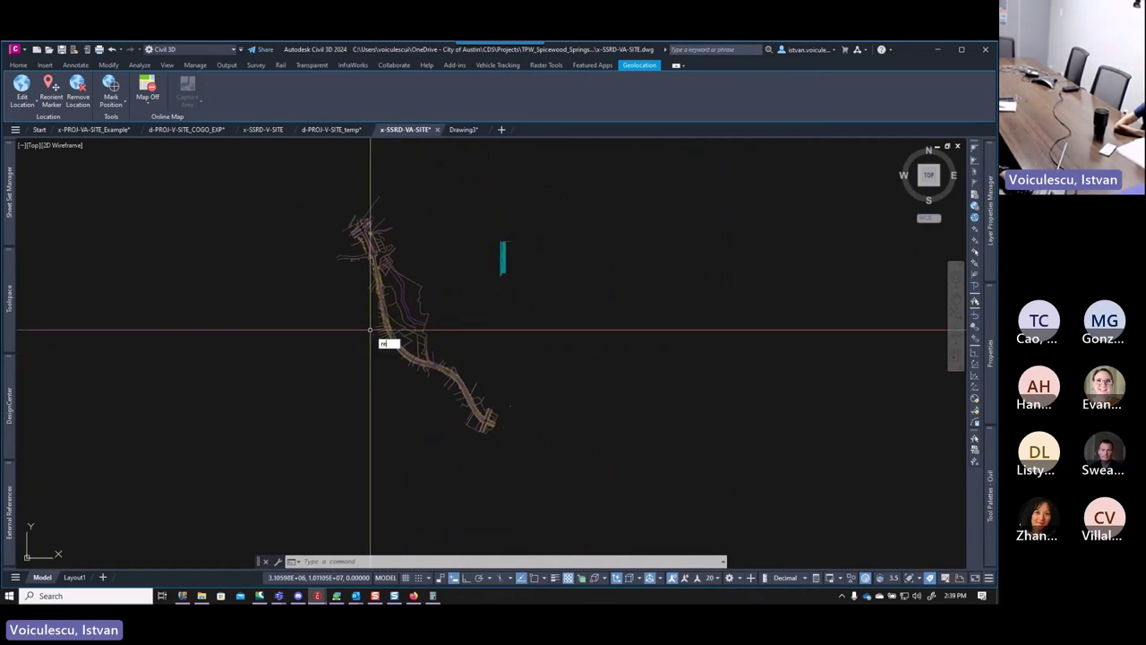
key(Return)
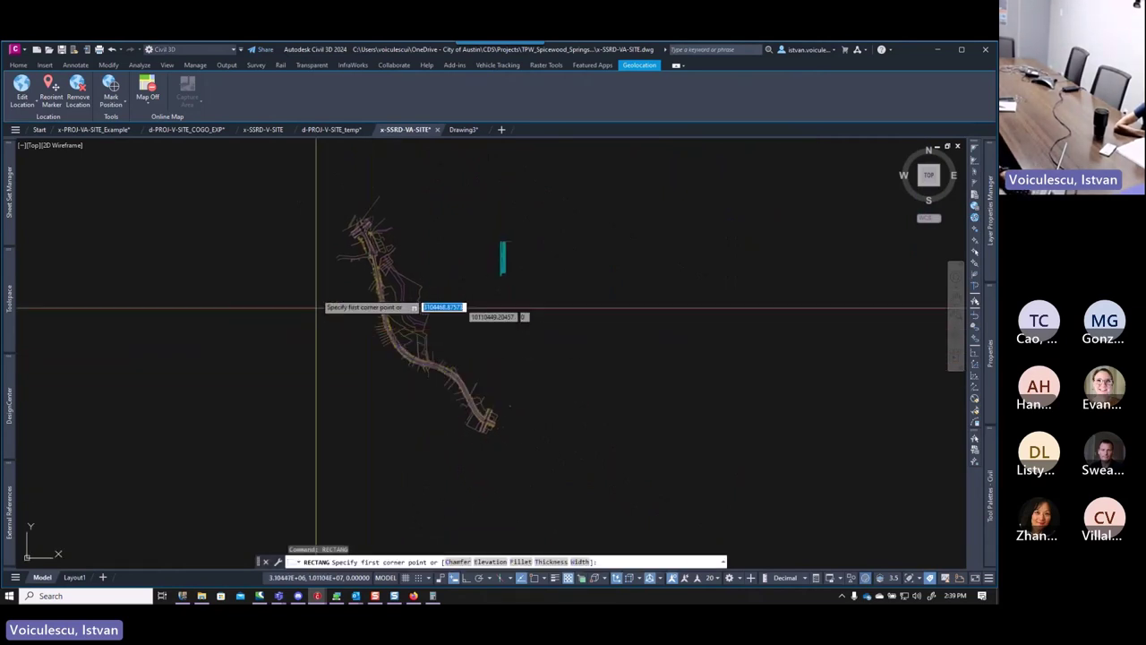
click(312, 194)
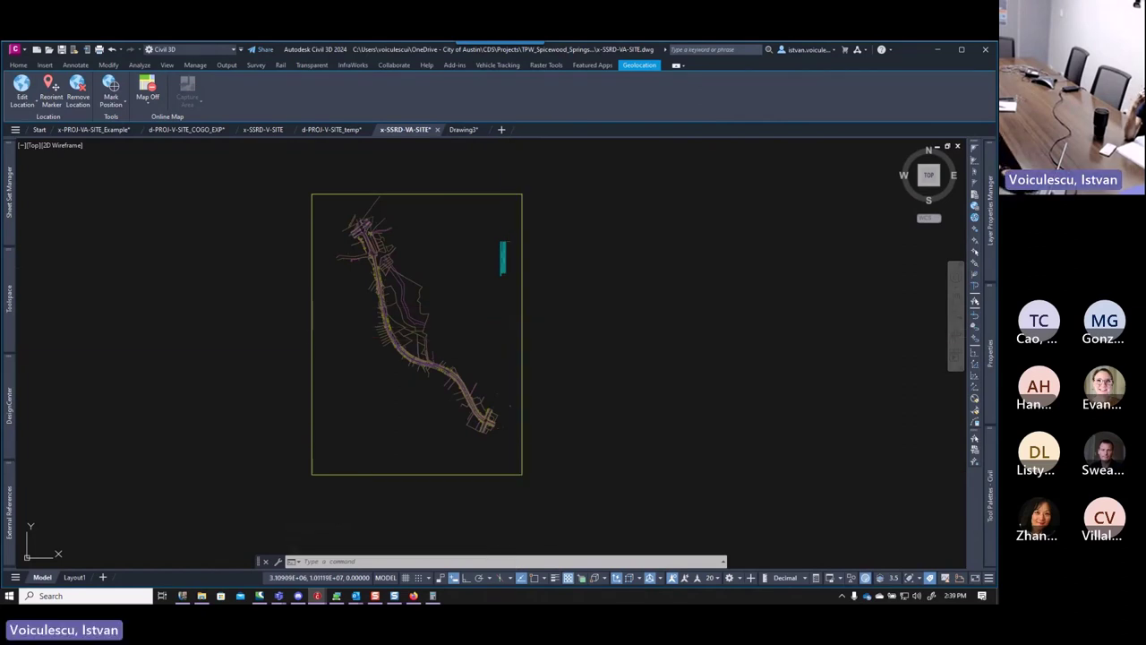
Erase the rectangle enclosing the survey.
key(Escape)
key(Escape)
click(479, 194)
key(Delete)
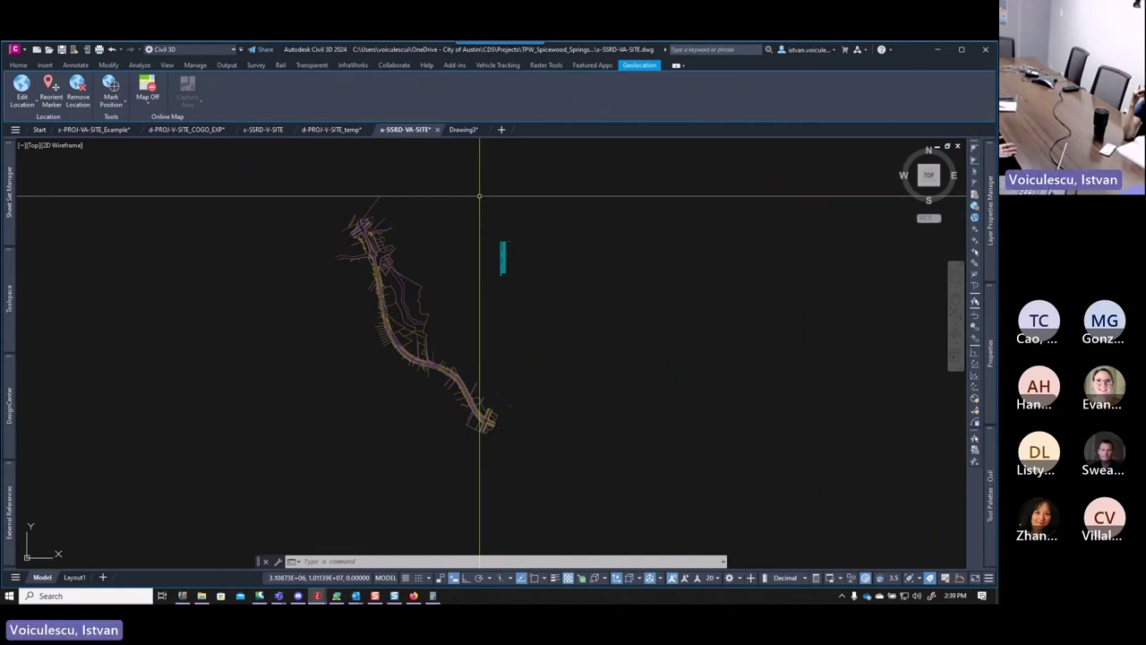
Sketch a polyline along the road's centerline, starting at the survey's northern intersection and heading south.
scroll(358, 233, up, 8)
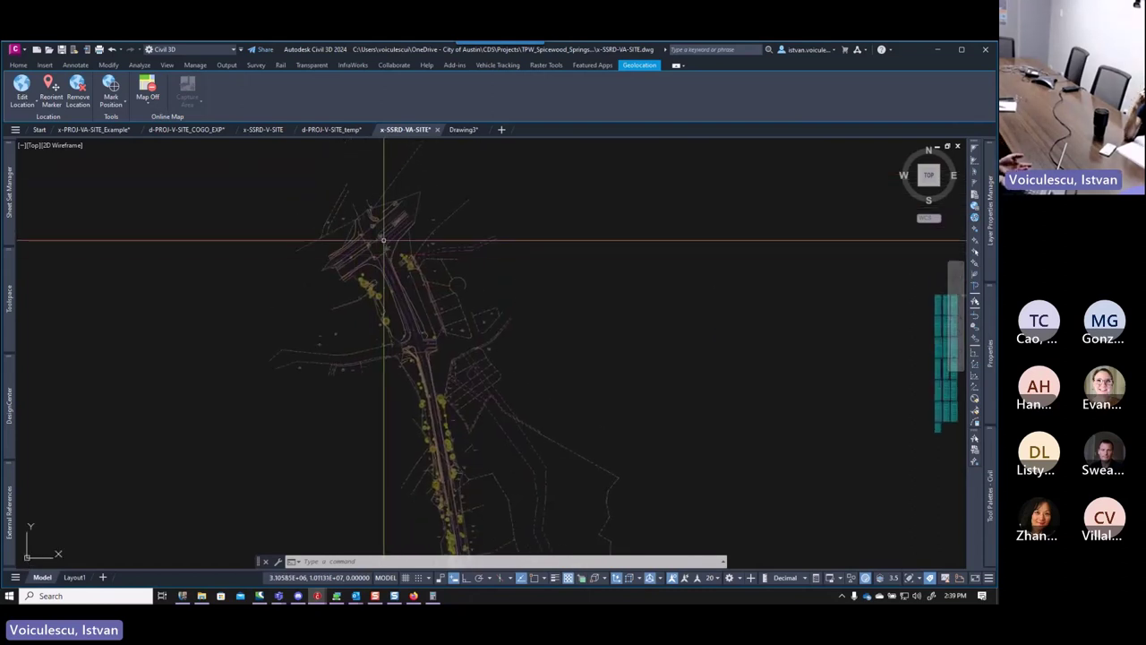
scroll(387, 254, up, 2)
text(pl)
key(Return)
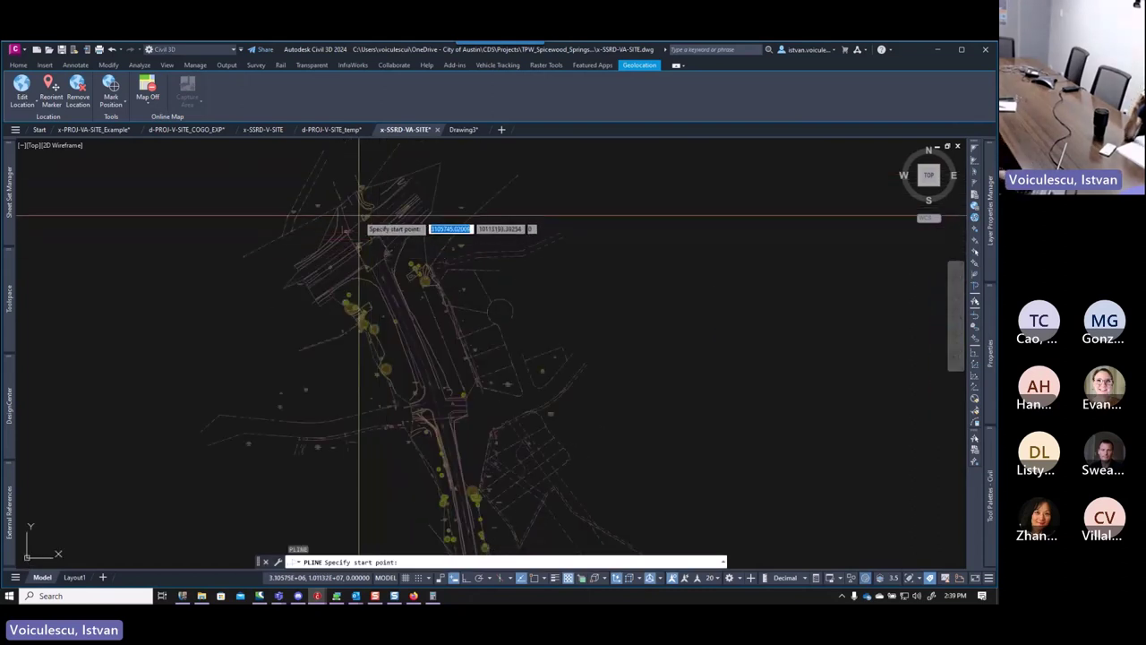
click(372, 242)
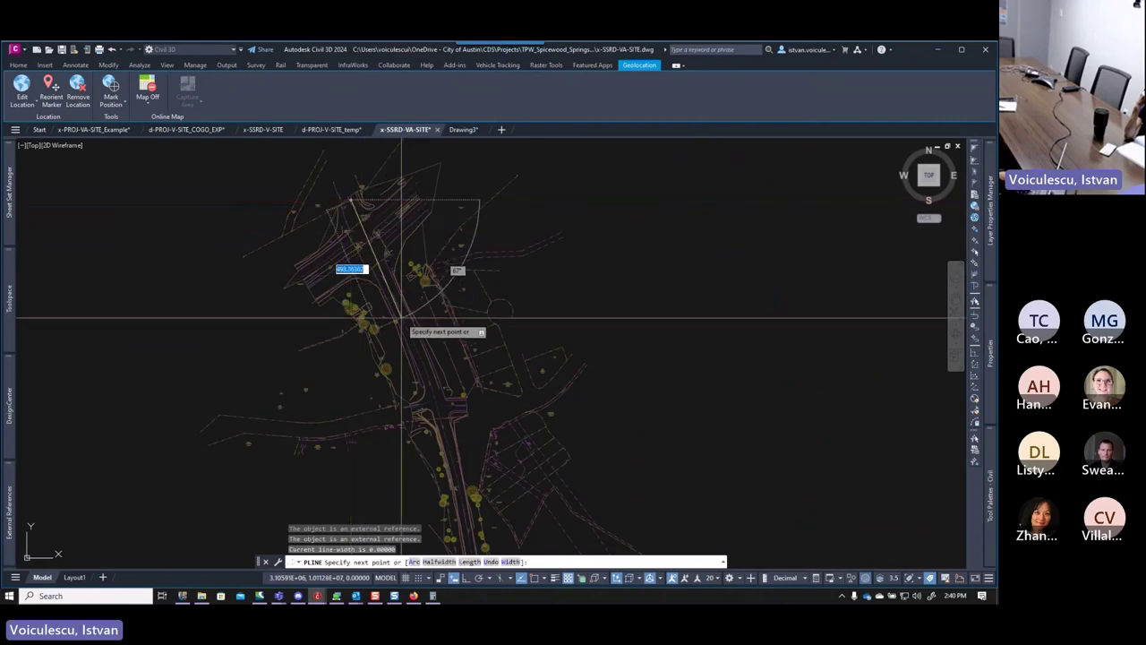
middle_drag(396, 315, 396, 277)
click(423, 313)
middle_drag(422, 346, 422, 266)
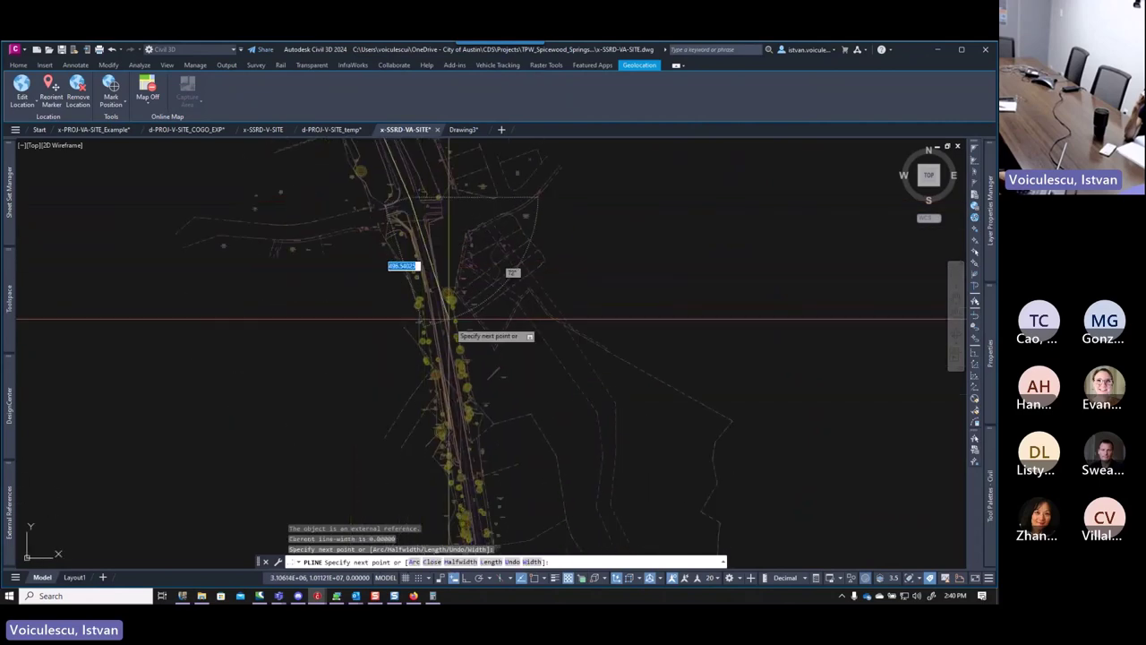
click(448, 365)
scroll(457, 365, up, 2)
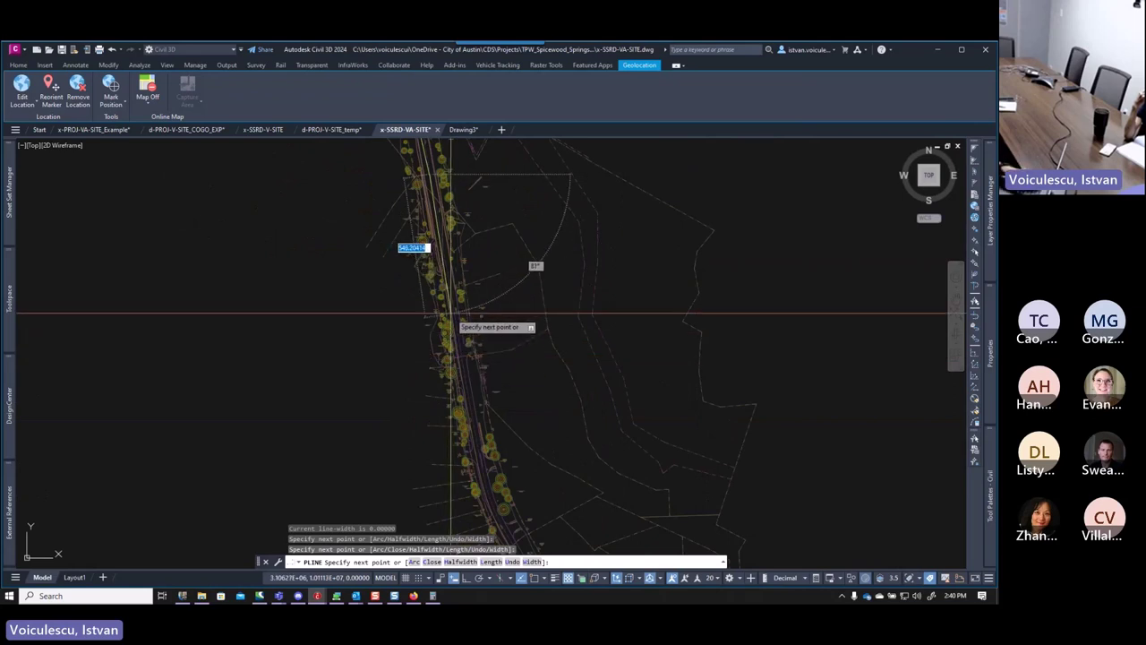
End the Polyline command and erase the partial centerline polyline.
key(Escape)
key(Escape)
key(Escape)
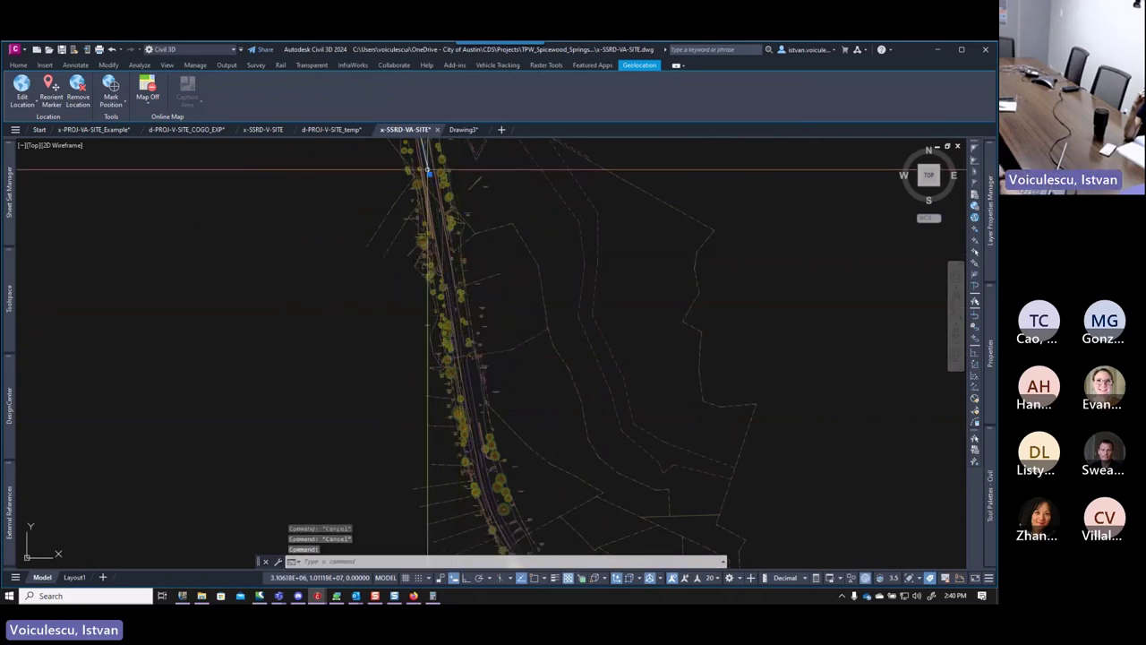
click(429, 168)
key(Delete)
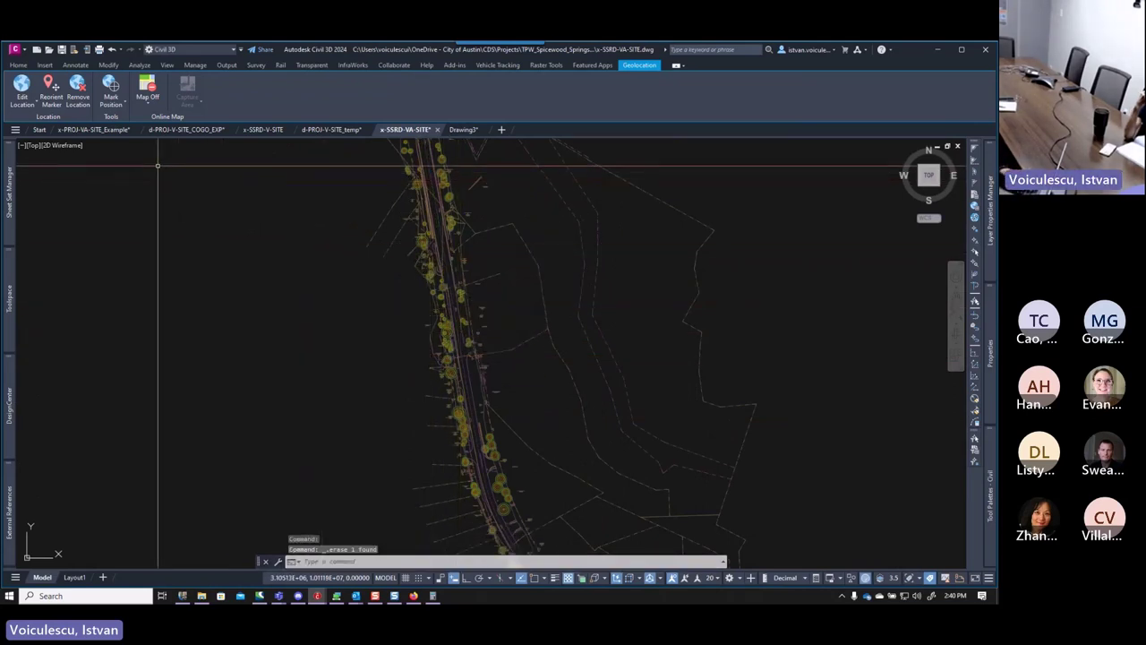
Copy the green road centerline polyline from the x-PROJ-VA-SITE_Example drawing with base point 0,0.
click(115, 130)
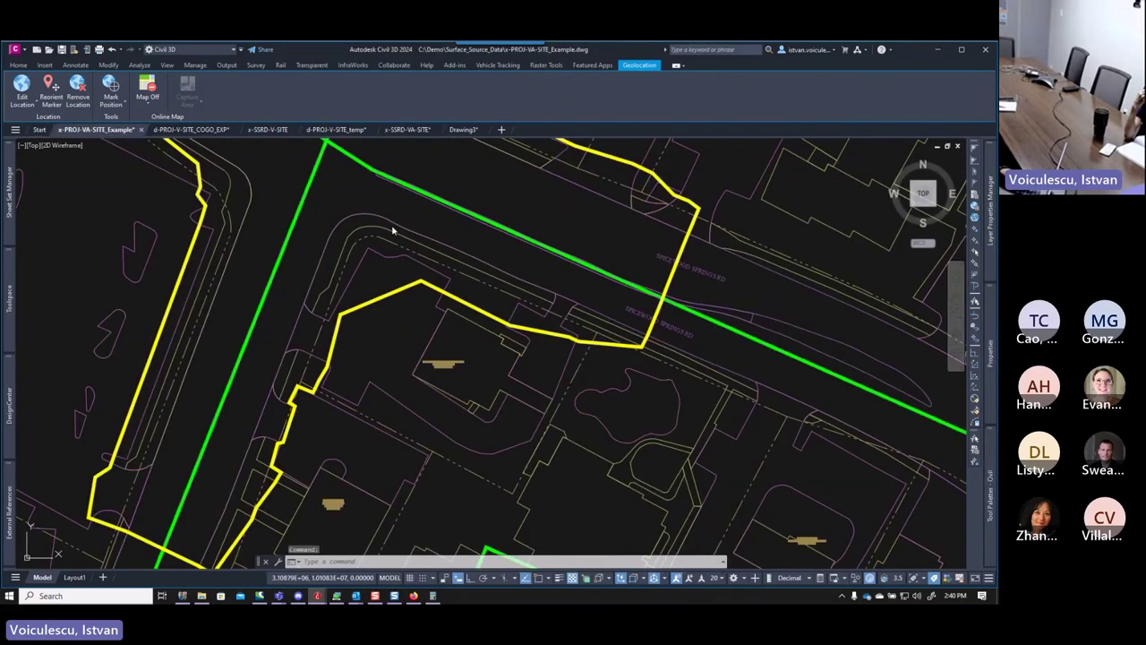
key(Escape)
scroll(395, 236, down, 5)
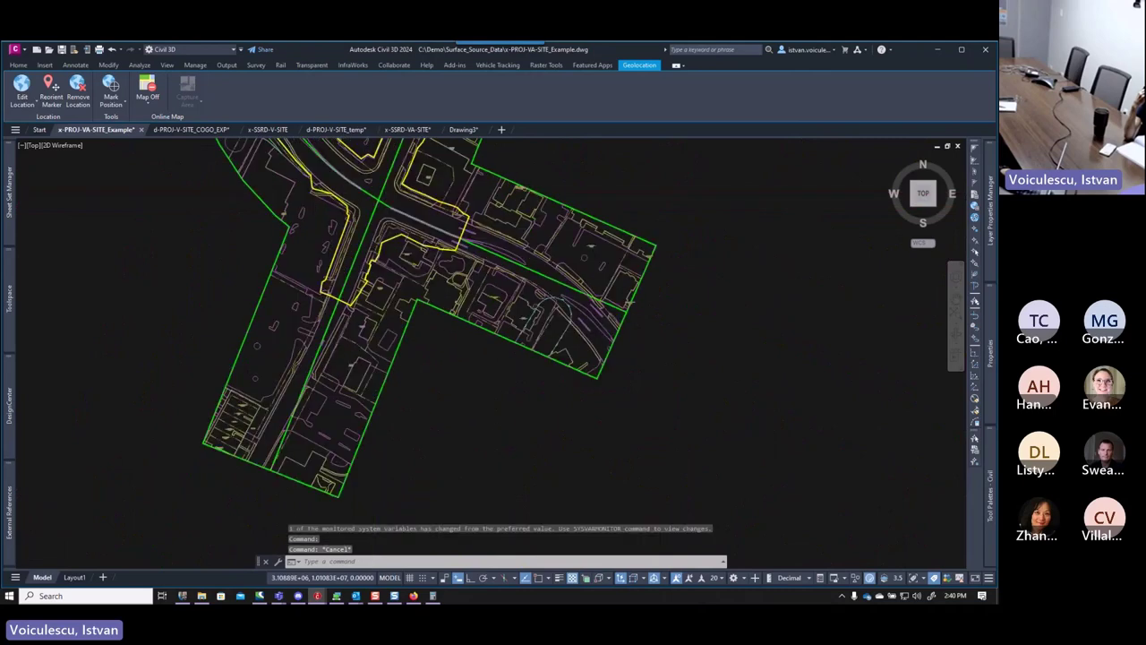
scroll(385, 202, up, 4)
click(385, 215)
right_click(386, 216)
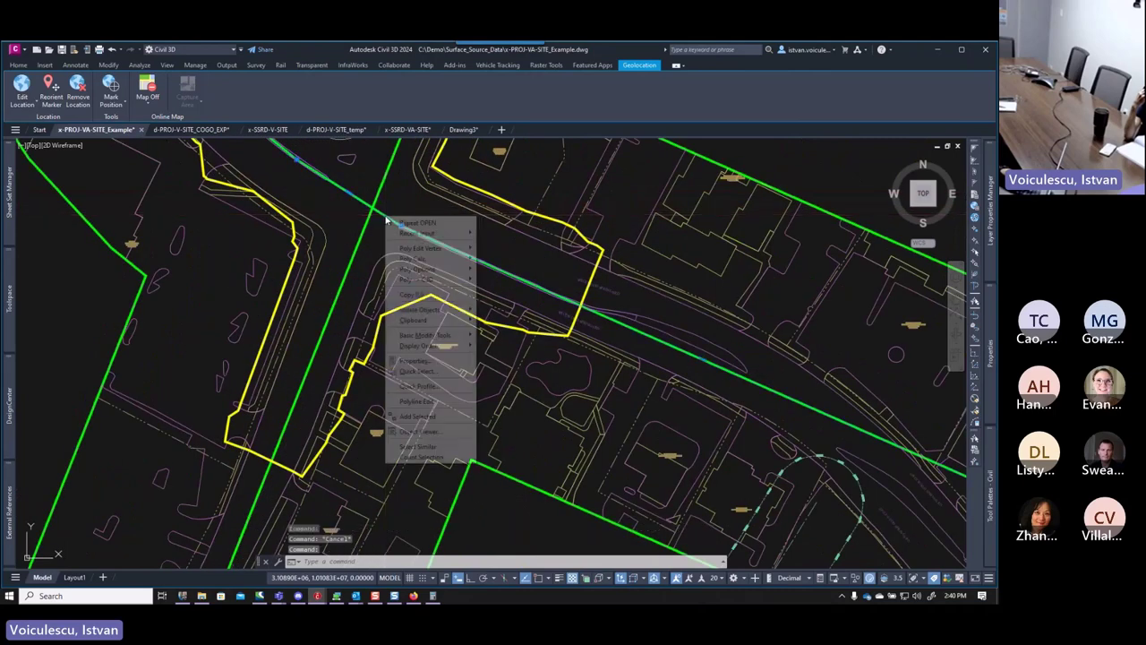
click(437, 296)
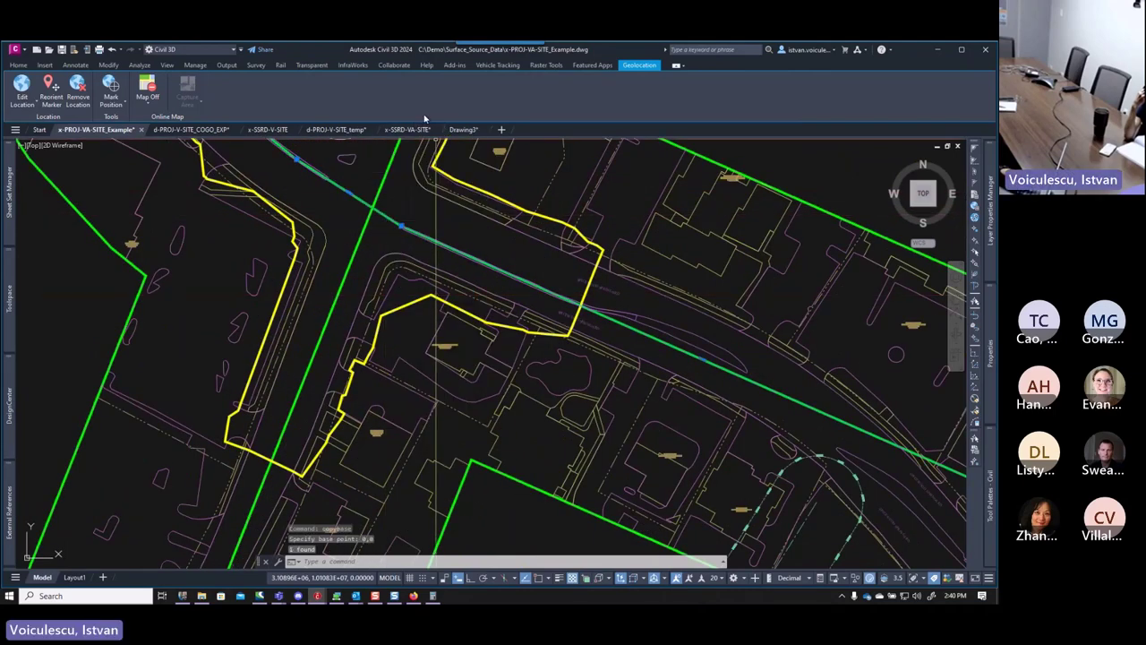
Paste the copied centerline polyline into the x-SSRD-VA-SITE drawing at 0,0 and inspect its fit along the surveyed road.
click(414, 130)
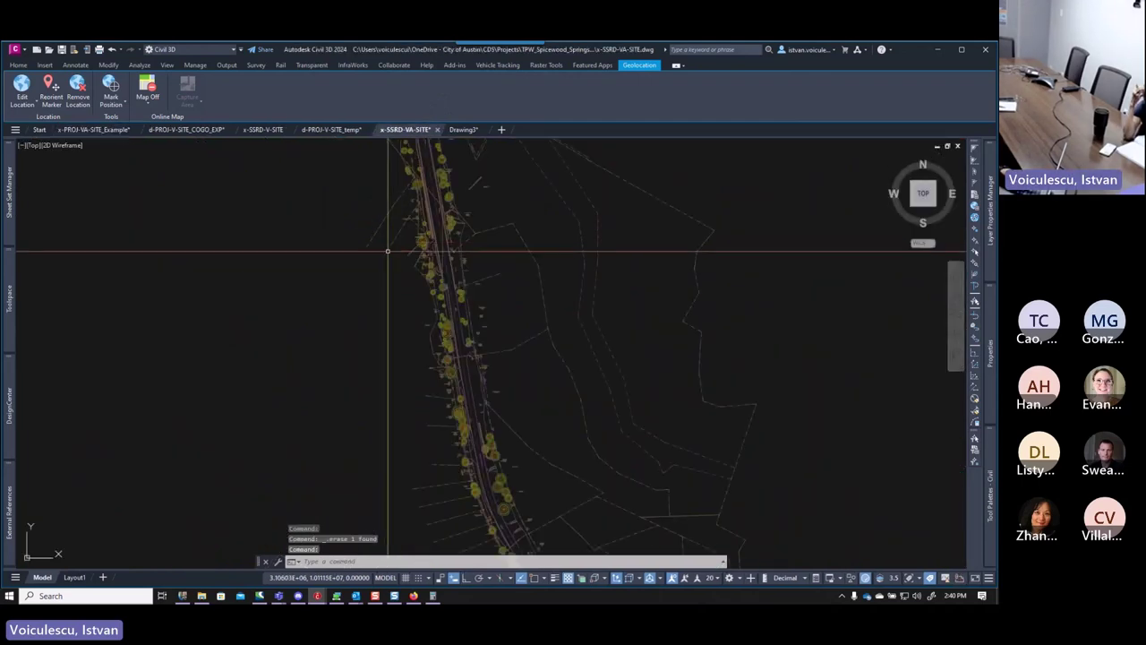
scroll(383, 242, down, 3)
right_click(361, 220)
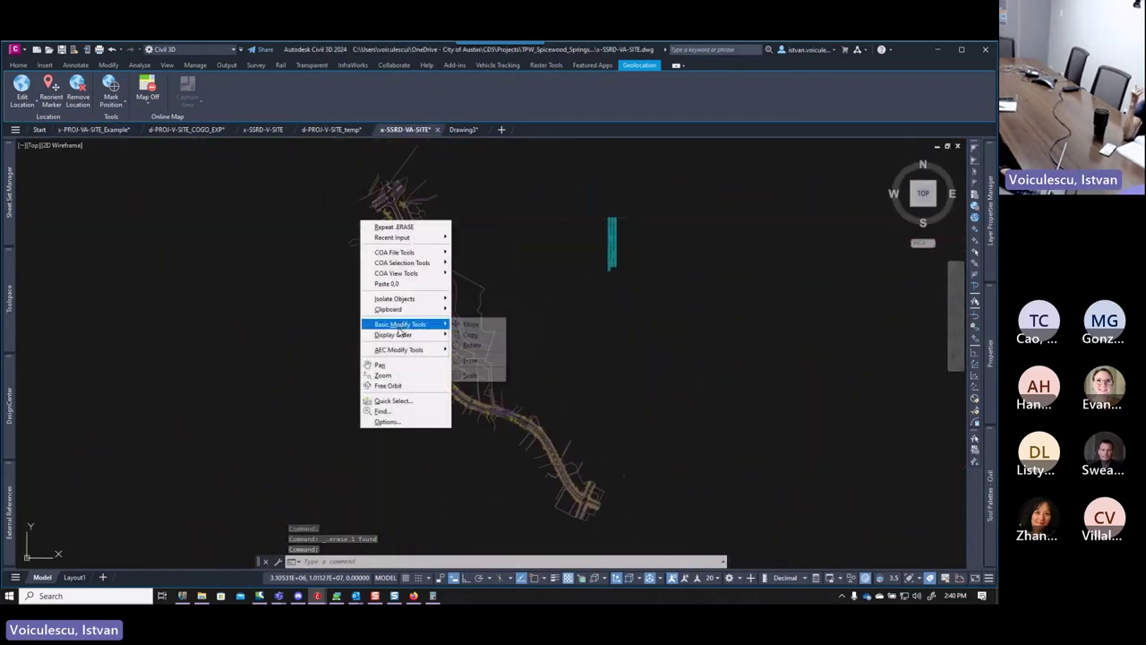
click(397, 284)
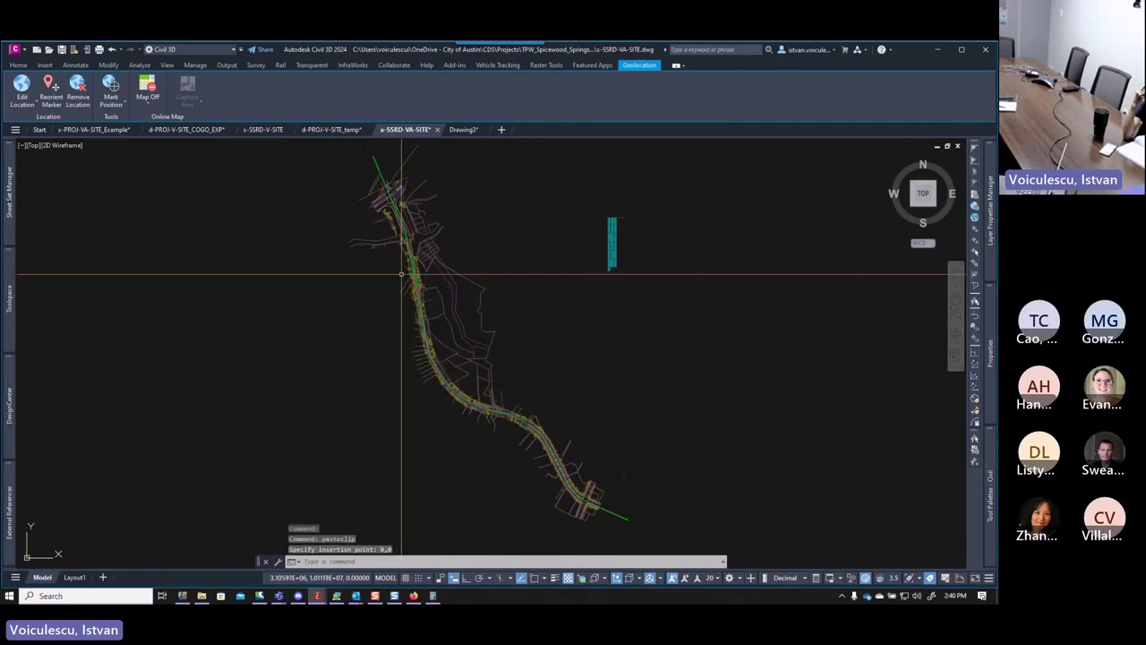
scroll(537, 390, up, 8)
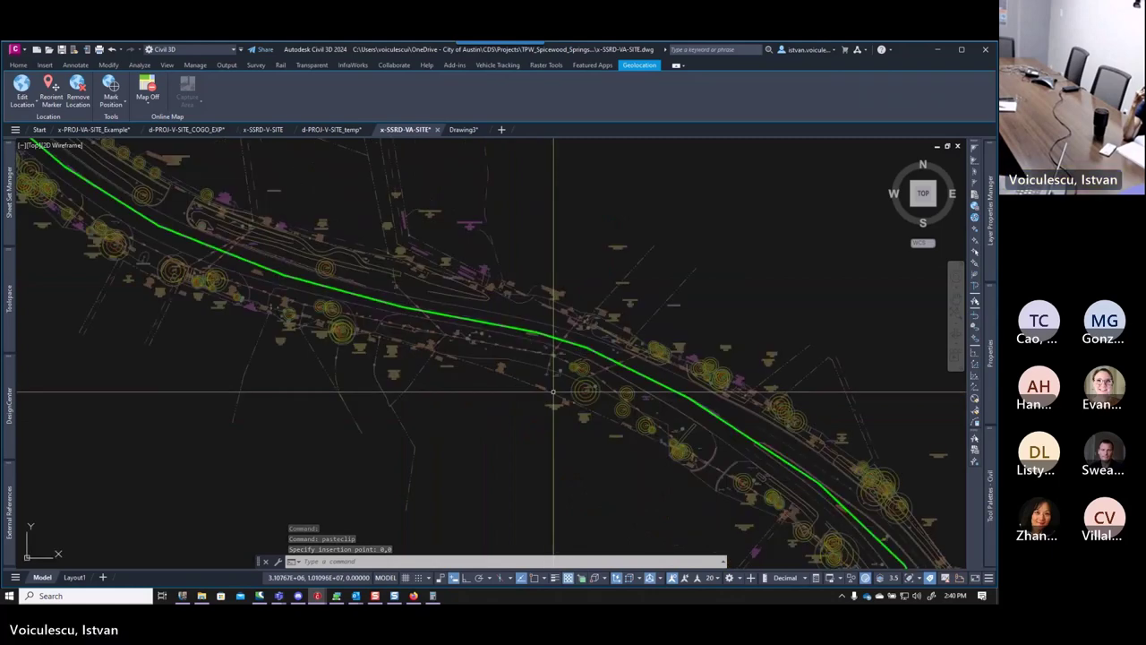
Draw a circle of radius 500 centered on the road centerline at the survey's northern intersection.
middle_drag(553, 391, 510, 354)
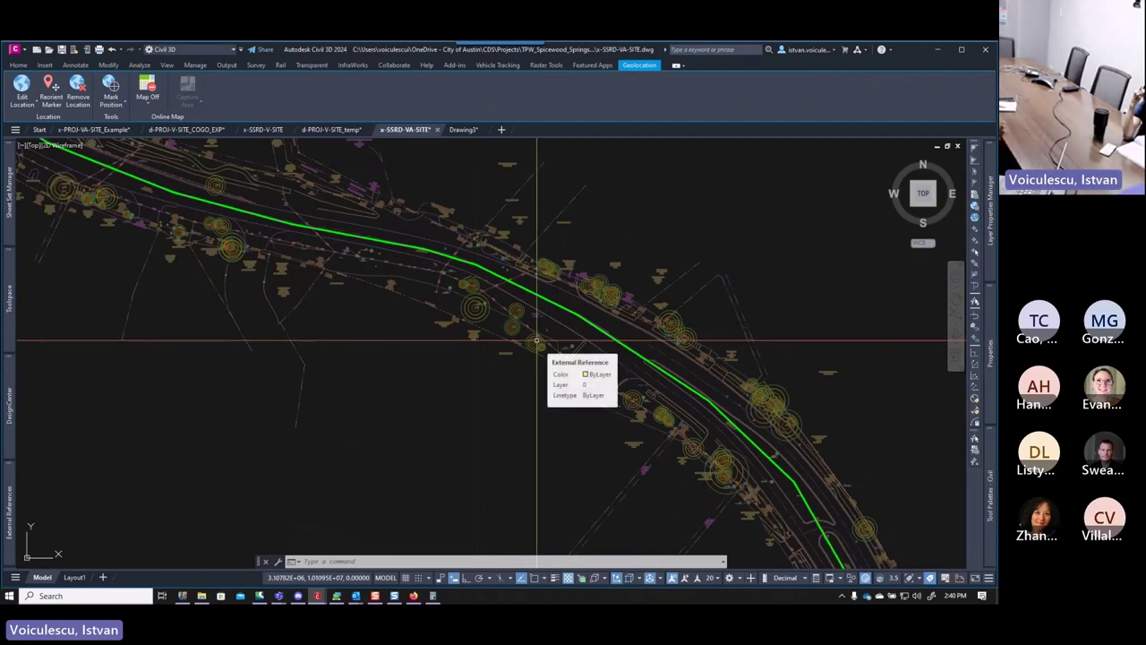
scroll(536, 341, down, 5)
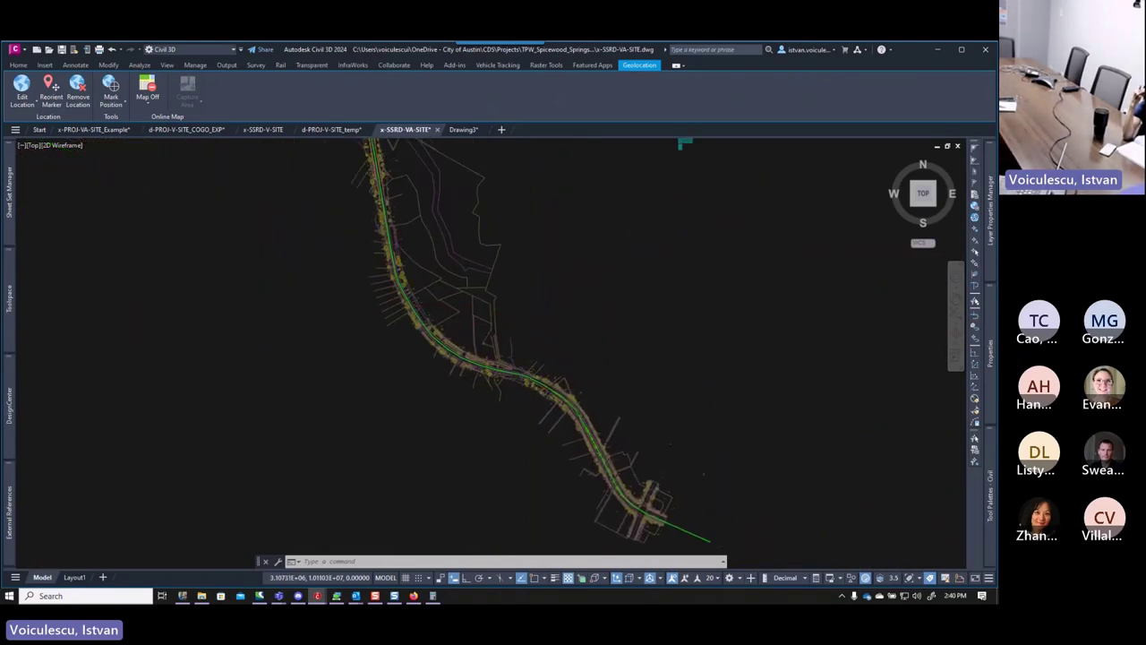
scroll(468, 281, up, 8)
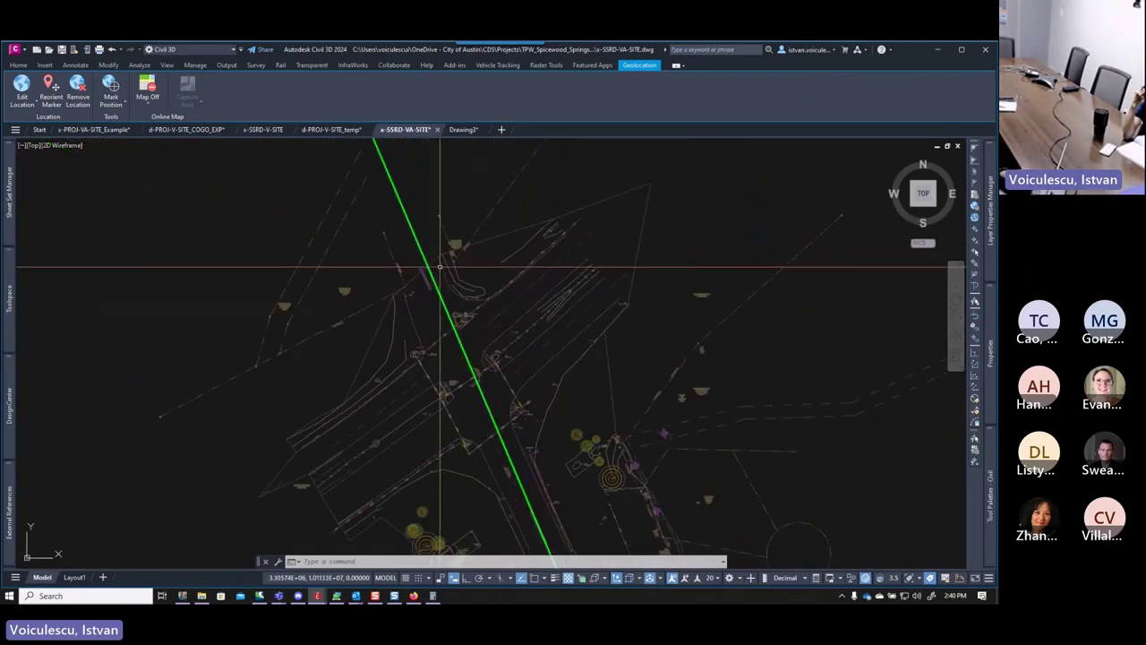
scroll(434, 273, down, 3)
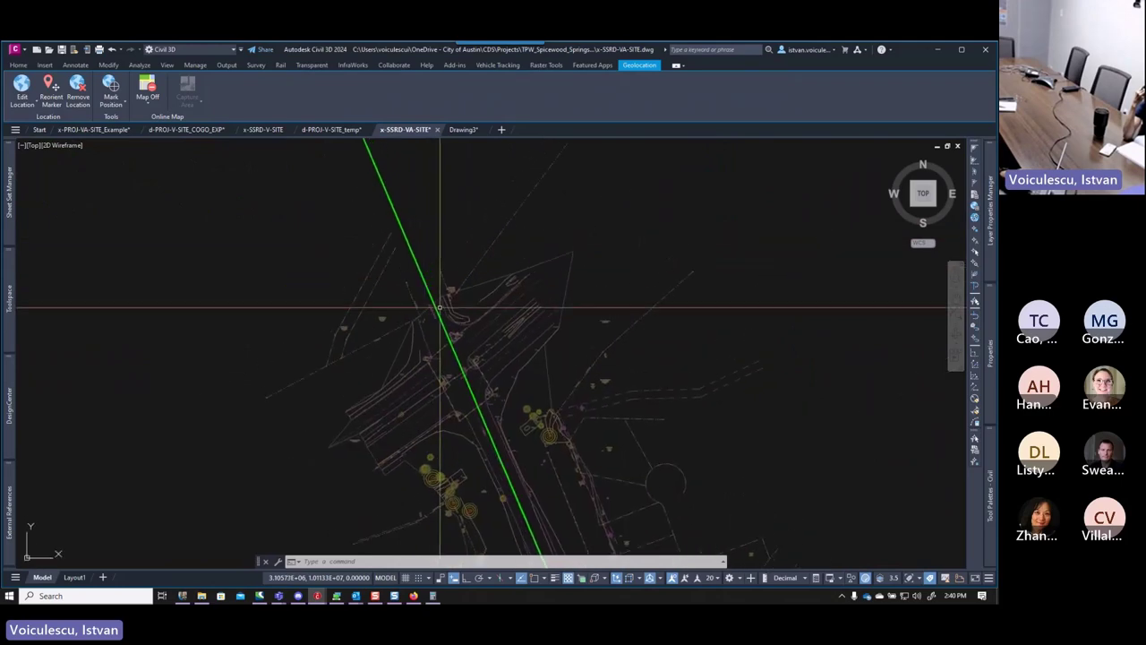
middle_drag(434, 291, 442, 311)
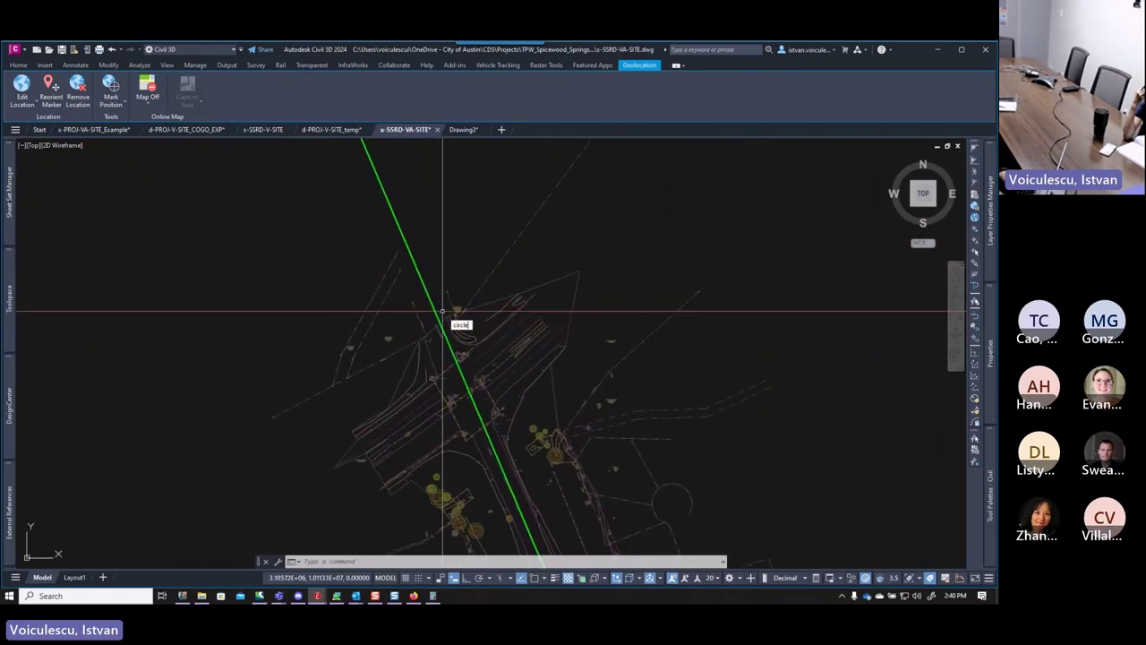
key(Return)
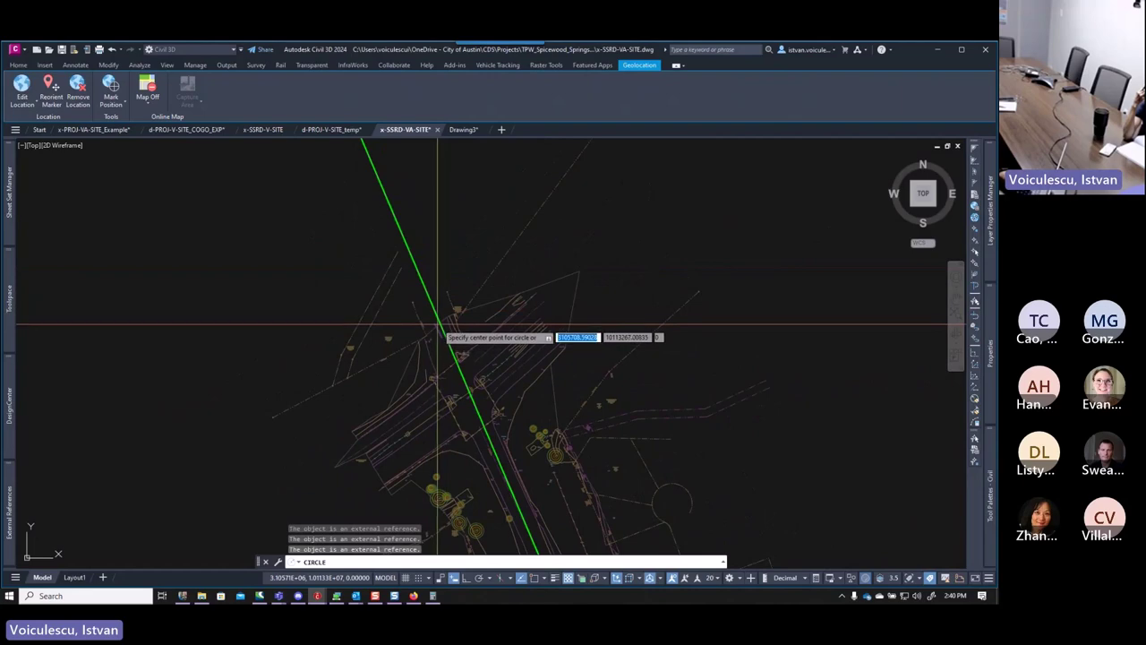
click(440, 325)
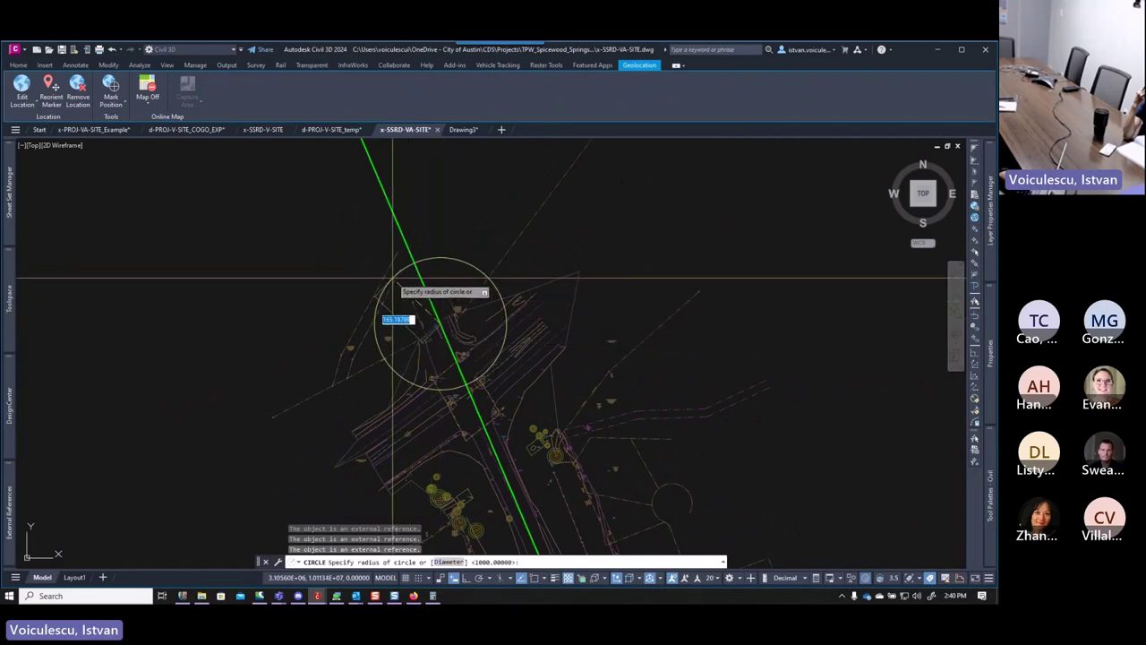
scroll(392, 278, up, 3)
scroll(381, 274, down, 4)
text(500)
key(Return)
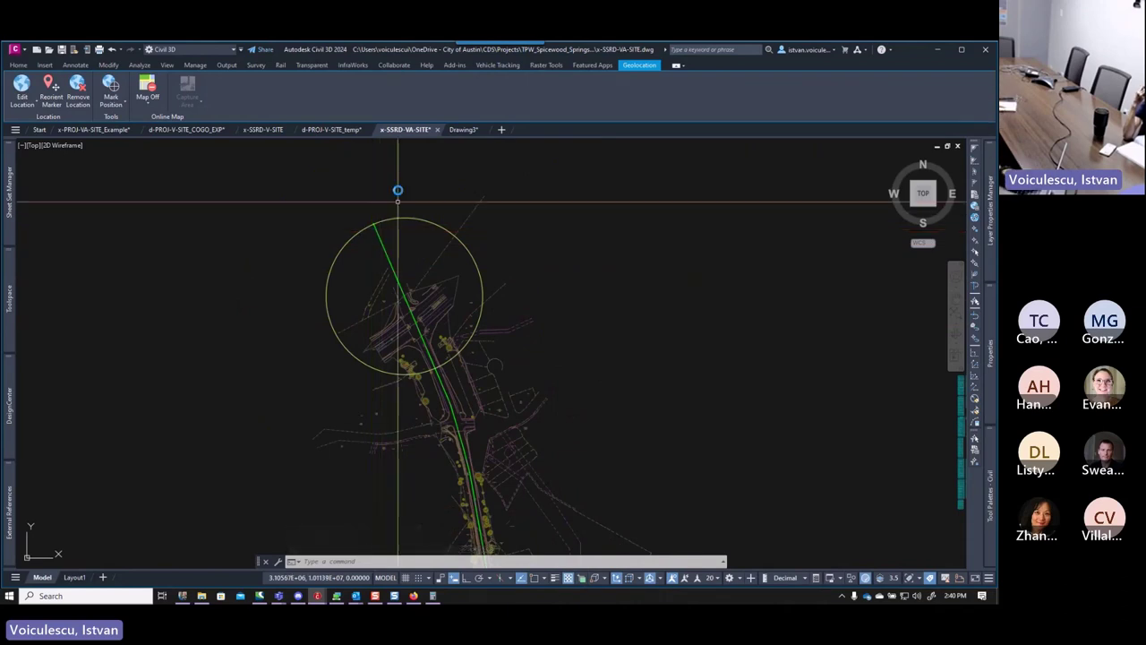
Erase the 500-radius circle at the northern intersection.
key(Escape)
key(Escape)
click(404, 217)
key(Delete)
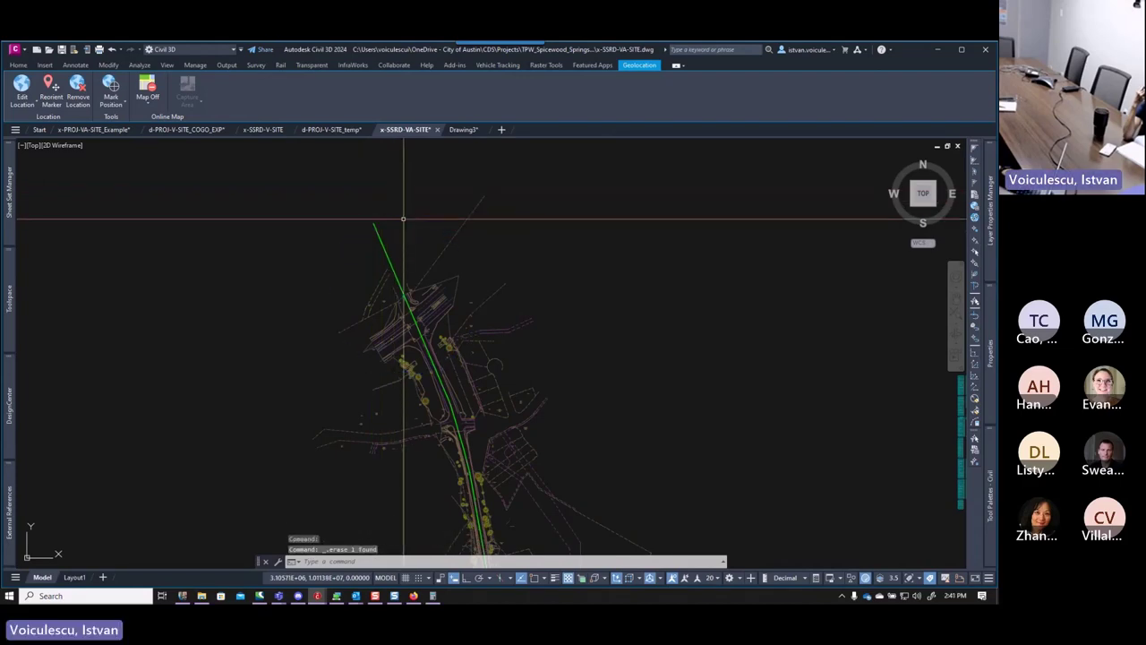
Copy the three green cross-street centerline polylines from the x-PROJ-VA-SITE_Example drawing with base point 0,0.
click(107, 131)
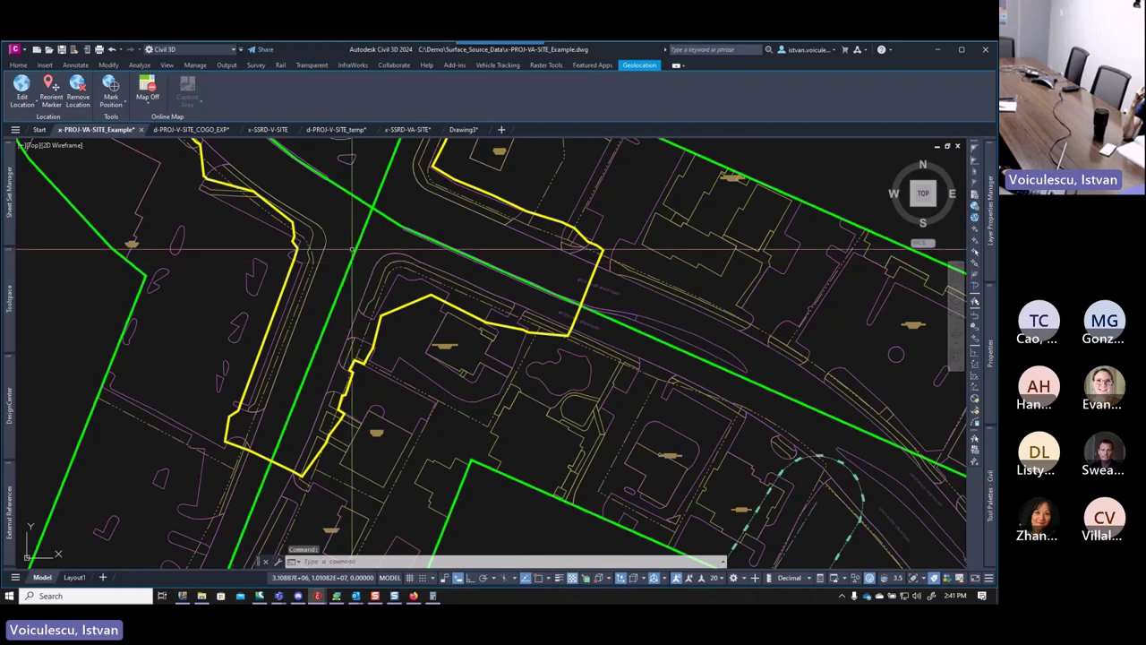
scroll(351, 252, down, 10)
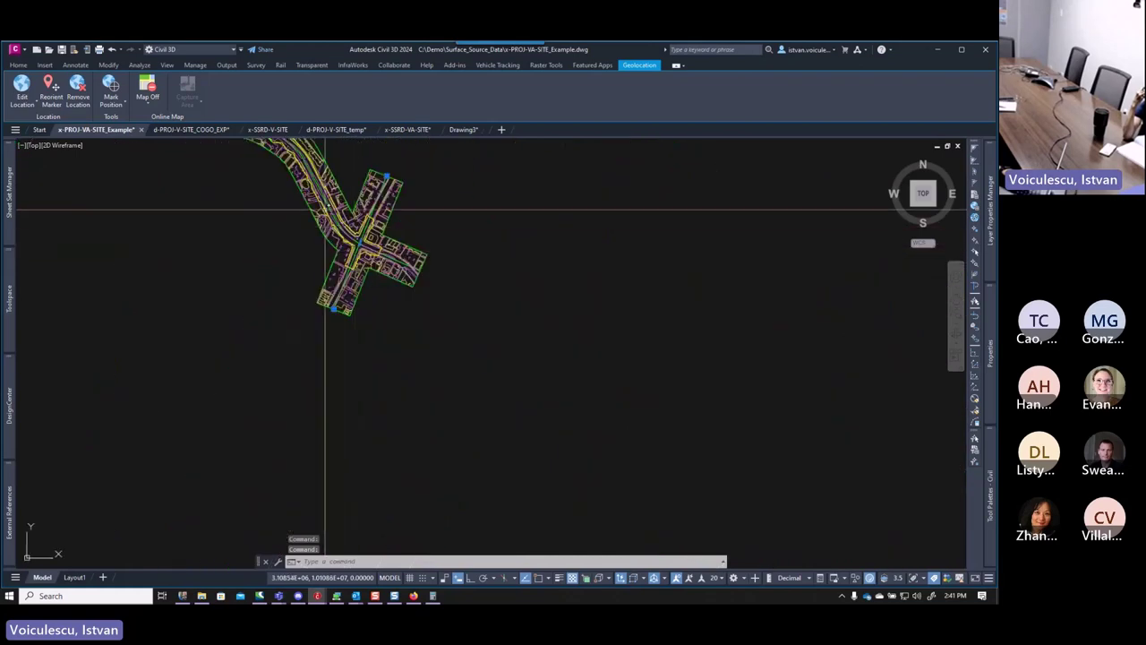
middle_drag(341, 235, 411, 297)
key(Escape)
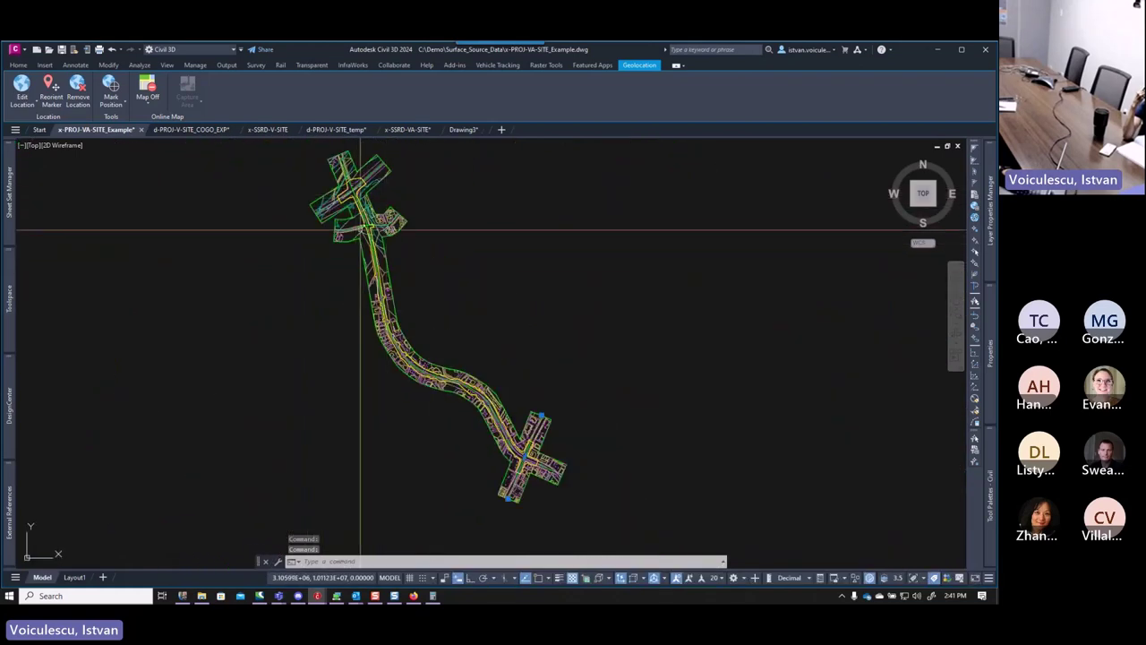
scroll(340, 226, up, 5)
click(341, 236)
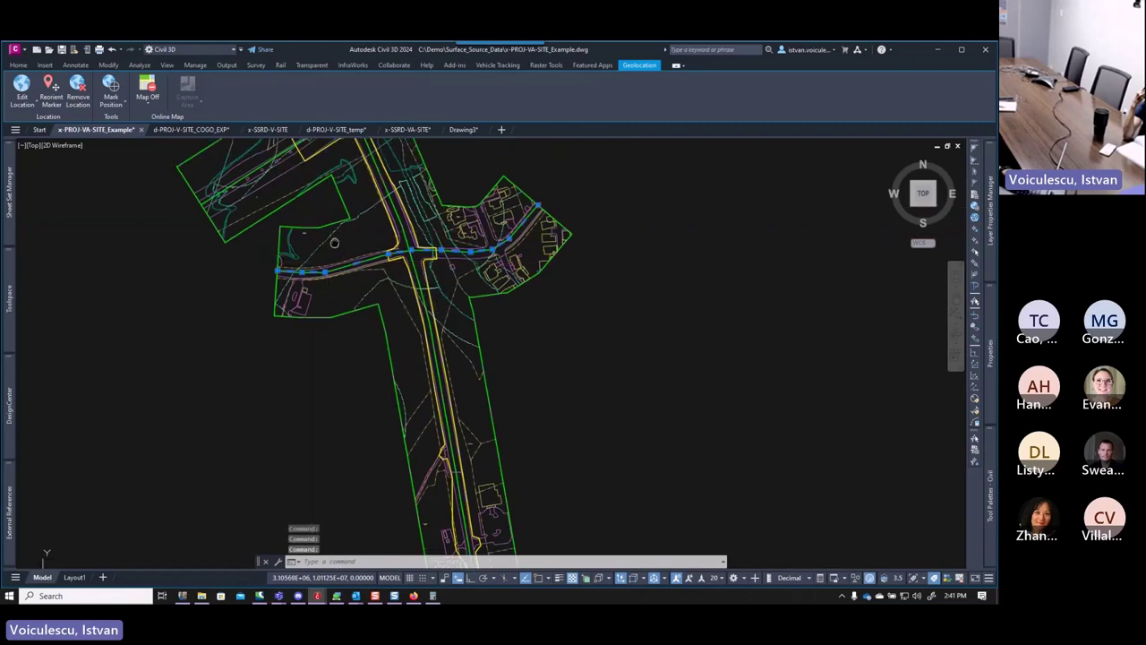
scroll(320, 228, up, 4)
scroll(347, 223, down, 5)
right_click(347, 223)
click(386, 296)
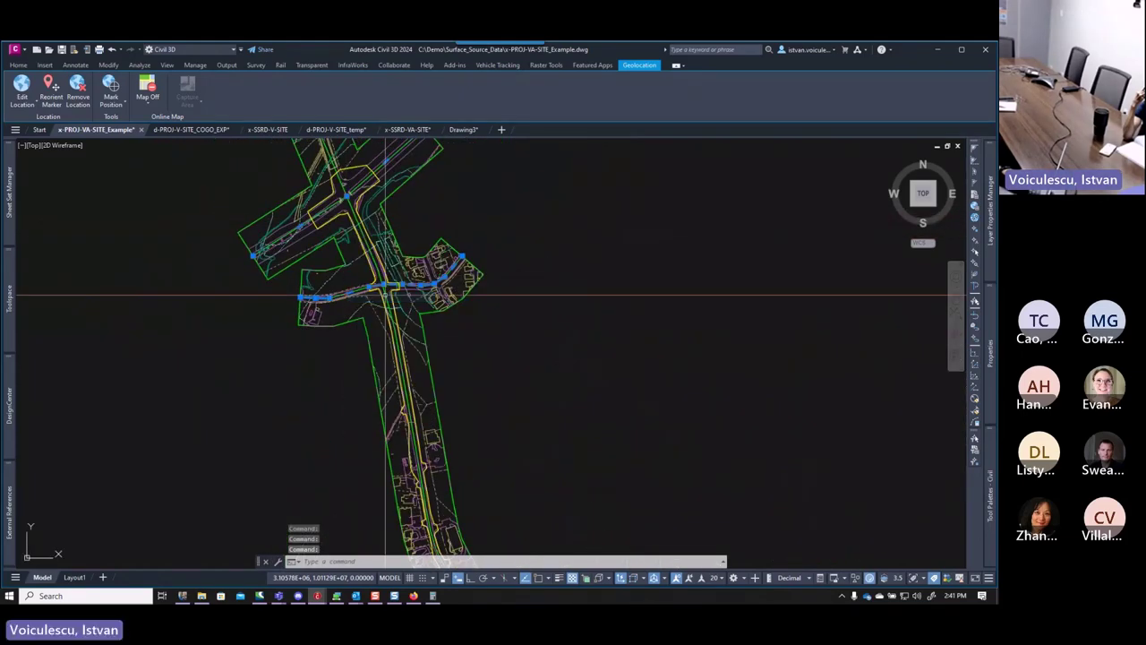
Paste the copied cross-street centerlines into the x-SSRD-VA-SITE drawing at 0,0.
click(408, 129)
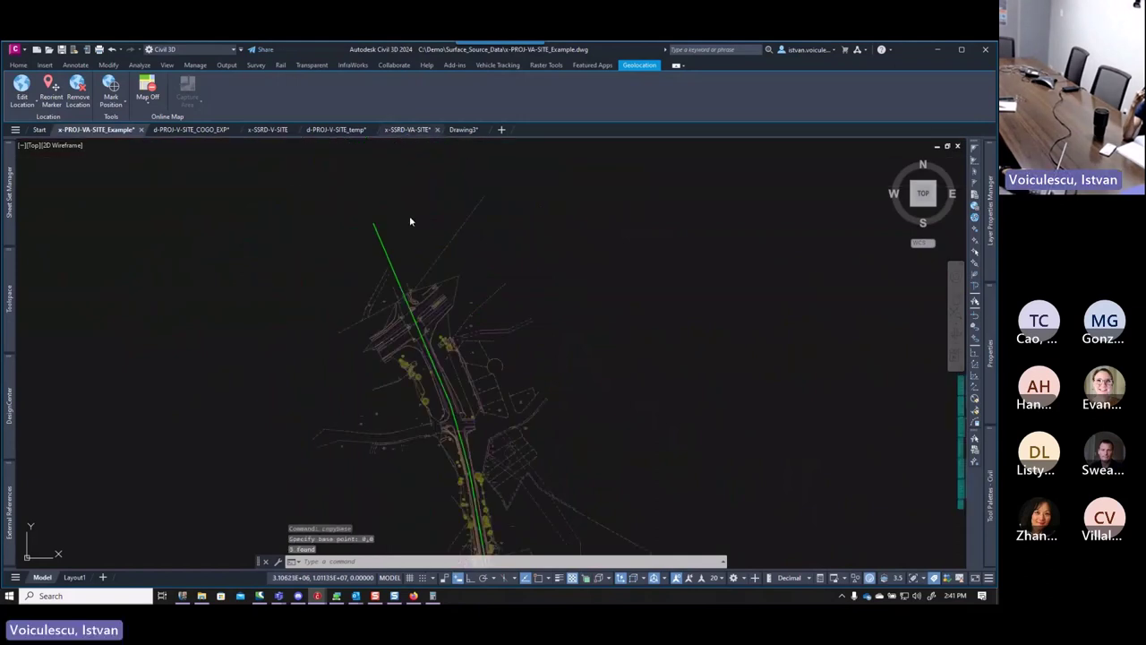
right_click(512, 230)
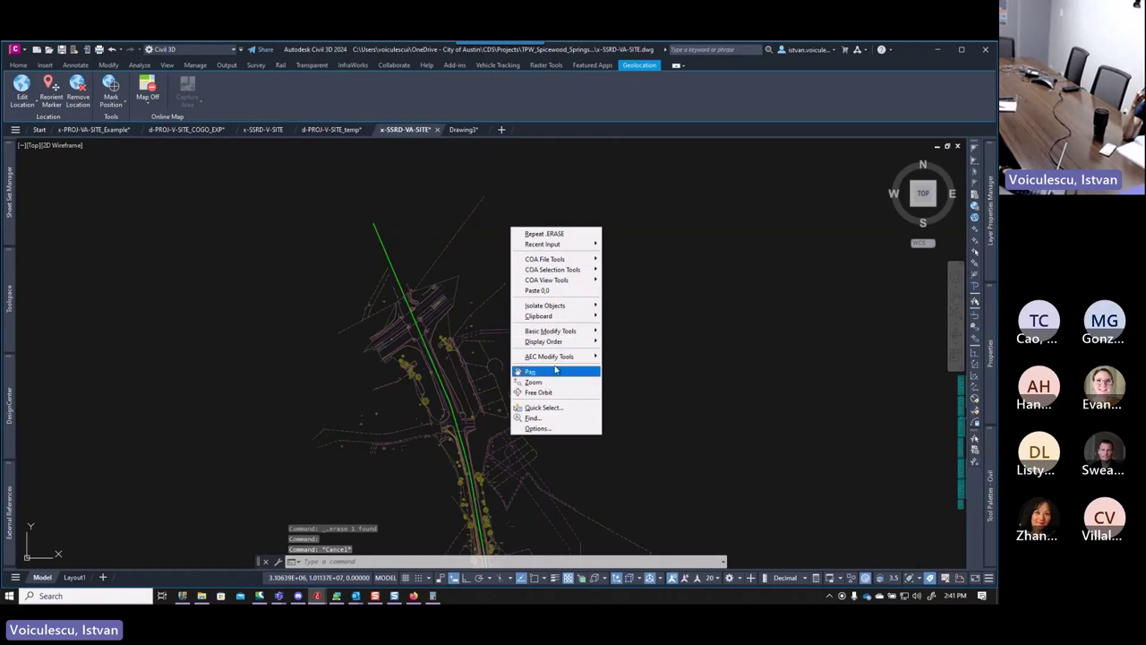
click(556, 292)
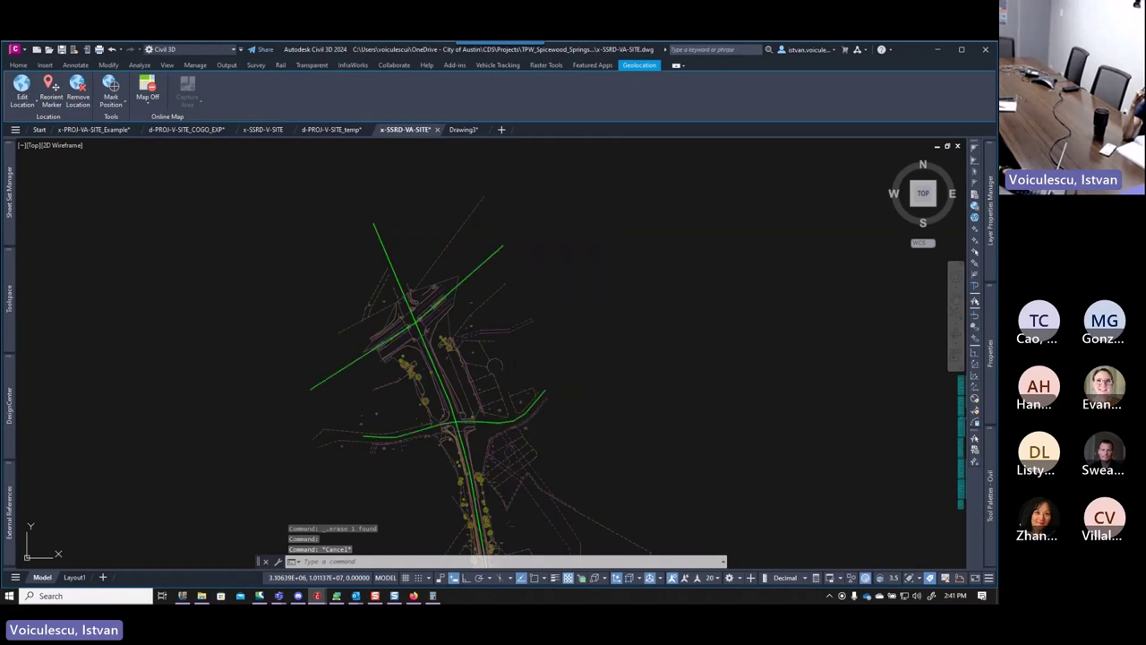
Examine how the cross-street centerlines fit the surveyed streets at the northern, middle and southern intersections.
middle_drag(425, 367, 416, 286)
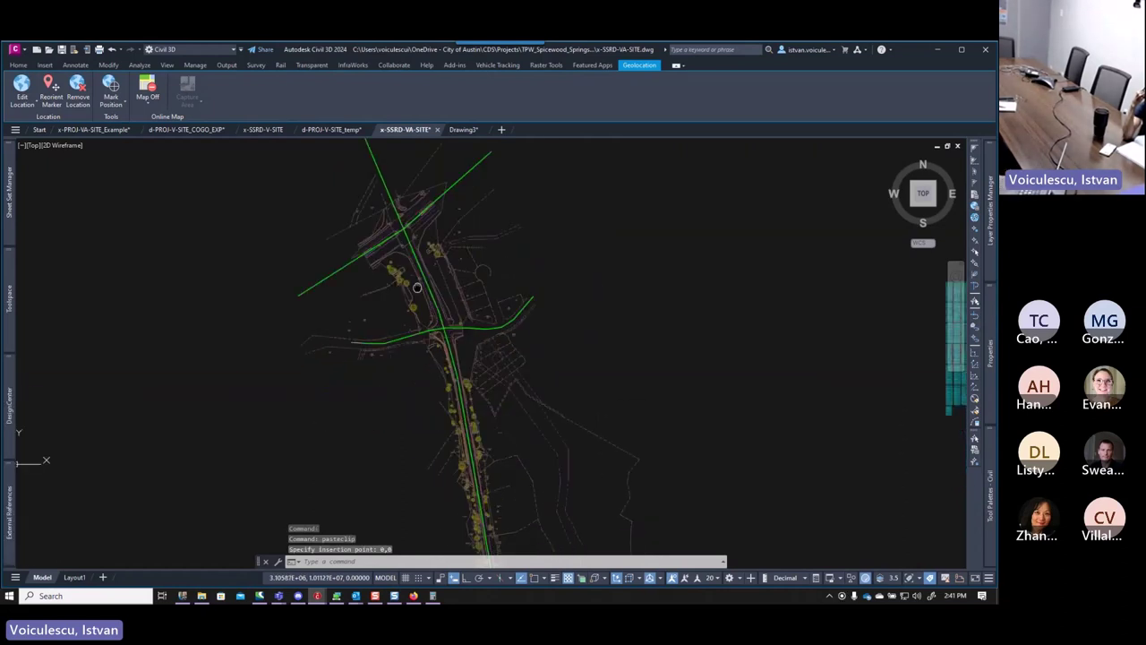
scroll(420, 340, up, 3)
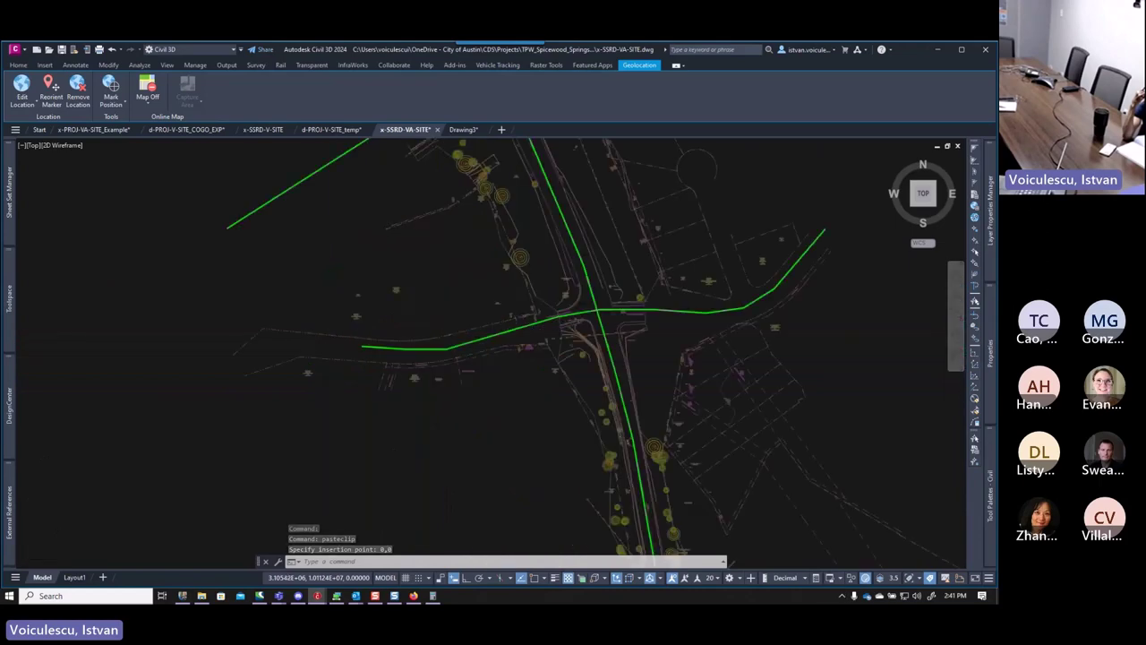
scroll(438, 346, up, 2)
middle_drag(686, 317, 491, 288)
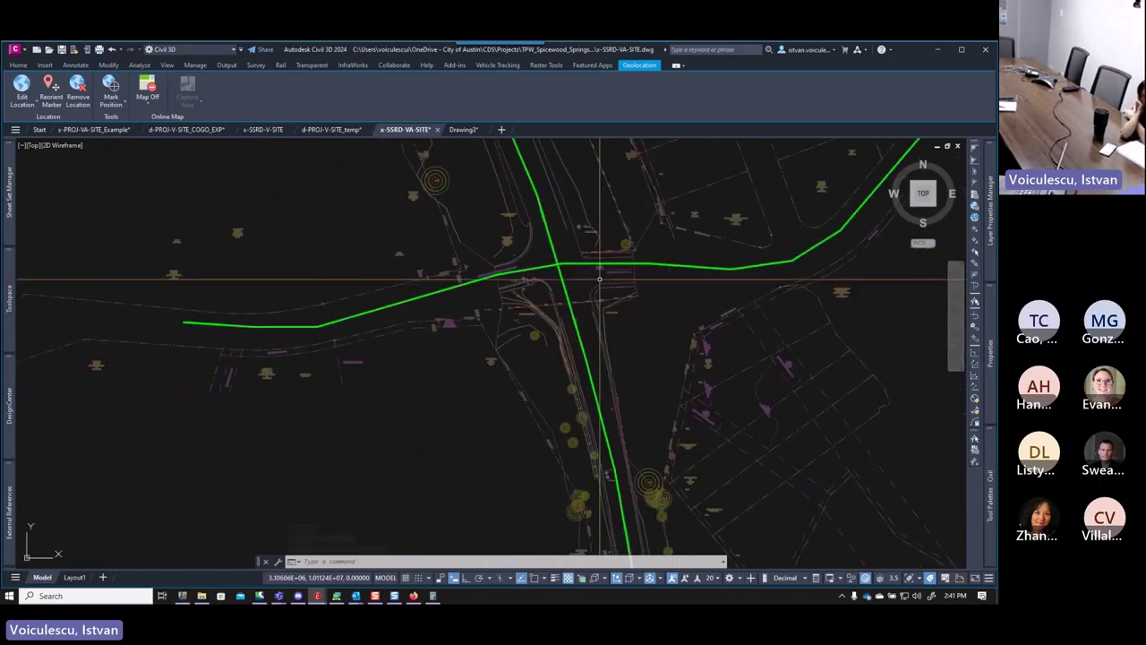
middle_drag(686, 289, 539, 293)
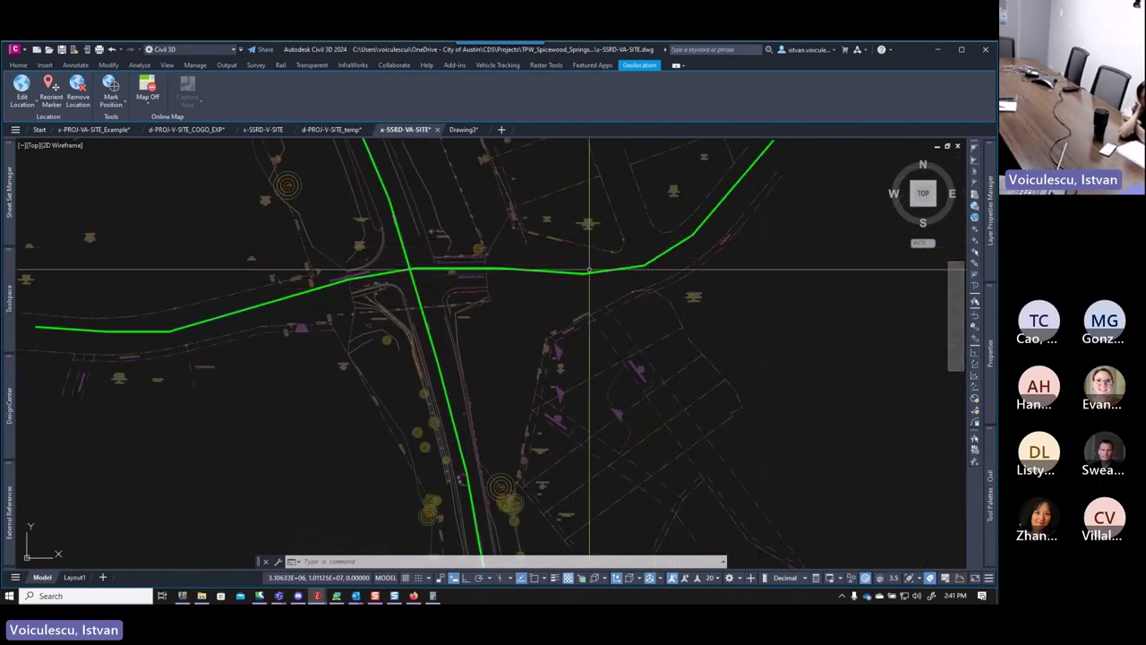
scroll(587, 268, down, 5)
scroll(588, 313, up, 5)
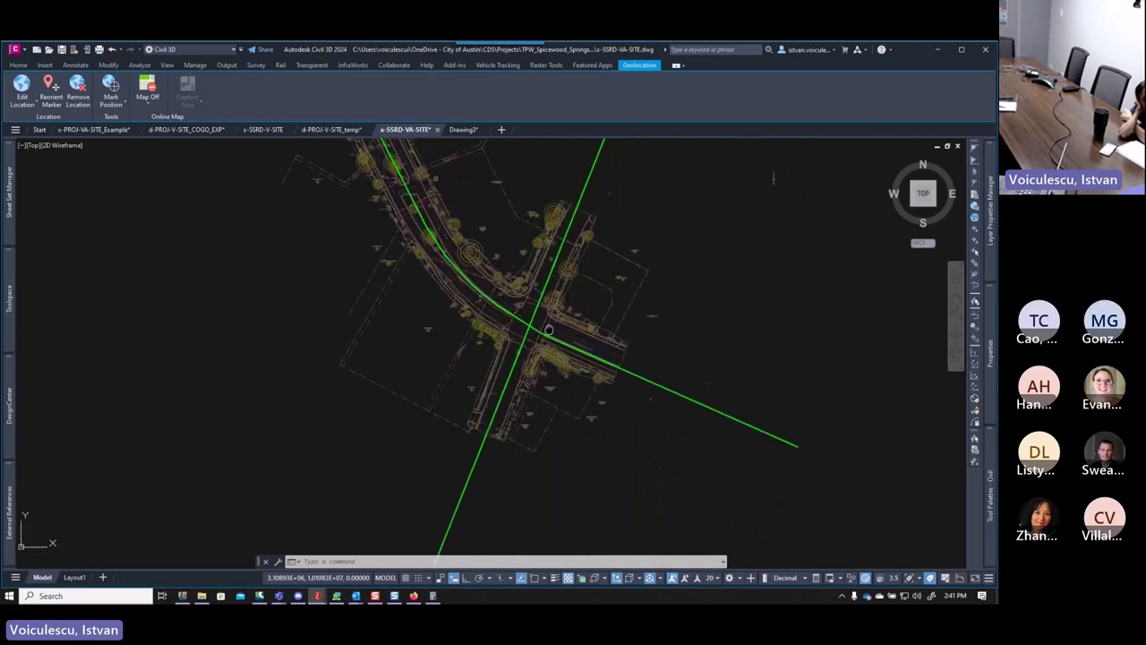
scroll(547, 313, down, 2)
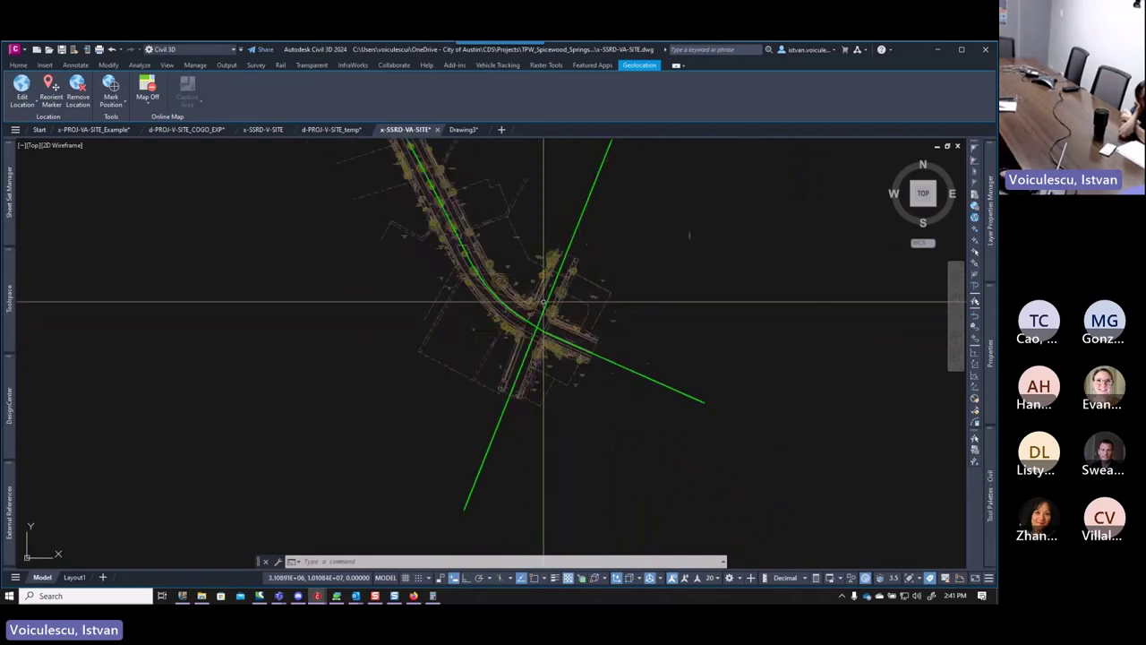
key(Escape)
key(Escape)
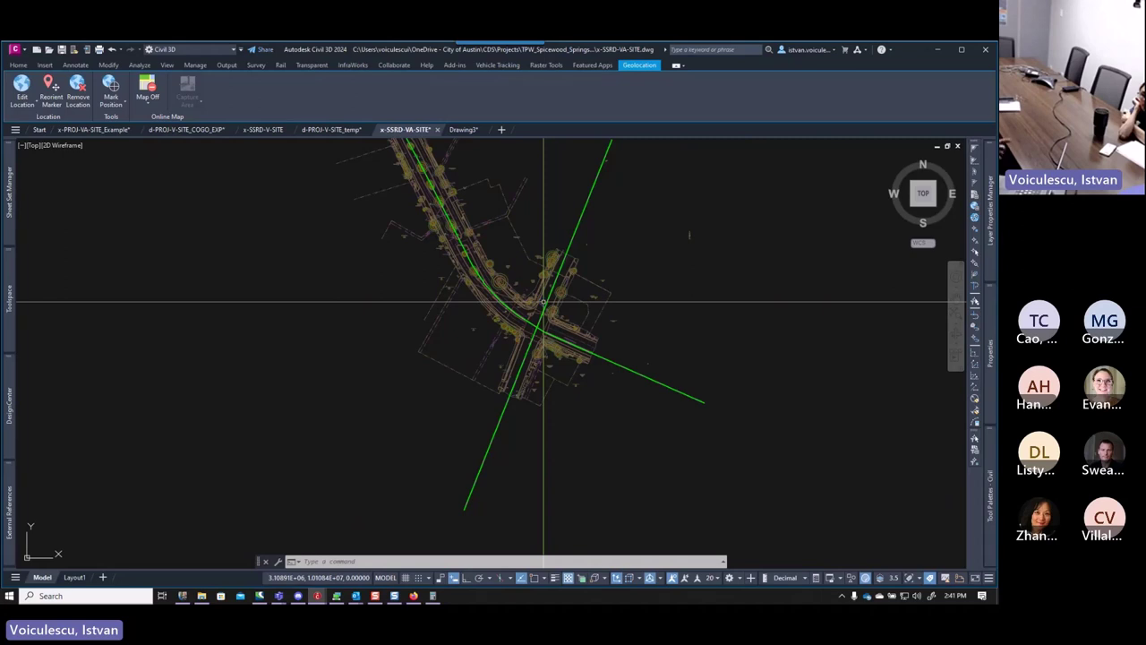
Offset the southern cross-street centerline by 200 to both sides.
text(o)
key(Return)
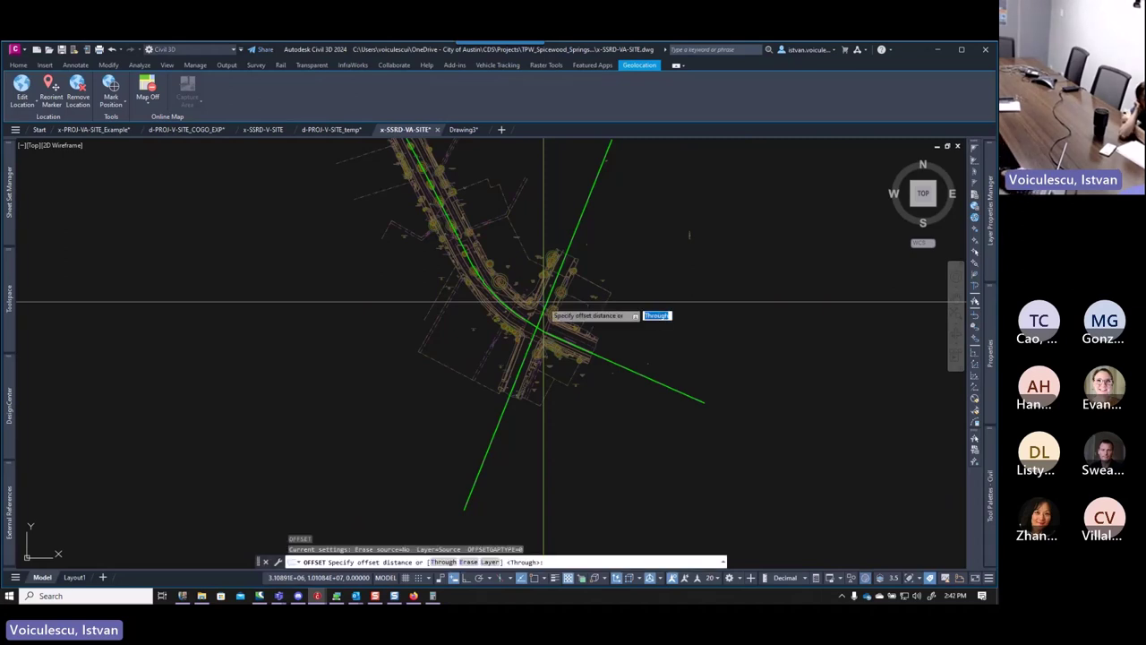
text(200)
key(Return)
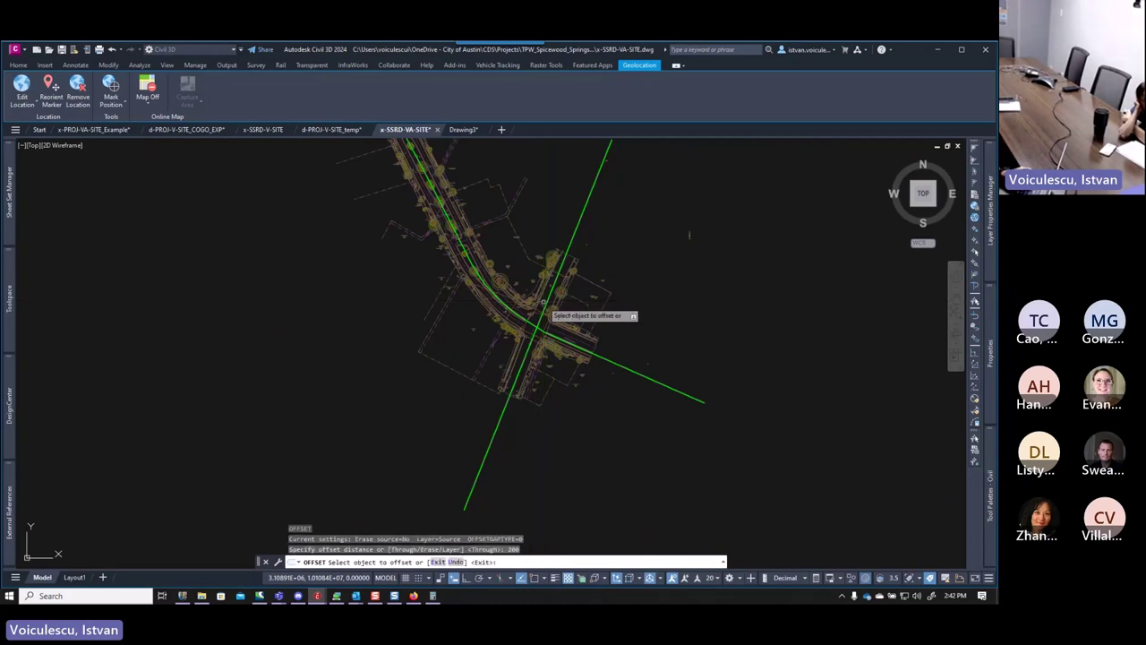
click(583, 212)
click(574, 201)
click(582, 215)
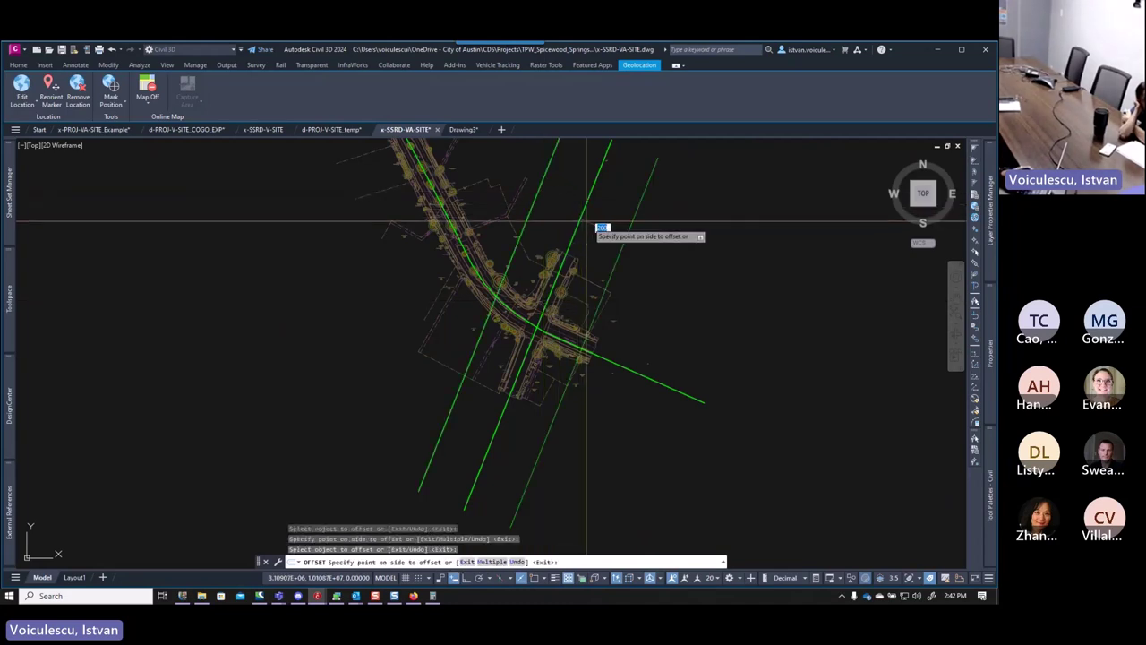
click(595, 269)
Offset the main road centerline by 200 to both sides and the middle cross-street centerline by 200 to the south.
click(630, 369)
click(617, 385)
scroll(637, 362, down, 5)
scroll(556, 242, up, 2)
scroll(533, 269, up, 3)
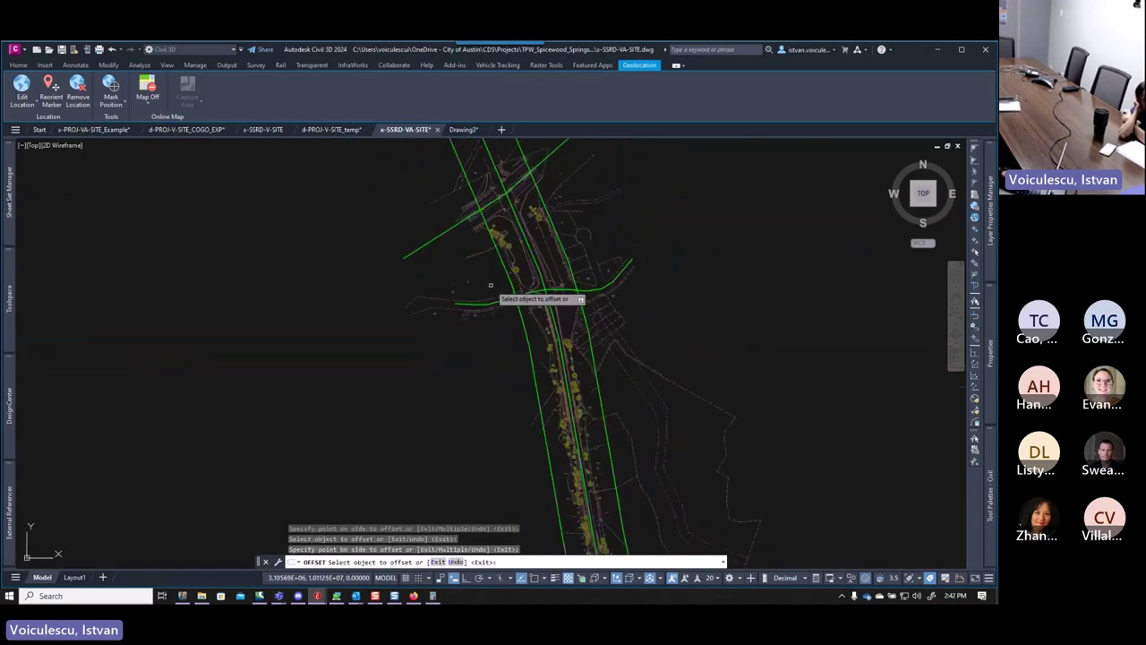
scroll(502, 288, up, 2)
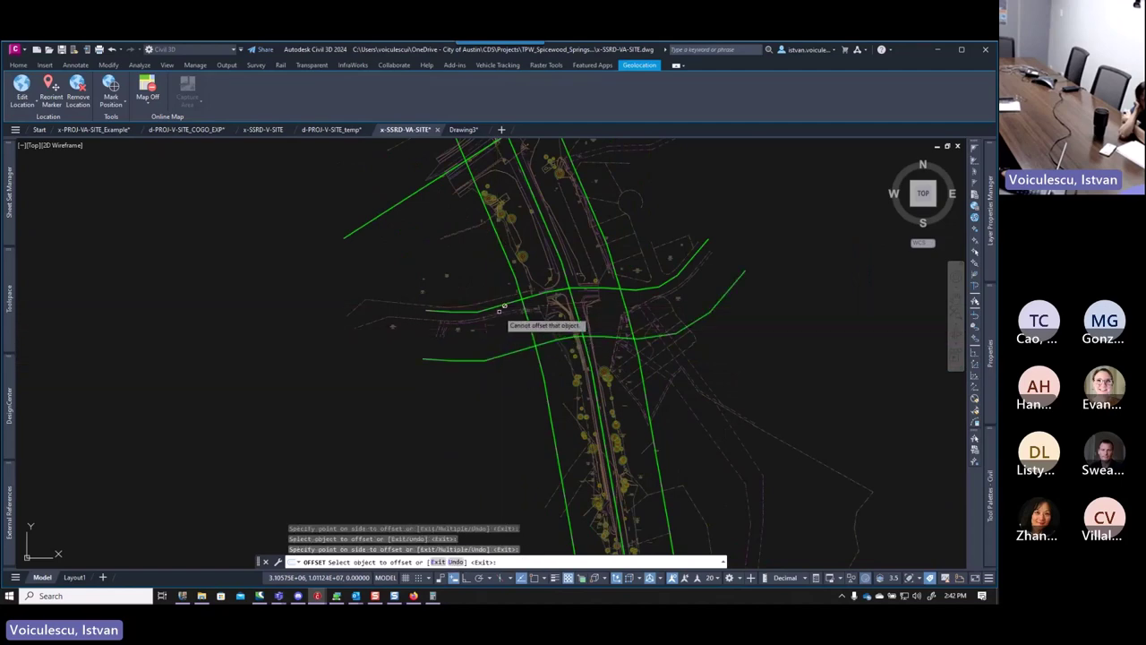
Offset the northern cross-street centerline by 200 to both sides and end the Offset command.
key(Escape)
key(Return)
key(Return)
click(367, 221)
click(356, 200)
click(371, 236)
middle_drag(368, 221, 379, 238)
key(Escape)
key(Escape)
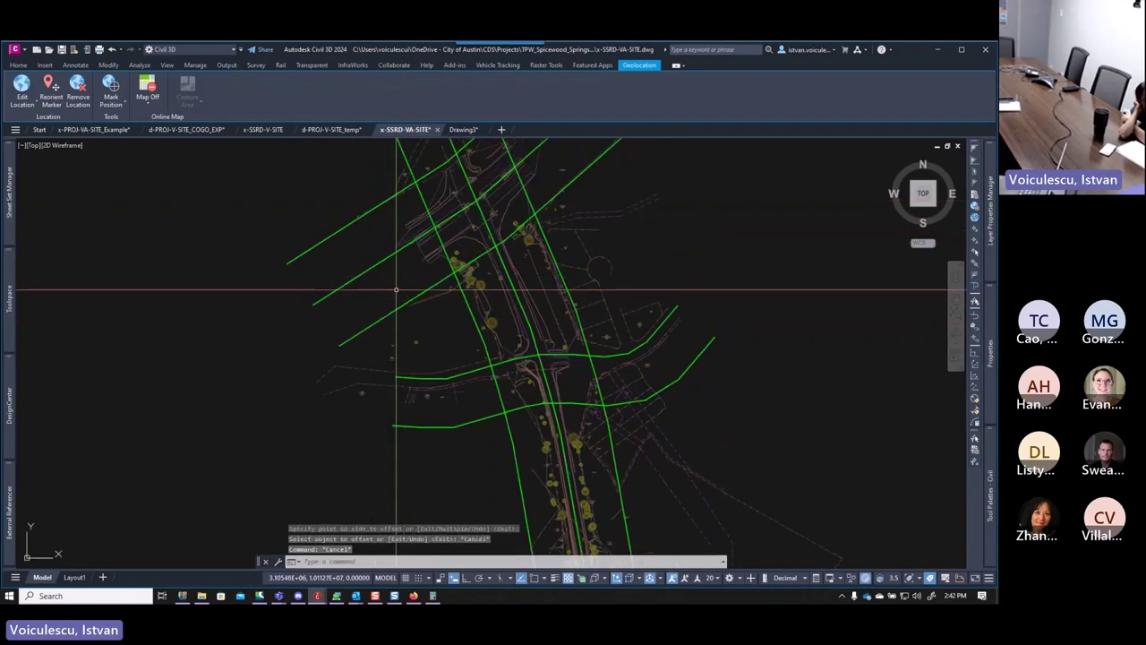
With object snap on, draw a polyline joining the western endpoints of the northern cross street's two offset lines.
text(pl)
key(Return)
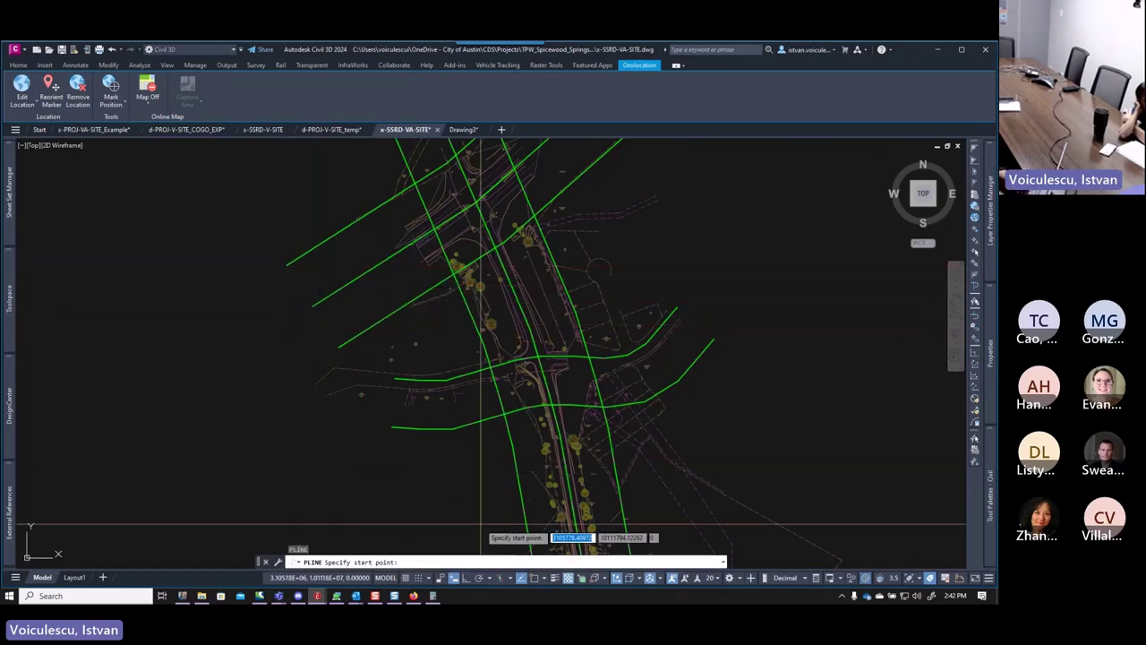
click(535, 578)
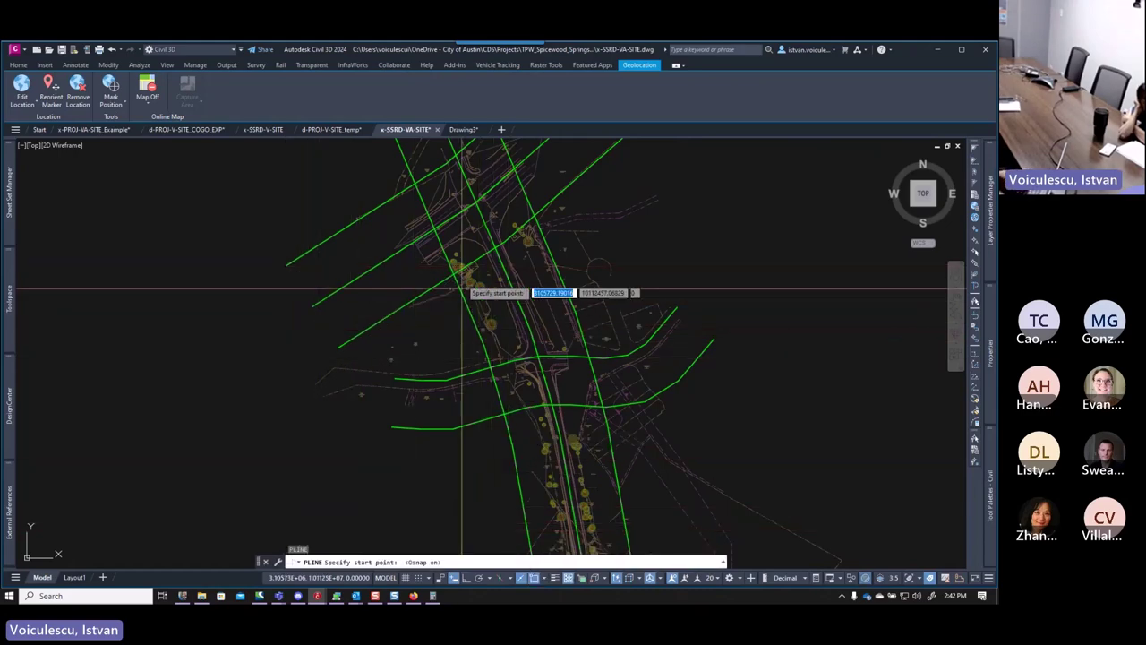
click(286, 265)
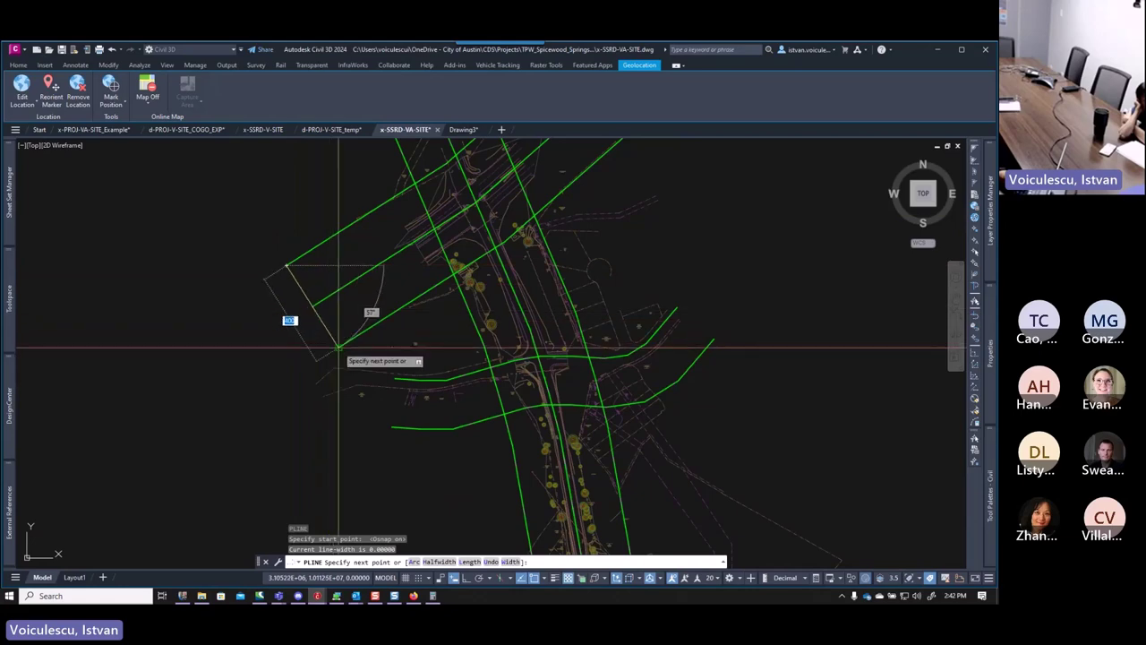
click(339, 348)
key(Escape)
scroll(424, 270, down, 4)
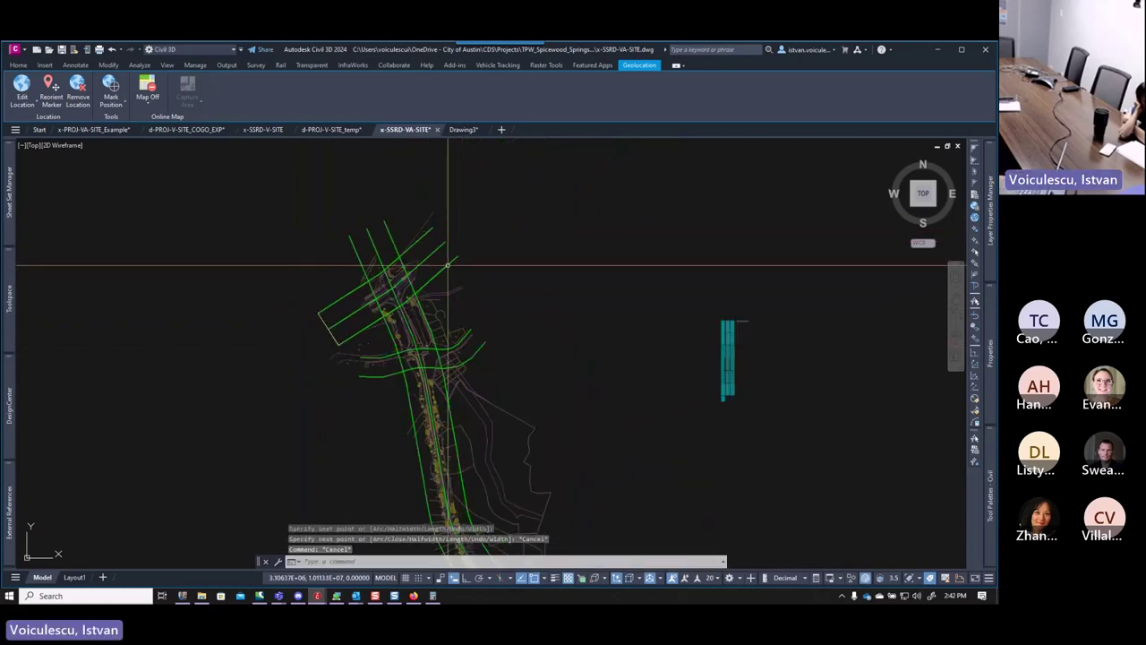
mouse_move(405, 301)
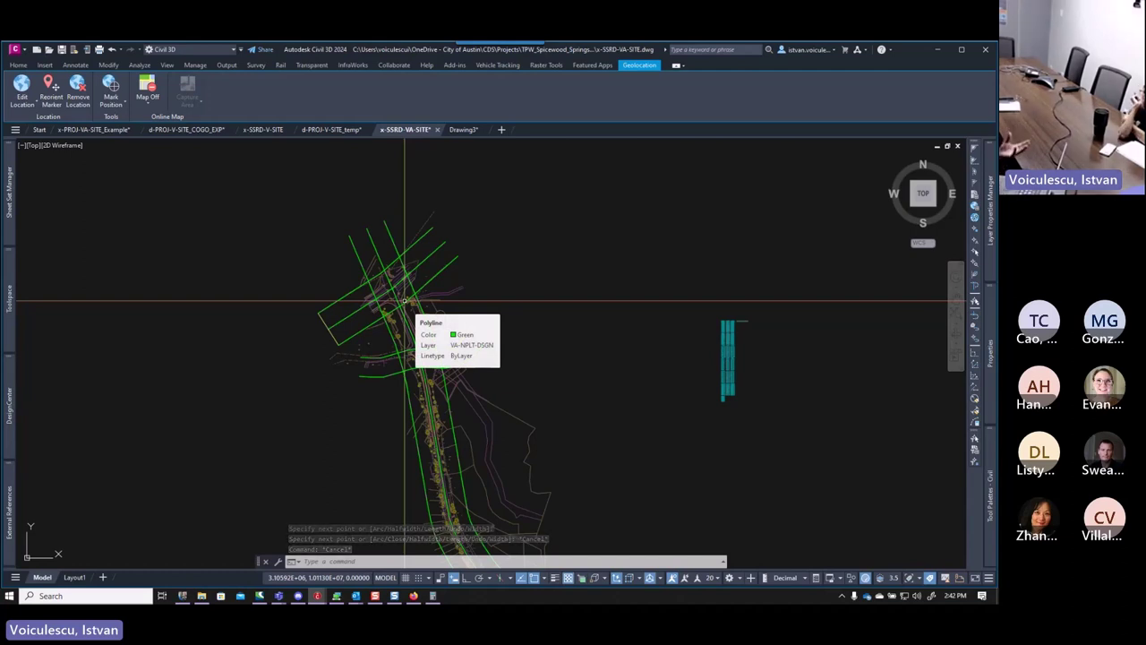
Erase all the green centerline and offset polylines using Select Similar, plus the closing polyline at the northern cross street's western end.
key(Escape)
key(Escape)
key(Escape)
click(344, 320)
right_click(344, 320)
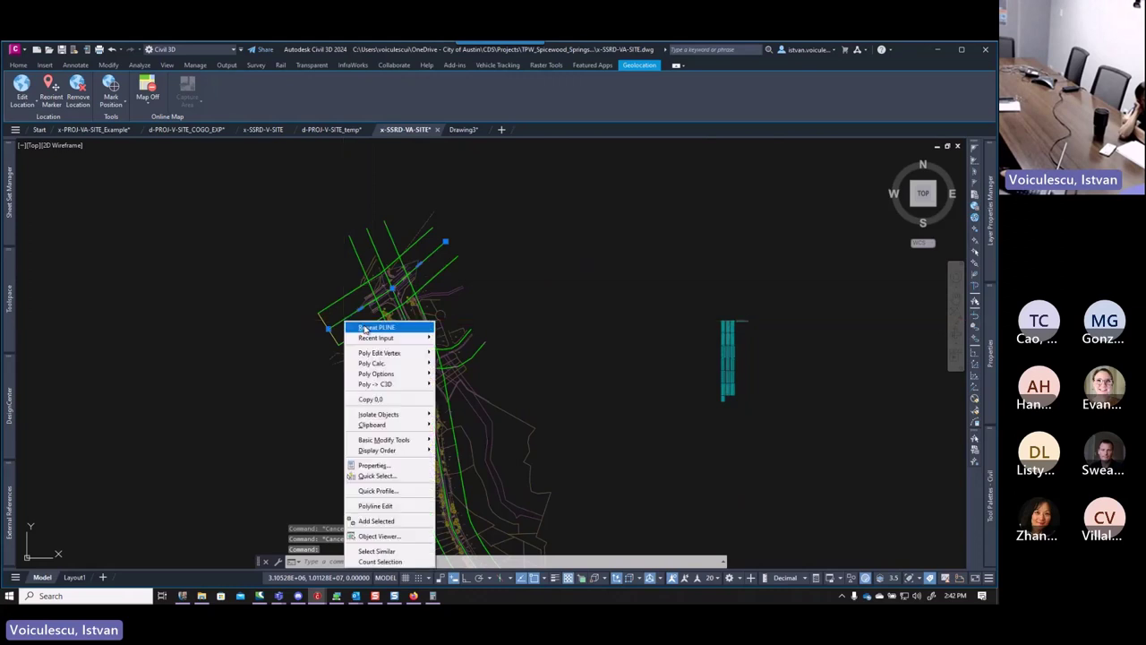
click(408, 554)
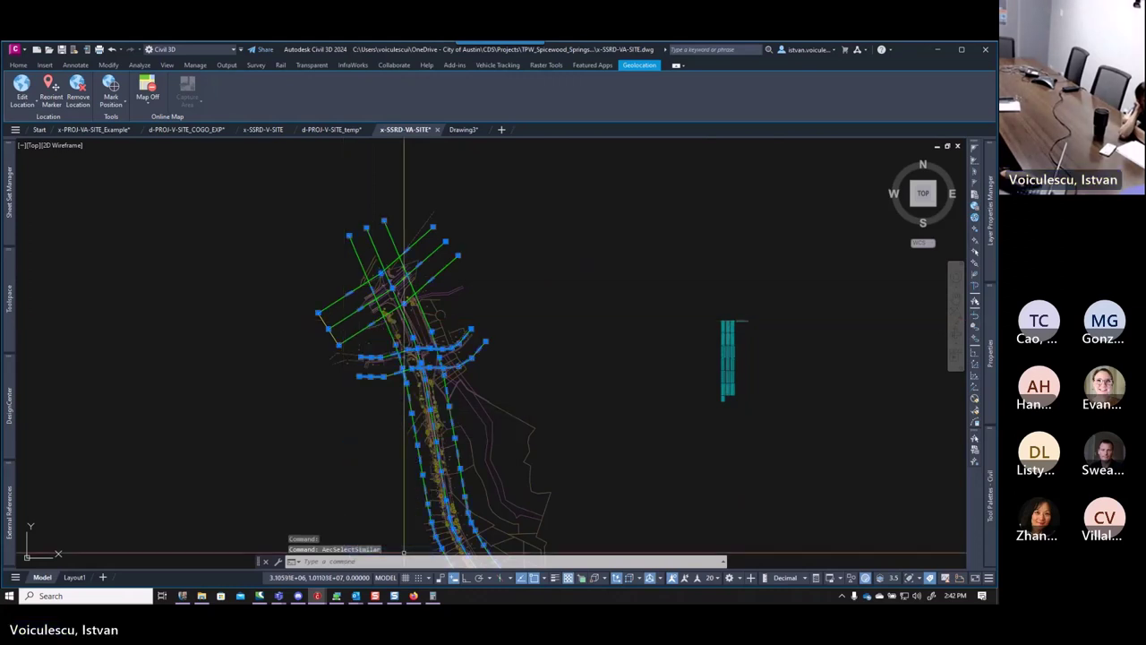
key(Delete)
click(328, 330)
mouse_move(328, 331)
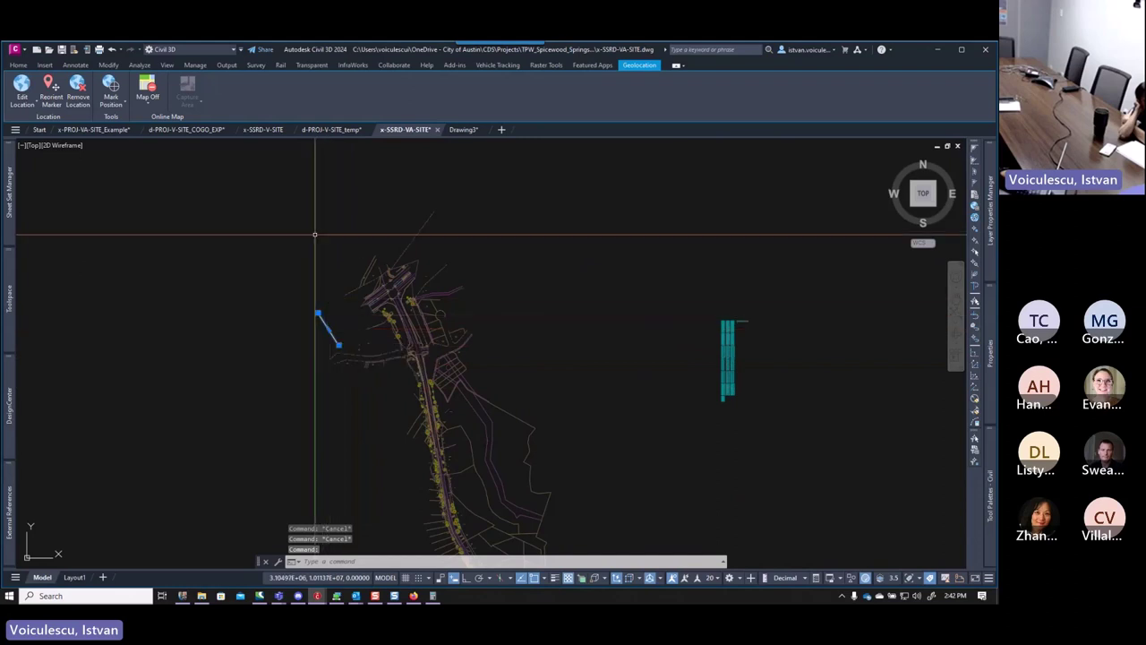
key(Delete)
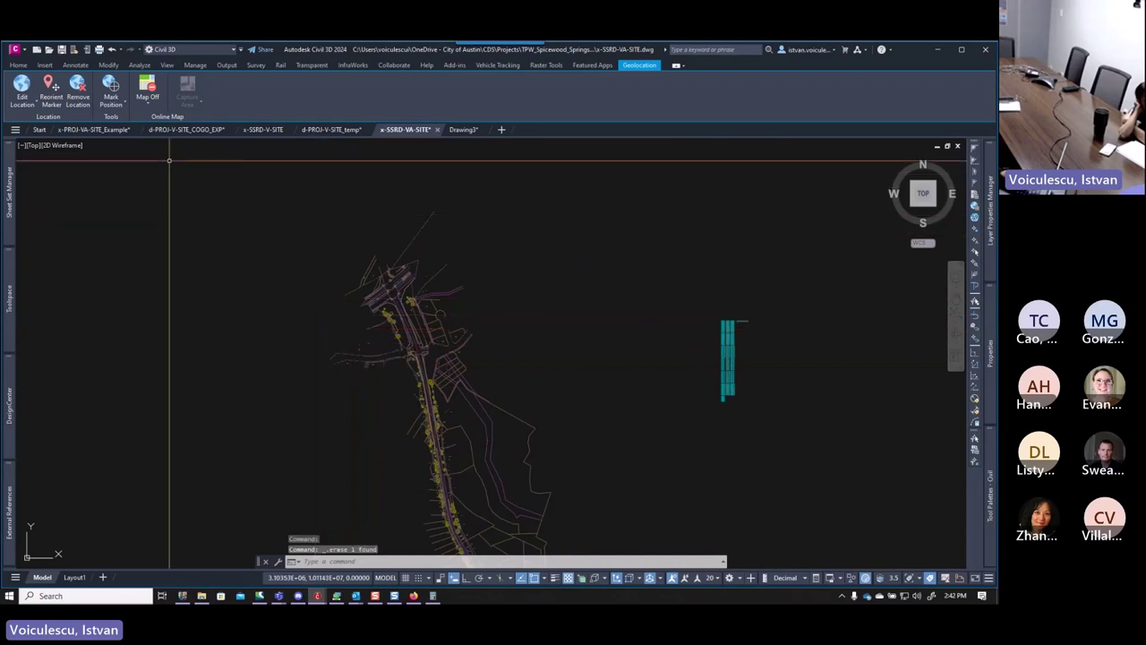
Copy the closed green boundary polyline from x-PROJ-VA-SITE_Example with base point 0,0 and paste it into x-SSRD-VA-SITE at 0,0.
click(97, 130)
click(295, 263)
key(ctrl+a)
right_click(295, 263)
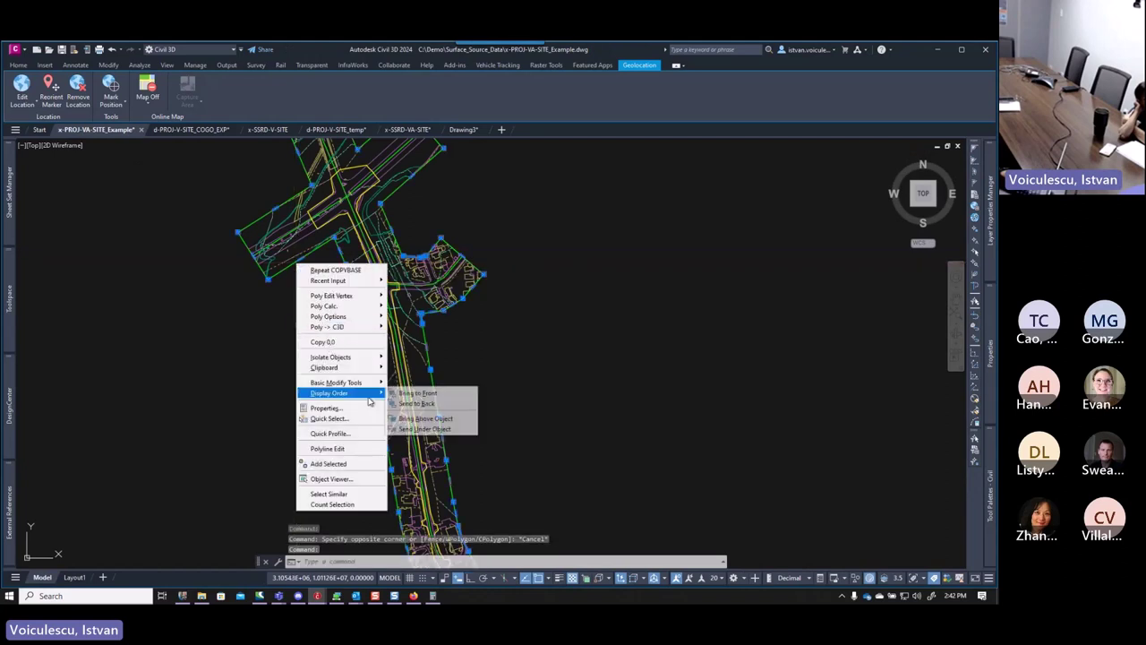
click(341, 341)
text(0,0)
key(Return)
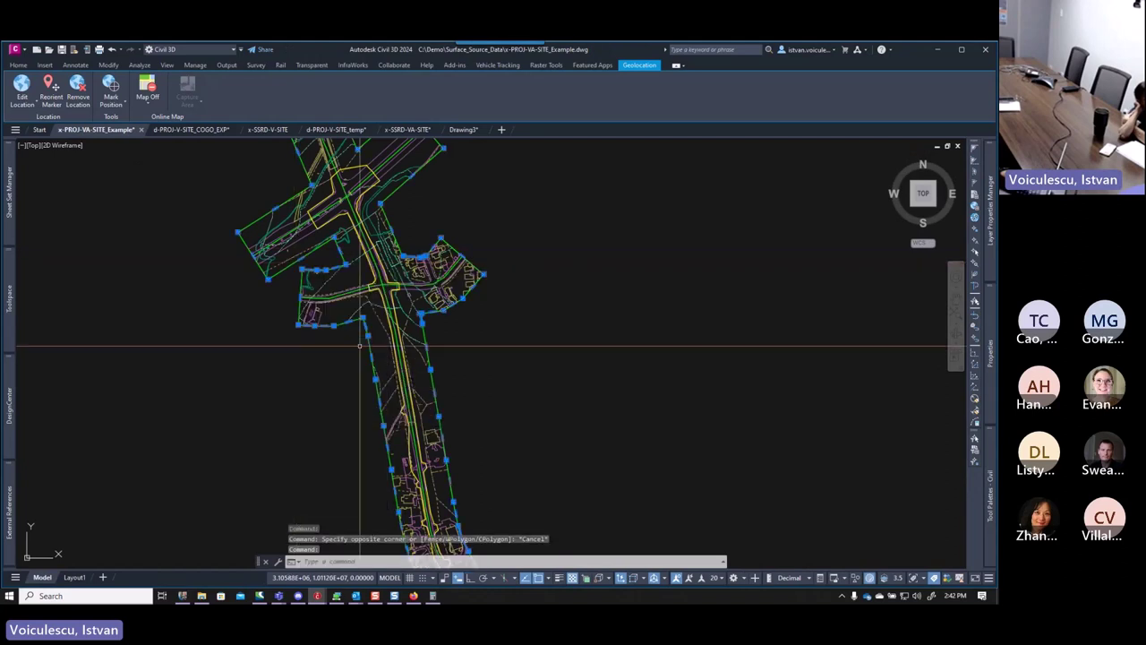
click(408, 129)
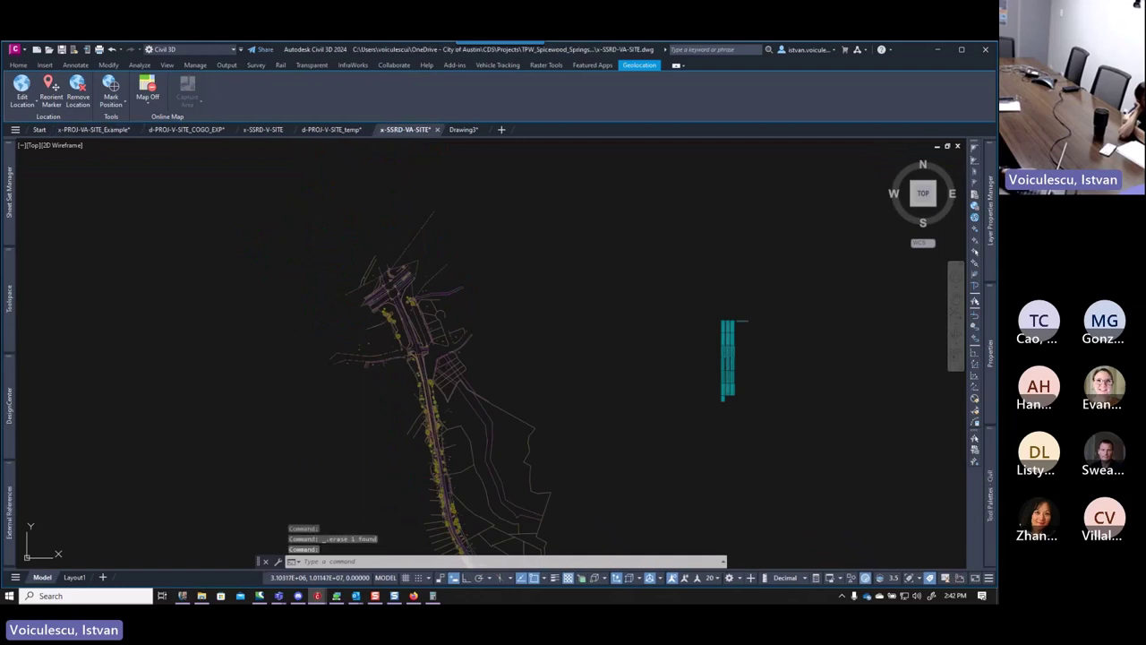
right_click(470, 240)
click(495, 300)
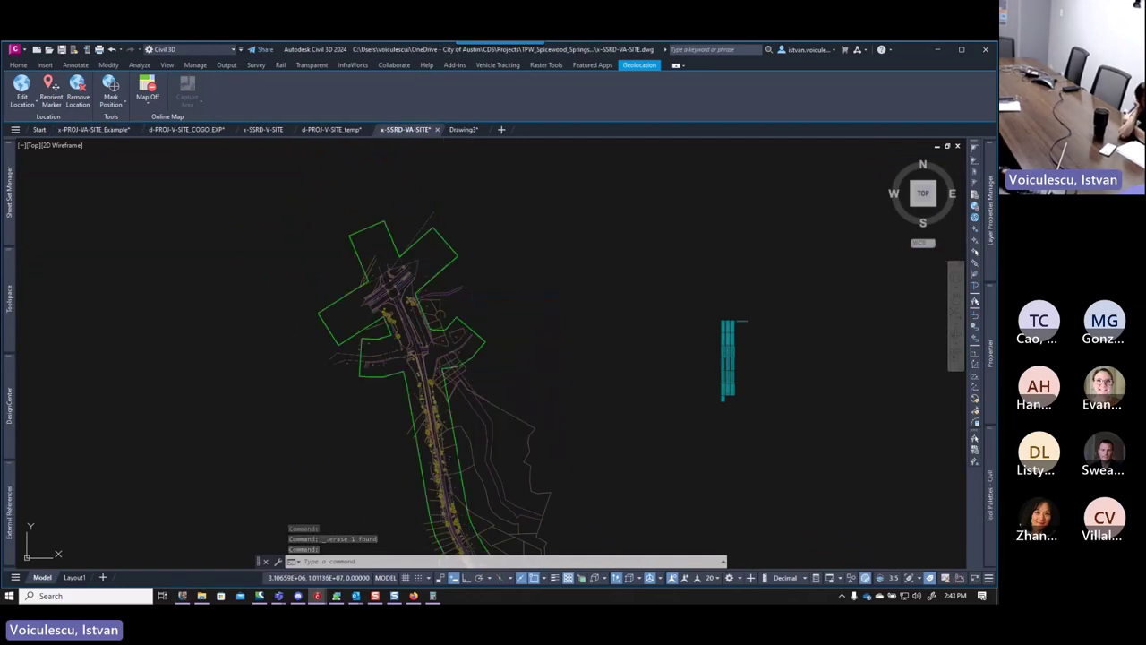
Try the ByLayer color on the pasted boundary polyline and return it to Green.
scroll(452, 260, up, 5)
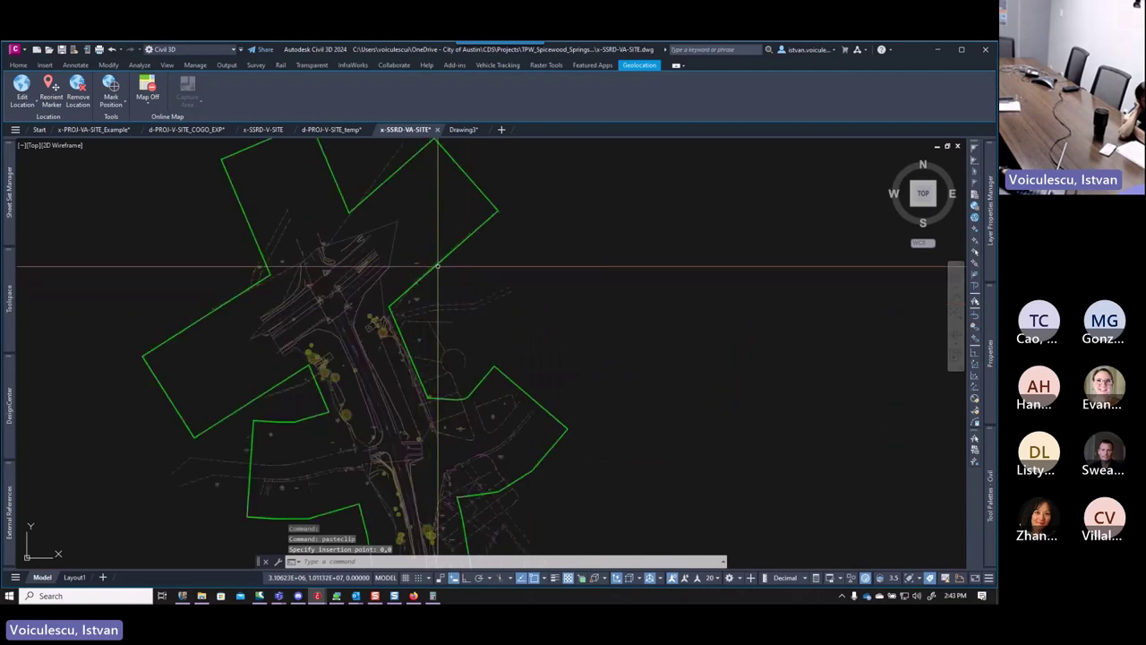
click(18, 65)
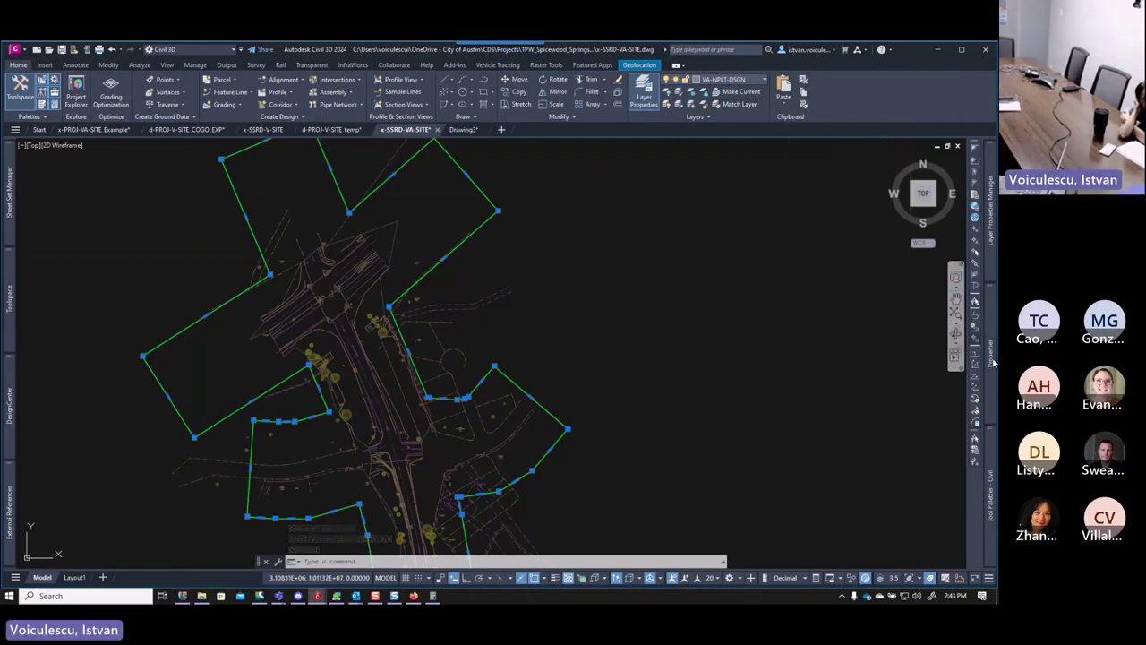
mouse_move(991, 356)
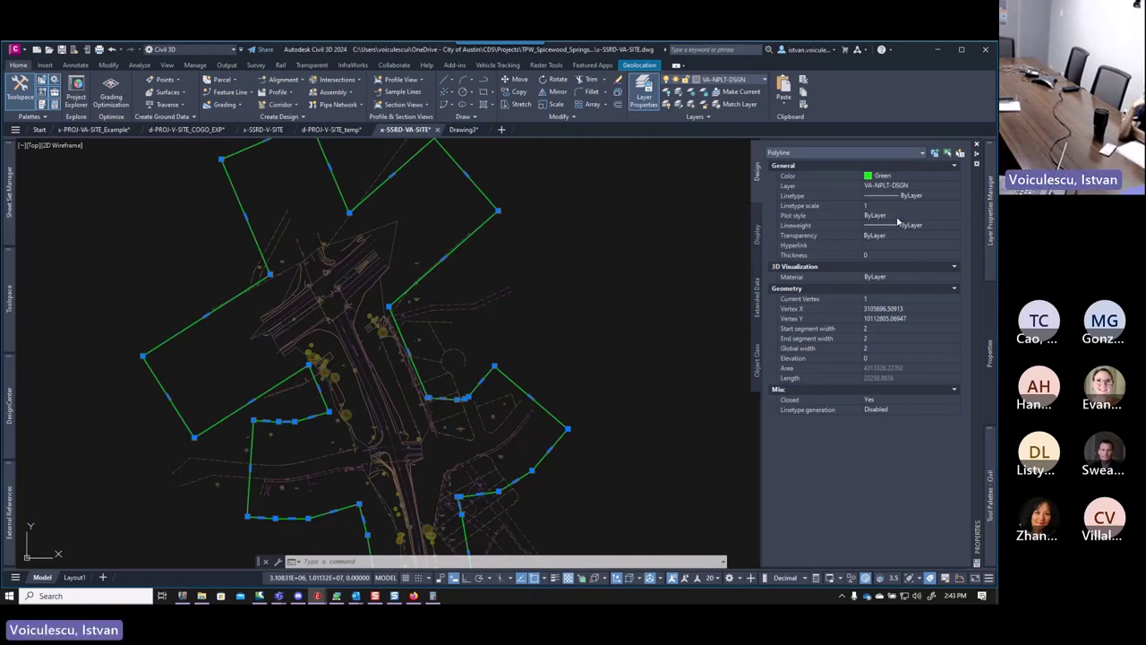
click(895, 177)
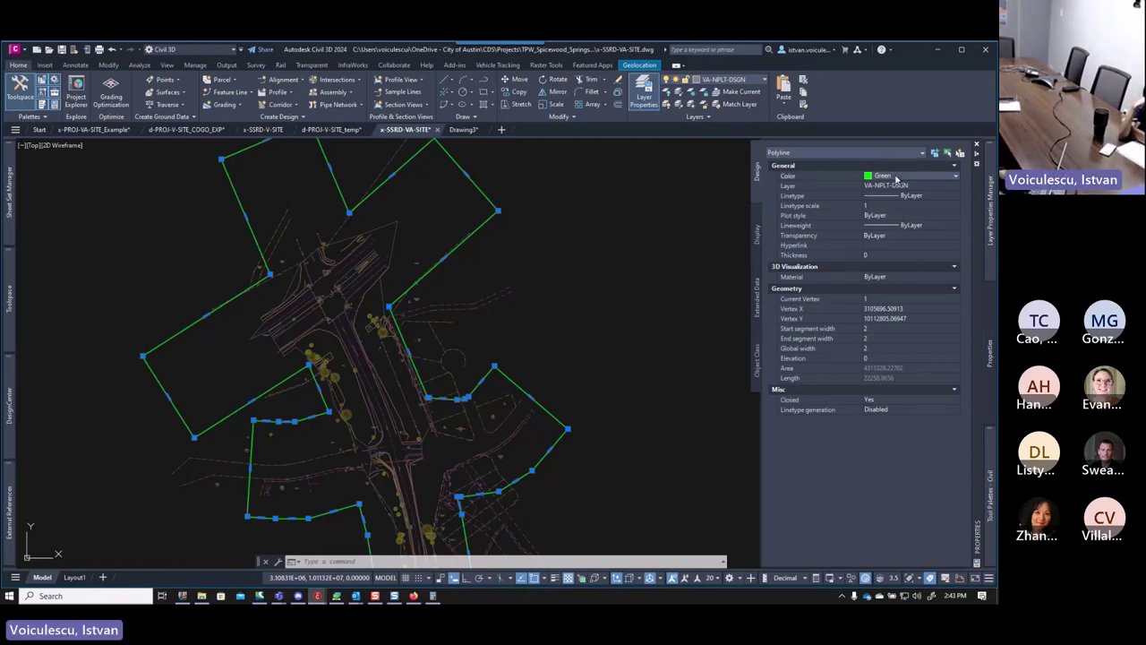
click(896, 176)
click(895, 187)
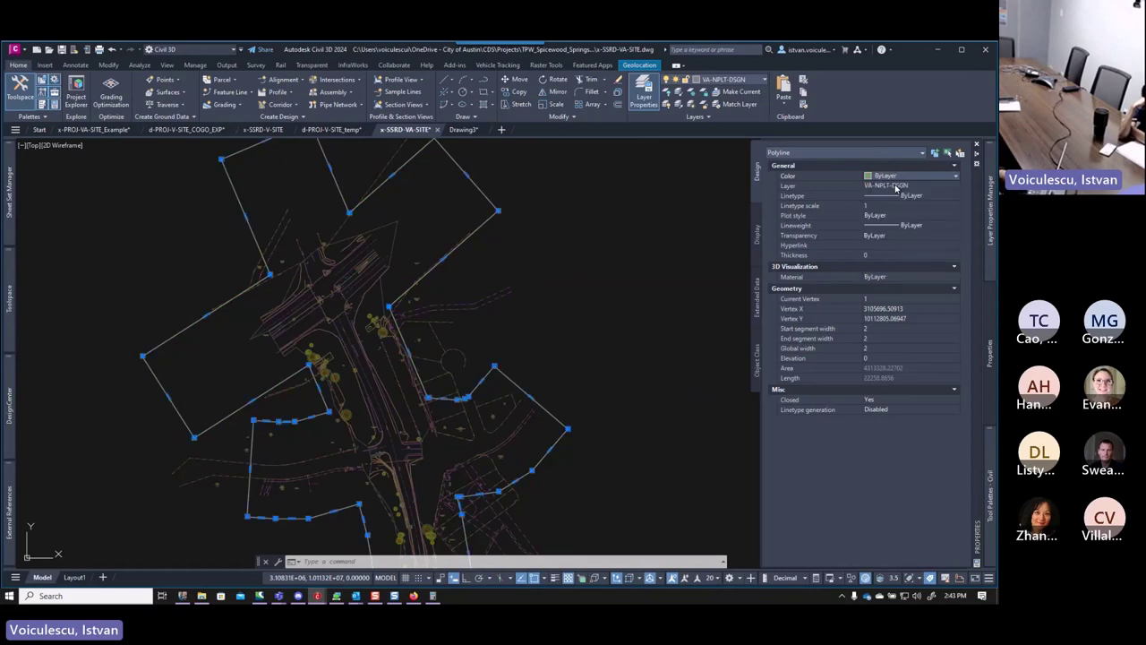
click(895, 177)
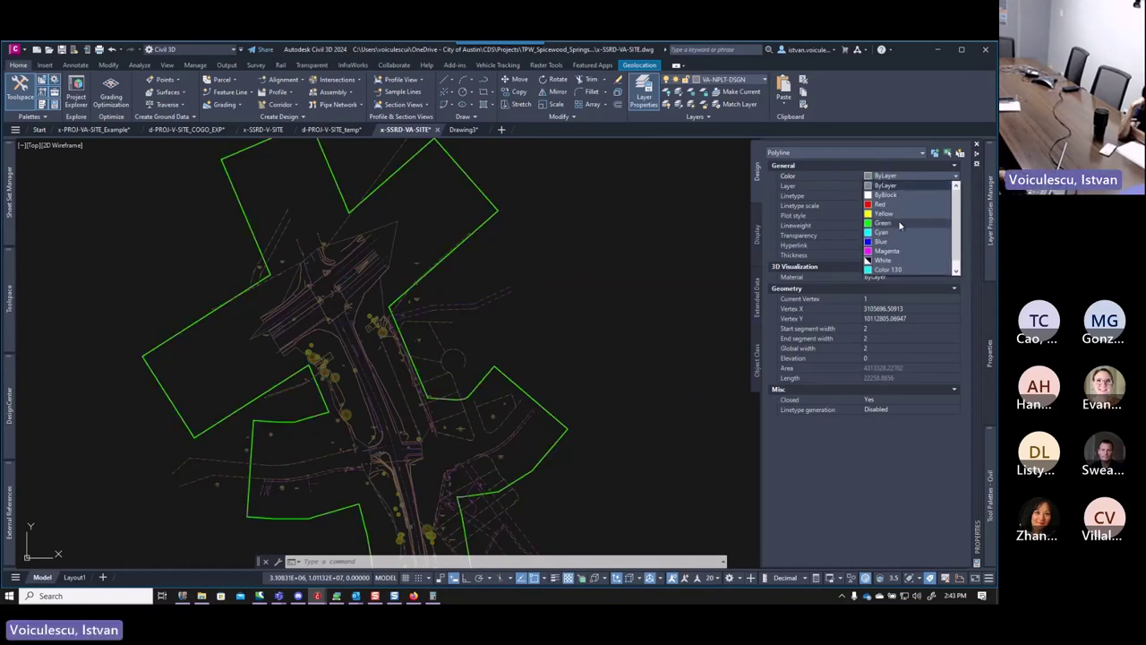
click(896, 226)
key(Escape)
Save the x-SSRD-VA-SITE drawing with the pasted corridor boundary.
scroll(574, 266, down, 6)
scroll(568, 335, up, 1)
scroll(501, 310, down, 2)
scroll(561, 343, up, 2)
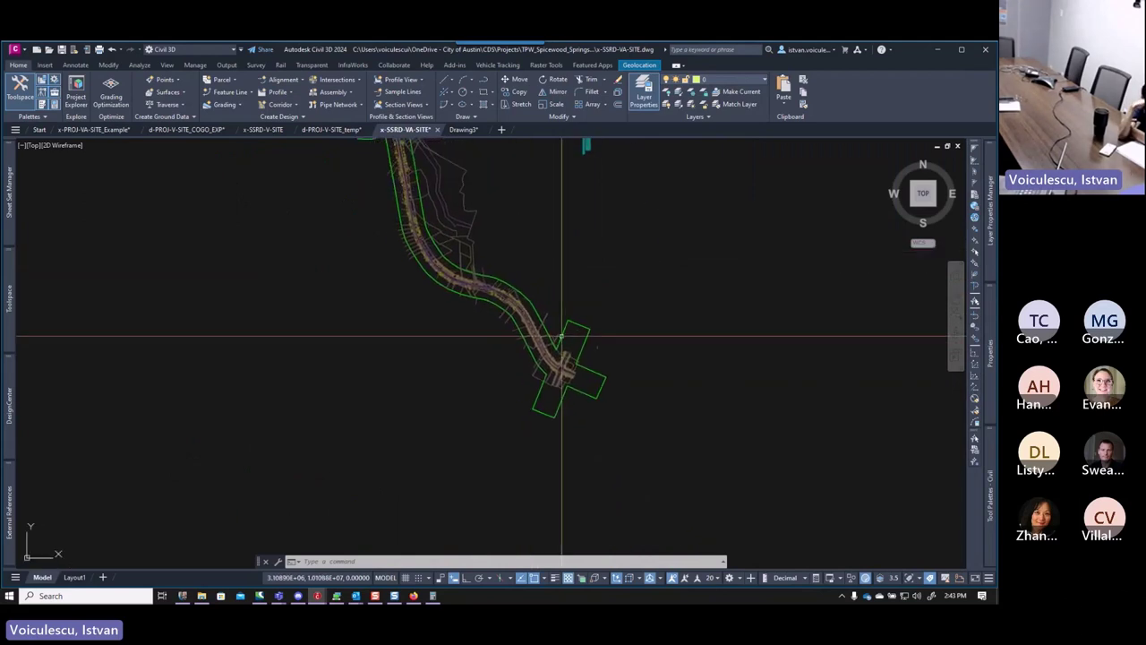
mouse_move(550, 341)
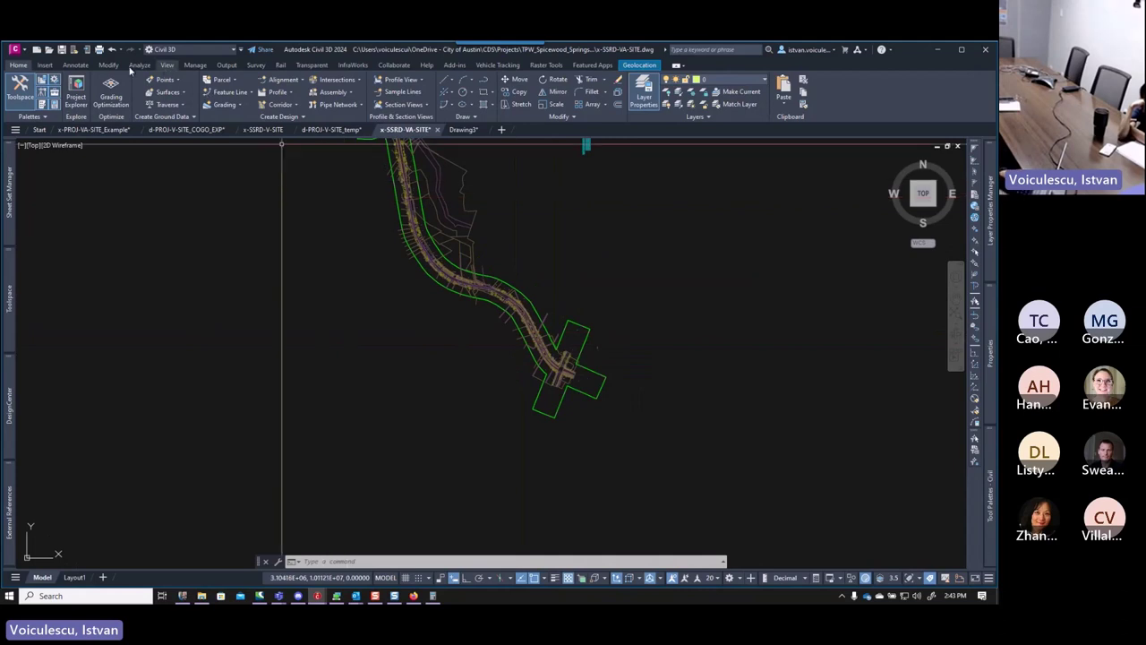
click(62, 50)
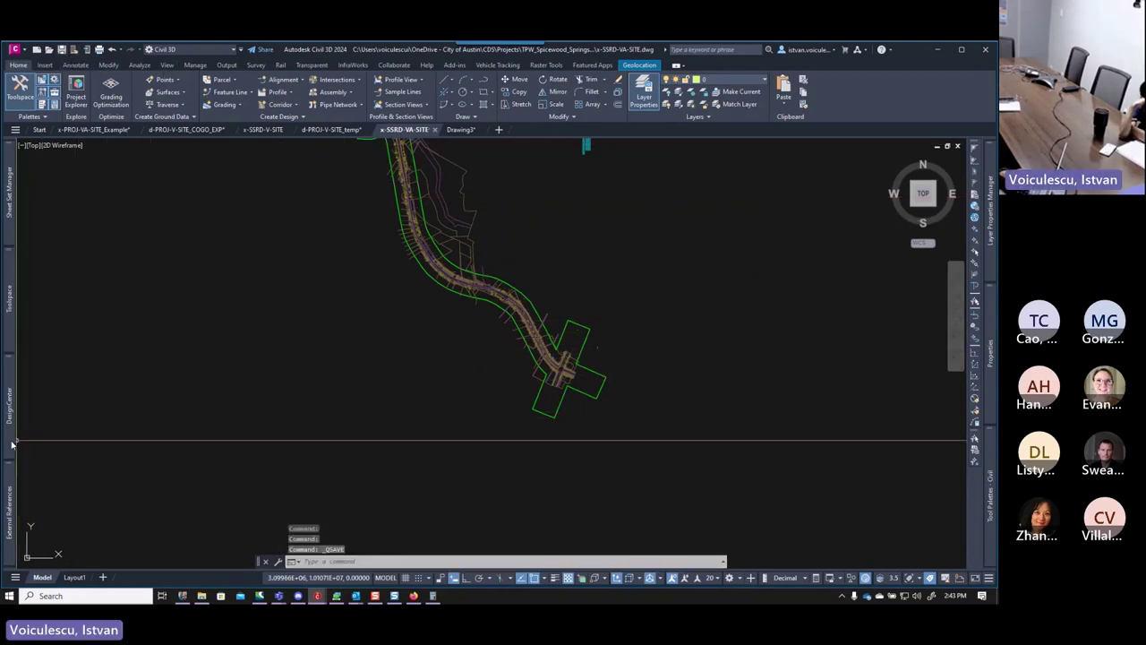
Unload the x-SSRD-V-SITE external reference so only the corridor boundary is displayed.
mouse_move(9, 494)
click(59, 204)
right_click(58, 206)
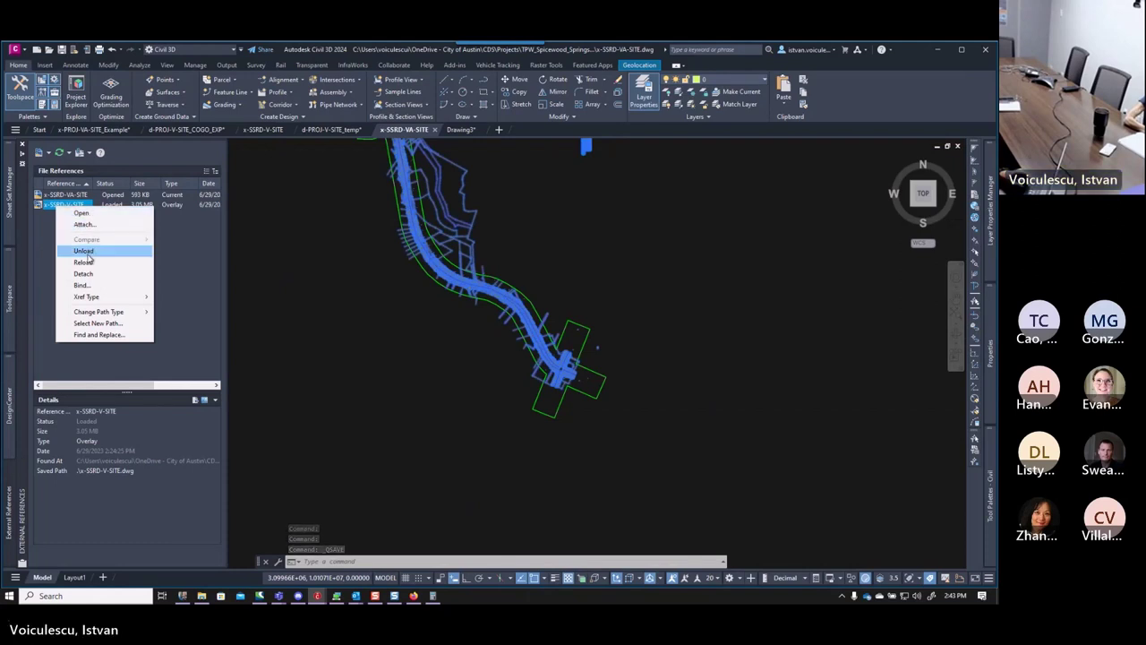
click(85, 251)
scroll(463, 281, up, 3)
scroll(440, 320, down, 3)
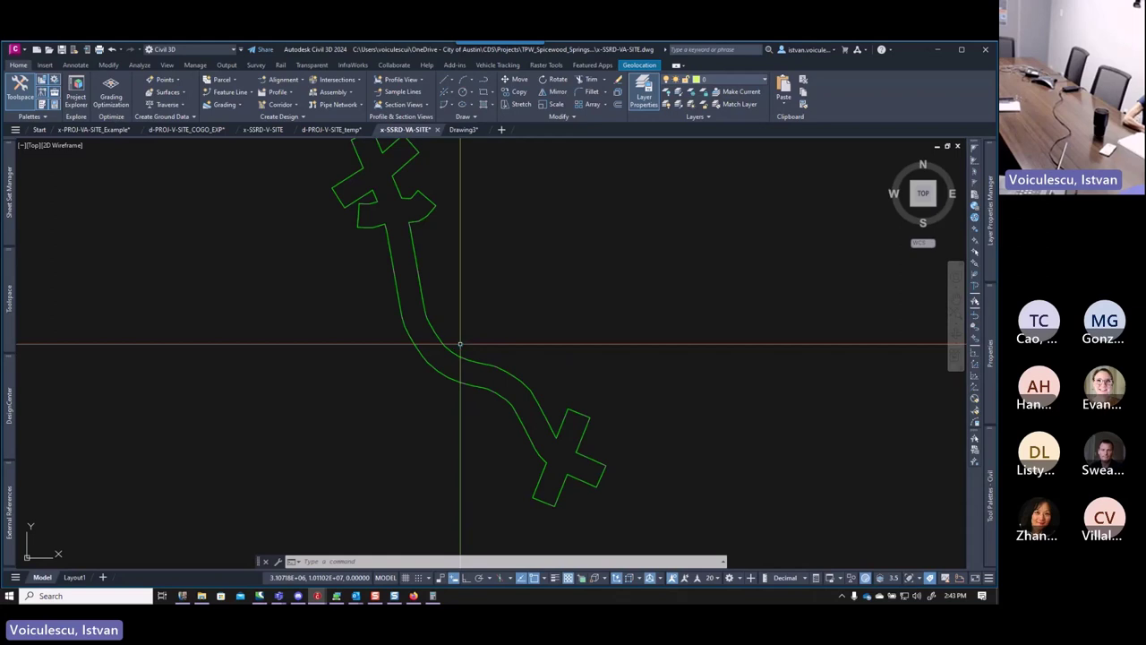
key(Escape)
key(Escape)
Start attaching a DWG external reference and browse to the ATXCAD\Datasets\Grids folder in the City of Austin OneDrive.
middle_drag(397, 300, 389, 346)
text(xre)
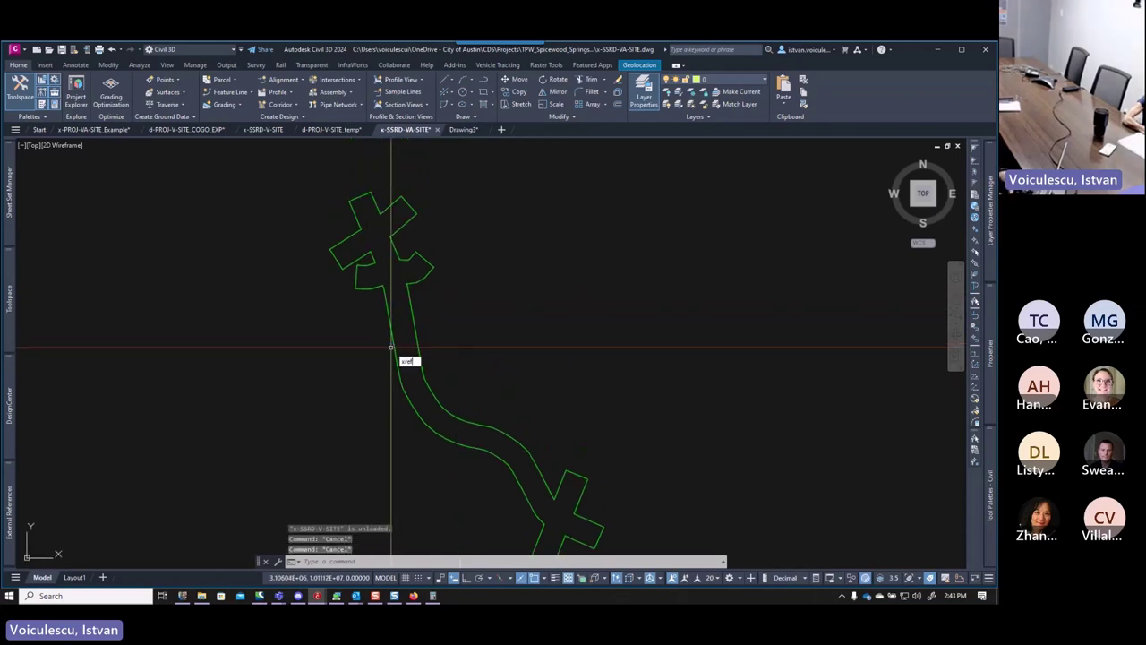
text(f)
key(Return)
click(48, 154)
click(67, 165)
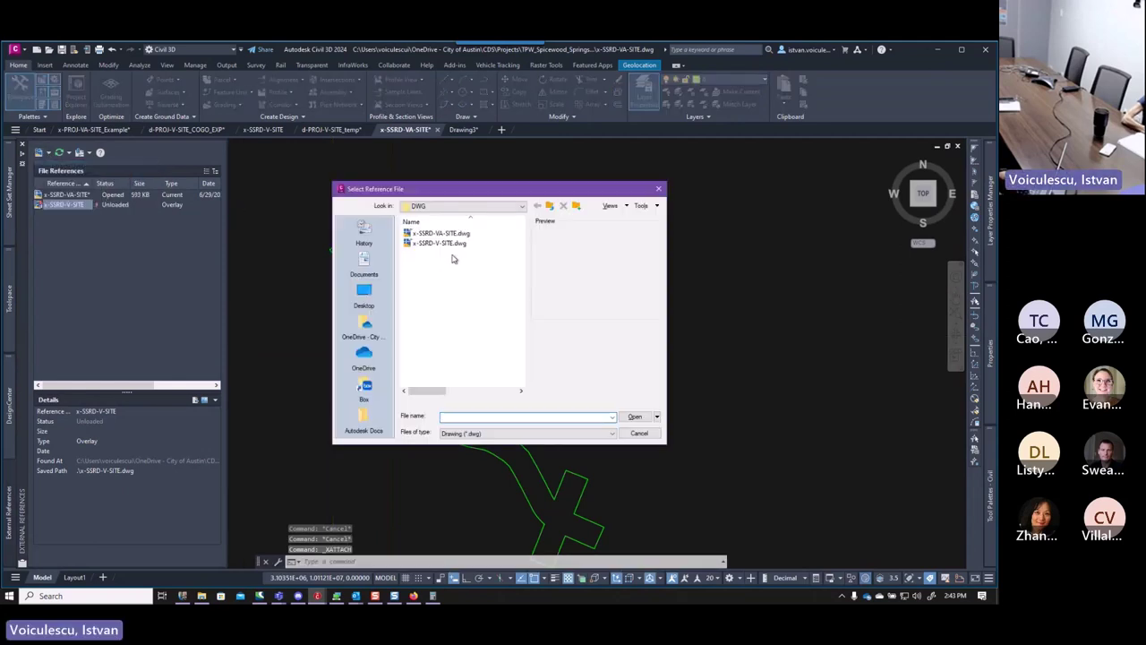
click(466, 206)
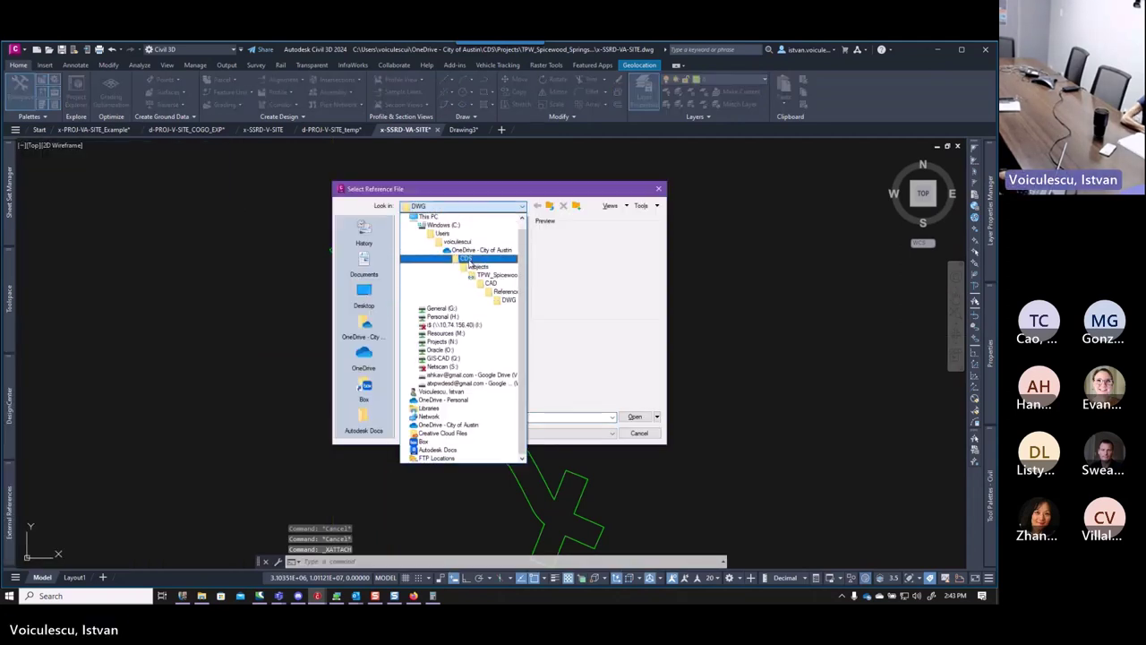
click(475, 250)
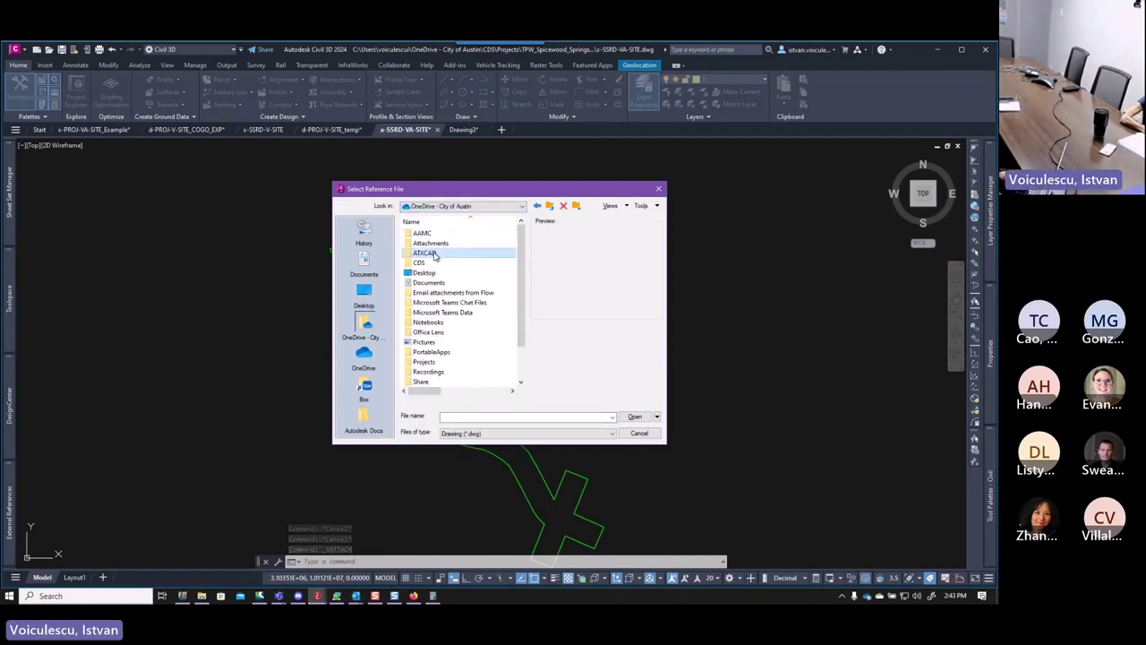
double_click(435, 255)
double_click(436, 264)
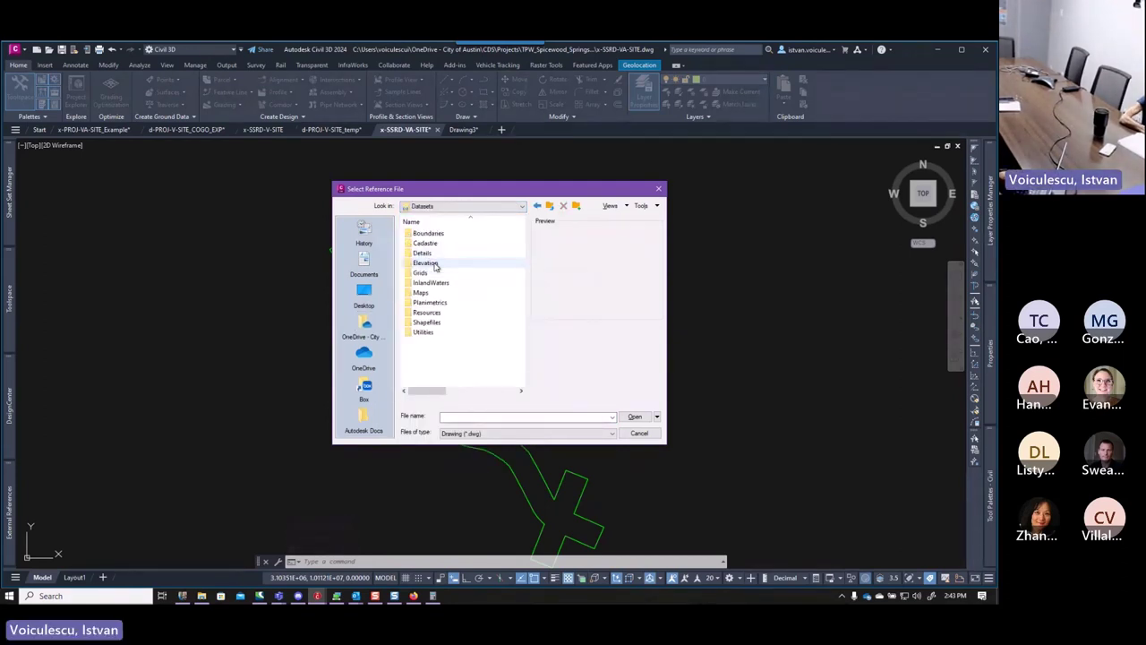
double_click(436, 274)
Attach Grid_Planimetrics.dwg as an overlay with a relative path, uniform scale 1 and insertion point 0,0,0.
click(440, 273)
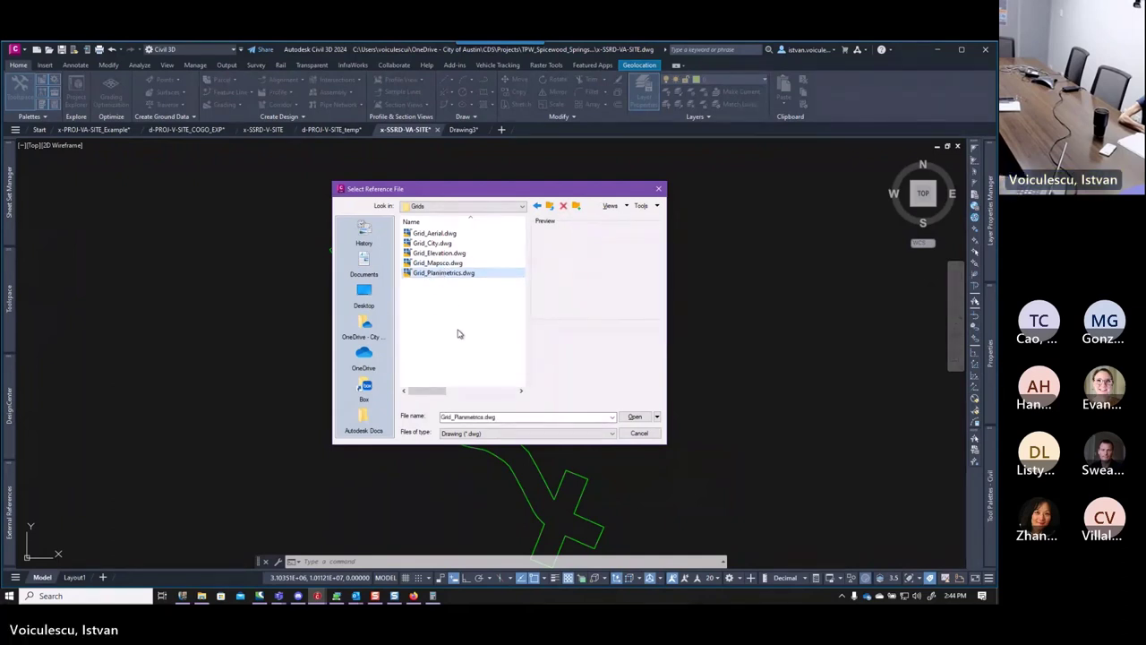
click(635, 417)
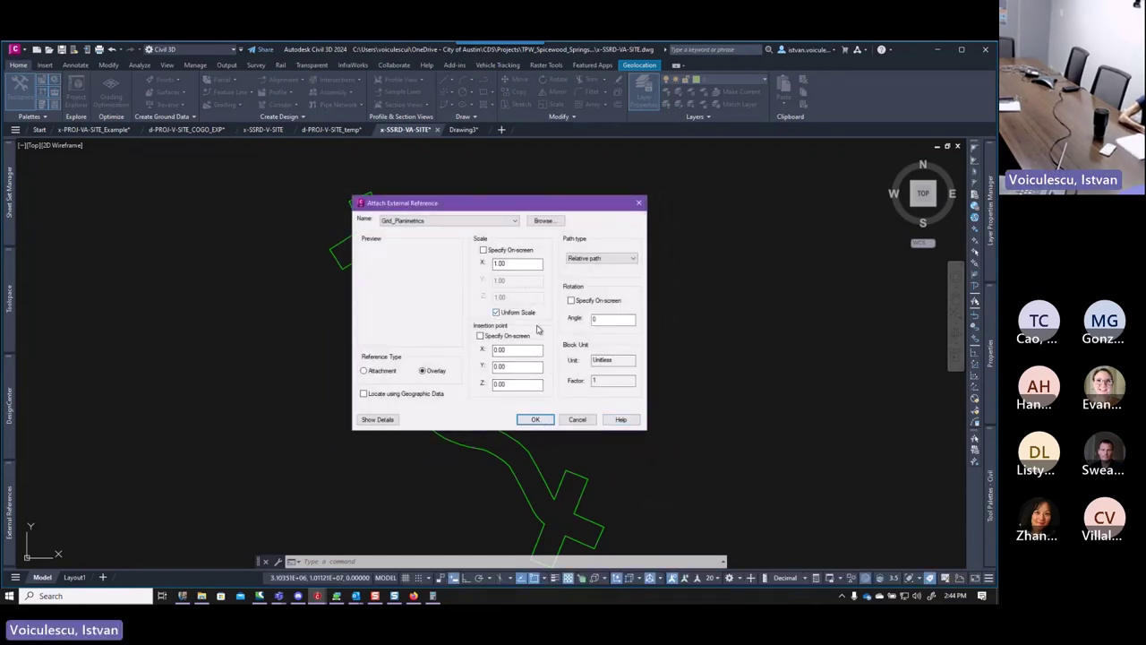
click(543, 420)
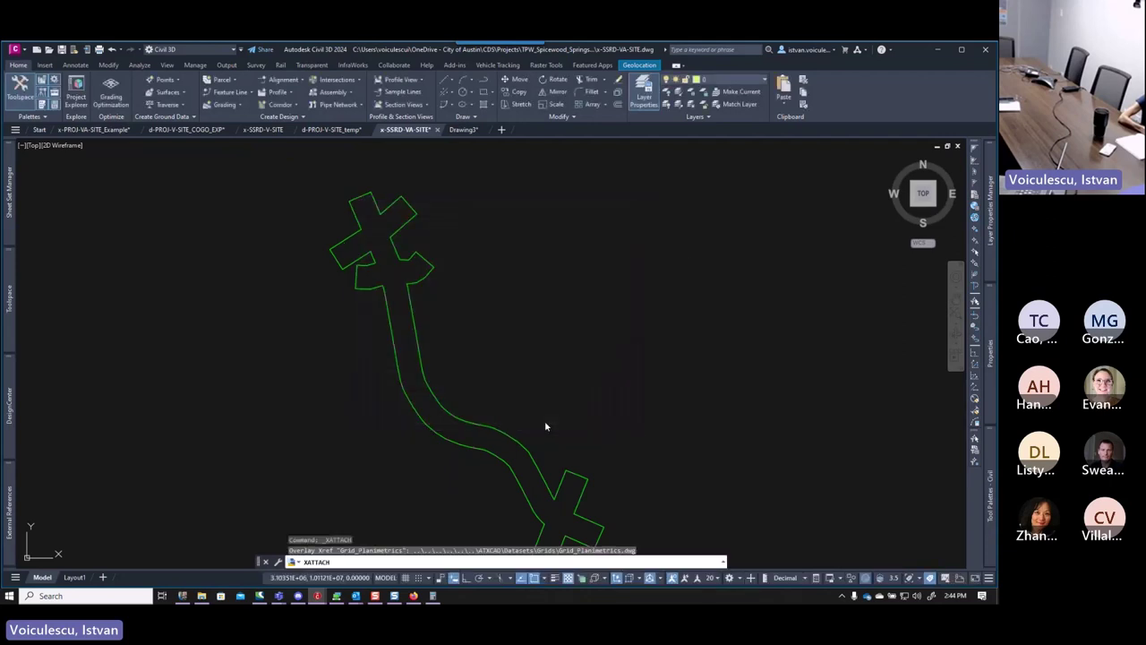
Examine which planimetric grid tiles the corridor boundary crosses.
scroll(463, 367, down, 6)
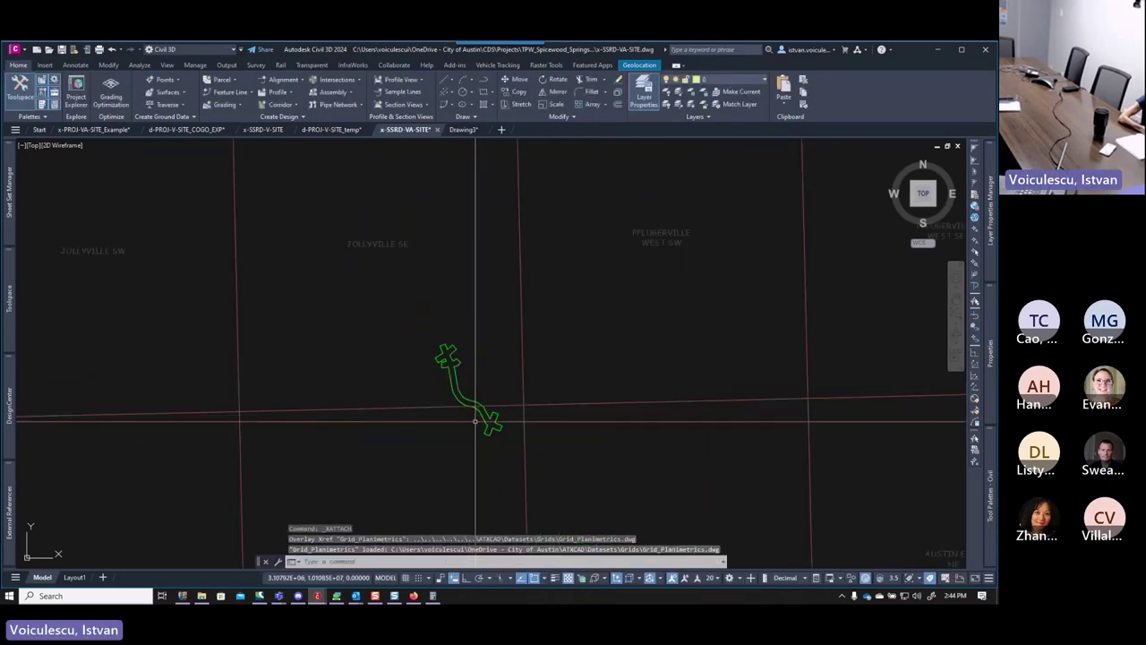
middle_drag(391, 289, 372, 267)
middle_drag(404, 463, 379, 350)
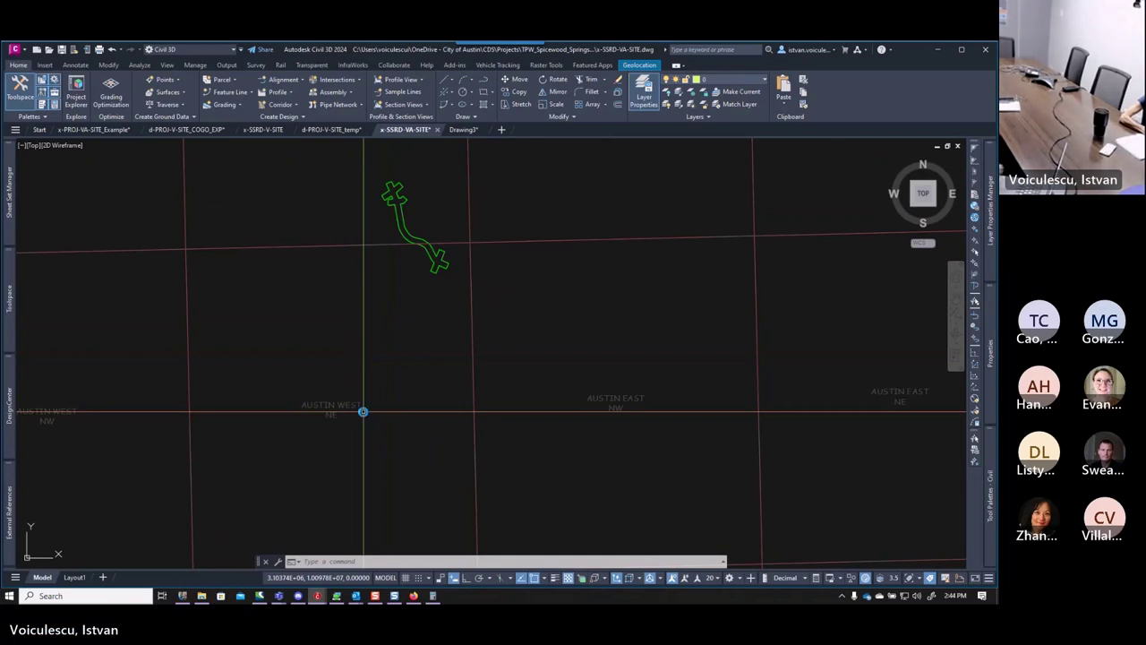
mouse_move(442, 250)
middle_down()
mouse_move(430, 307)
mouse_move(409, 307)
mouse_move(422, 335)
middle_up()
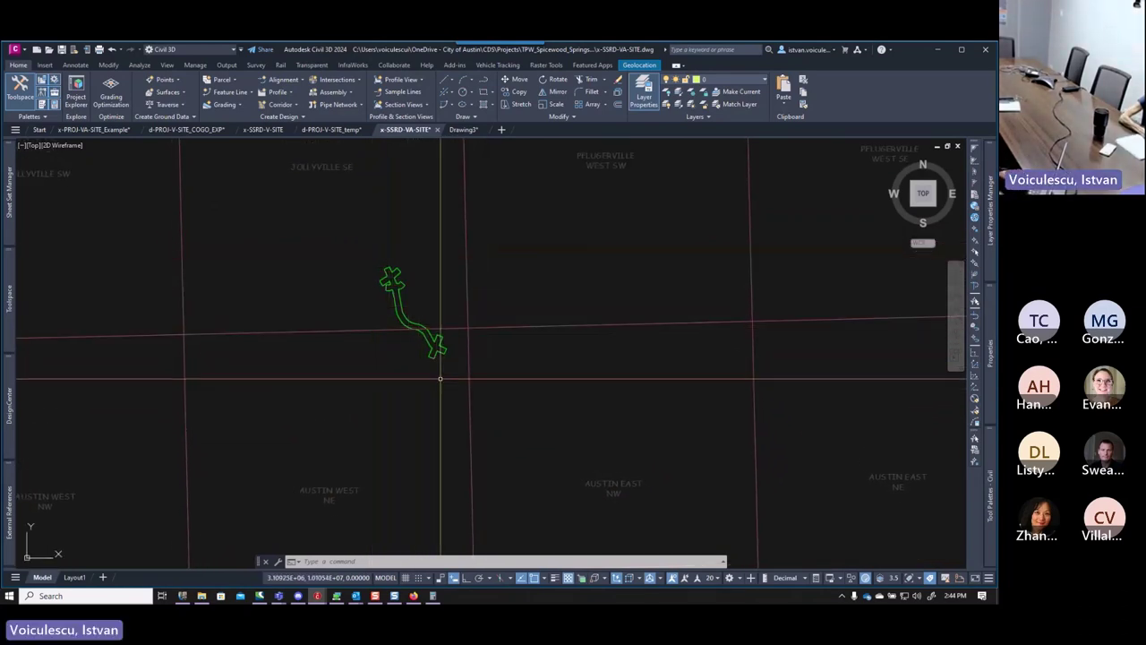
scroll(386, 288, up, 2)
scroll(386, 289, down, 2)
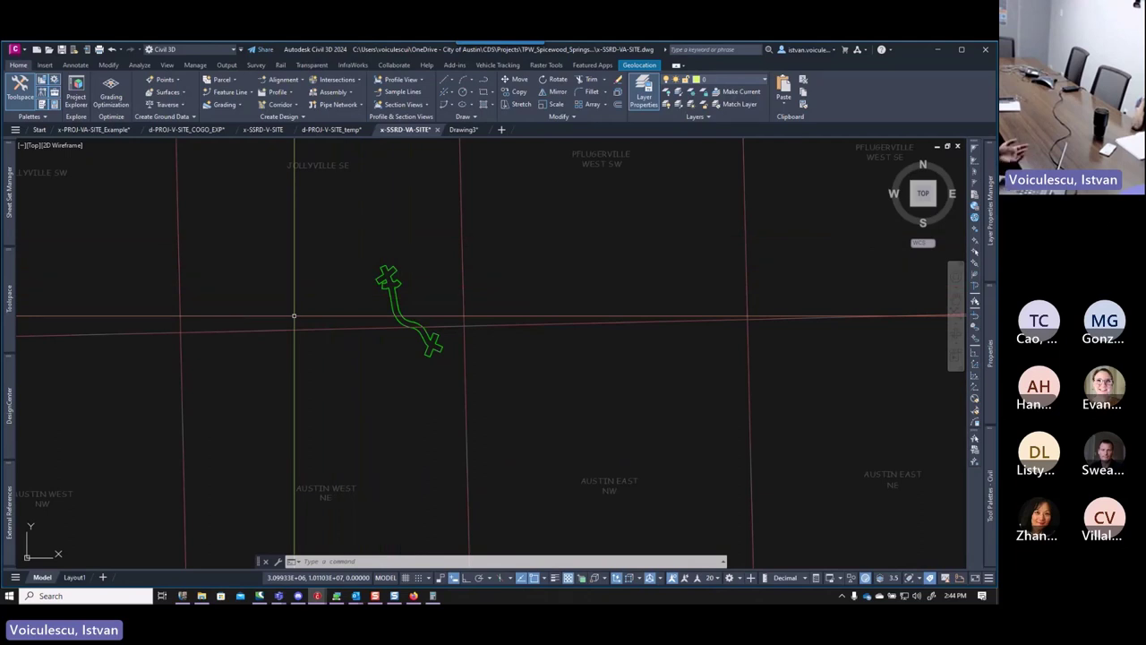
Turn on the map Task Pane with the MAPWSPACE command.
text(mapws)
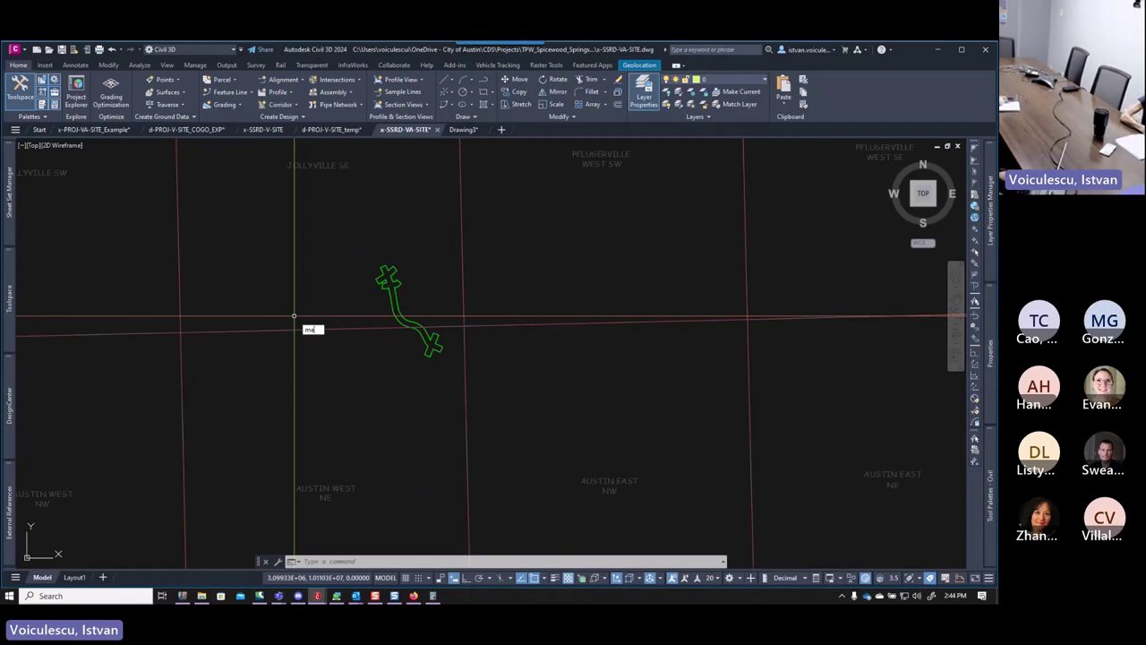
text(pa)
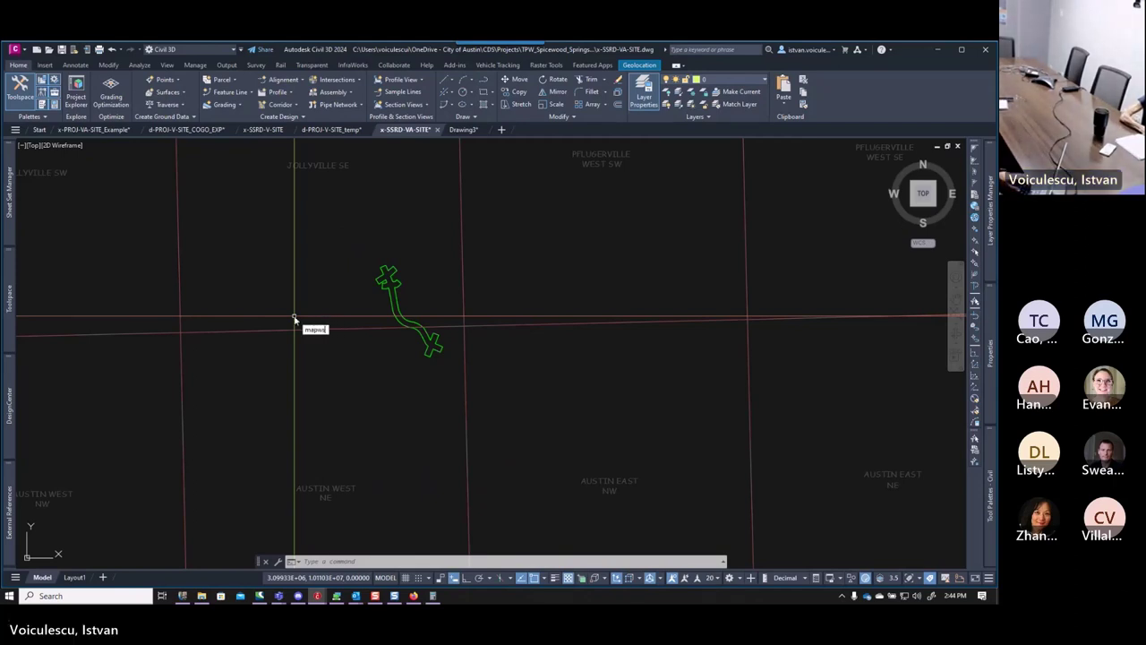
text(c)
key(Return)
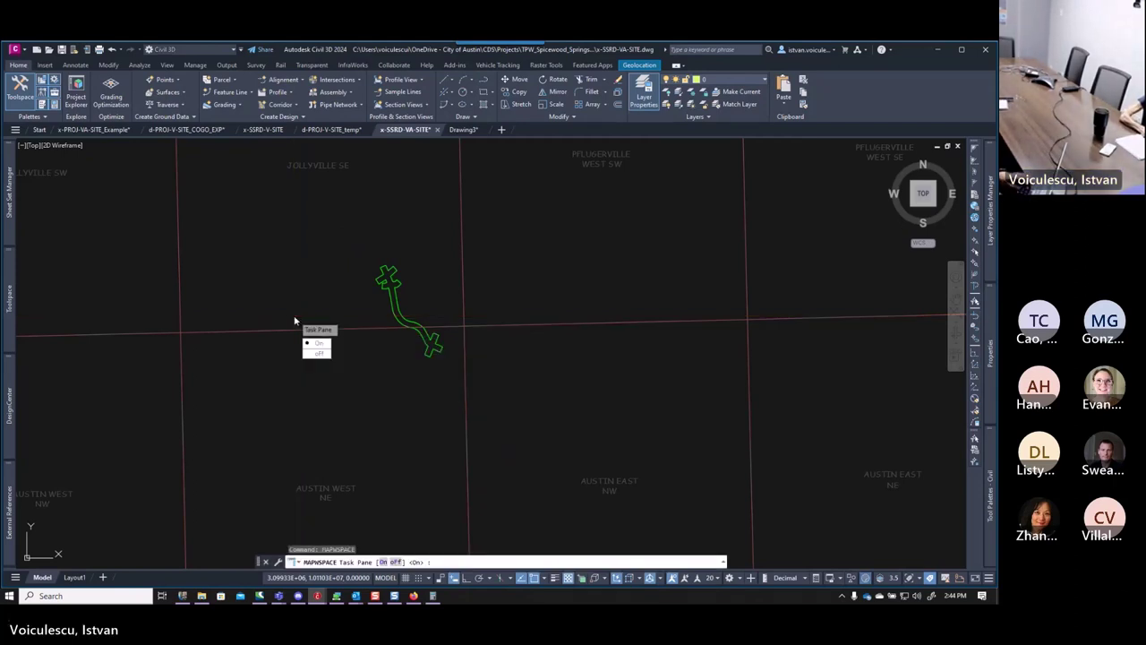
text(on)
key(Return)
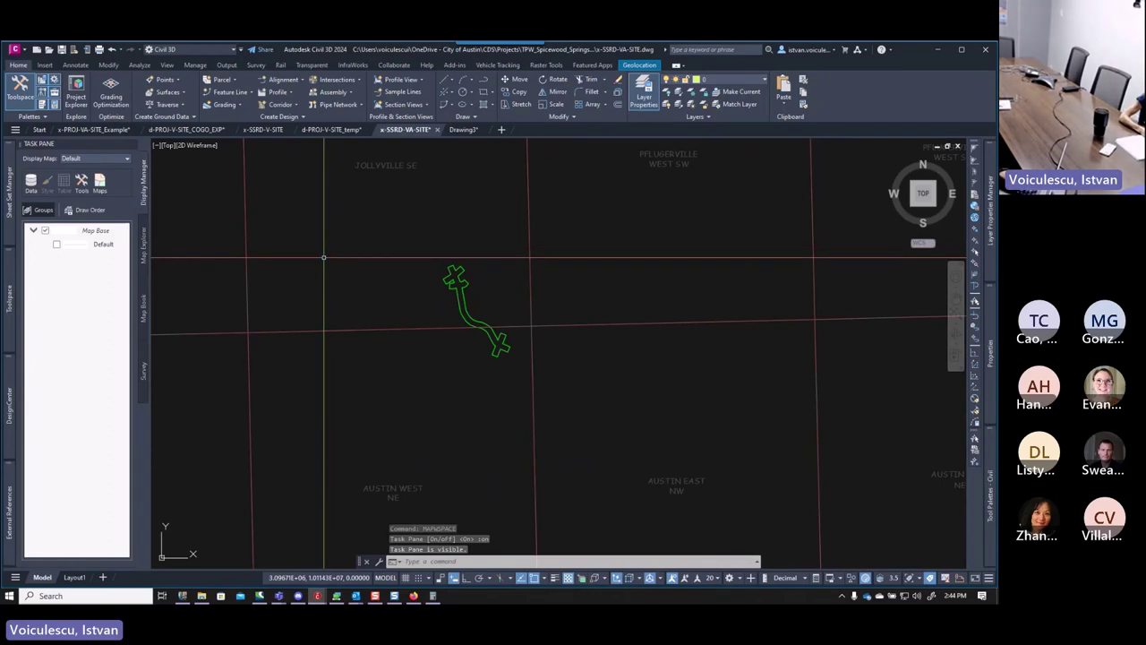
mouse_move(8, 287)
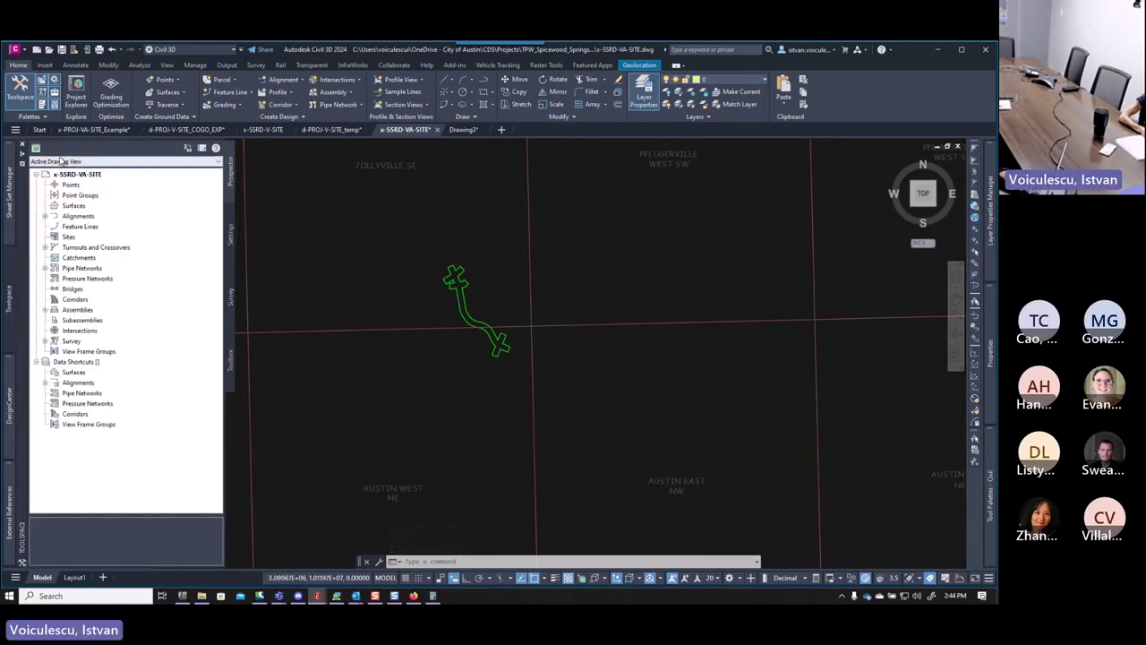
click(65, 163)
click(71, 177)
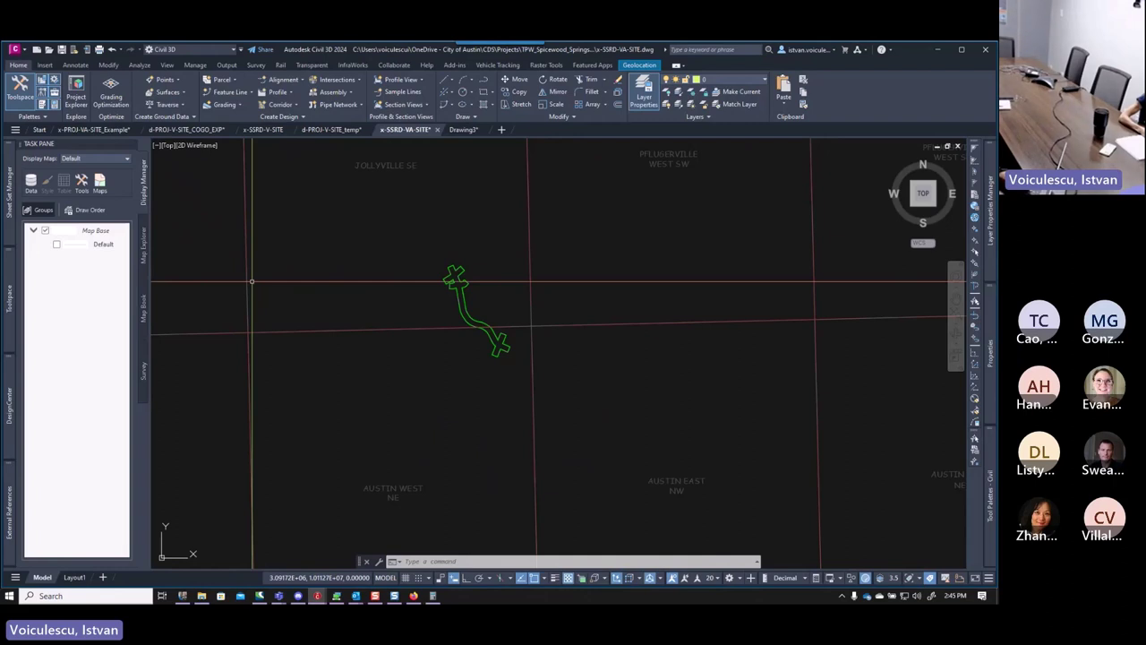
Start attaching source drawings to the current drawing's Drawings collection in Map Explorer.
click(143, 258)
click(68, 200)
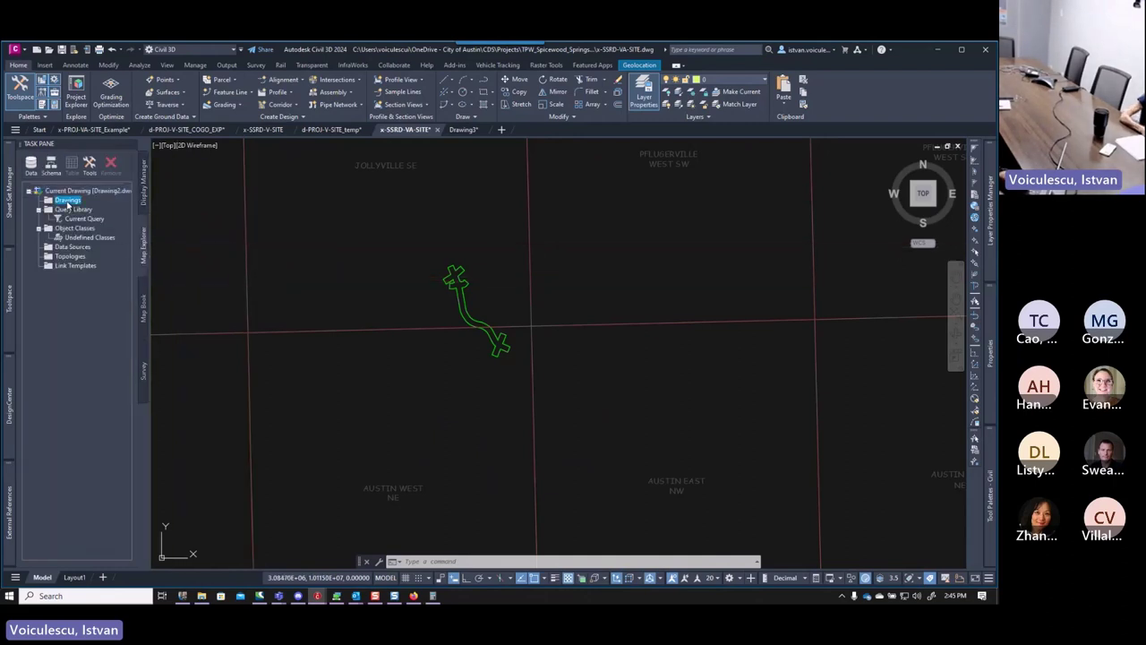
right_click(68, 200)
click(89, 209)
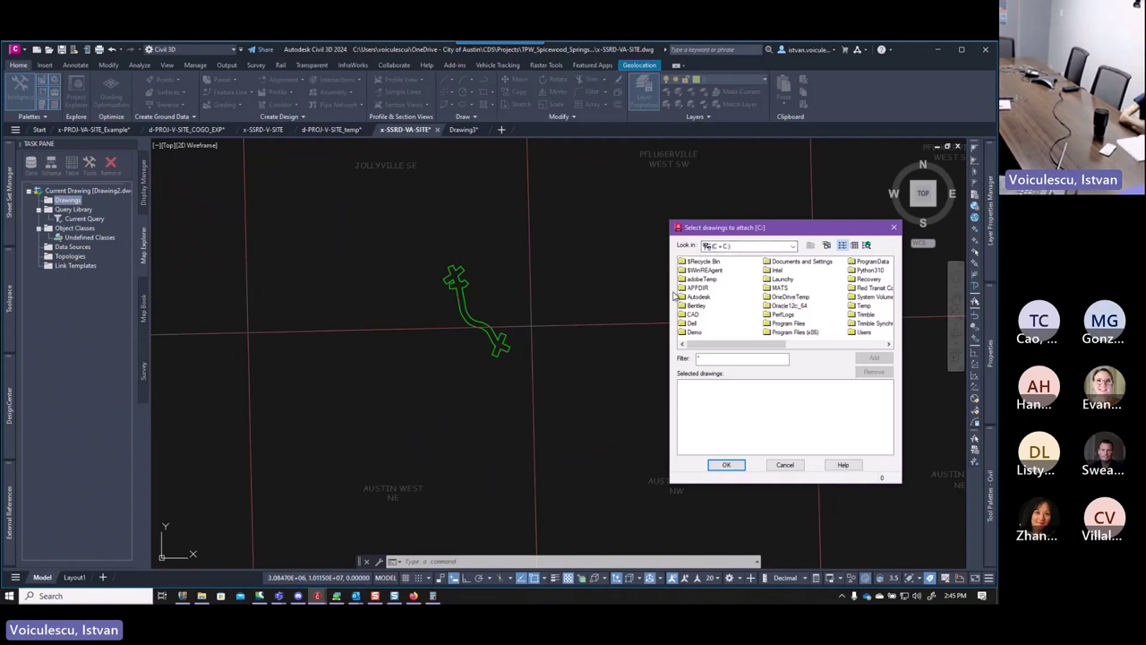
click(743, 246)
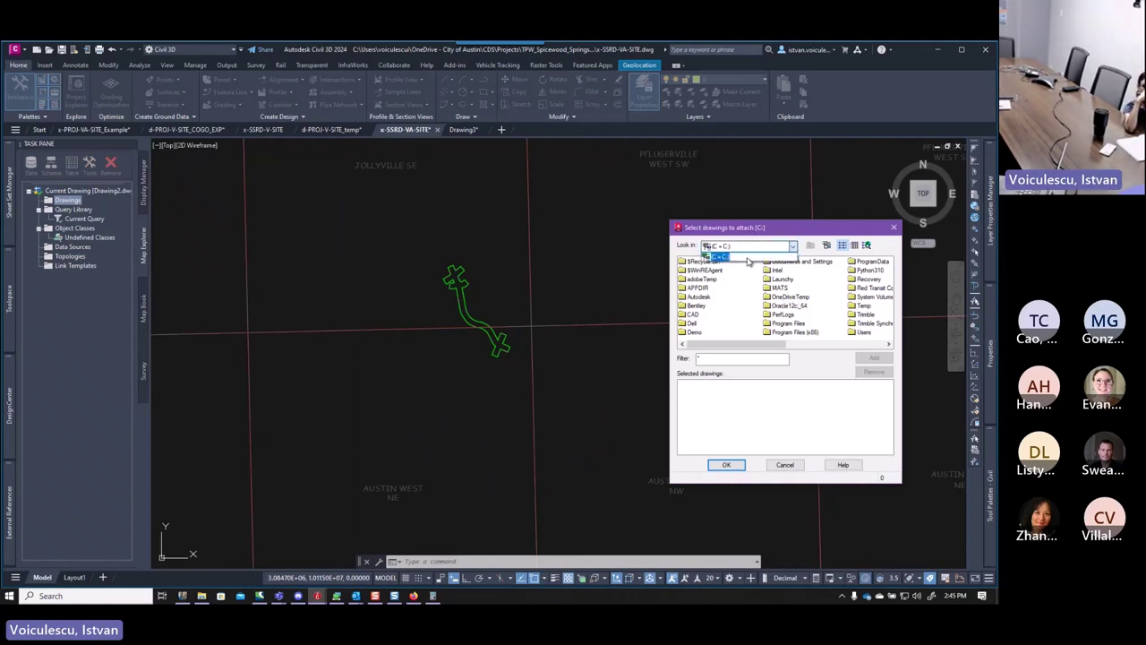
click(743, 247)
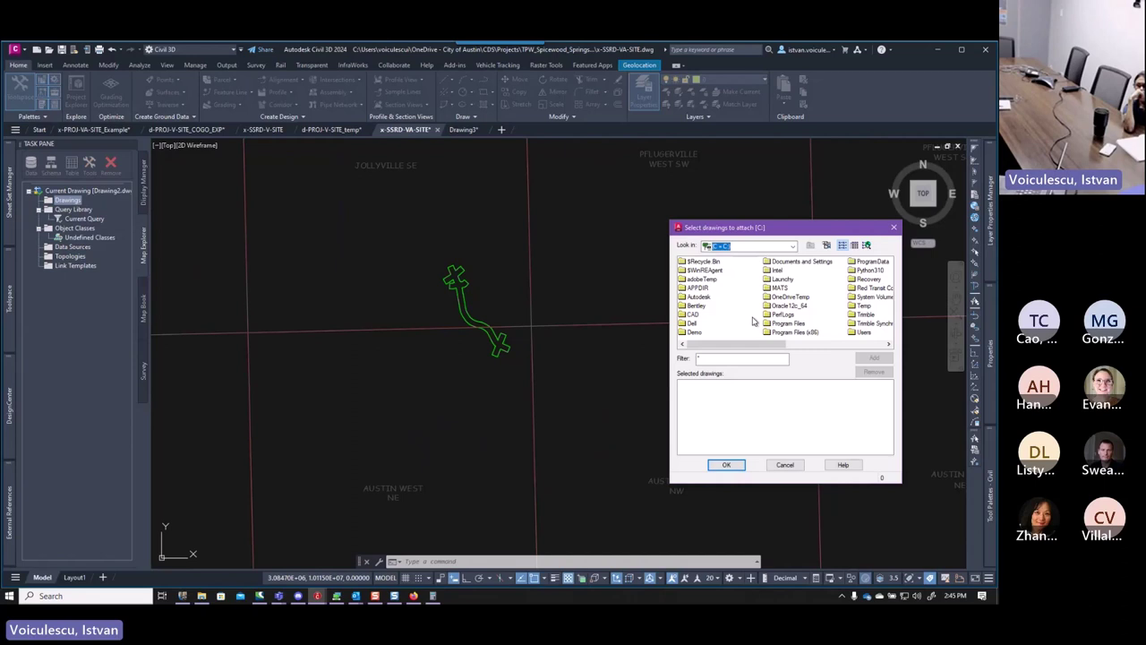
Browse to the ATXCAD\Datasets\Planimetrics\2021 folder in the City of Austin OneDrive.
click(864, 332)
double_click(863, 332)
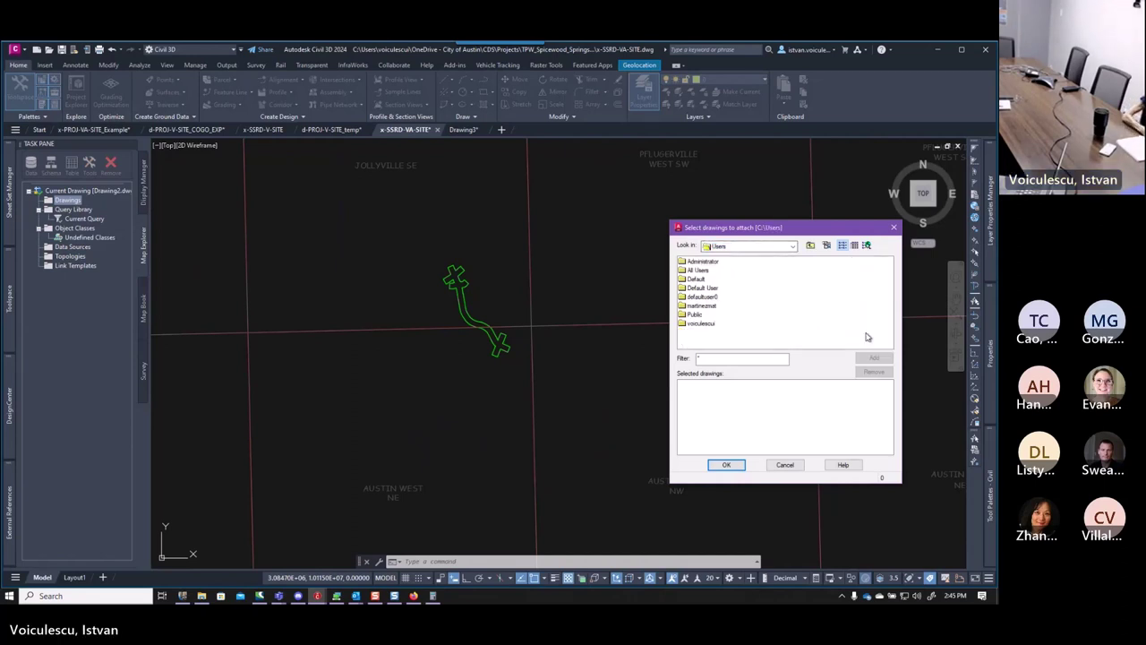
double_click(699, 324)
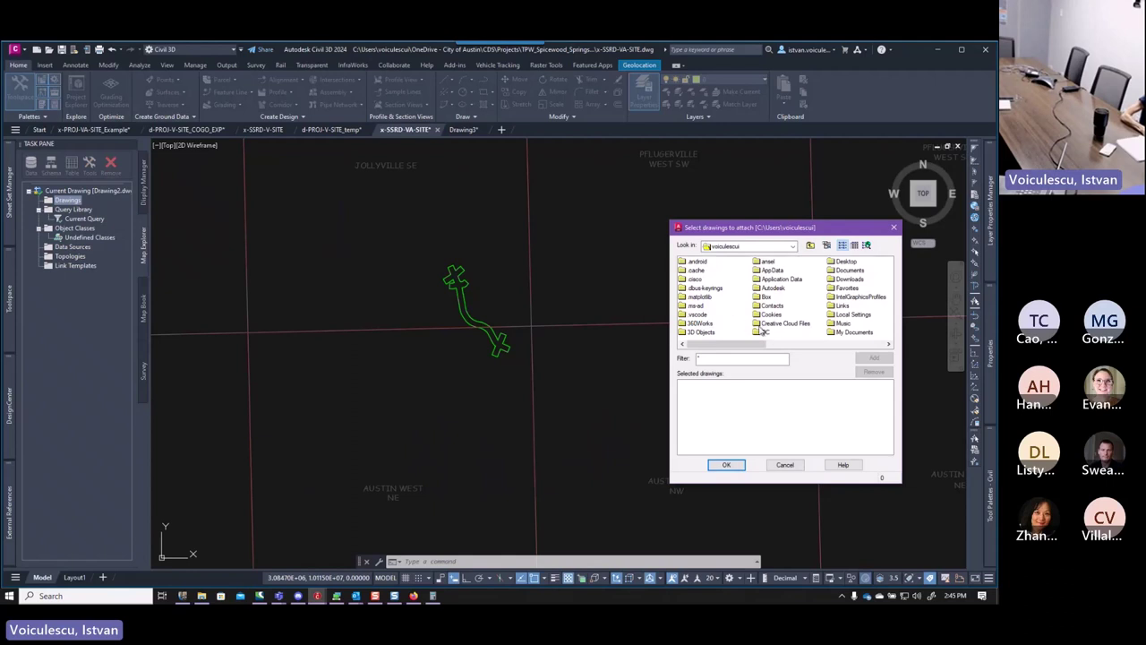
scroll(853, 309, right, 1)
double_click(846, 281)
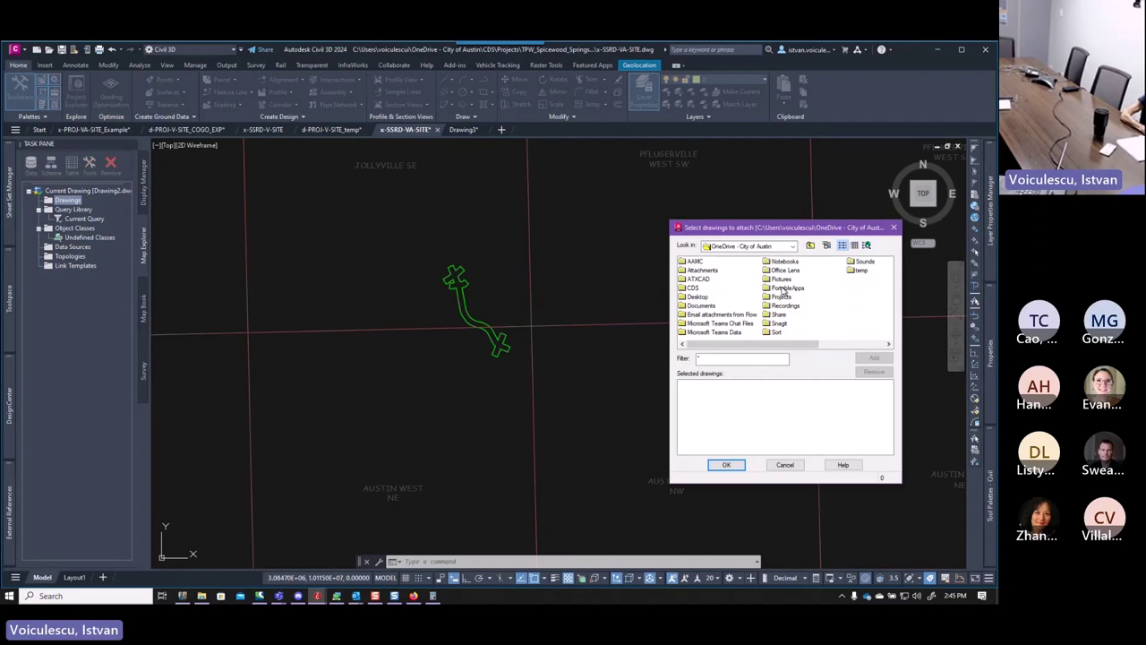
double_click(695, 280)
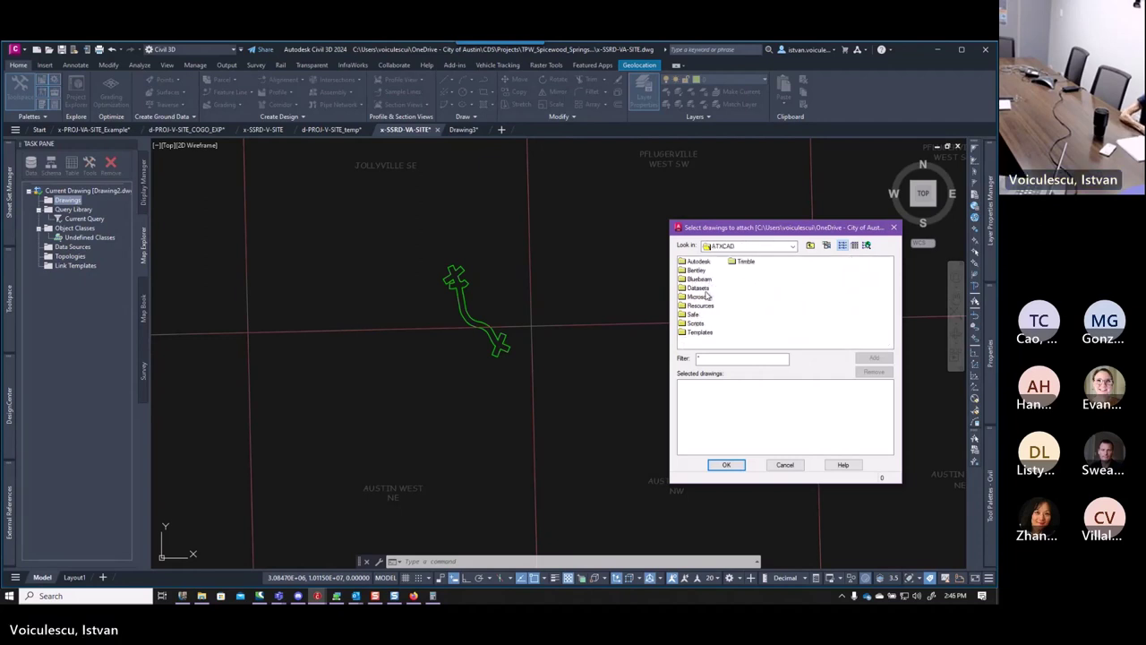
double_click(707, 288)
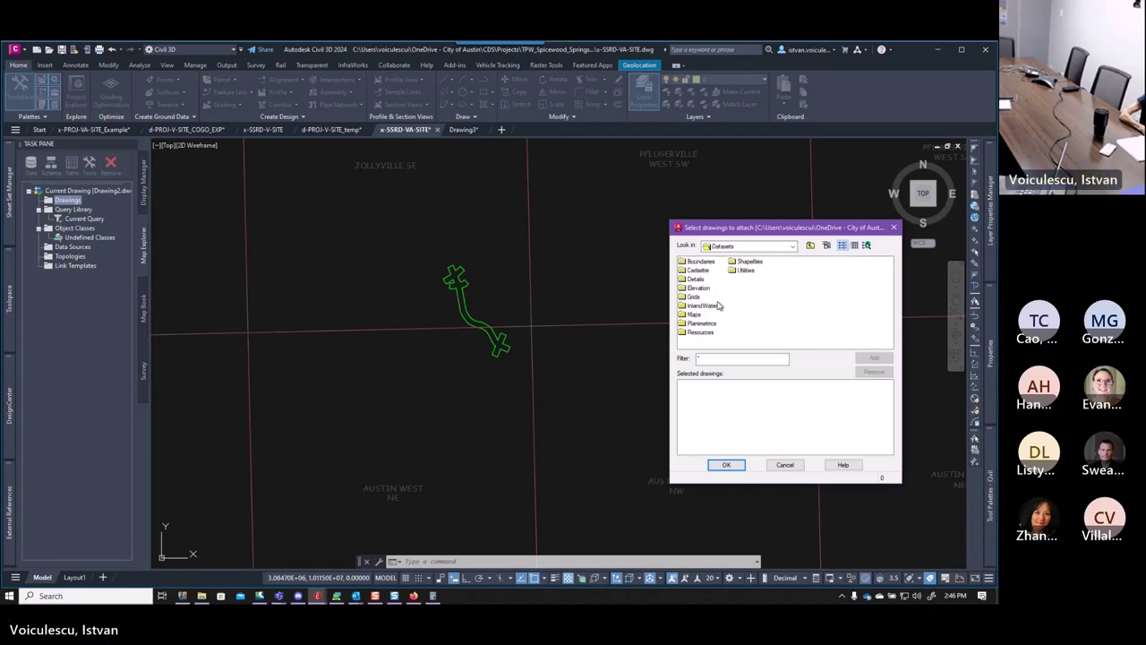
double_click(714, 324)
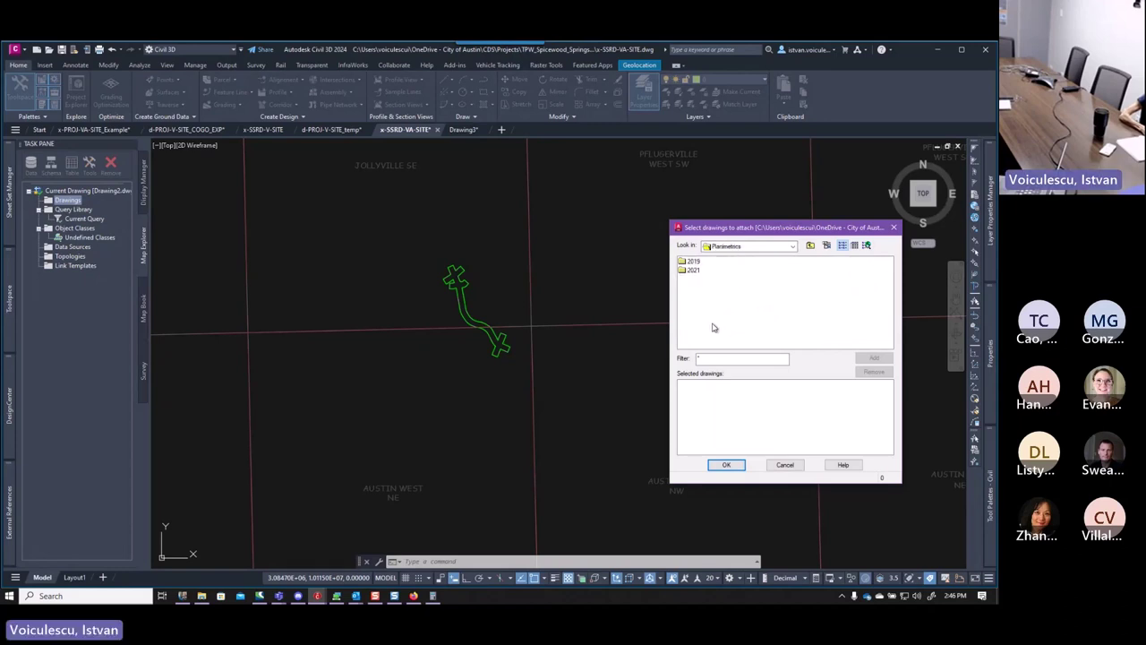
double_click(693, 271)
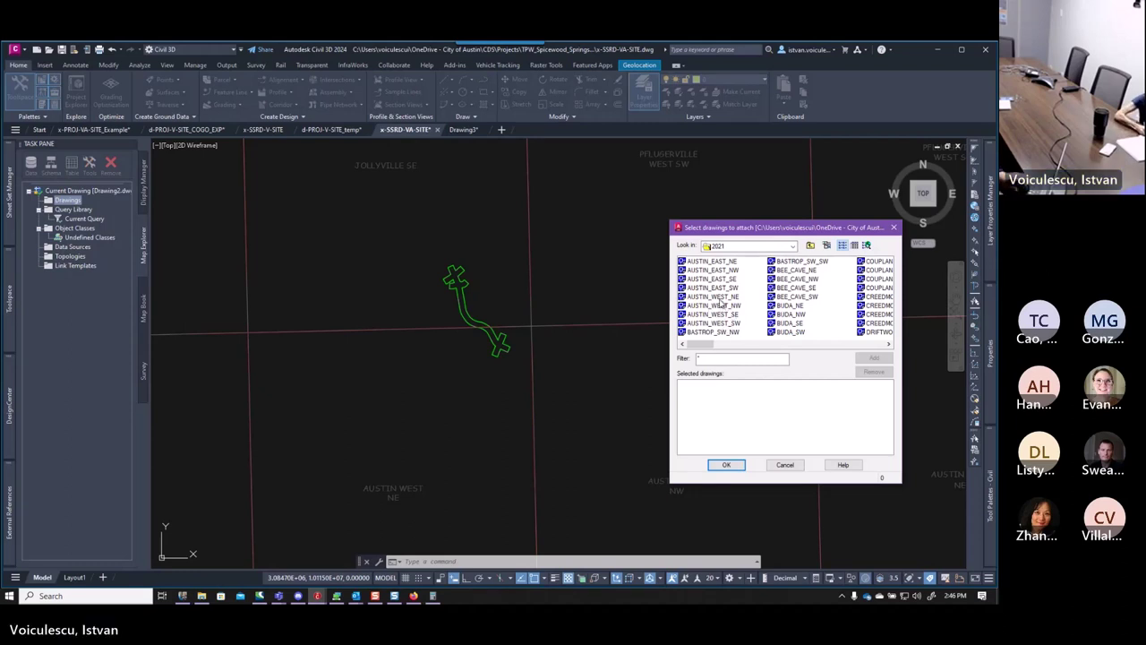
Attach the AUSTIN_WEST_NE and JOLLYVILLE_SE planimetric tiles as source drawings.
click(724, 299)
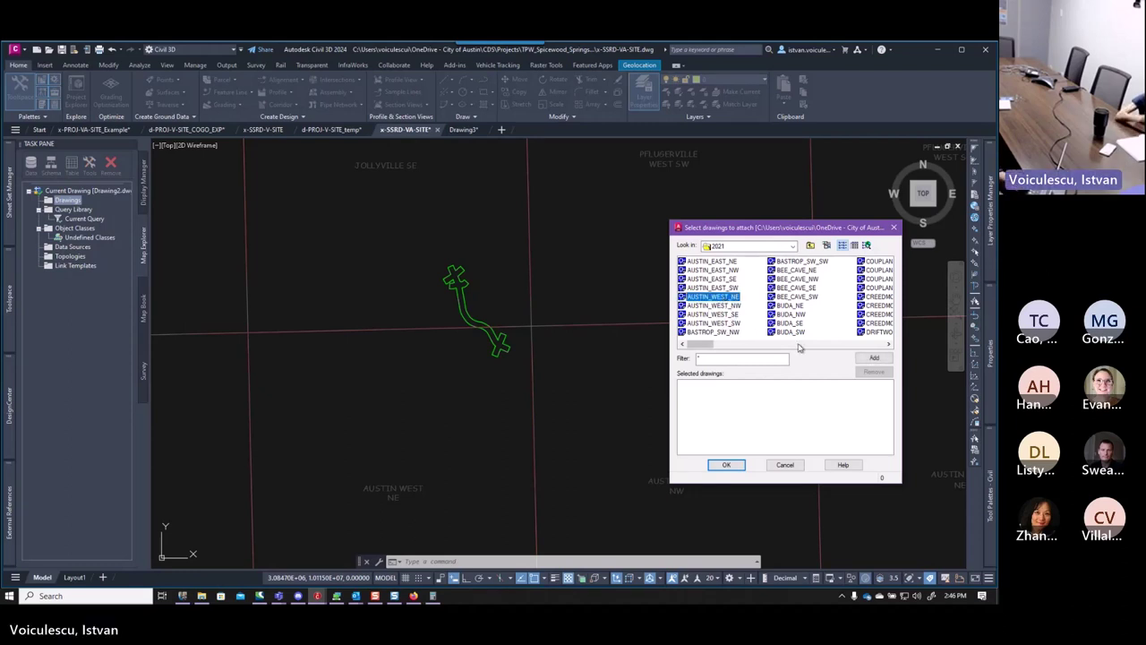
click(874, 358)
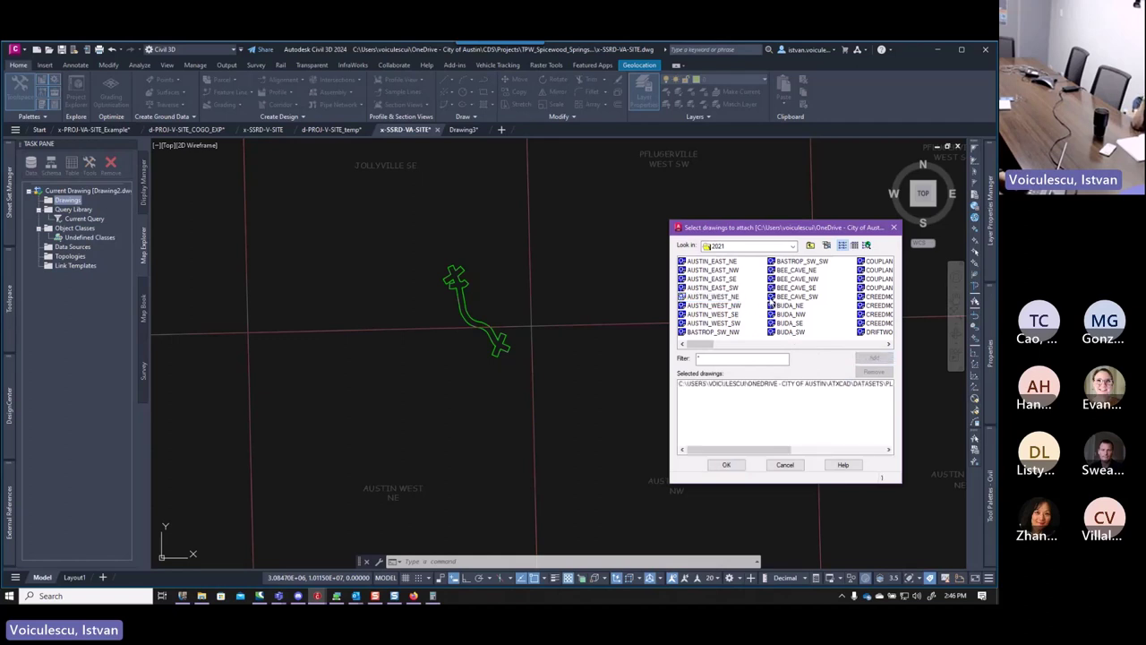
scroll(772, 303, down, 3)
click(772, 302)
key(Up)
key(Up)
key(Up)
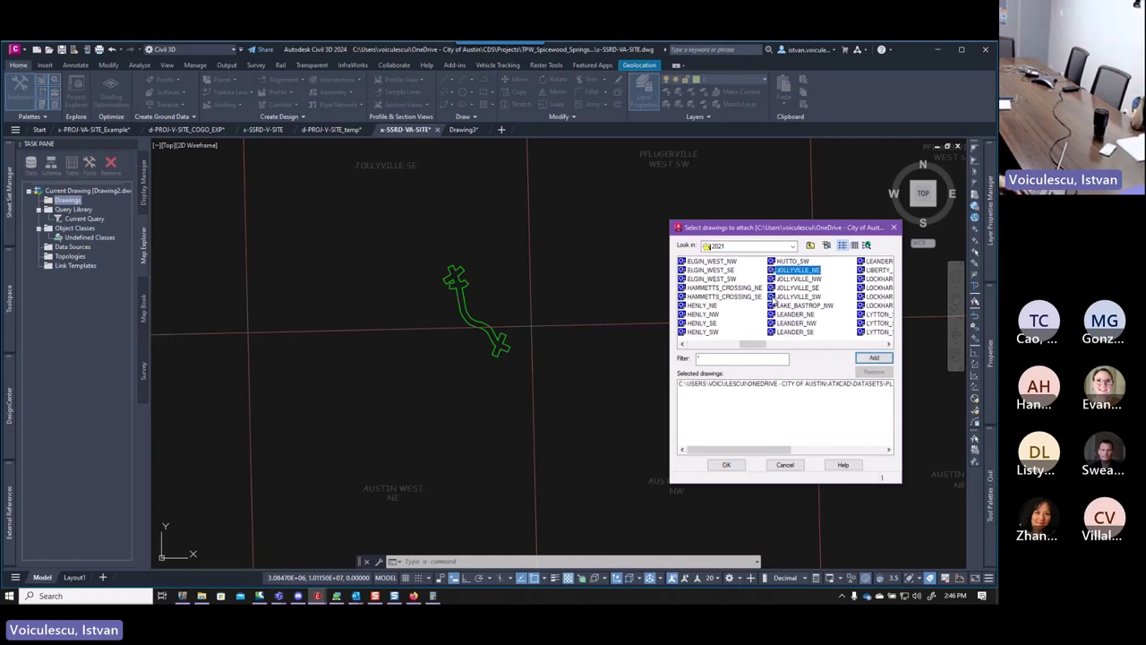
click(797, 289)
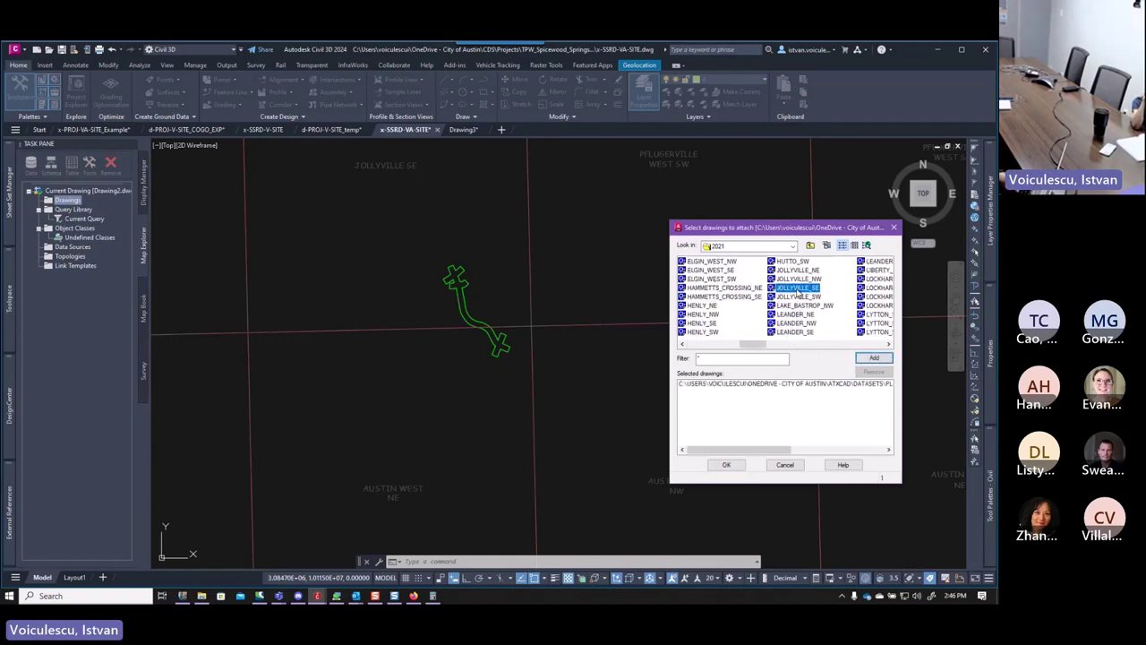
click(873, 358)
click(728, 465)
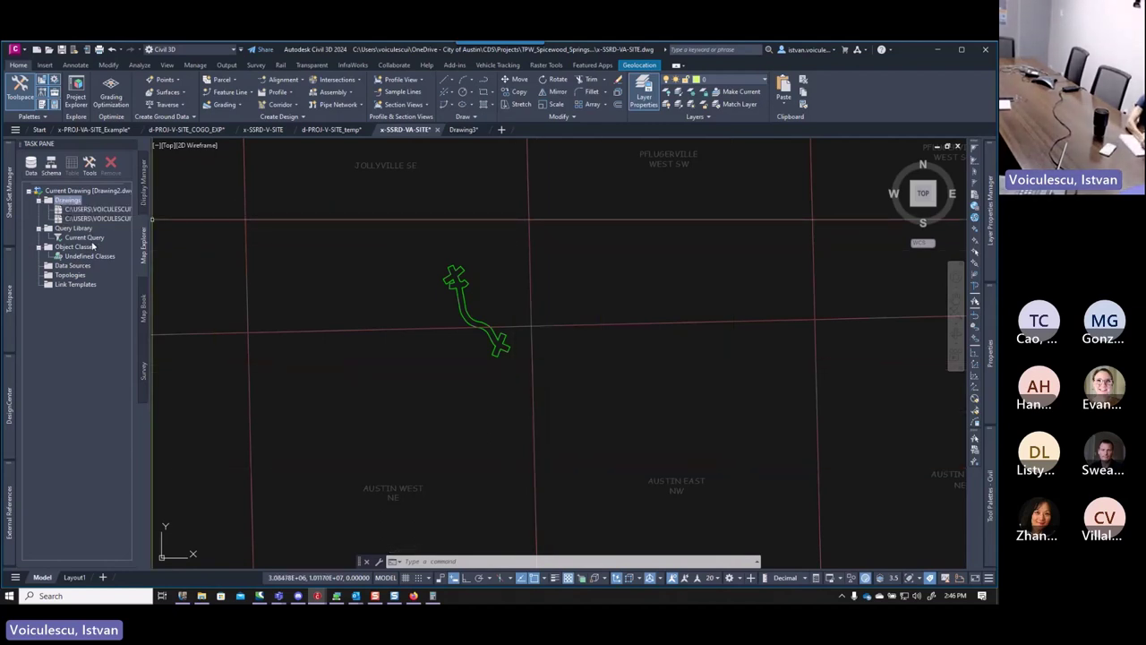
Define a location condition for the current query using the green corridor boundary as a polyline, with Crossing selection and Polygon mode.
click(86, 238)
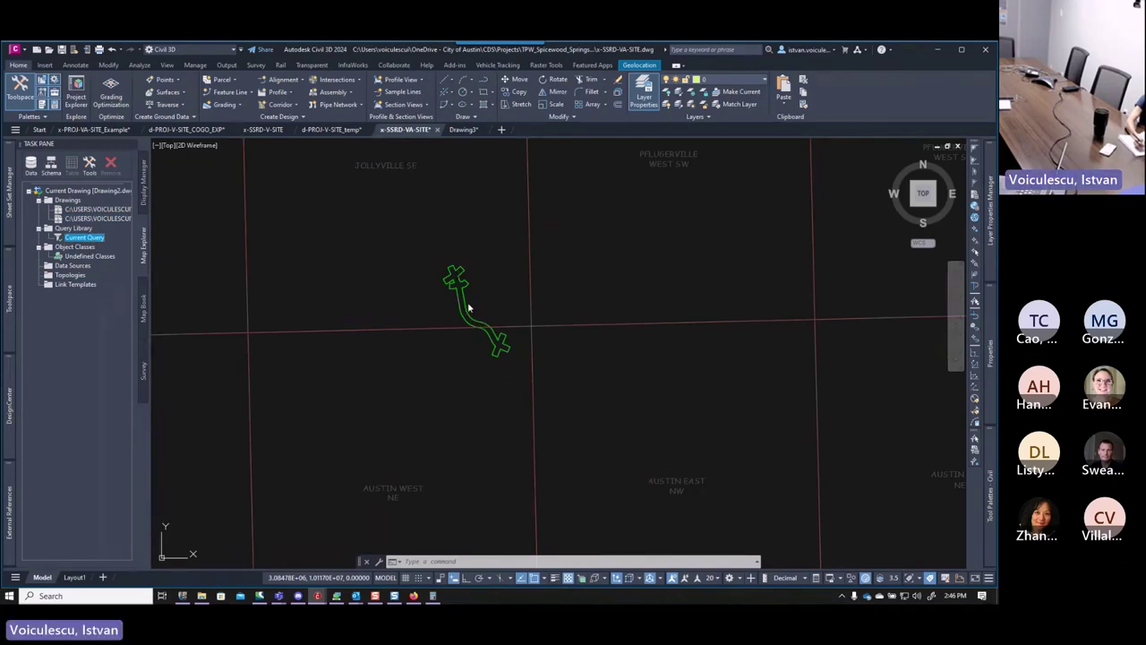
right_click(94, 240)
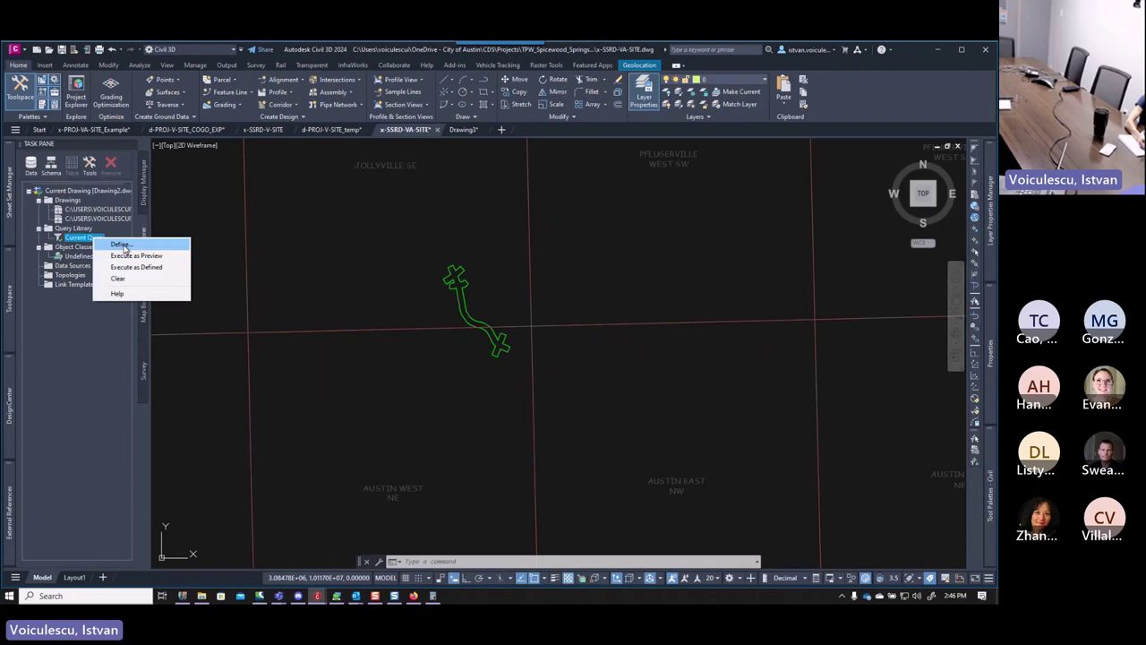
click(121, 244)
drag(471, 224, 455, 206)
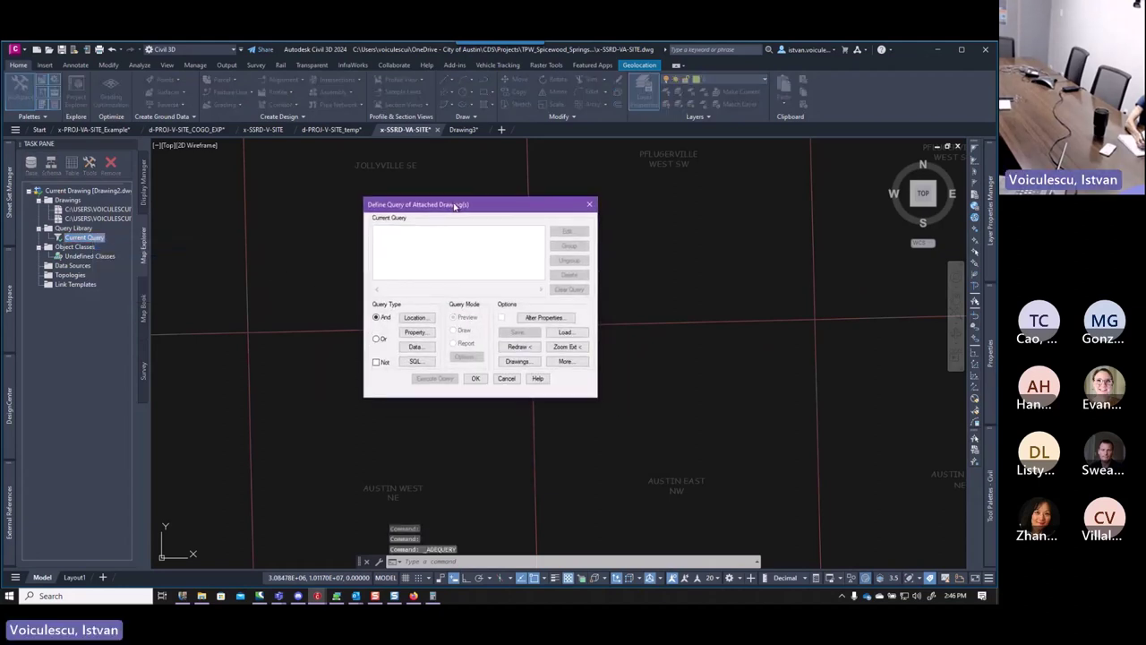
click(416, 318)
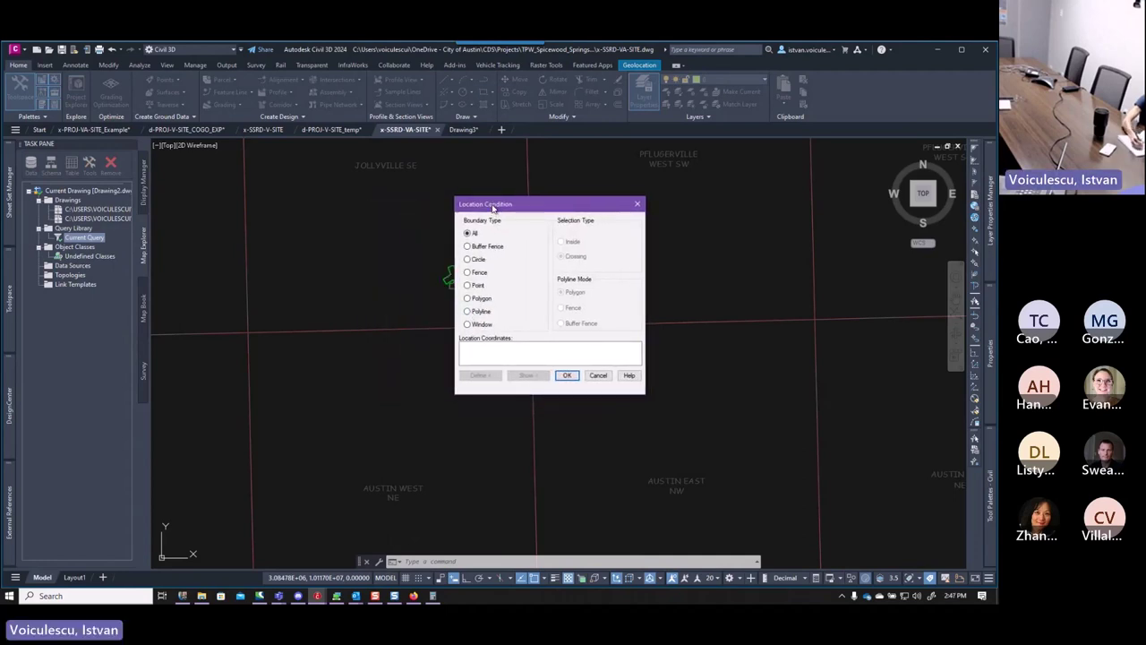
click(598, 327)
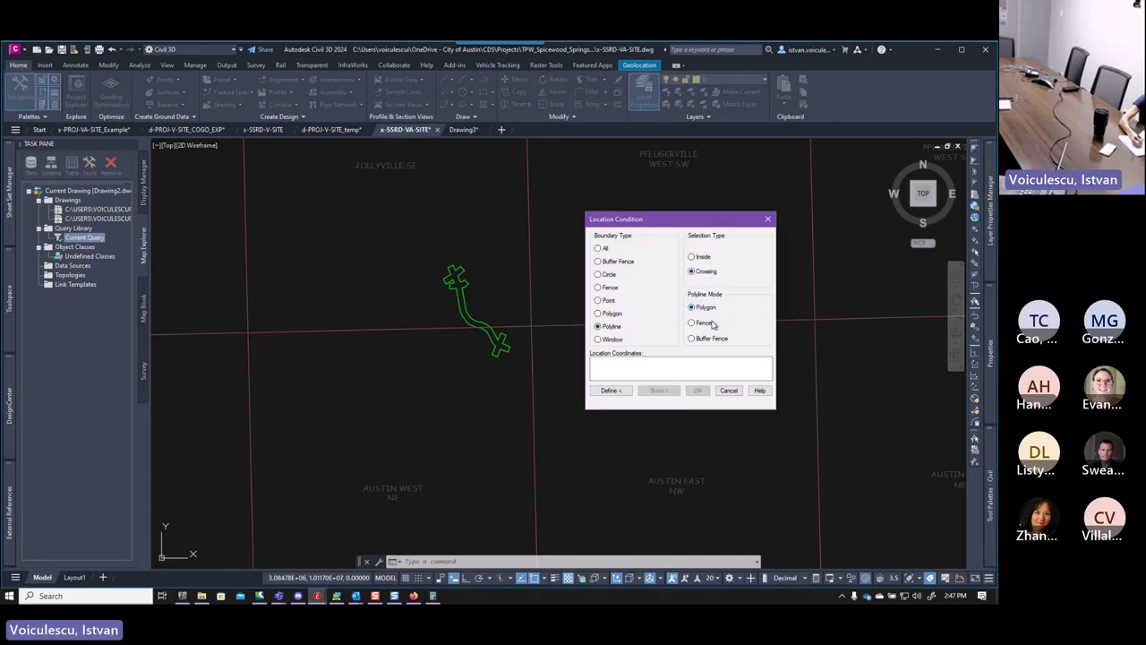
click(610, 392)
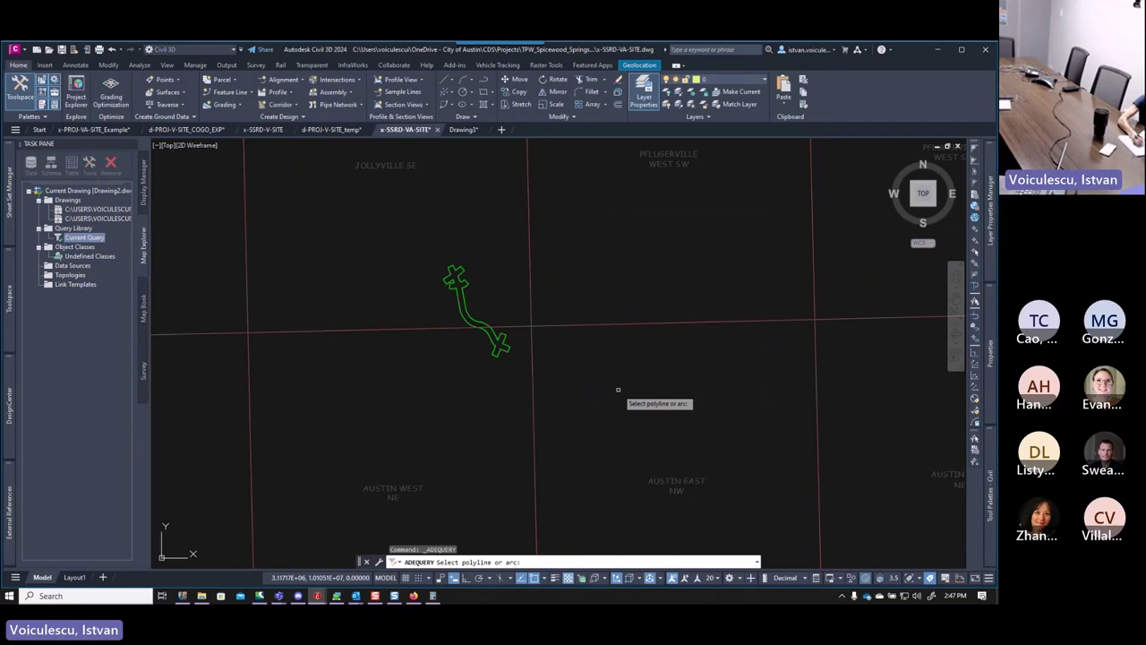
click(466, 310)
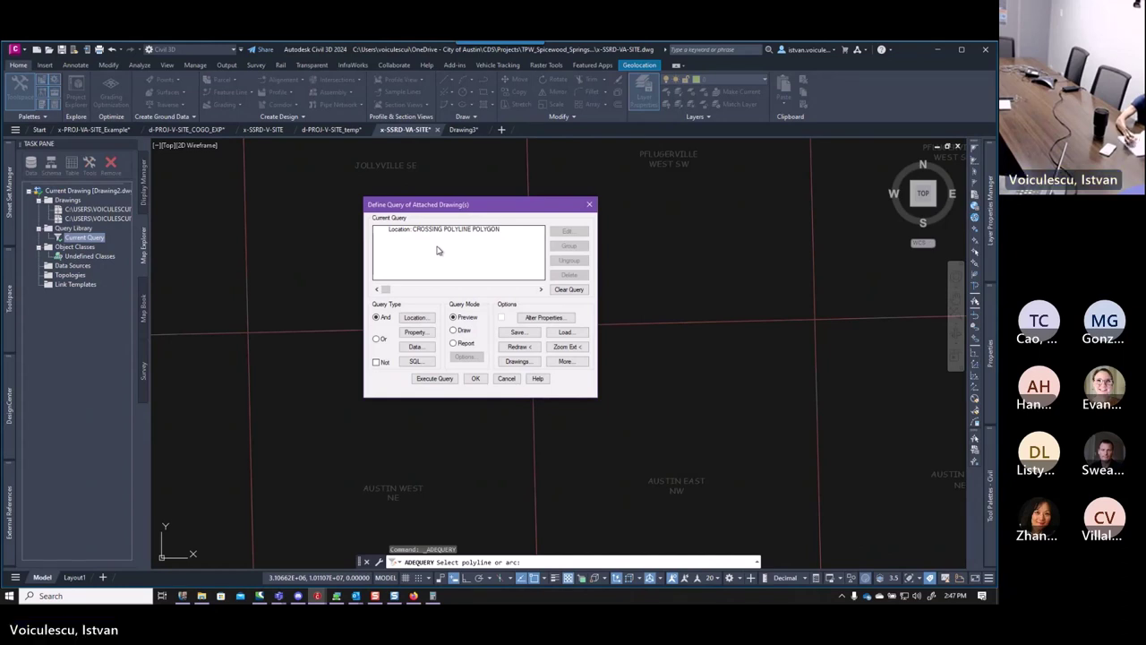
Set the query mode to Draw and execute the current query as defined.
click(456, 331)
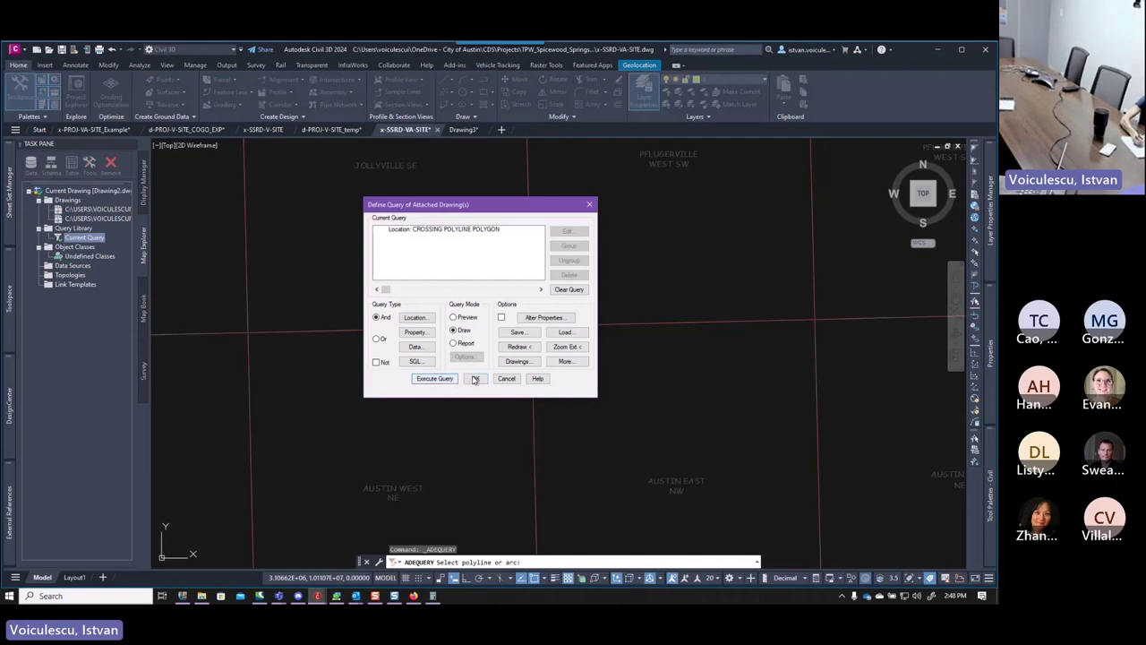
click(476, 379)
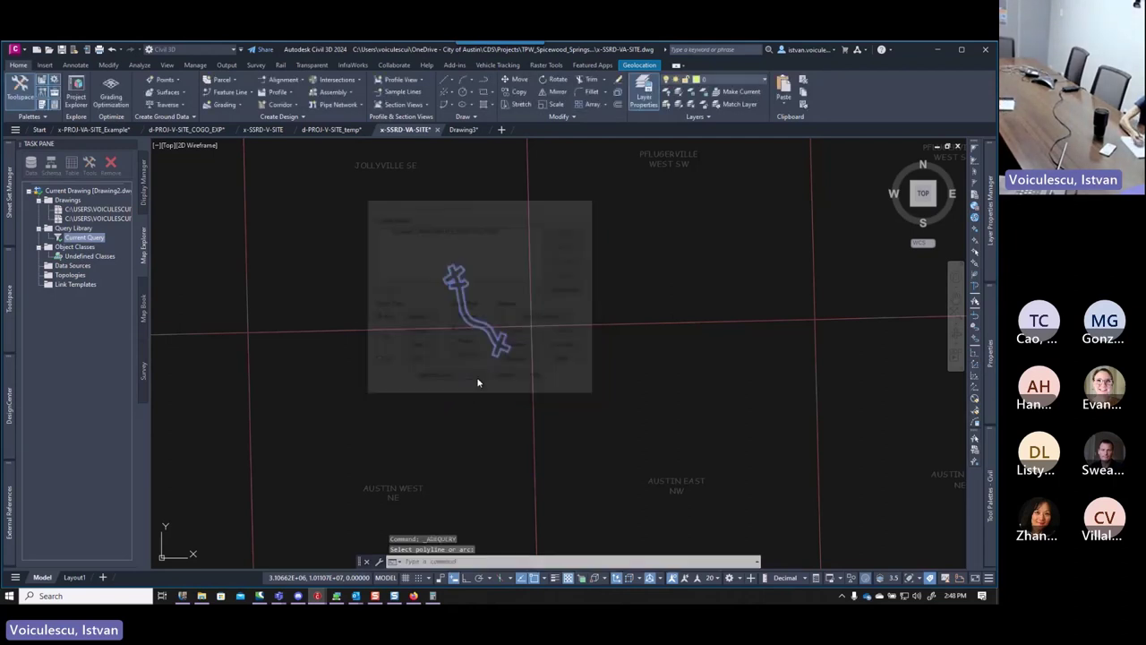
right_click(87, 239)
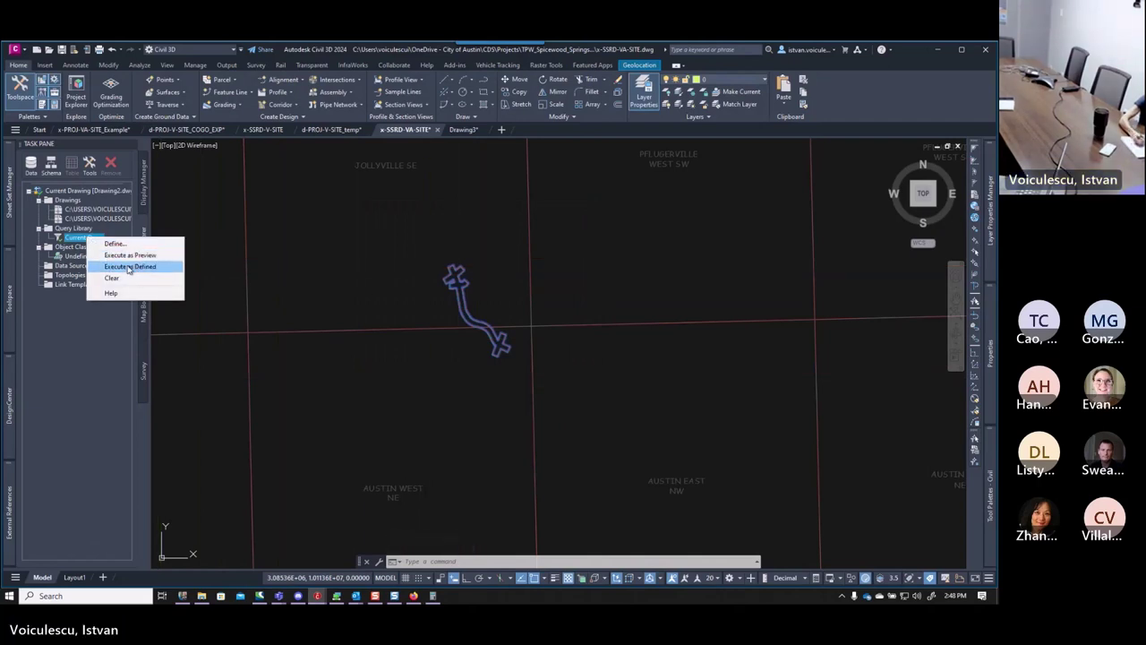
click(129, 267)
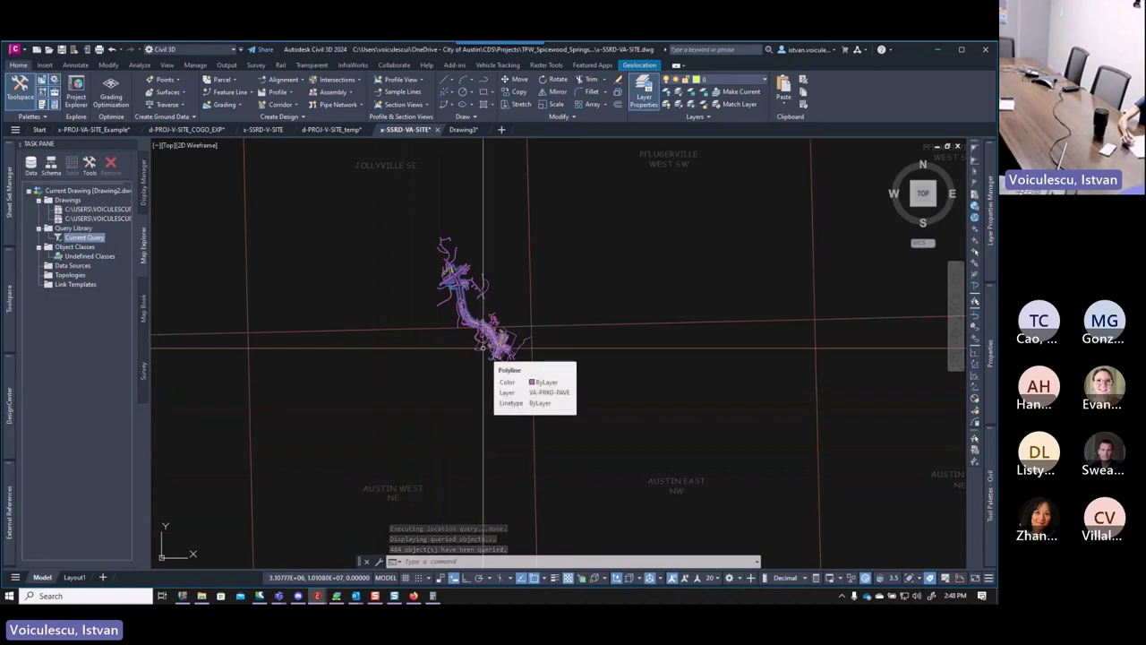
Detach both planimetric source drawings from the current drawing, keeping the queried linework.
scroll(483, 341, up, 10)
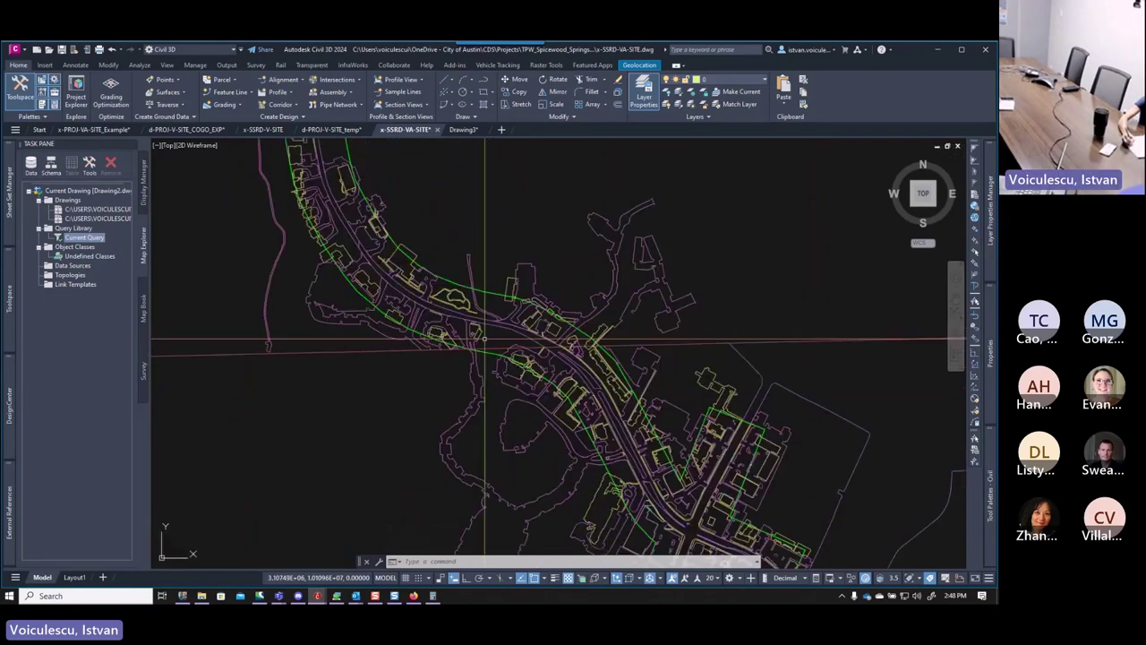
scroll(484, 341, down, 6)
scroll(421, 219, up, 5)
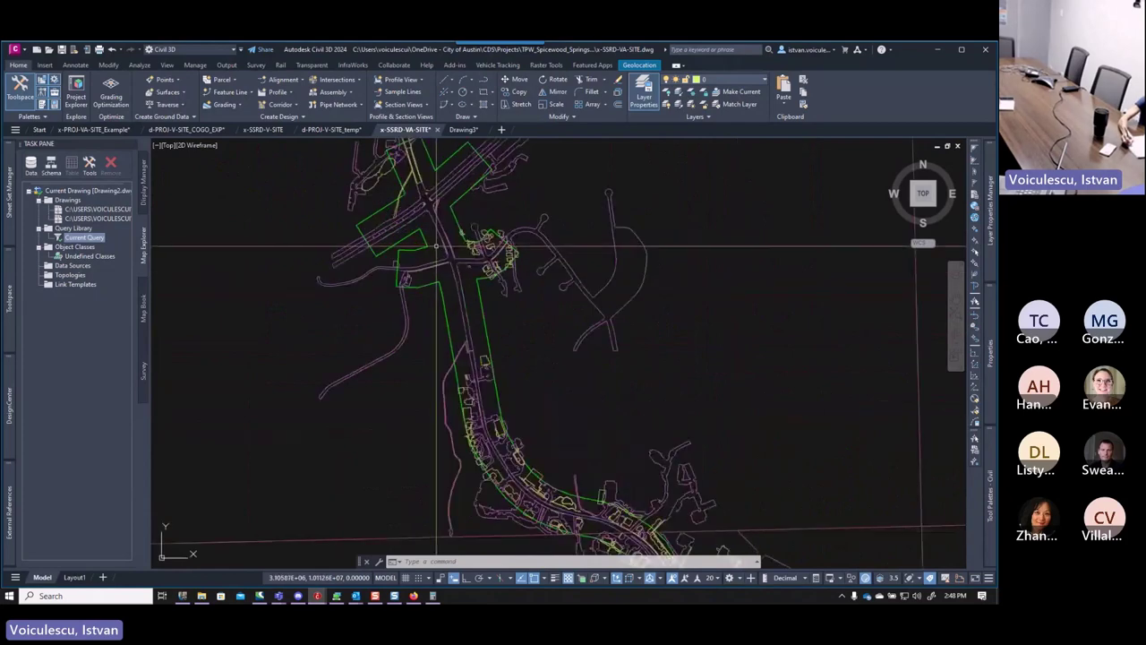
scroll(490, 354, up, 8)
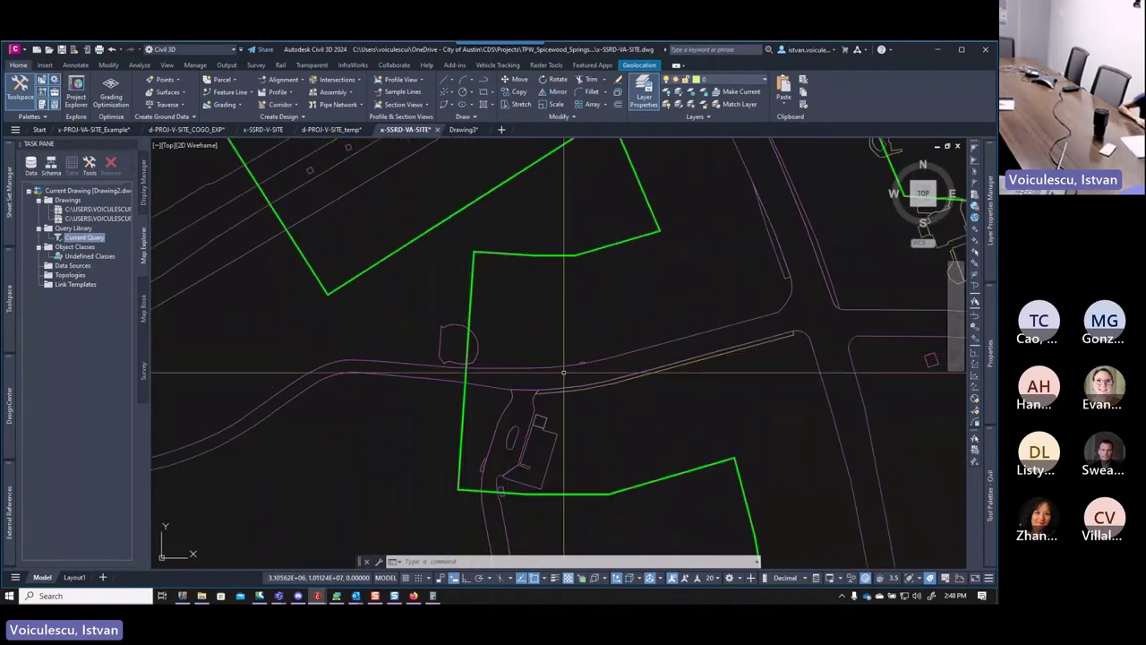
scroll(466, 369, down, 4)
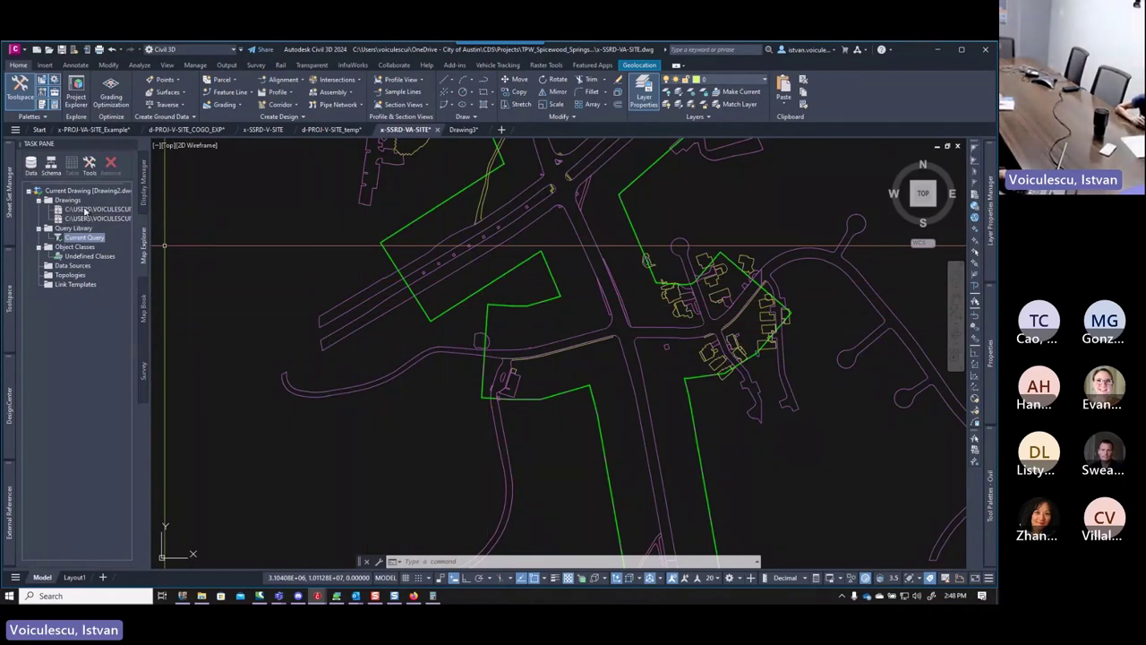
right_click(85, 210)
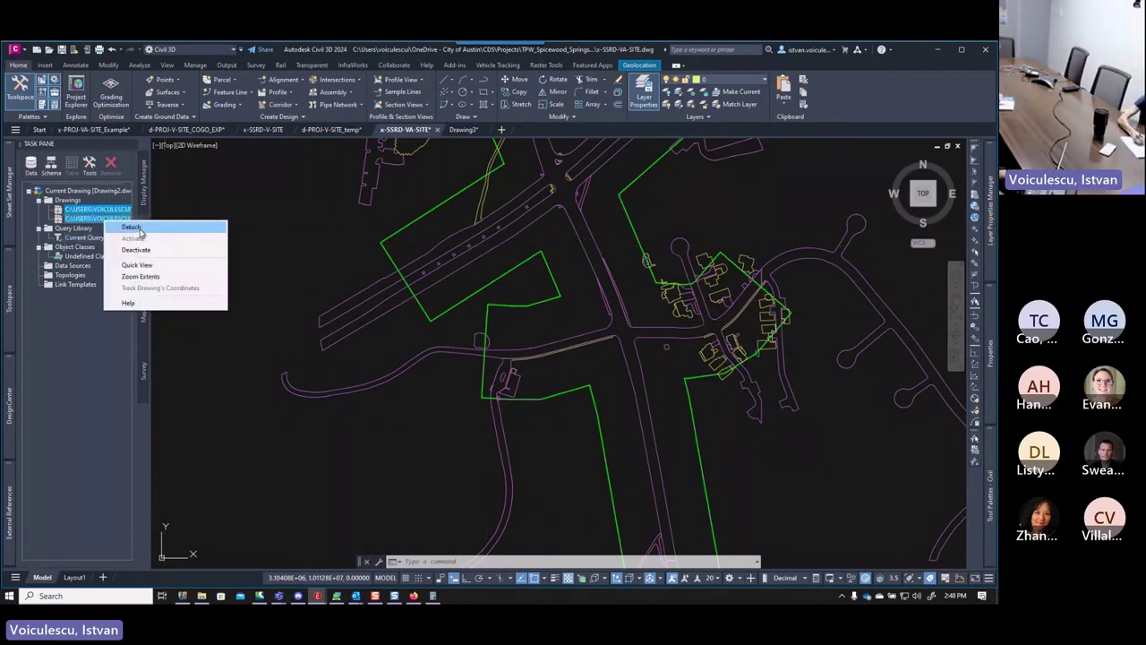
click(140, 229)
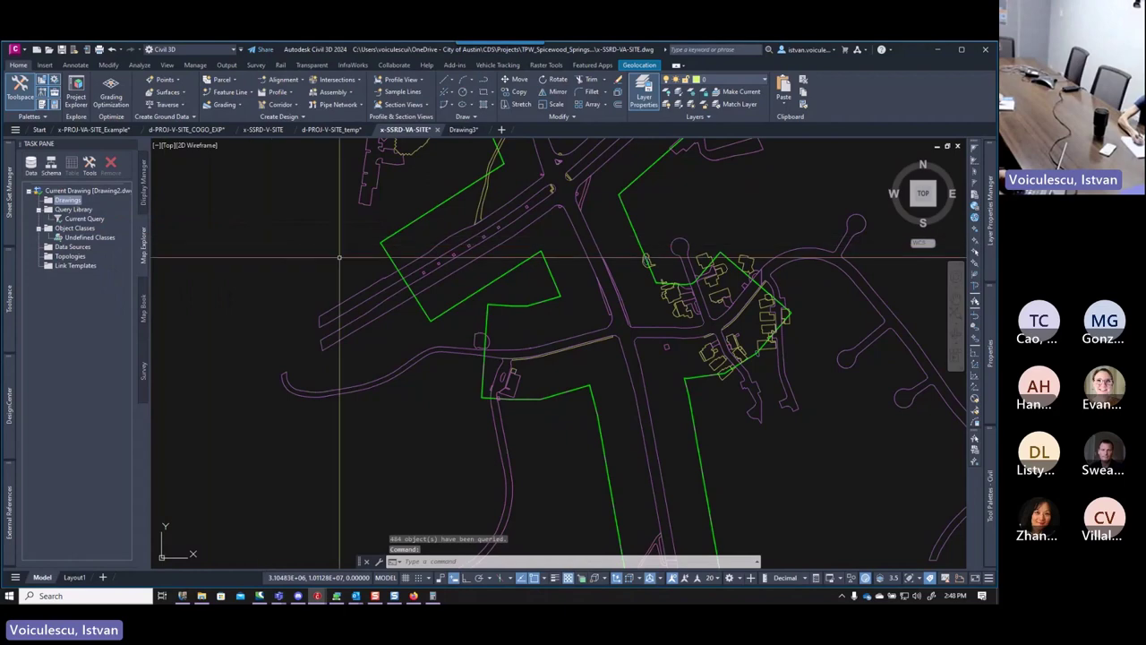
Start attaching source drawings, go up to the DATASETS folder and look through its Boundaries drawings.
scroll(358, 278, down, 4)
scroll(358, 278, down, 3)
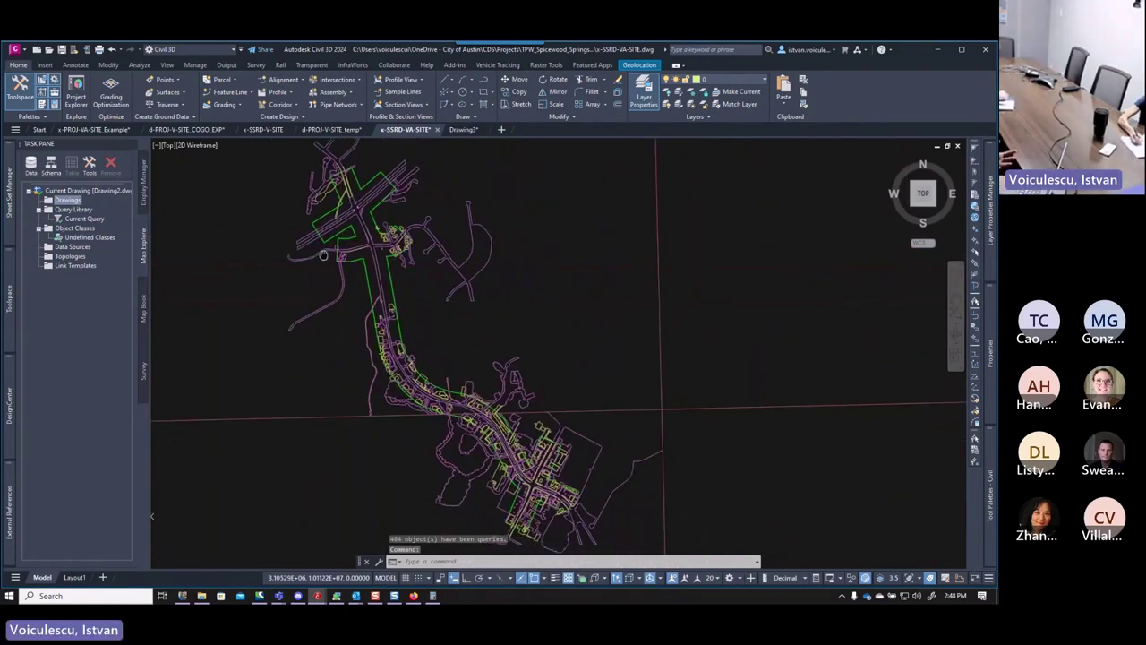
scroll(323, 255, down, 1)
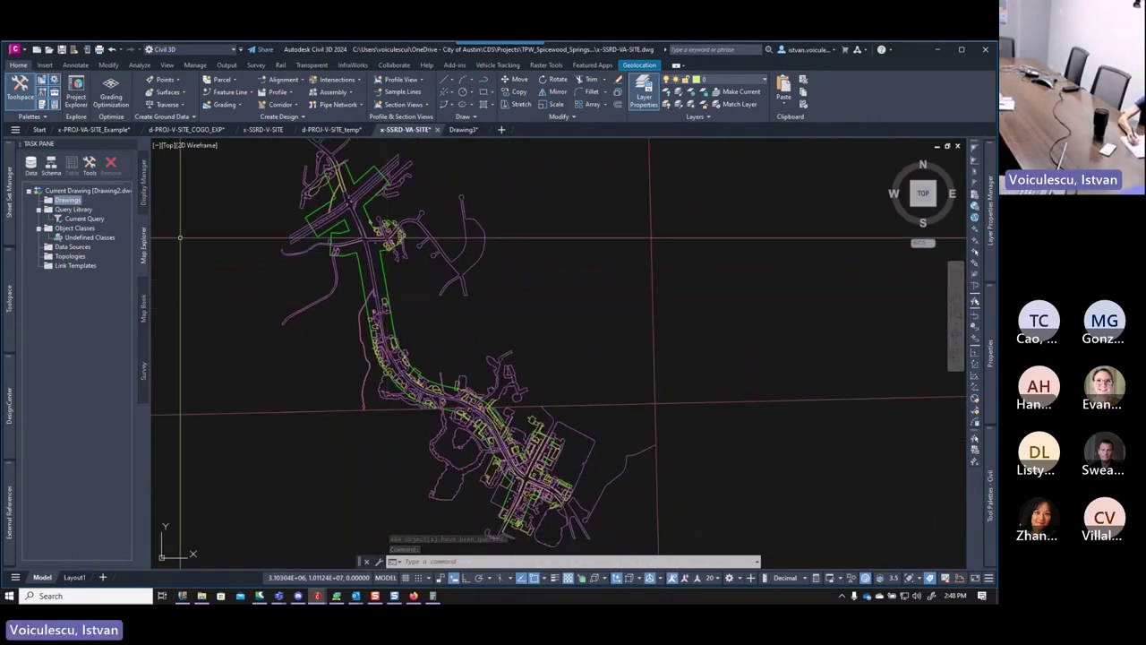
right_click(80, 206)
click(101, 205)
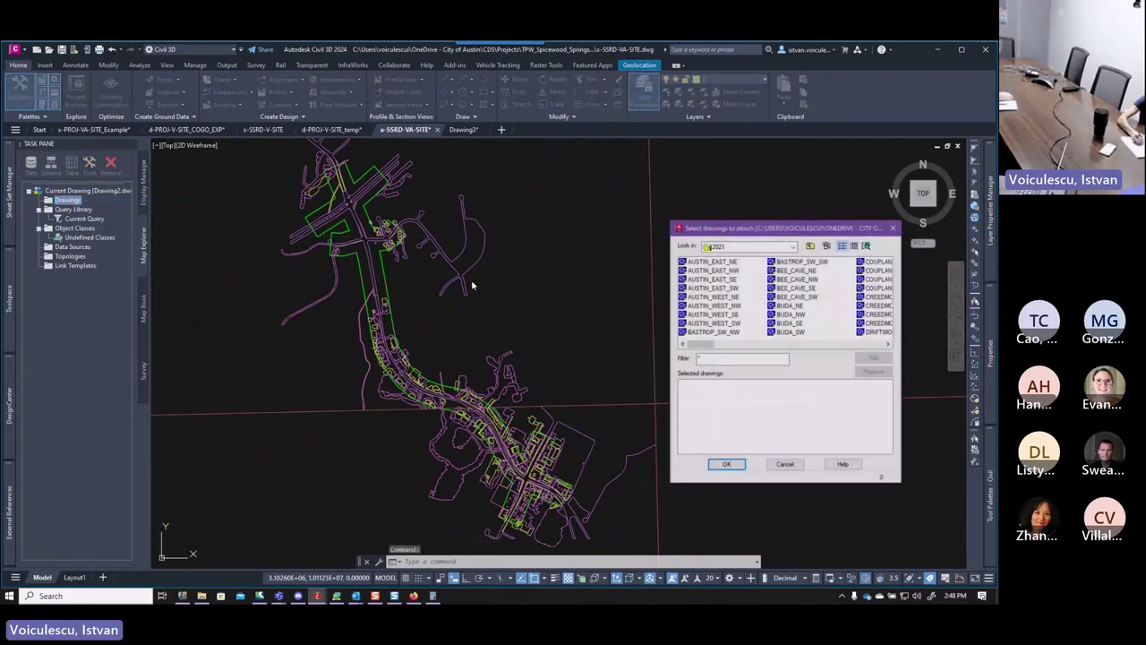
click(812, 247)
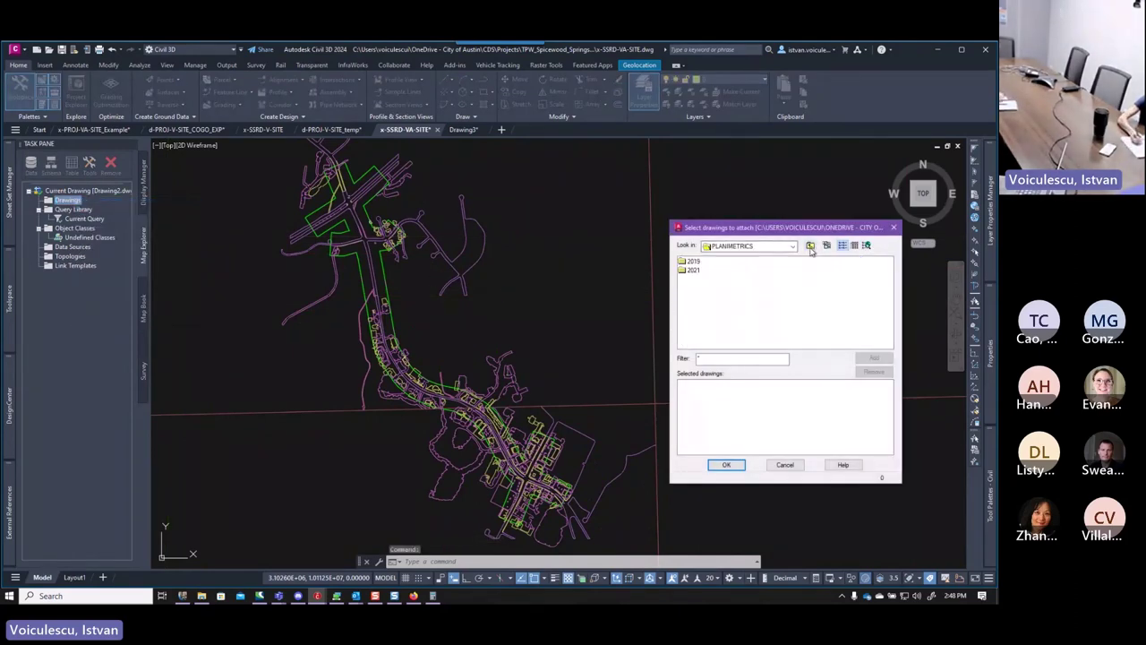
click(810, 247)
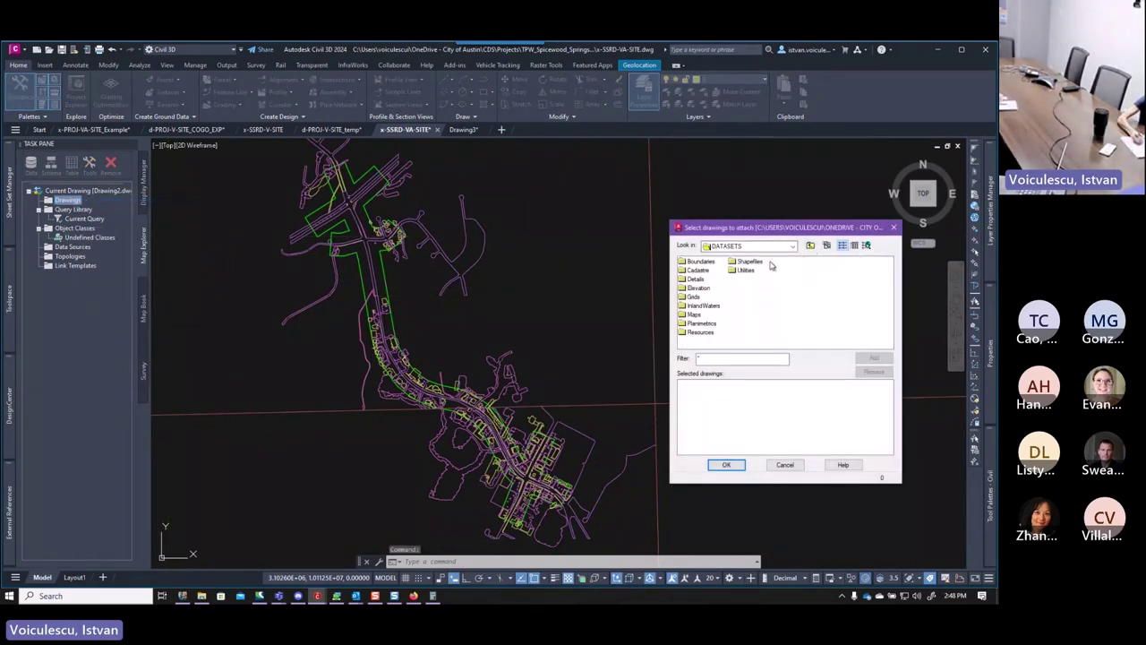
double_click(702, 262)
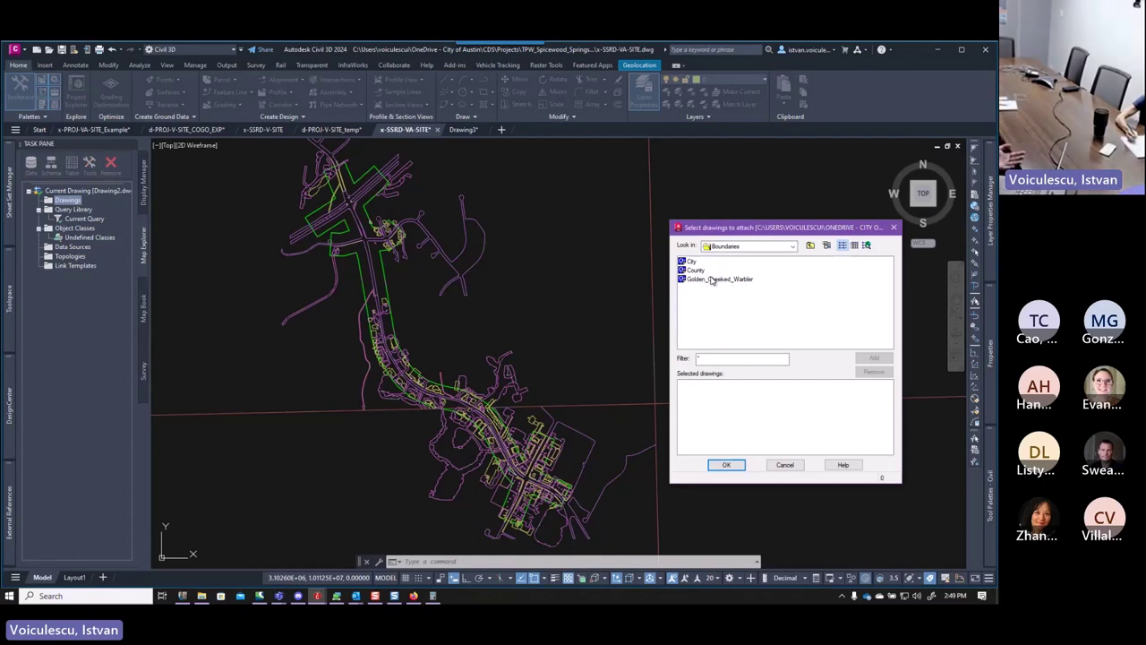
click(811, 248)
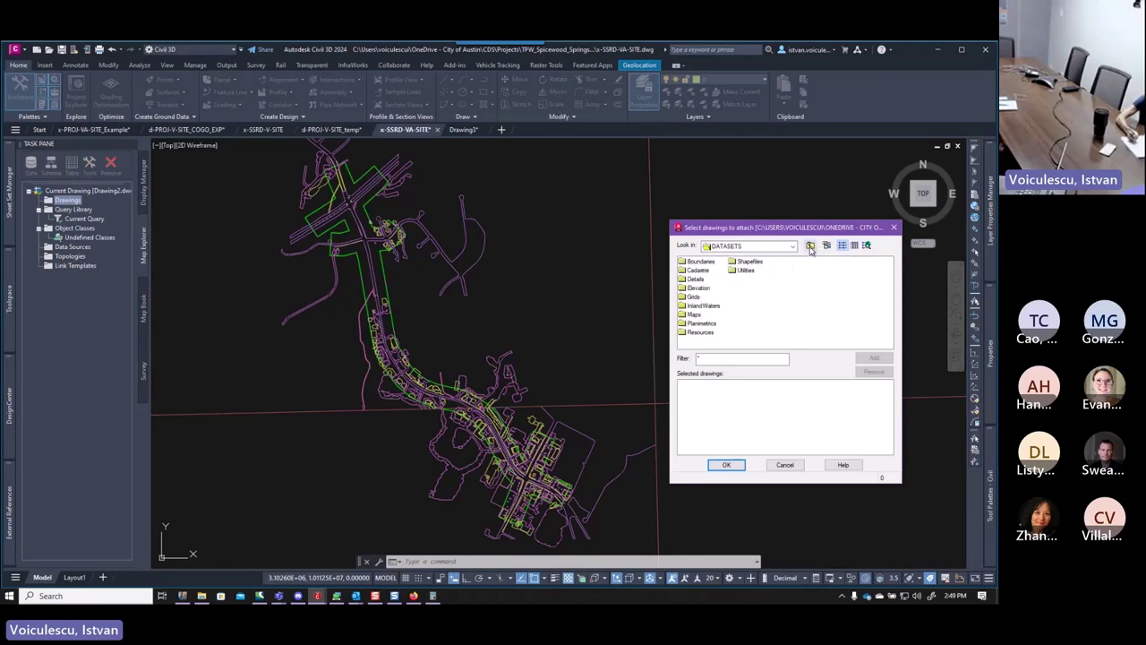
Add the Easement, Easement_Text and Travis_County_Parcels drawings from the Cadastre folder to the selection of source drawings to attach.
double_click(698, 271)
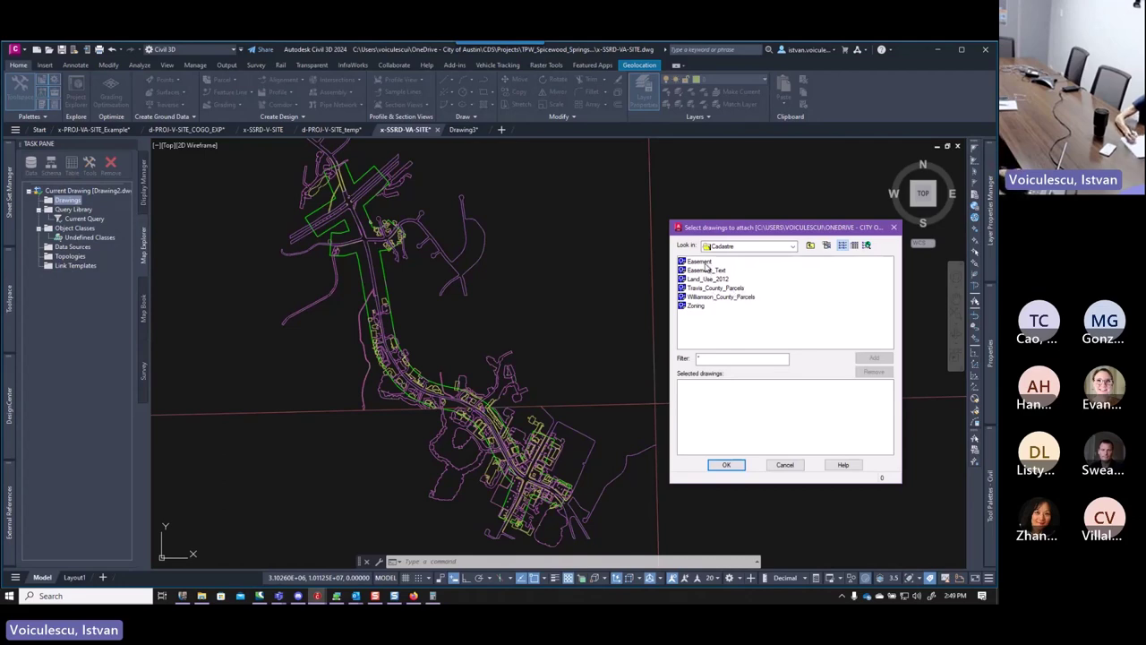
click(703, 261)
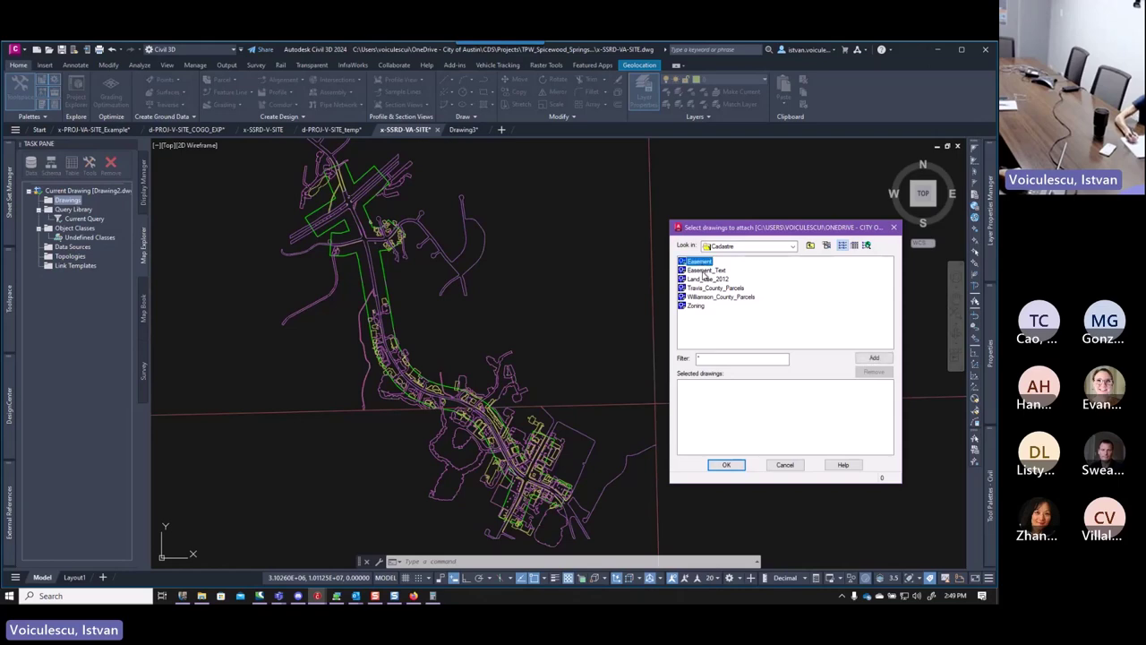
shift+click(707, 270)
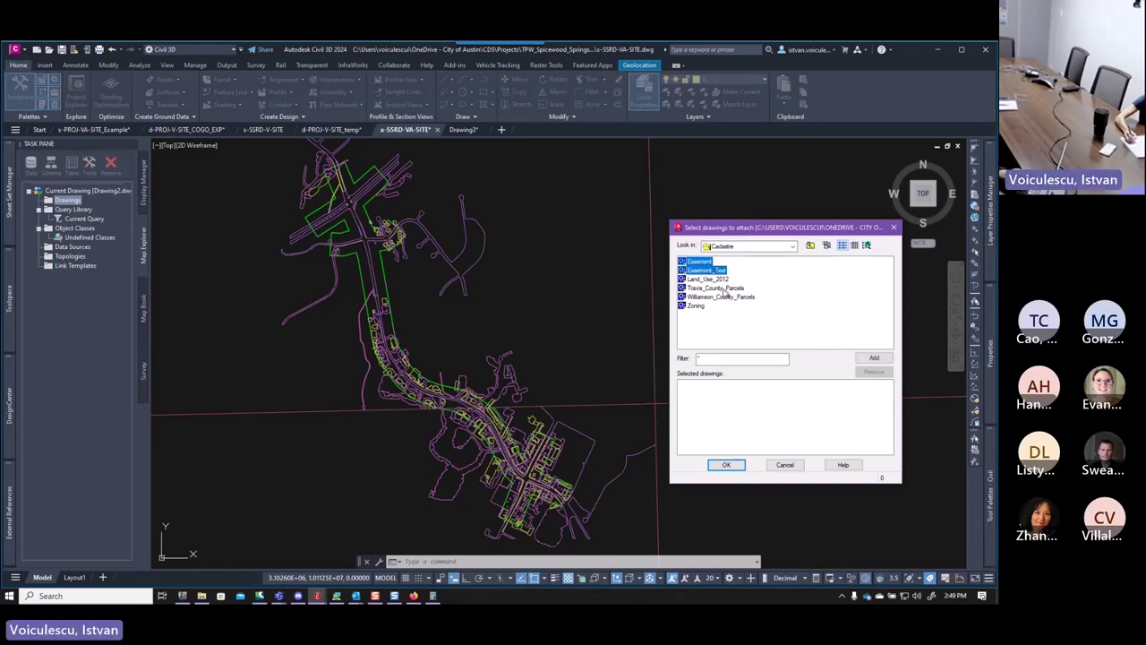
ctrl+click(717, 288)
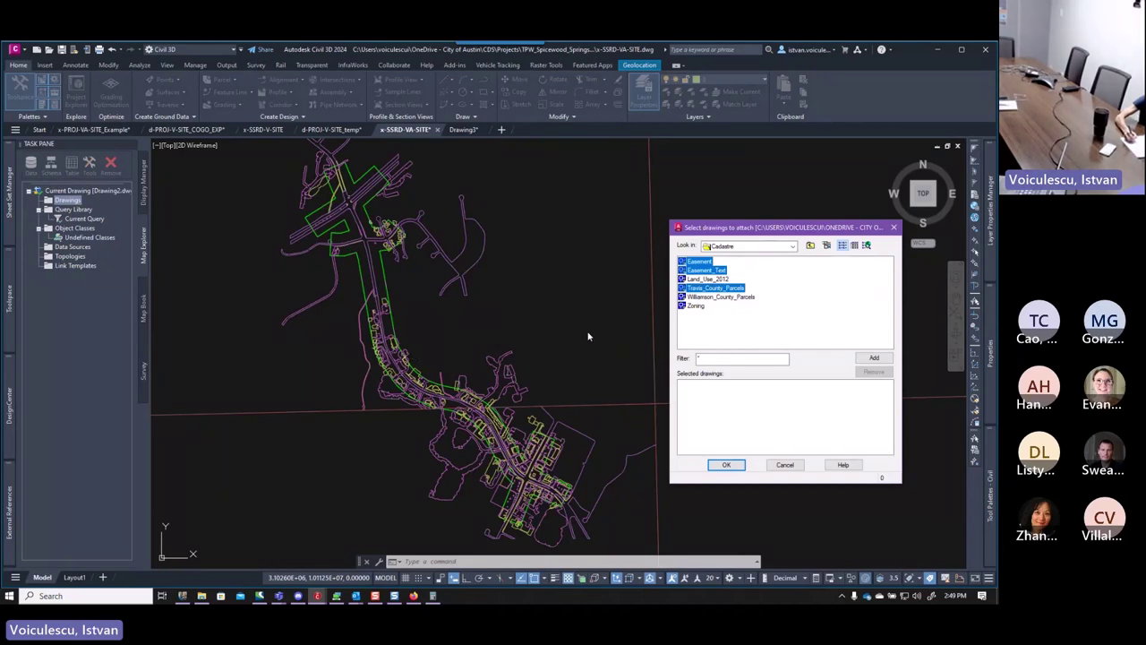
click(875, 359)
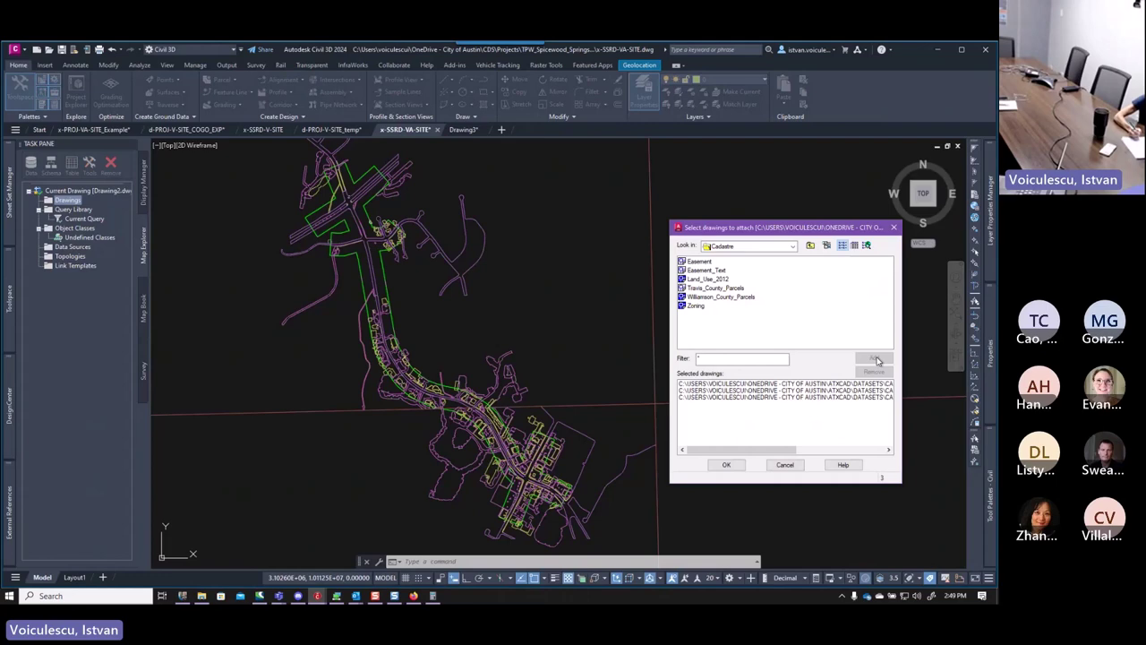
Add the Creeks and FloodPlain_FEMA drawings from the InlandWaters dataset folder to the drawings selected for attachment.
click(810, 246)
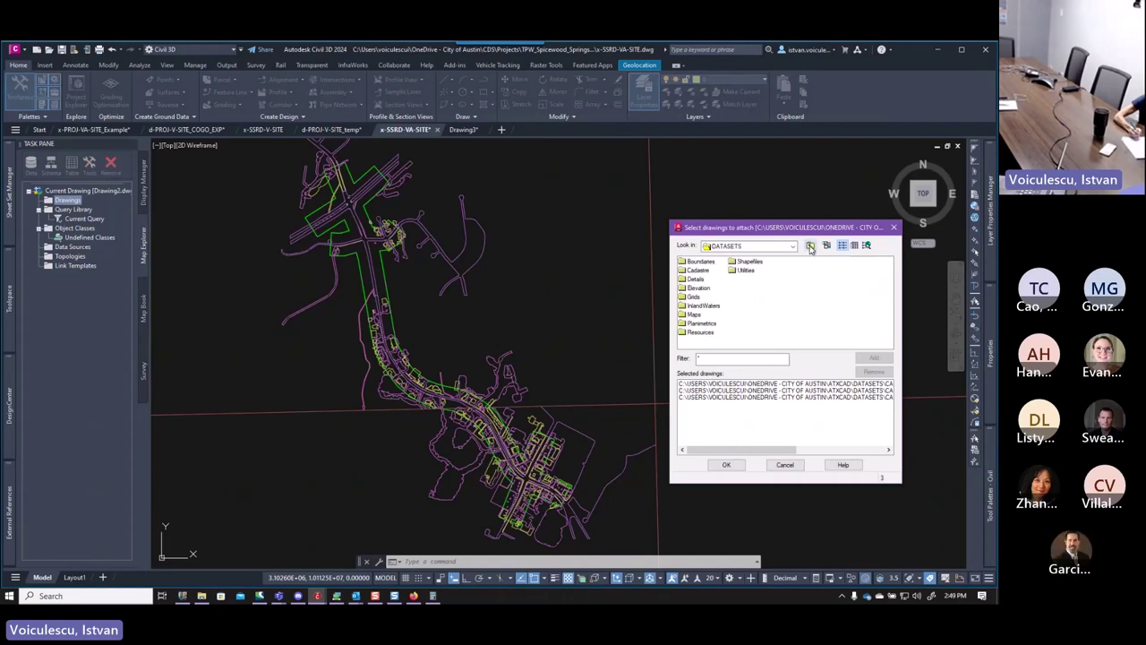
double_click(698, 307)
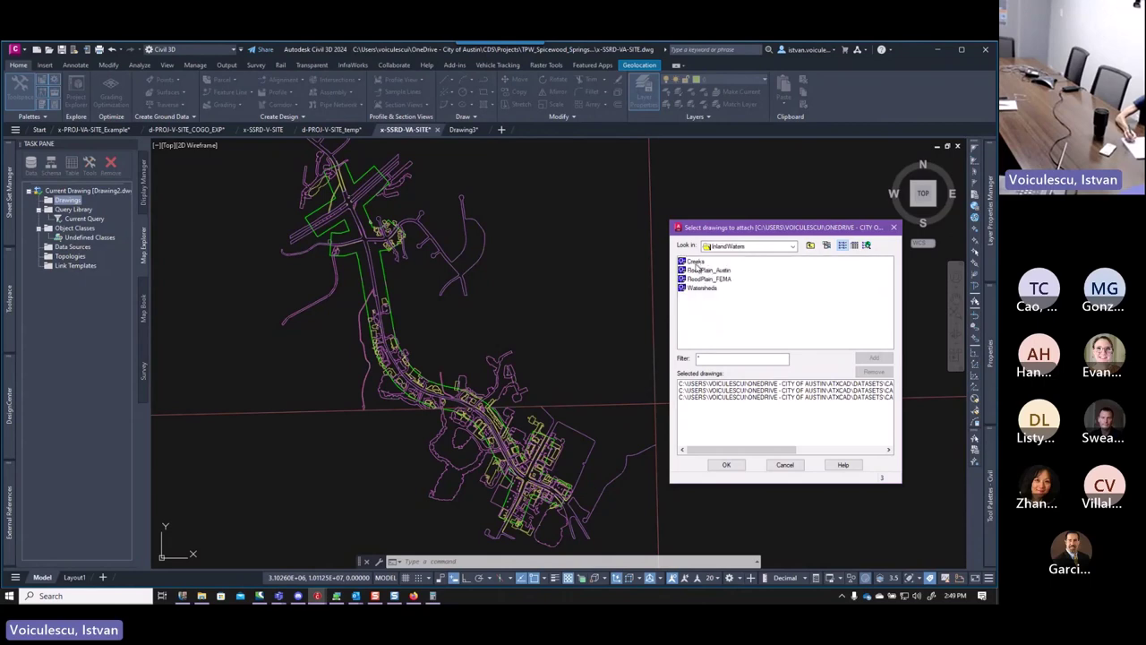
click(696, 261)
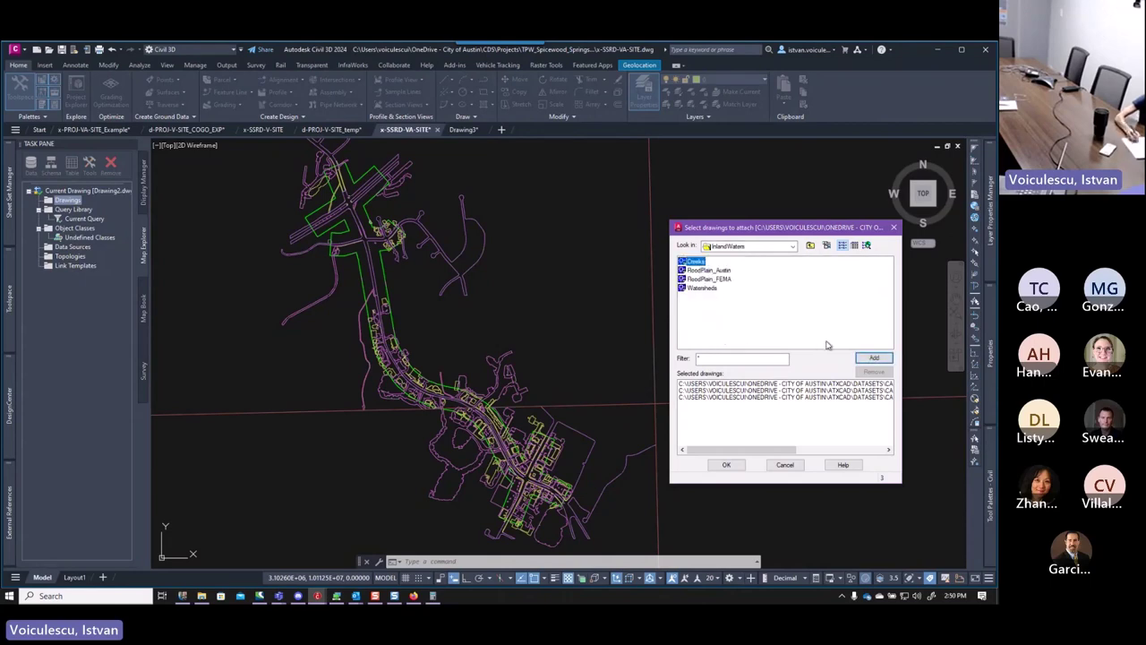
click(875, 359)
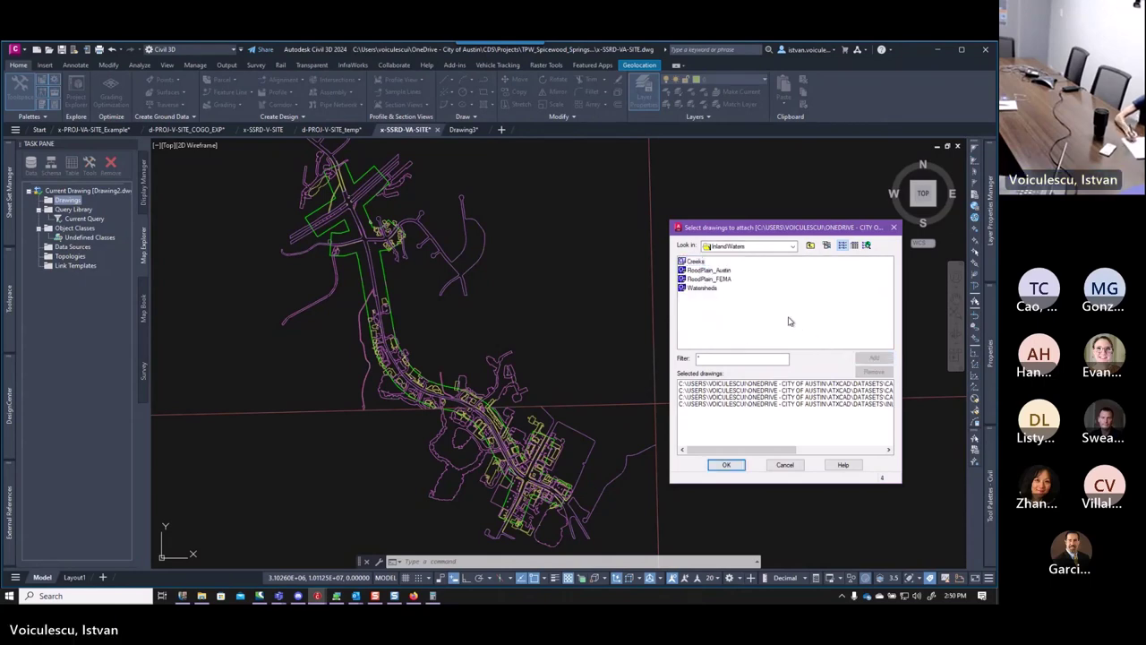
click(722, 279)
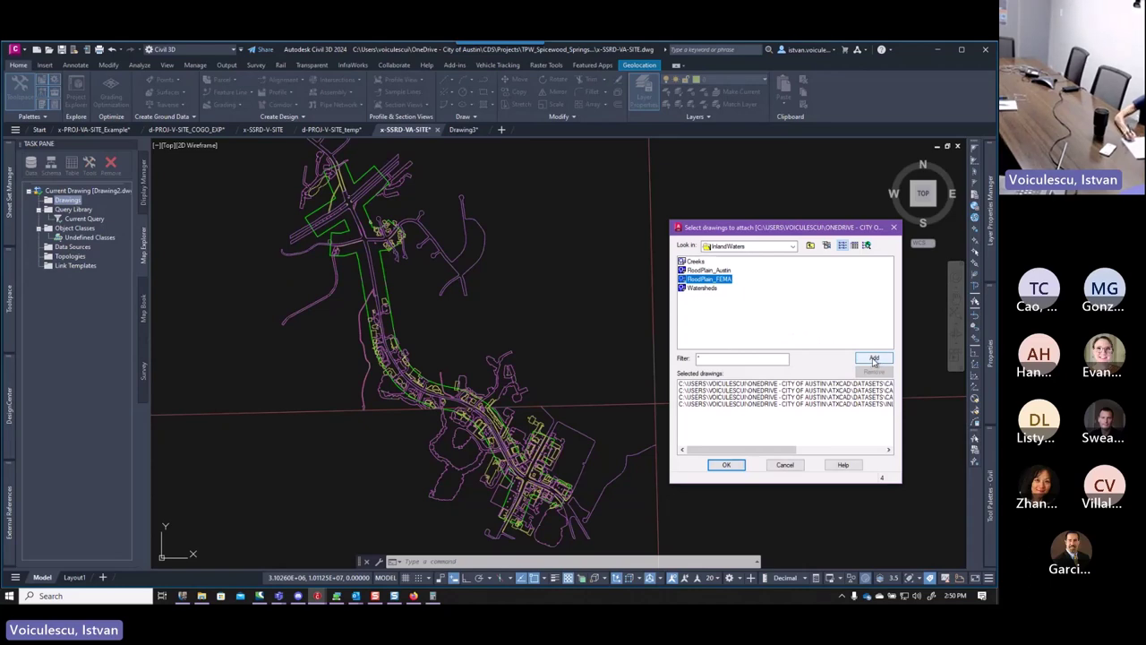
click(875, 359)
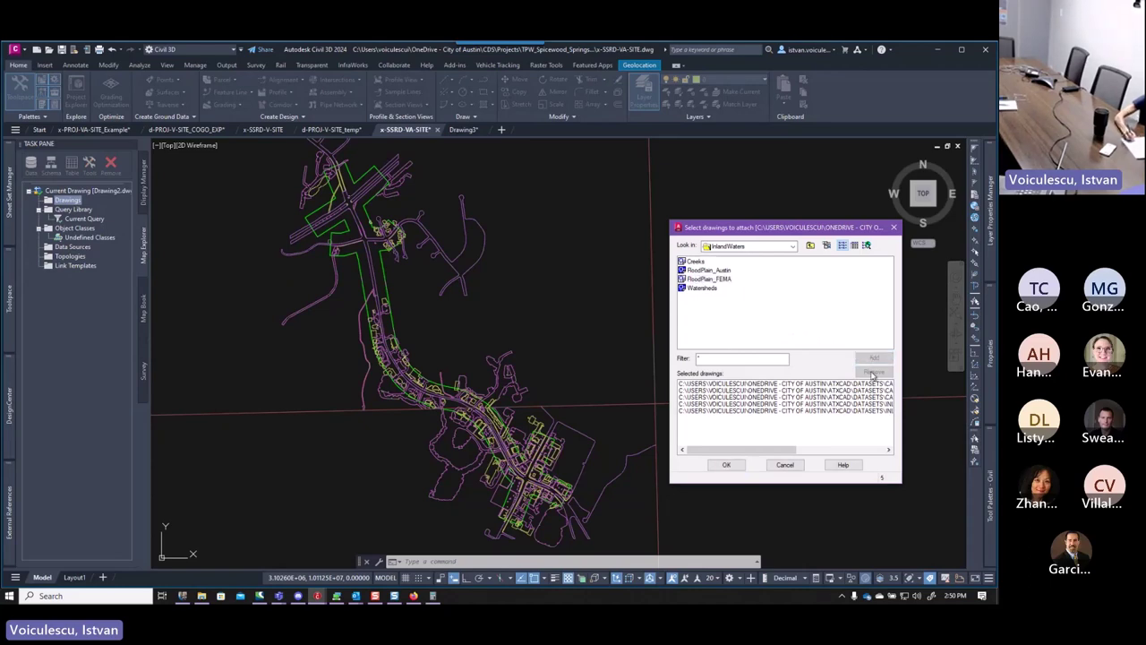
Add the Roads_Names drawing from the Maps dataset folder and attach all the selected drawings.
click(811, 245)
double_click(694, 315)
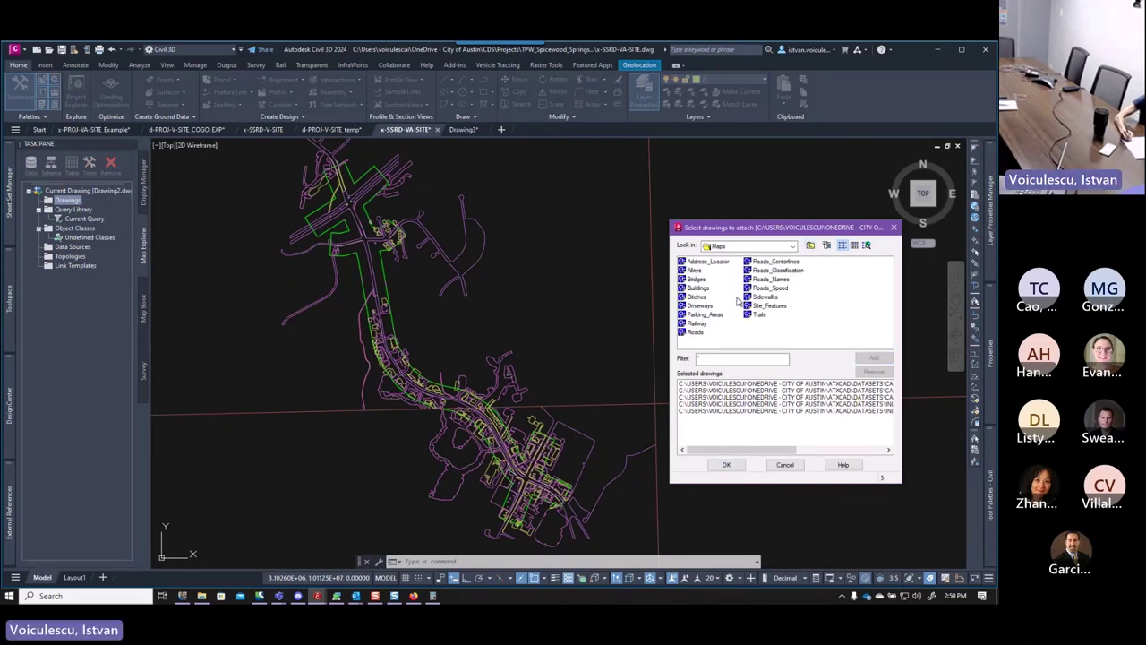
click(788, 279)
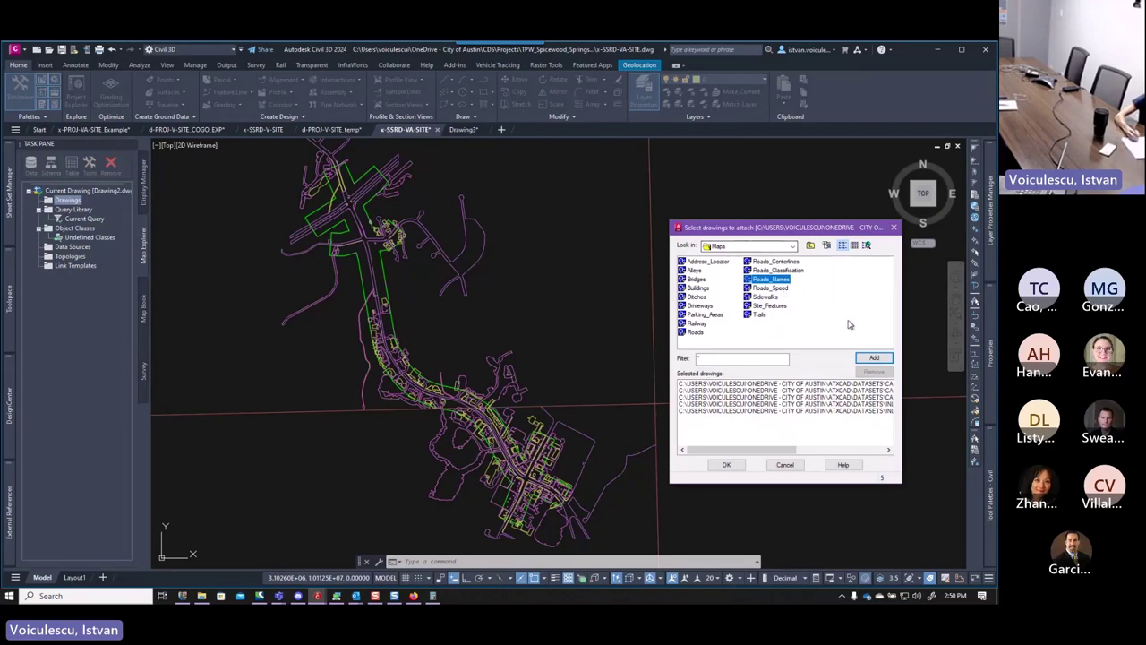
click(878, 357)
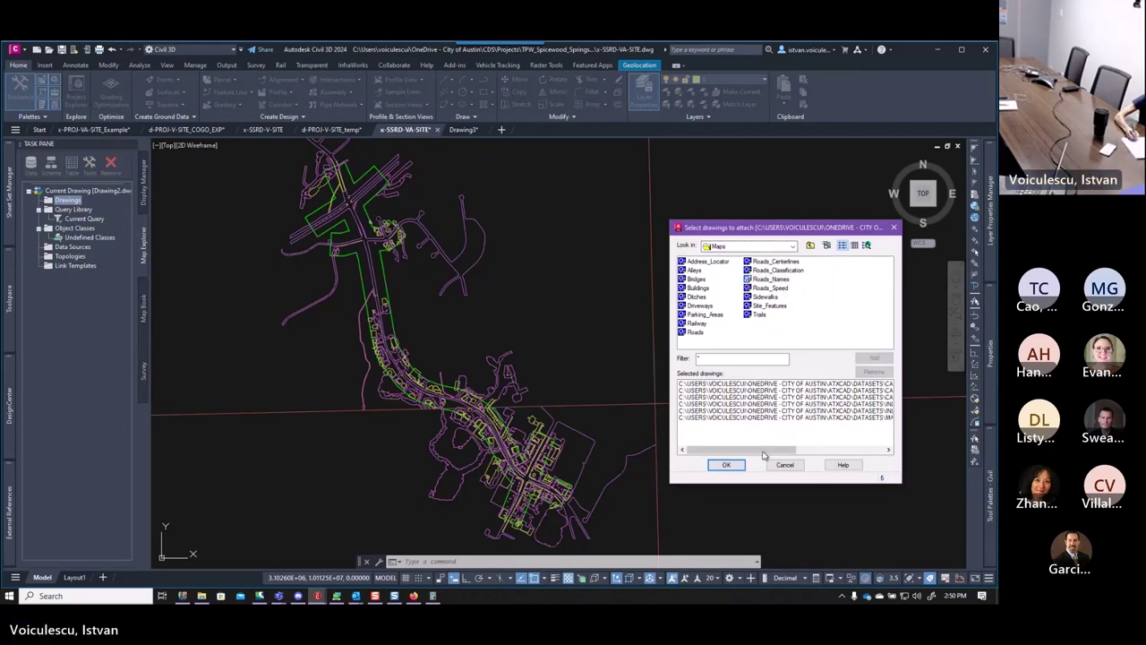
click(728, 465)
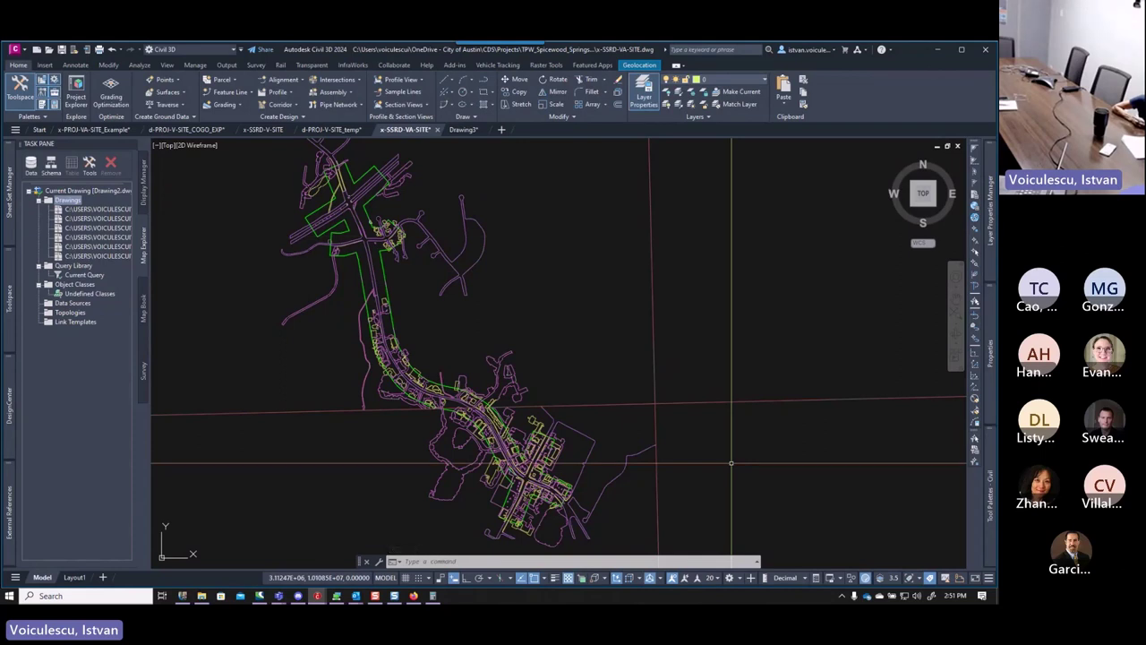
Check the current query's definition without changing it and execute the query as defined on the attached drawings.
click(9, 188)
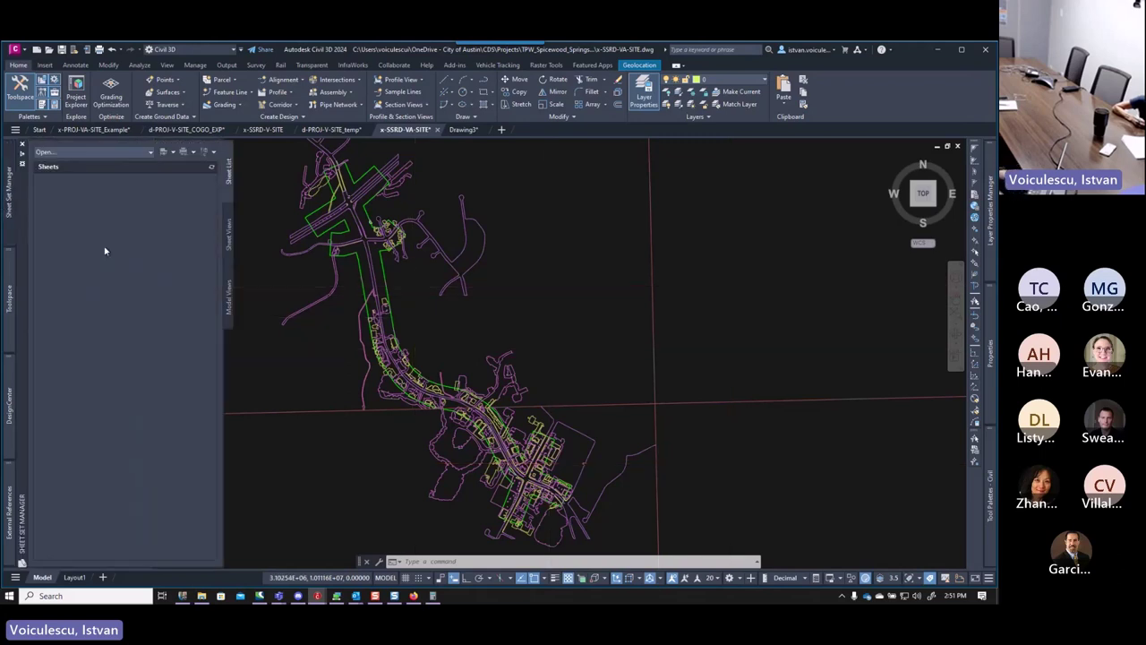
click(9, 295)
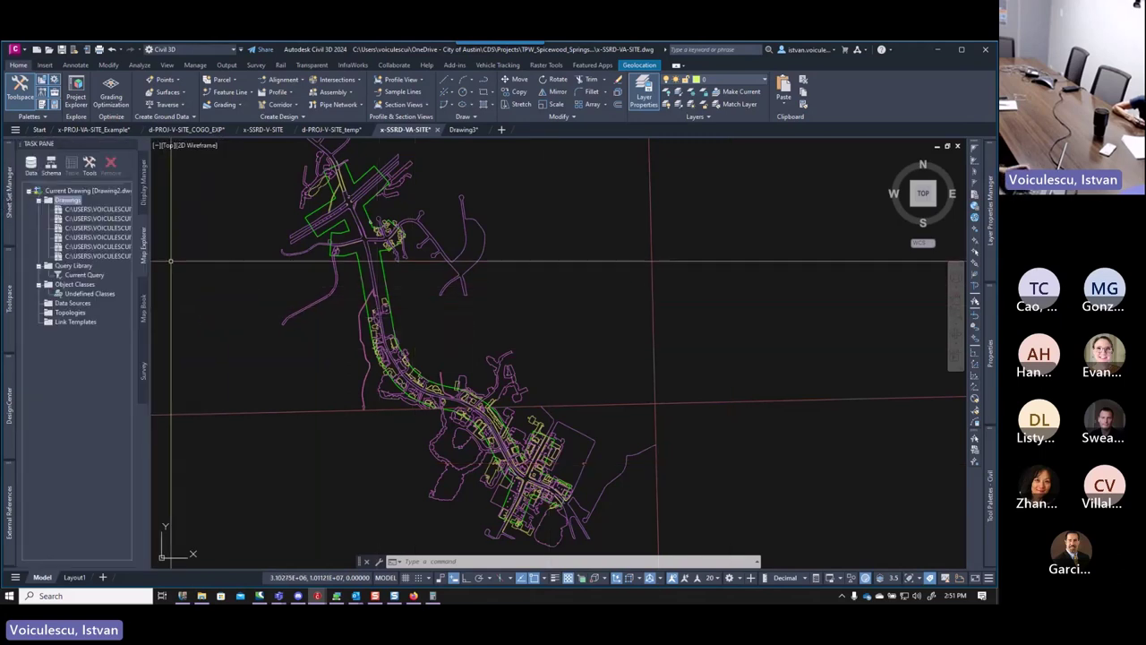
right_click(89, 279)
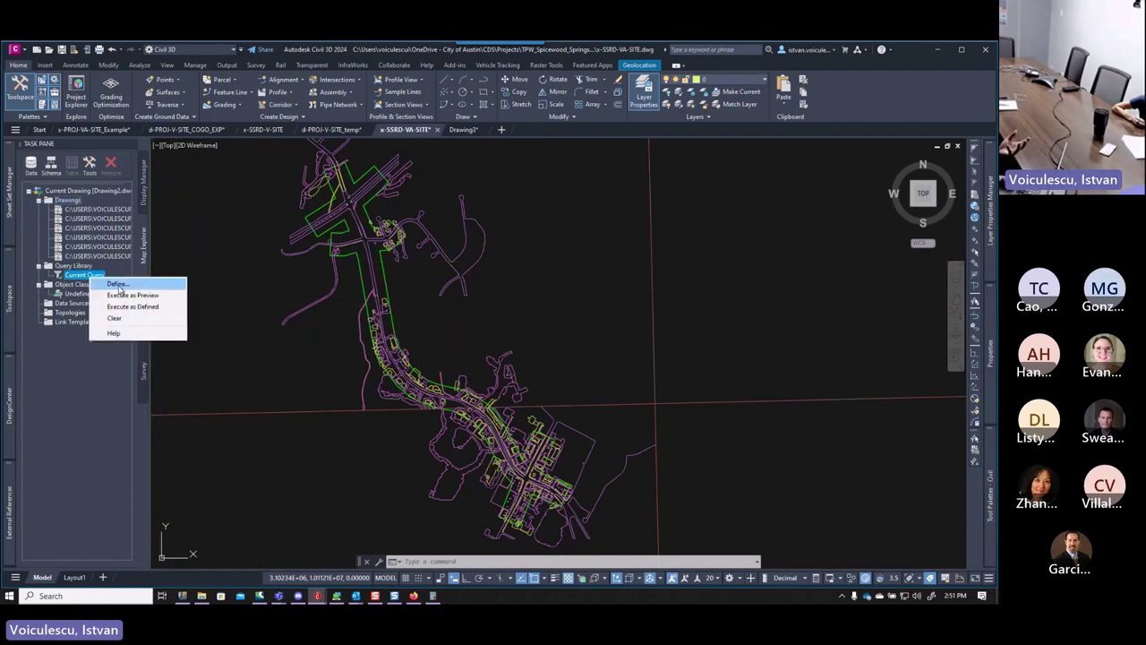
click(121, 284)
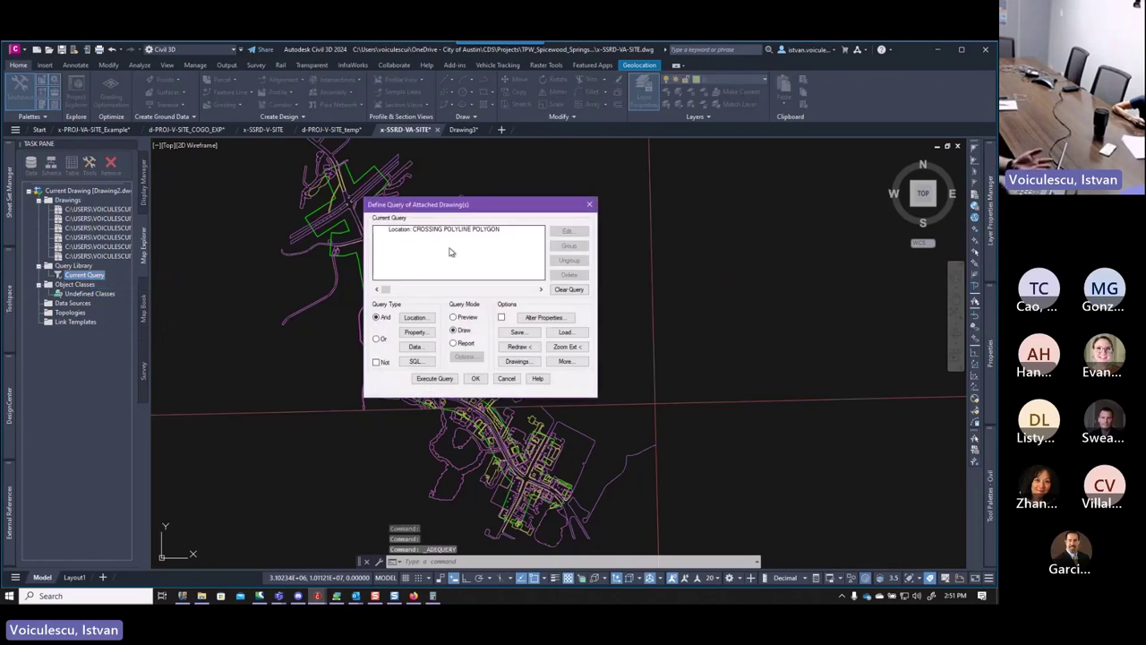
click(507, 378)
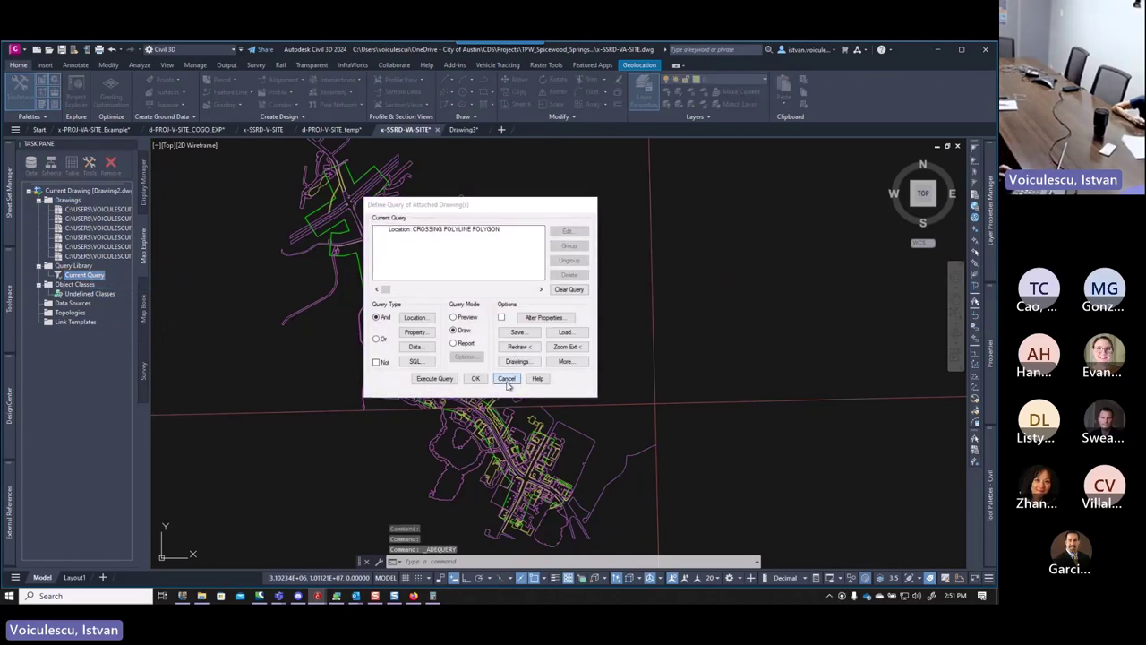
right_click(84, 279)
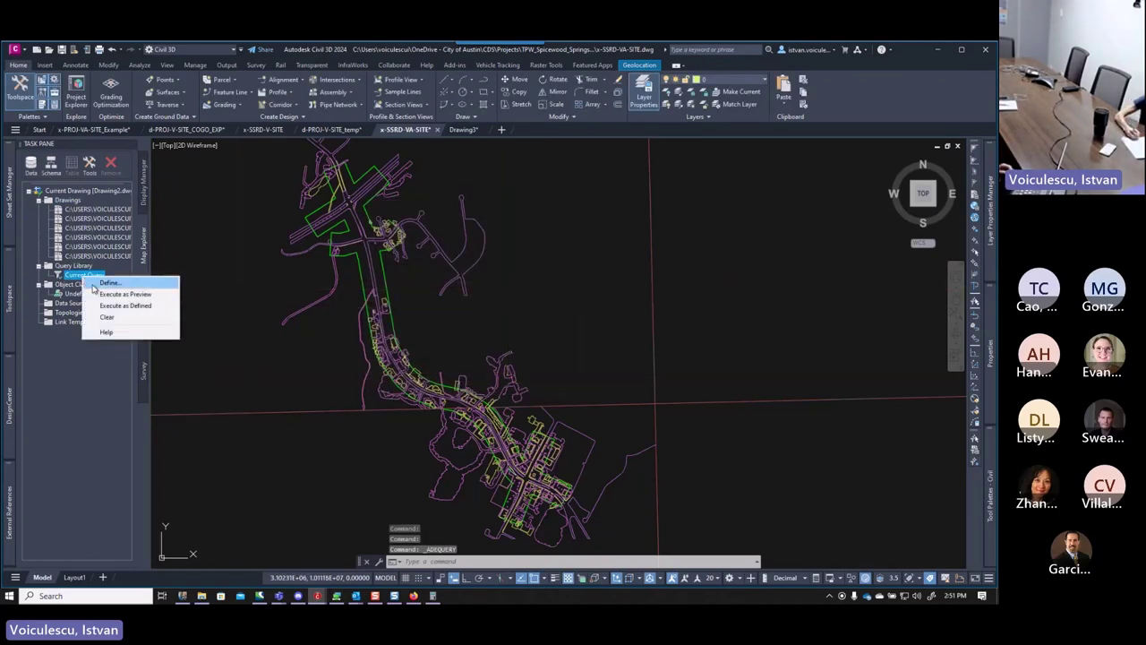
click(136, 307)
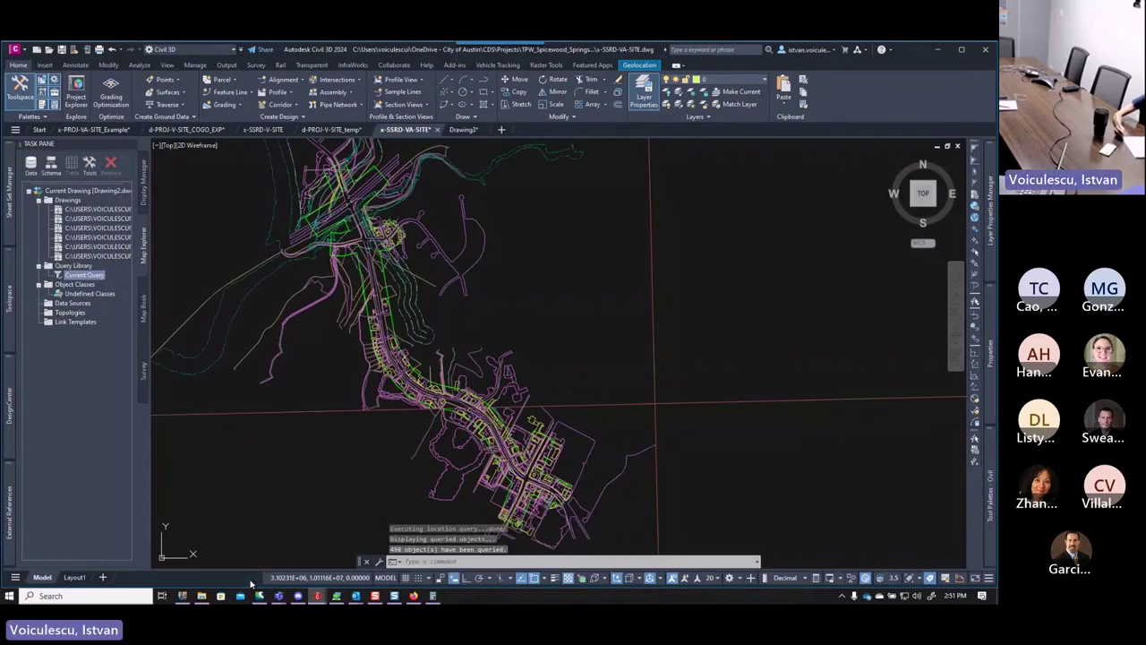
Detach all the attached source drawings from the current drawing and save it.
click(96, 211)
shift+click(98, 258)
right_click(99, 260)
click(121, 266)
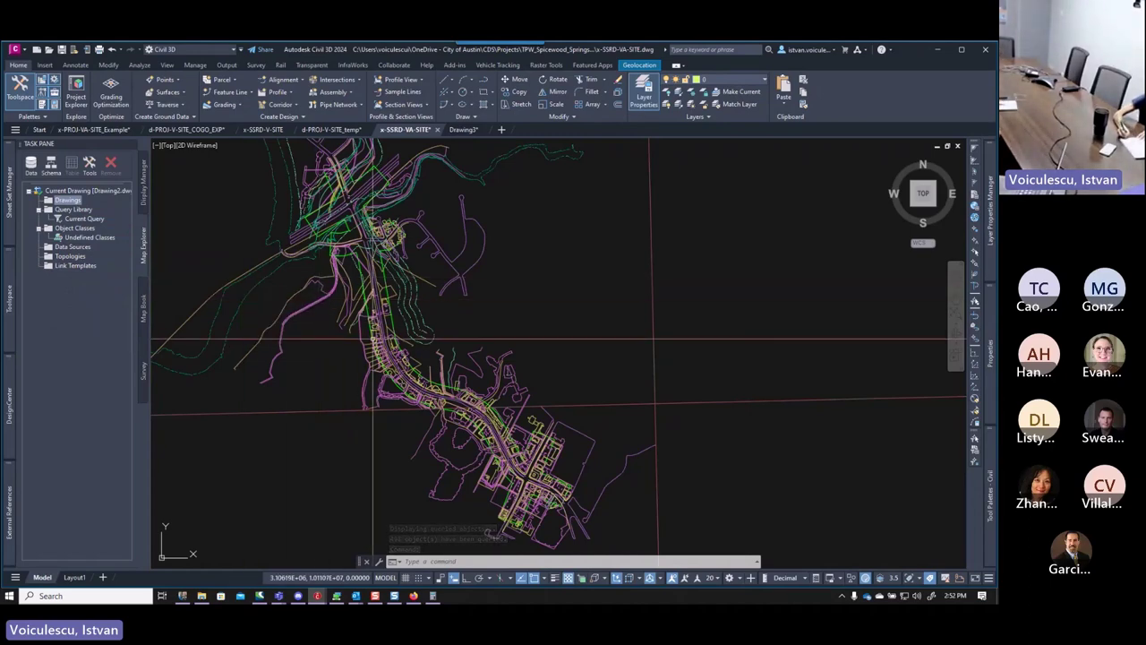
click(61, 50)
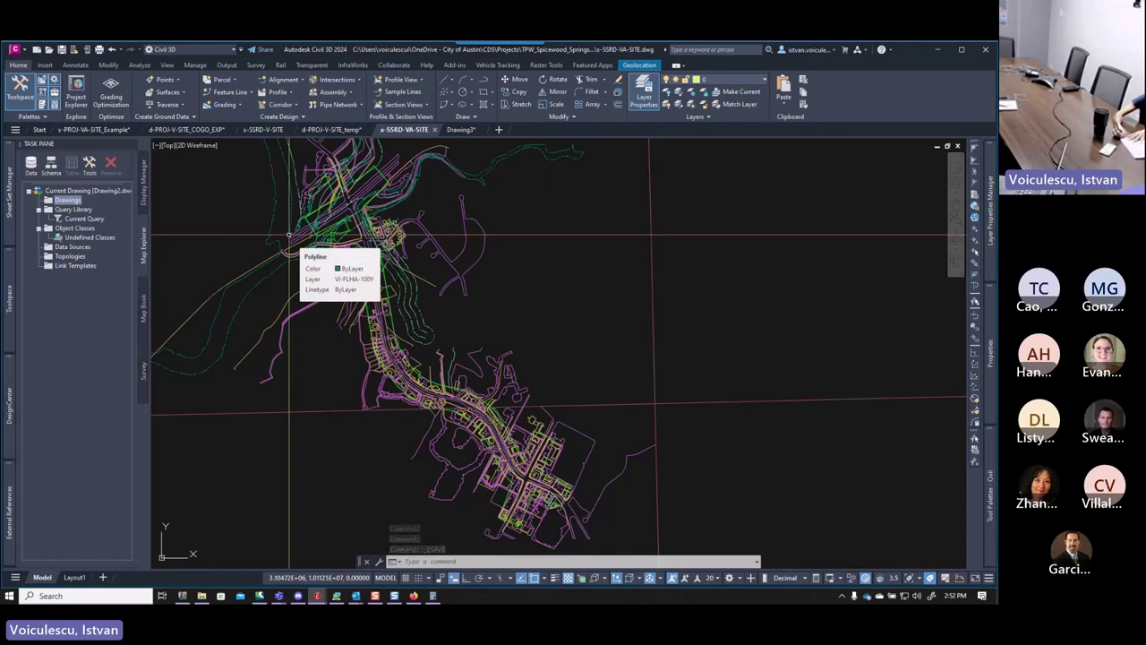
Examine the queried GIS linework along the road corridor between the green boundary lines and check the external references' status.
mouse_move(289, 235)
middle_down()
mouse_move(295, 188)
mouse_move(387, 287)
middle_up()
scroll(387, 287, up, 8)
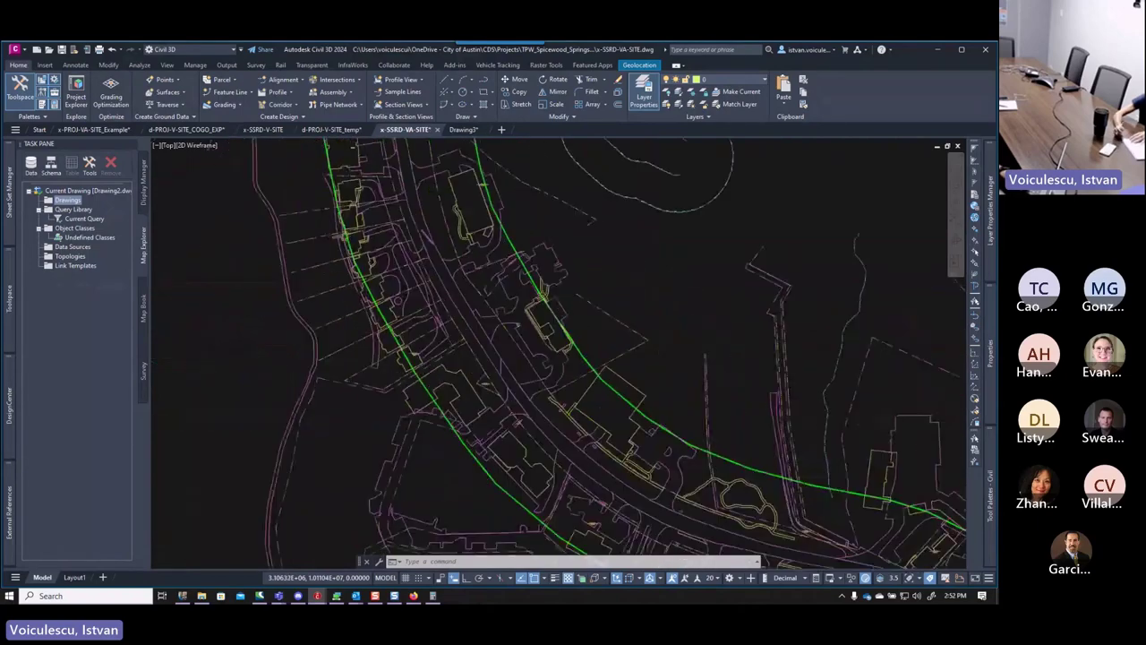
mouse_move(334, 232)
middle_down()
mouse_move(366, 238)
mouse_move(366, 260)
middle_up()
scroll(366, 219, up, 2)
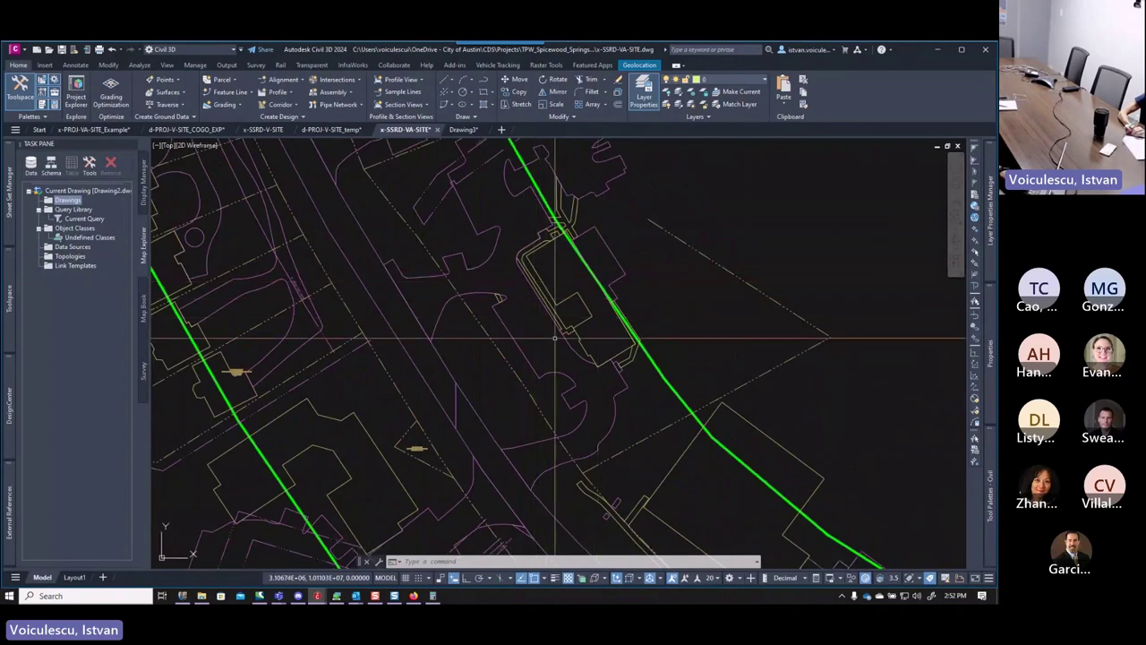
mouse_move(488, 370)
middle_down()
mouse_move(498, 337)
mouse_move(512, 335)
middle_up()
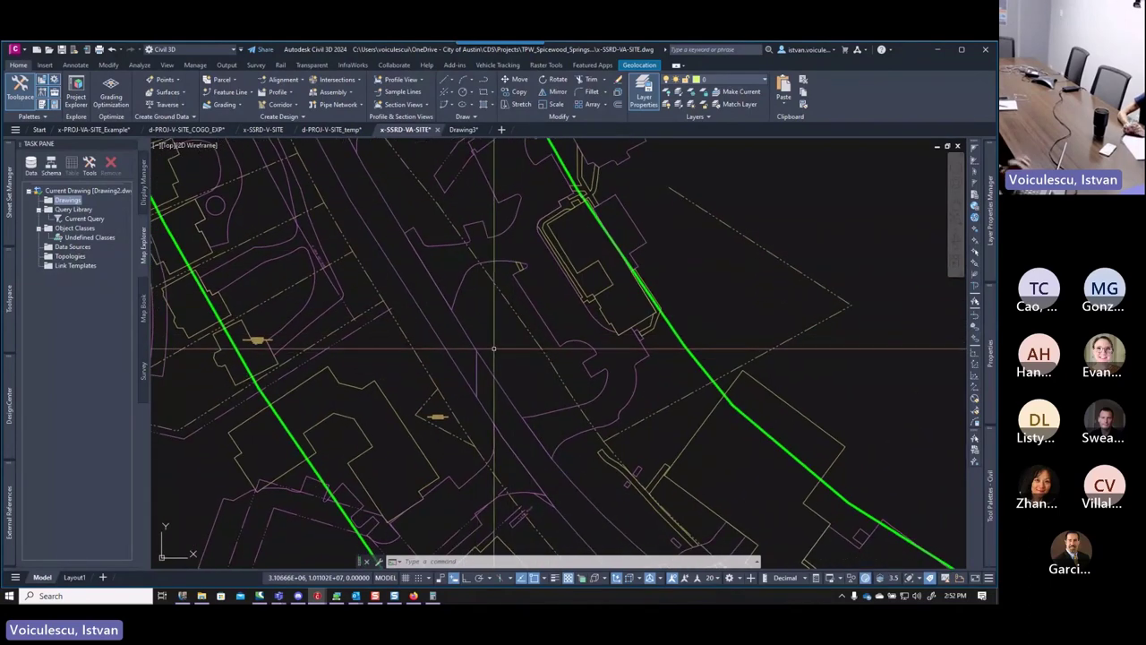
mouse_move(7, 517)
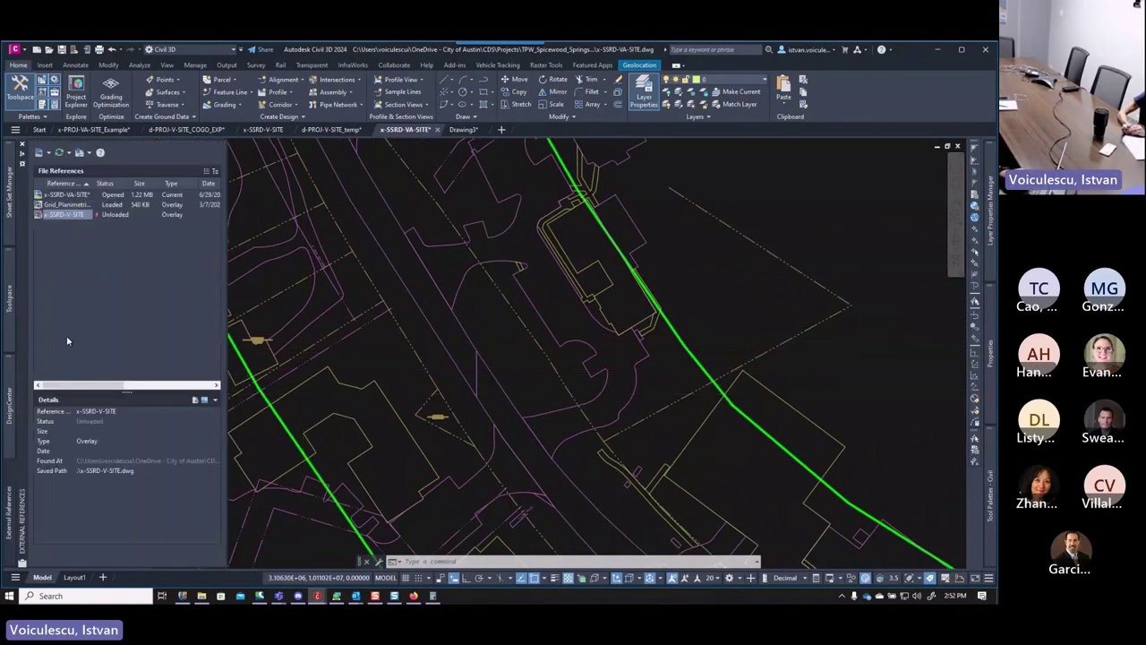
mouse_move(74, 220)
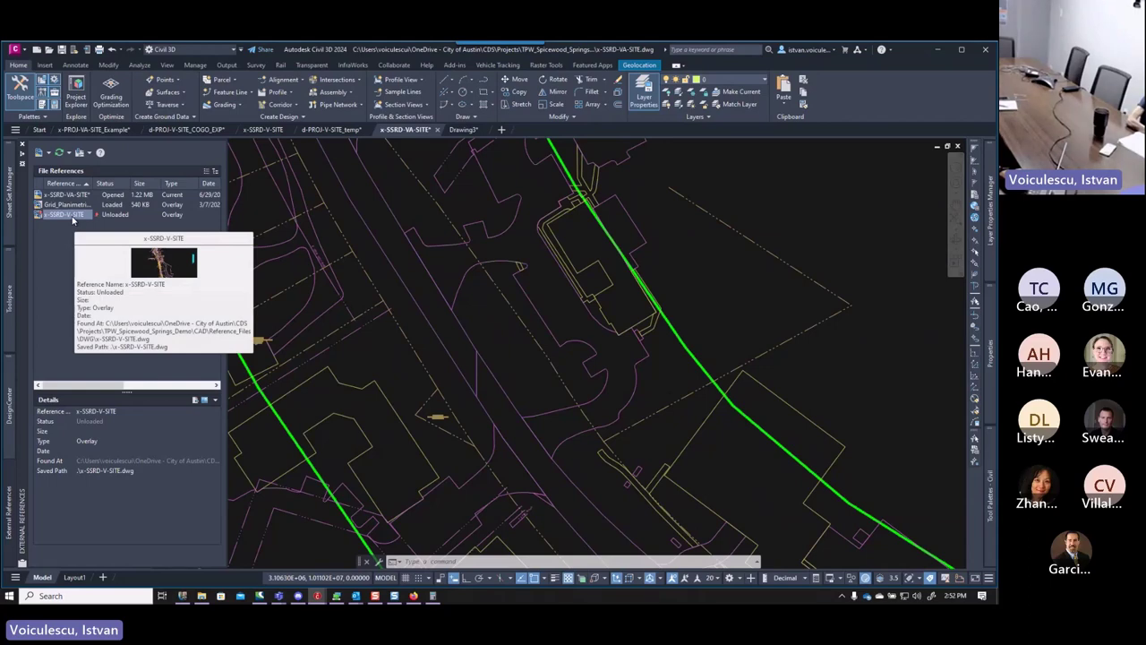
scroll(421, 239, up, 1)
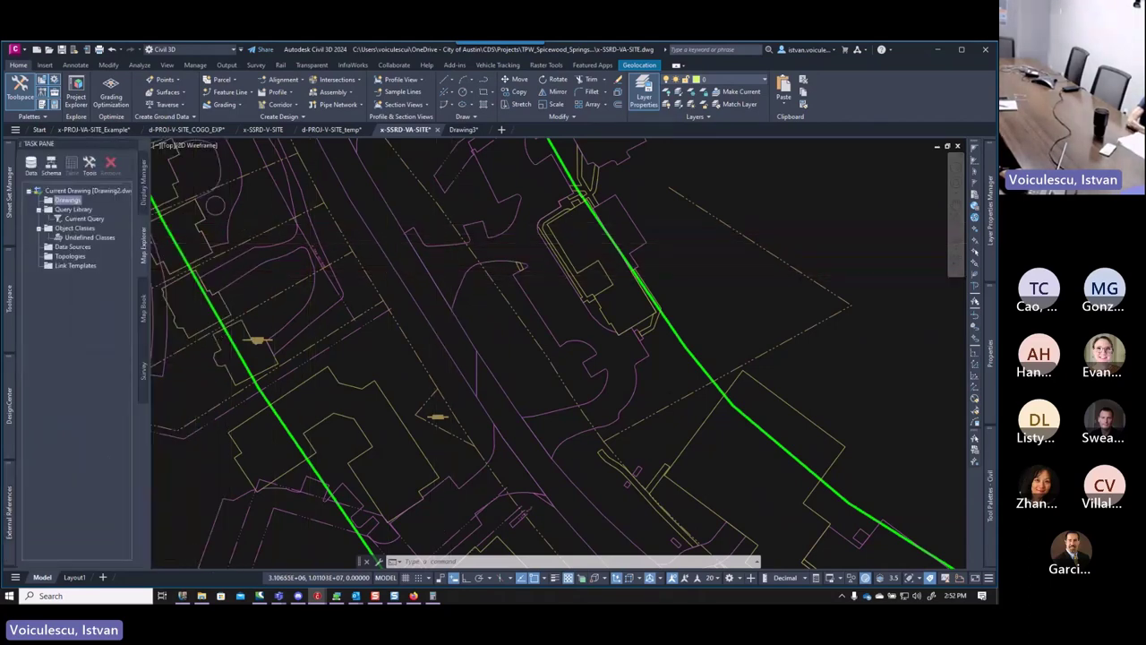
scroll(422, 239, up, 2)
scroll(422, 239, up, 2)
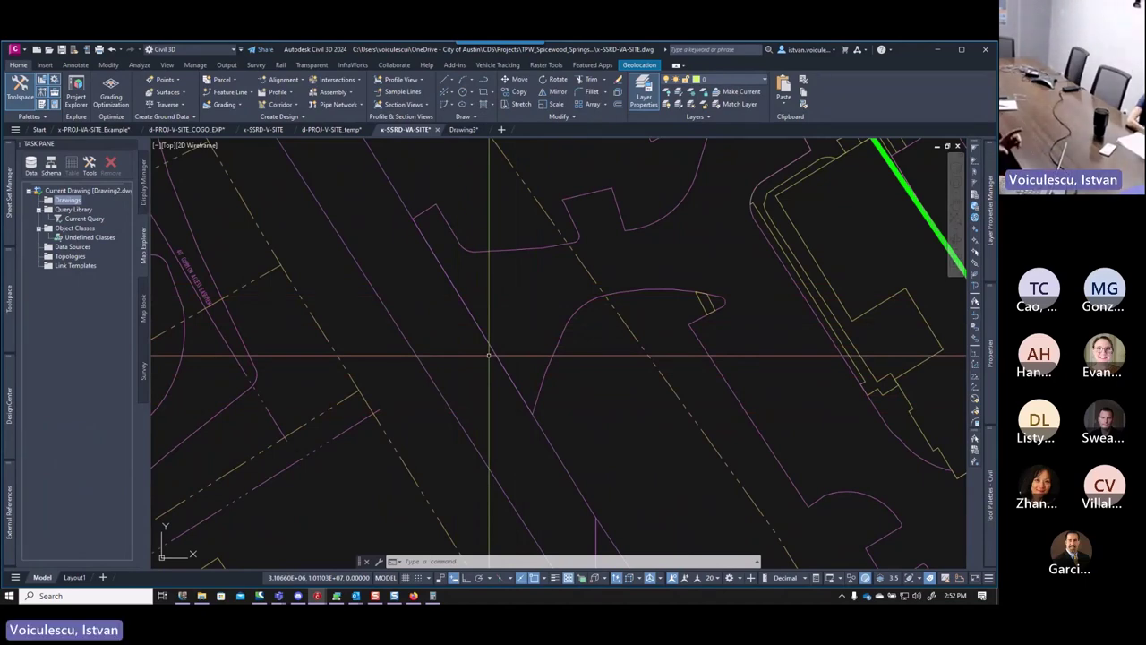
Reload the unloaded x-SSRD-V-SITE external reference.
click(13, 499)
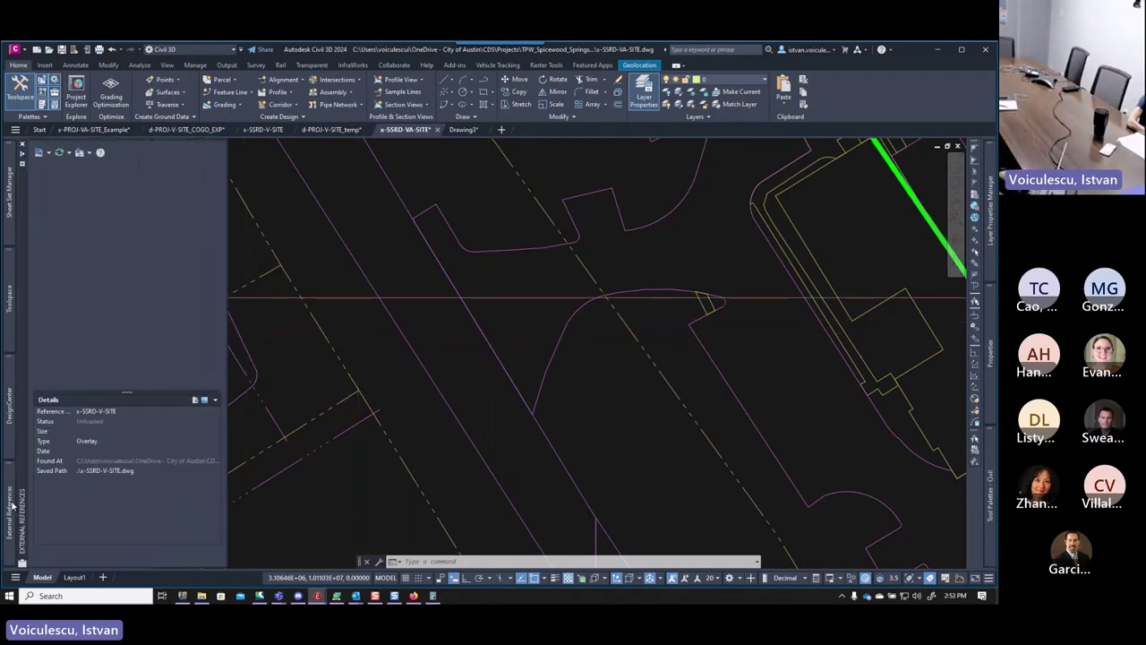
right_click(69, 216)
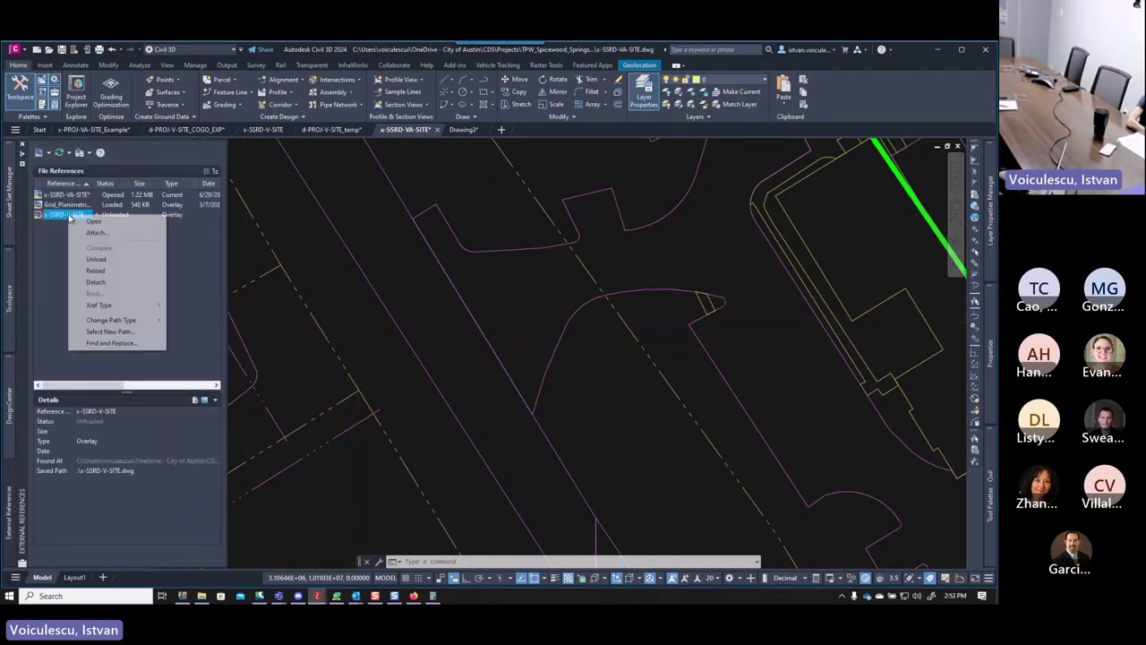
click(107, 272)
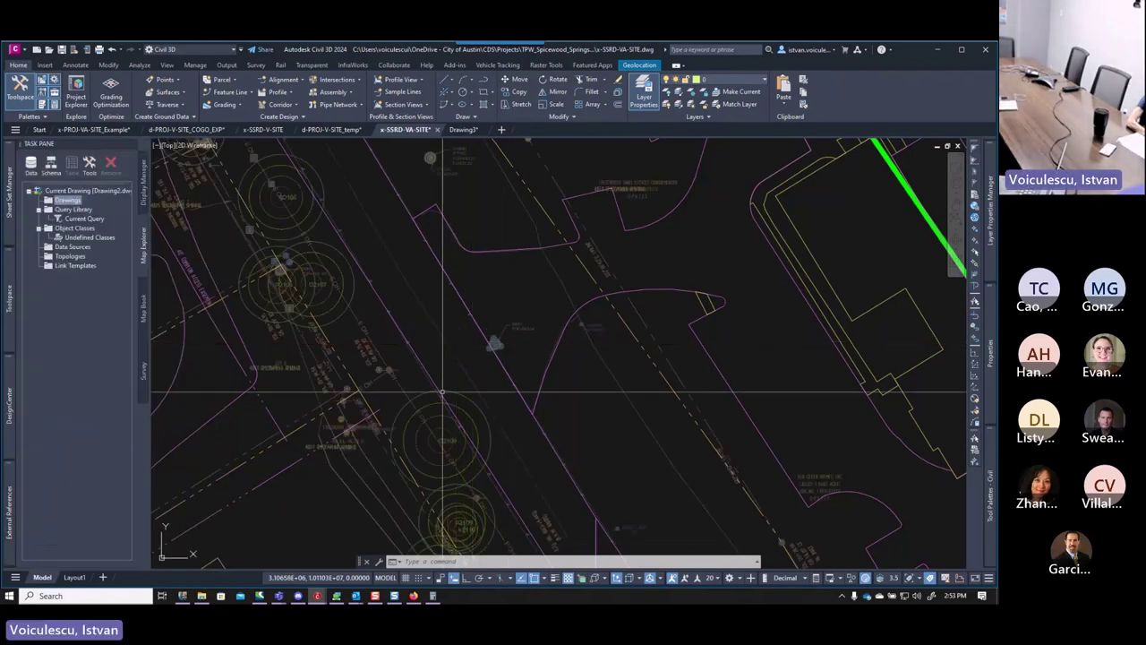
Compare the x-SSRD-V-SITE survey linework with the GIS linework along the road corridor.
scroll(473, 343, up, 6)
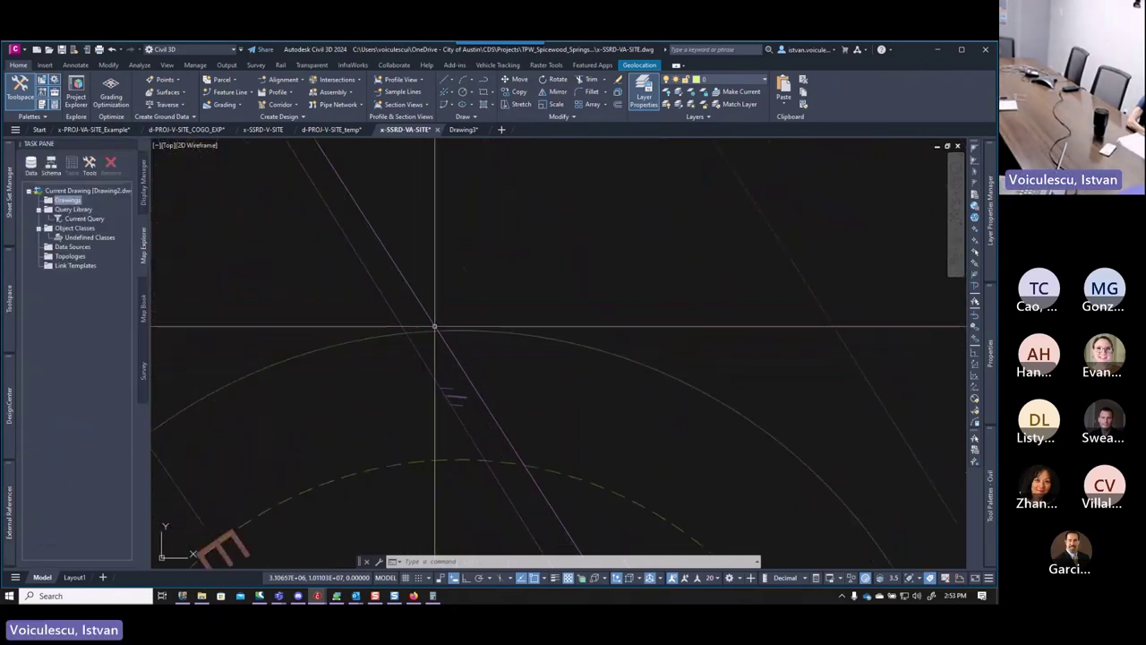
scroll(419, 356, down, 5)
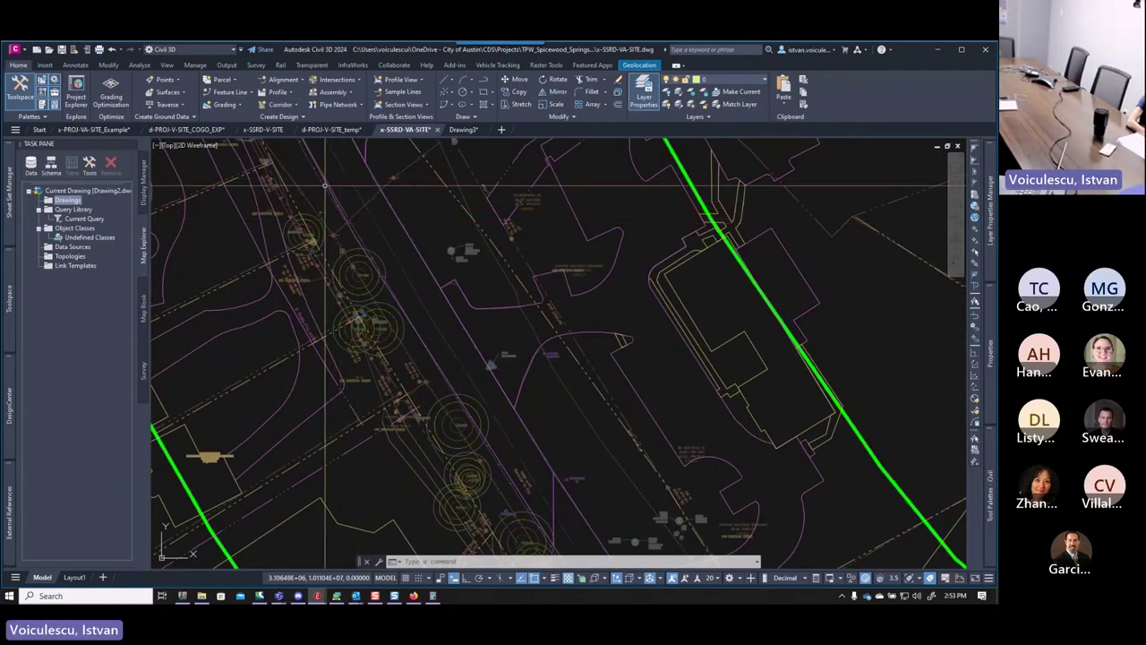
middle_drag(309, 148, 344, 224)
middle_drag(313, 184, 336, 253)
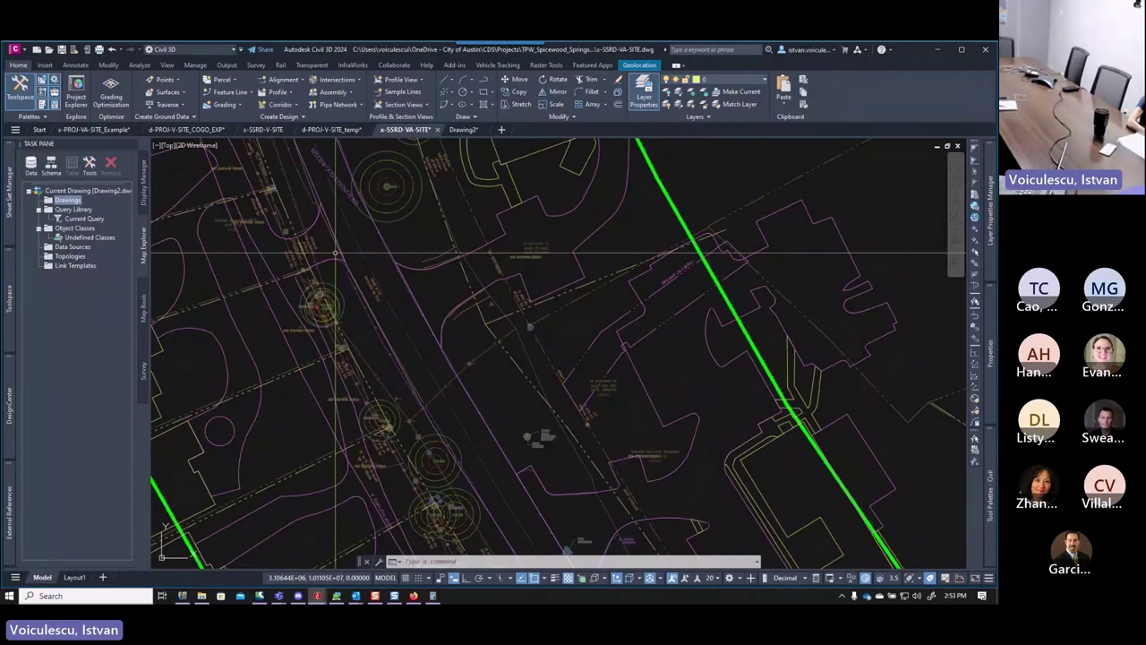
scroll(376, 246, down, 5)
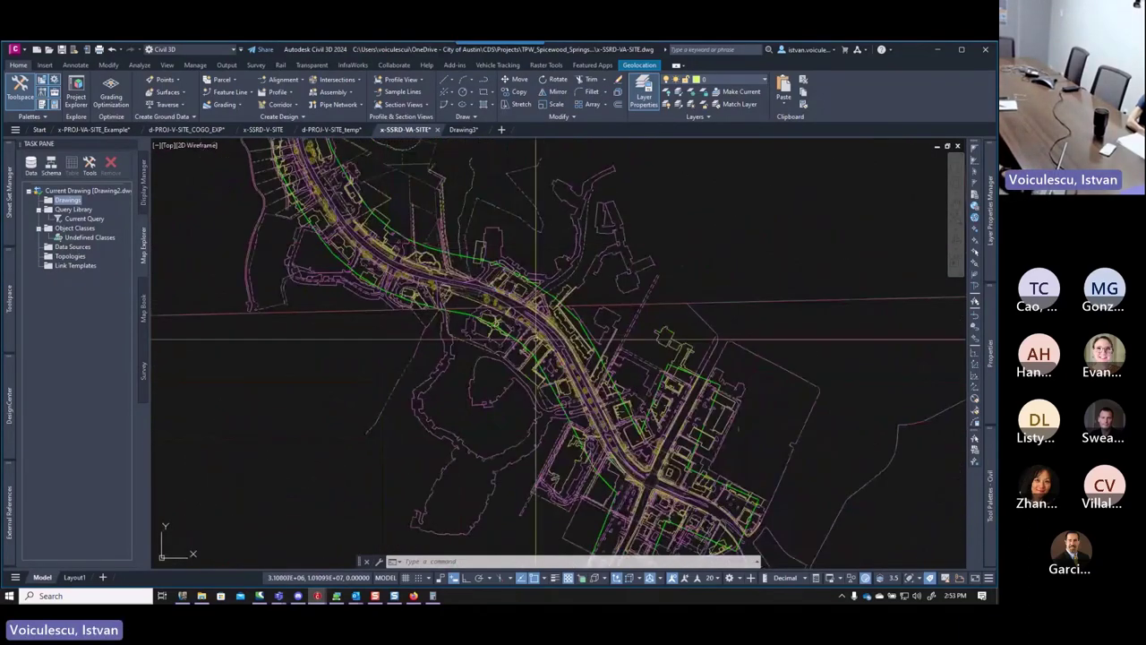
middle_drag(387, 307, 293, 213)
Set the colour of all x-SSRD-V-SITE external reference layers to 8.
mouse_move(988, 269)
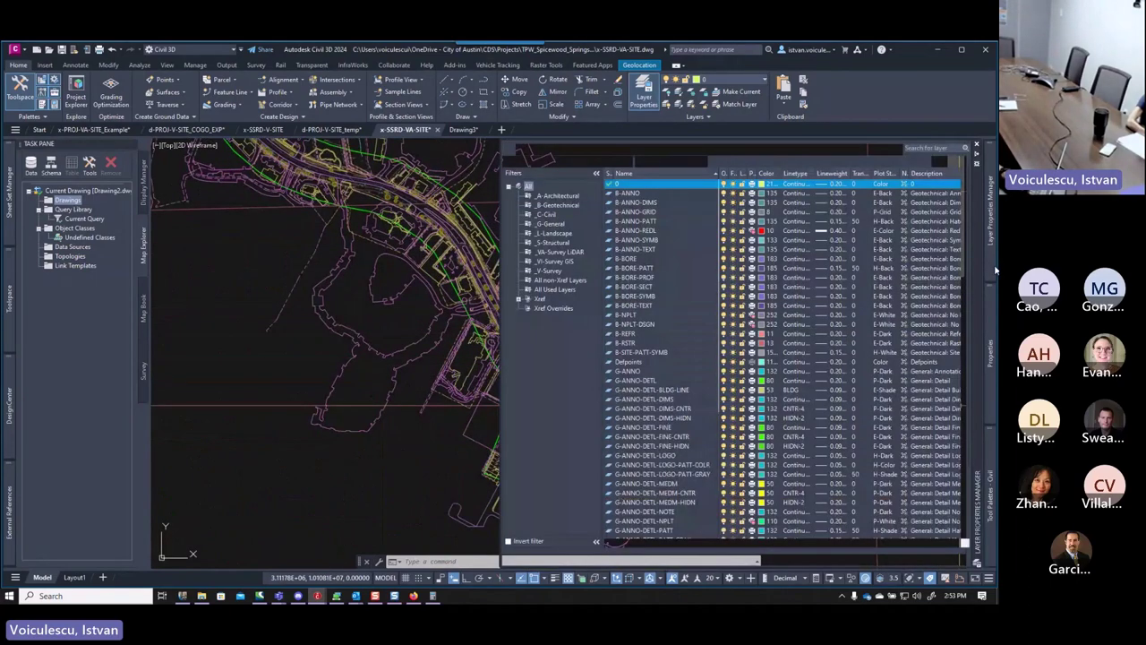
click(526, 299)
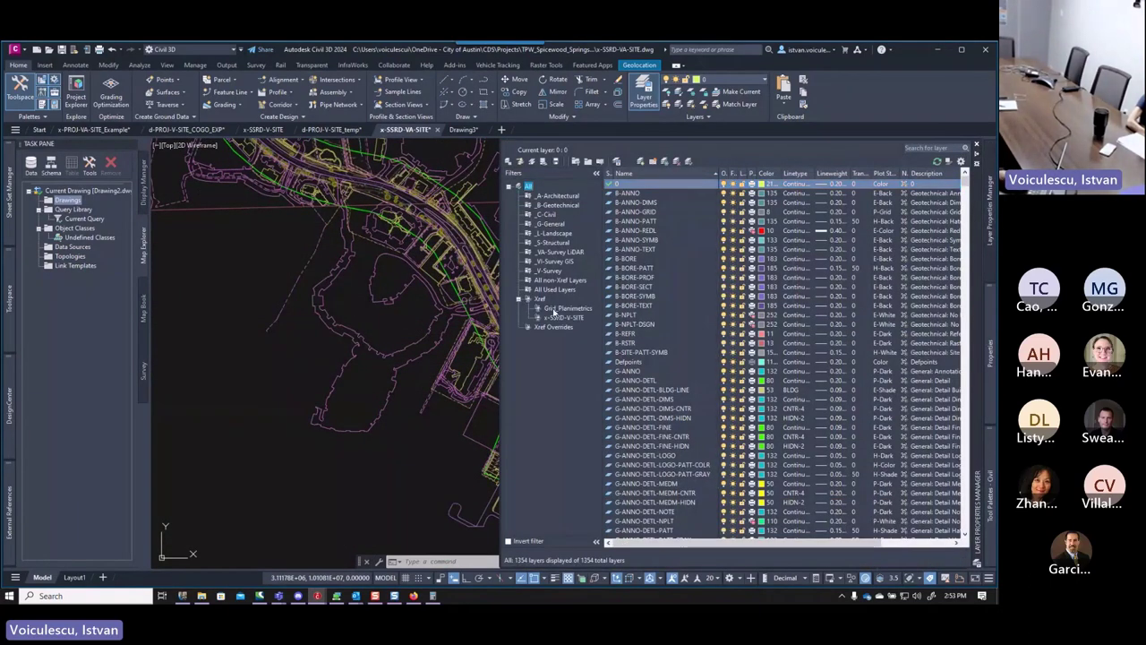
click(565, 318)
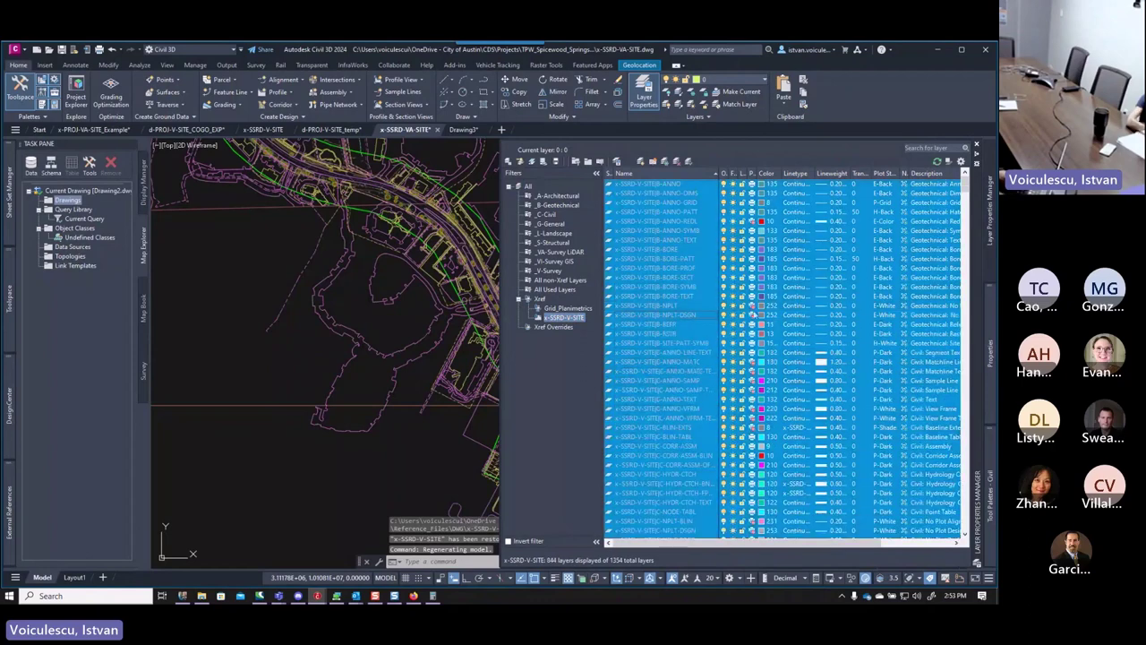
click(761, 312)
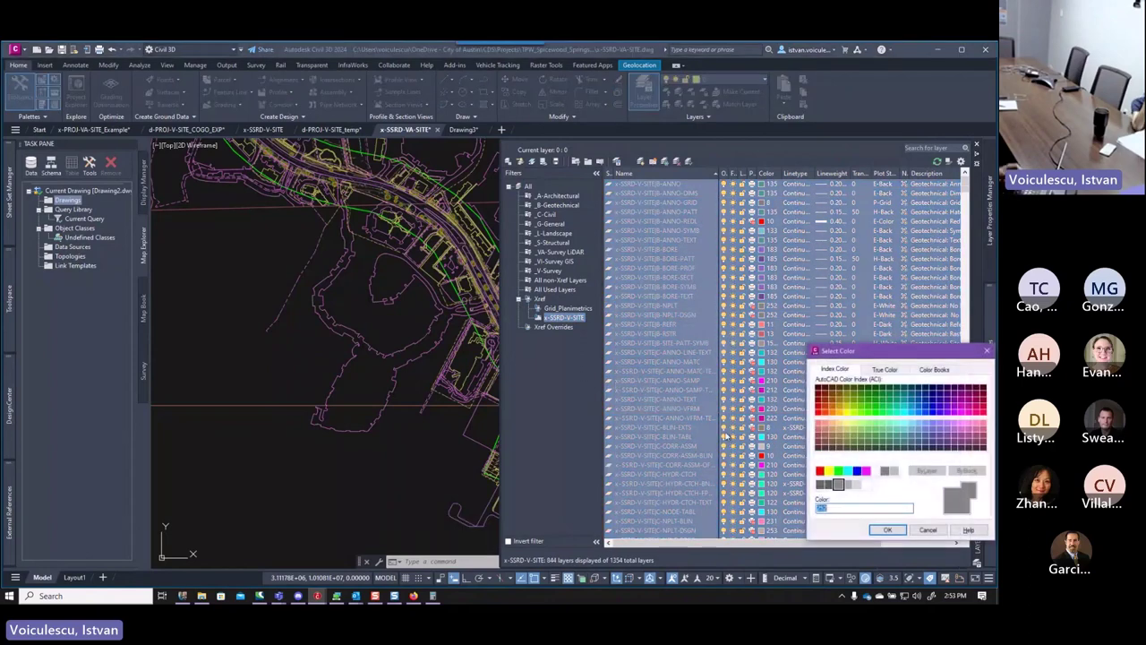
click(888, 530)
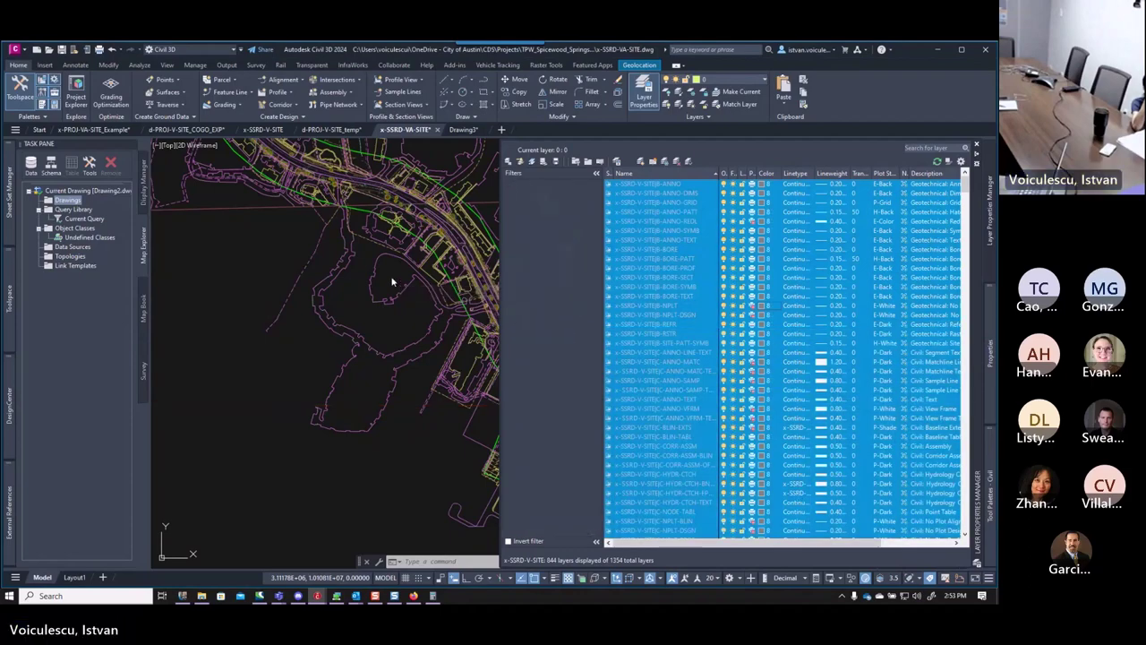
Examine how the grey survey linework meets the GIS curb lines where the survey ends on Spicewood Springs Rd.
scroll(519, 304, down, 3)
scroll(519, 304, up, 10)
scroll(495, 255, up, 6)
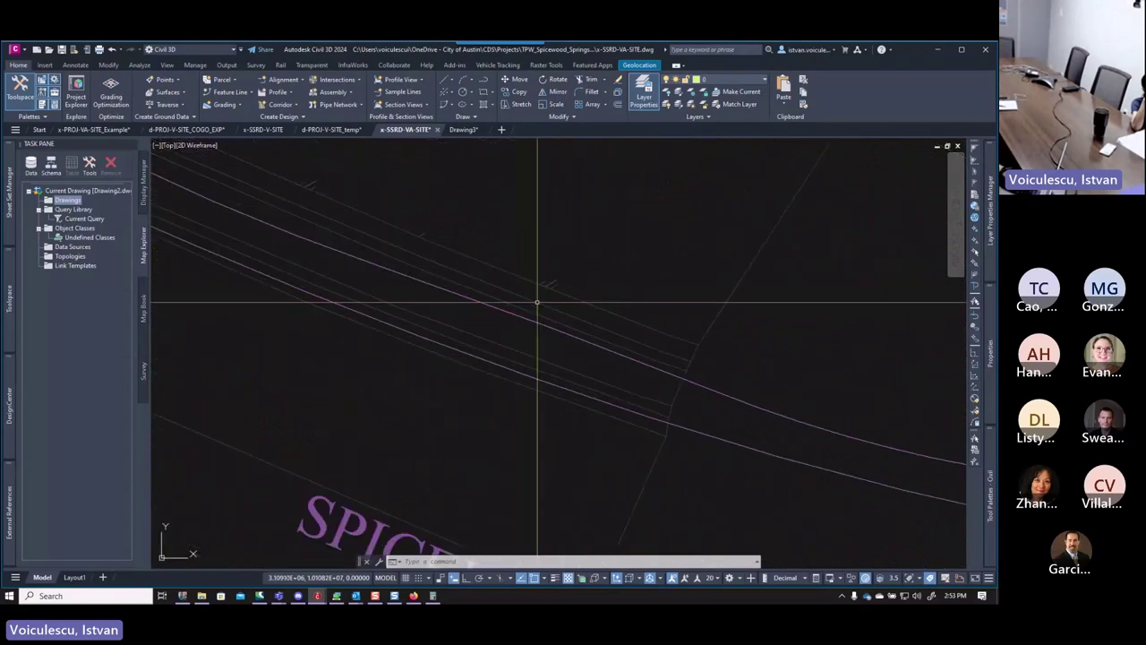
scroll(640, 379, down, 2)
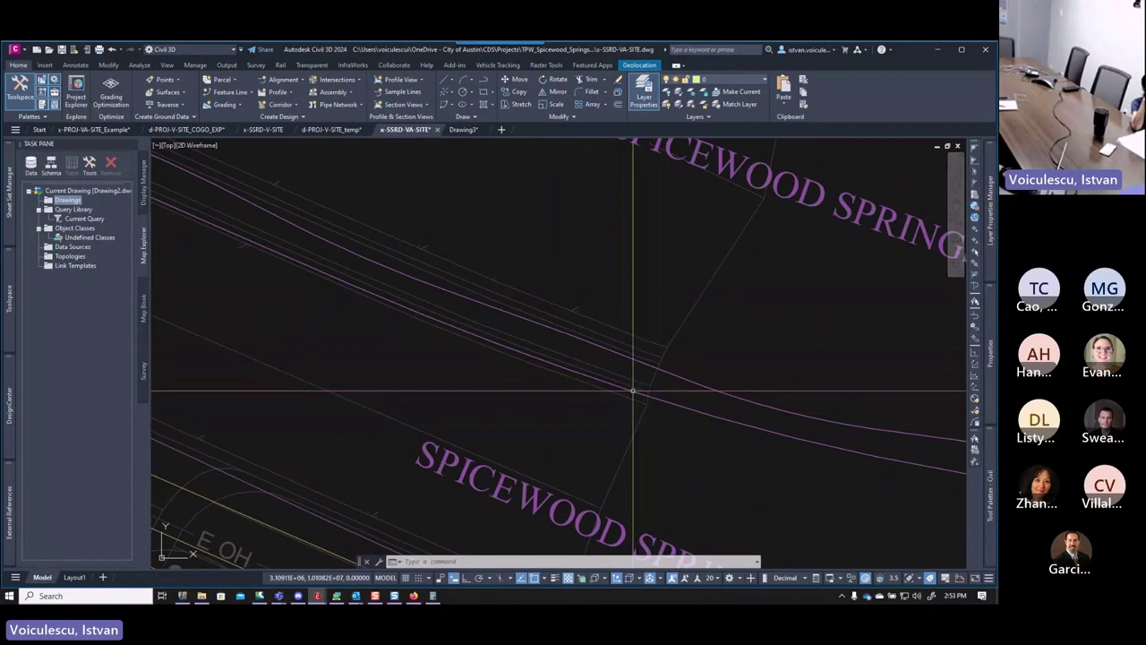
scroll(632, 390, down, 3)
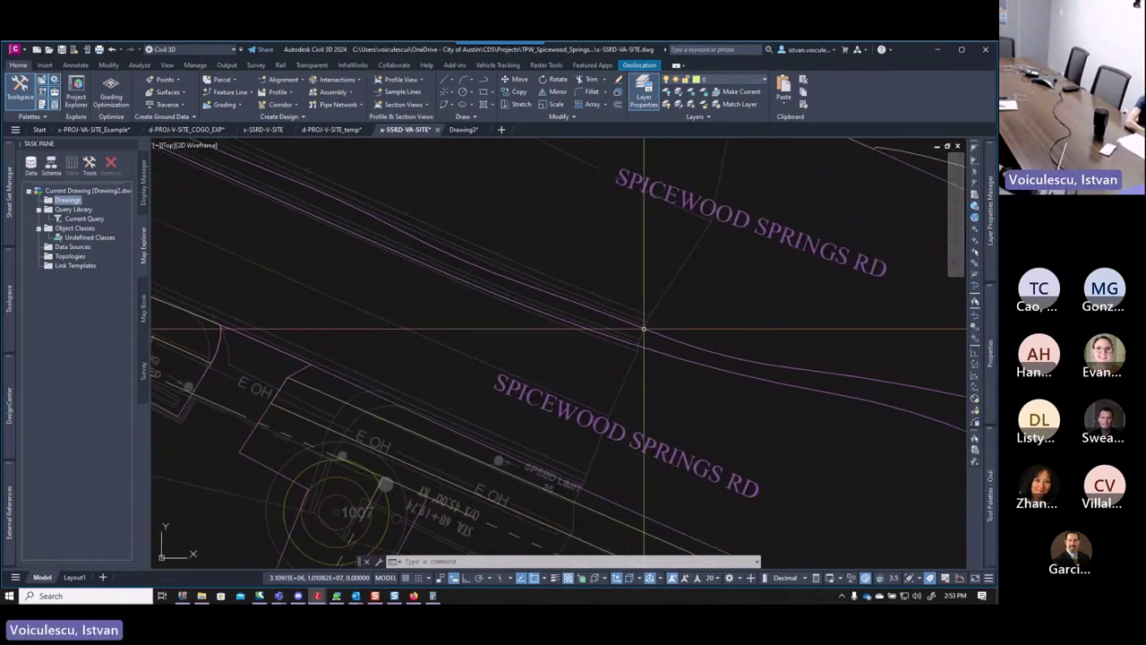
scroll(654, 330, down, 2)
scroll(651, 330, up, 5)
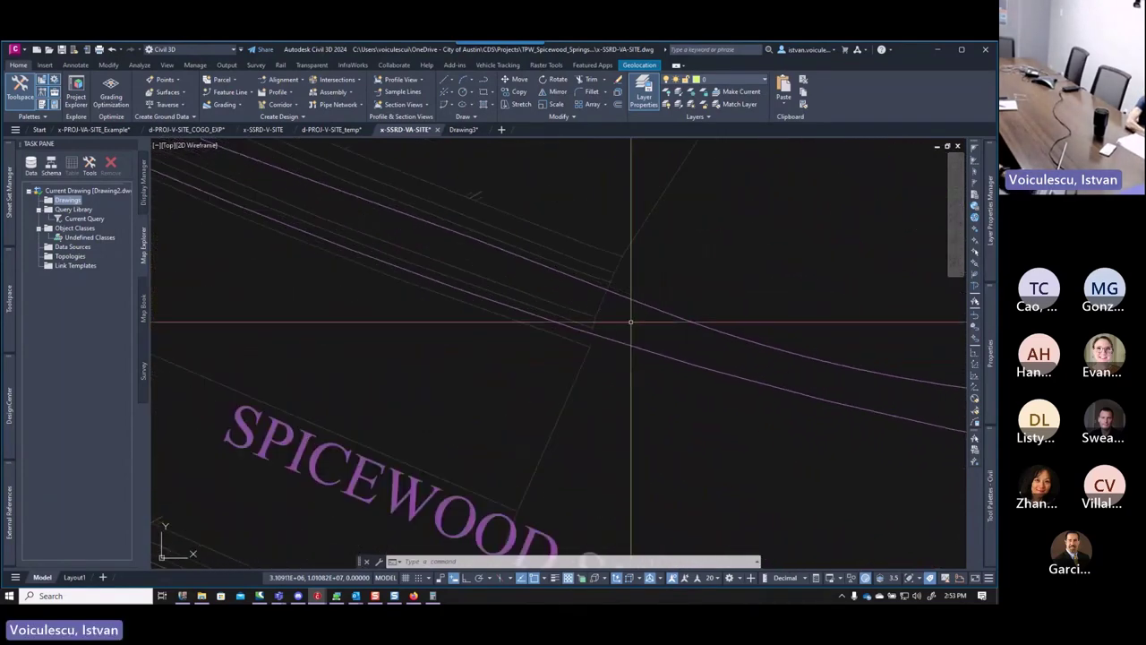
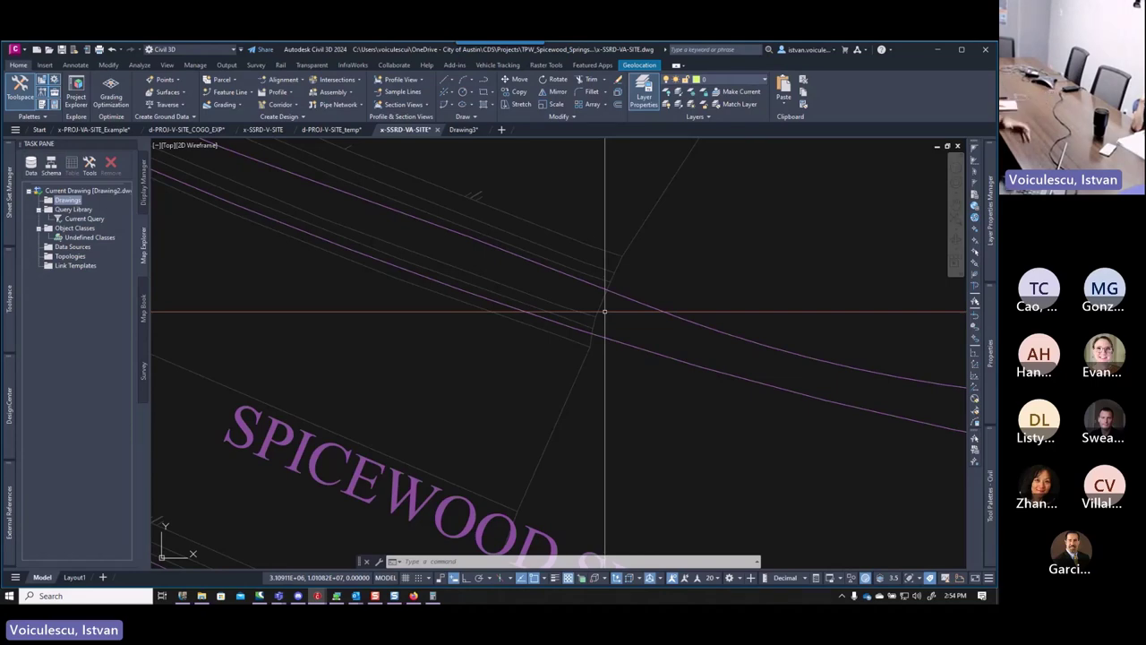
scroll(605, 312, down, 5)
scroll(604, 238, up, 5)
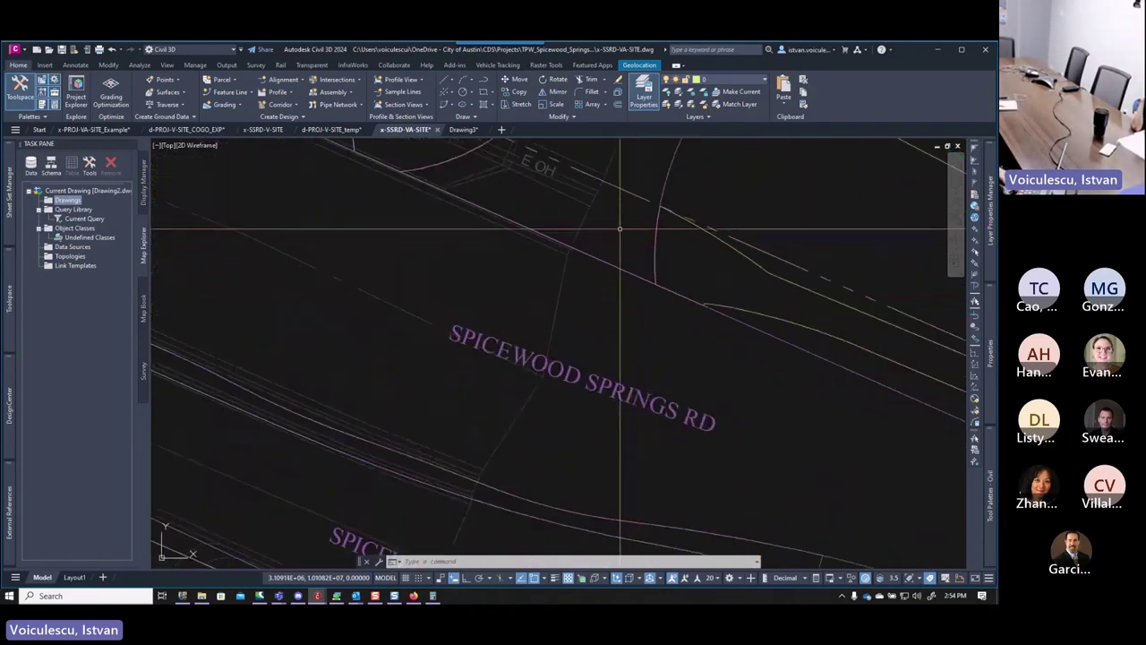
Start a polyline at the road's northern curb and carry it across the northbound roadway to just past the median, along the survey limit.
scroll(619, 297, down, 1)
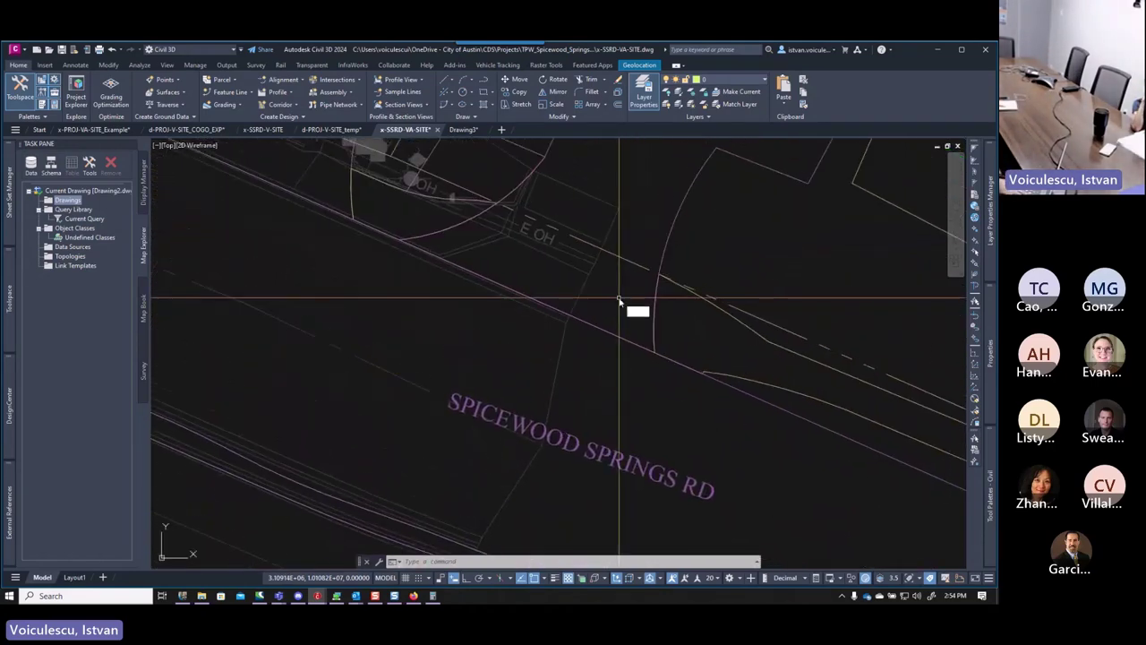
text(pl)
key(Return)
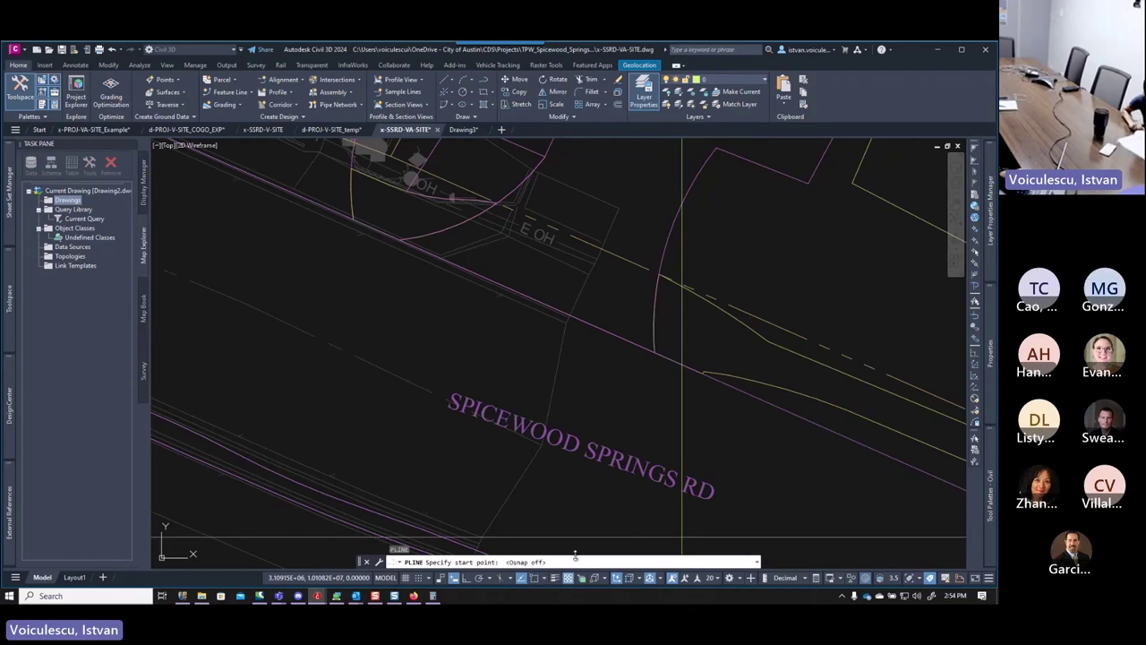
scroll(627, 318, up, 3)
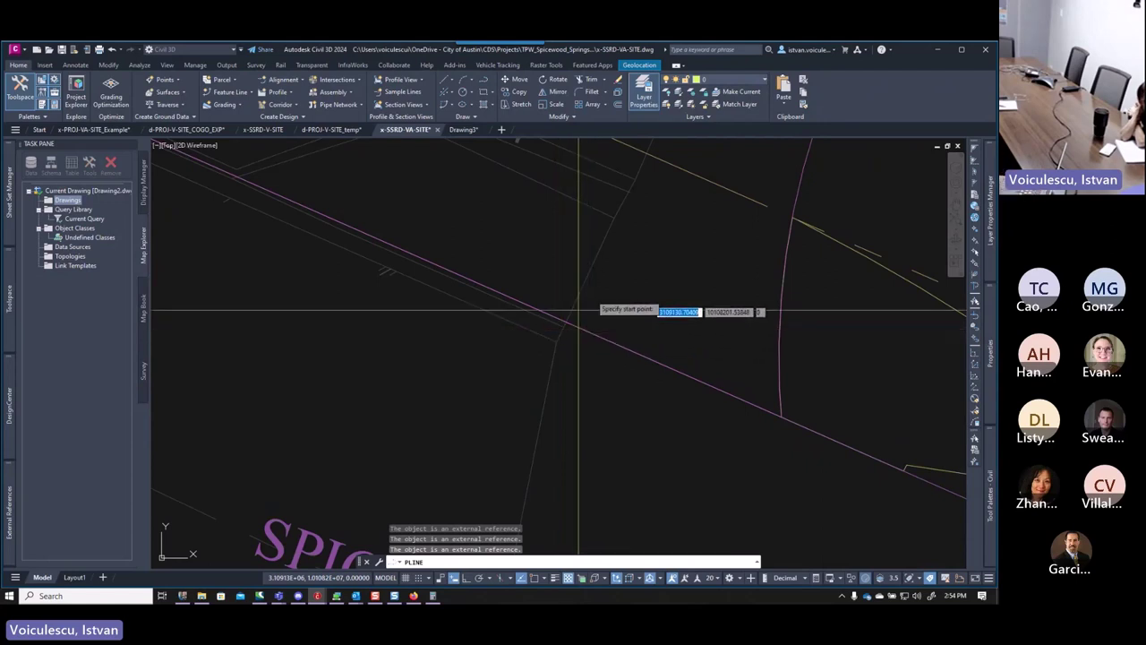
click(595, 277)
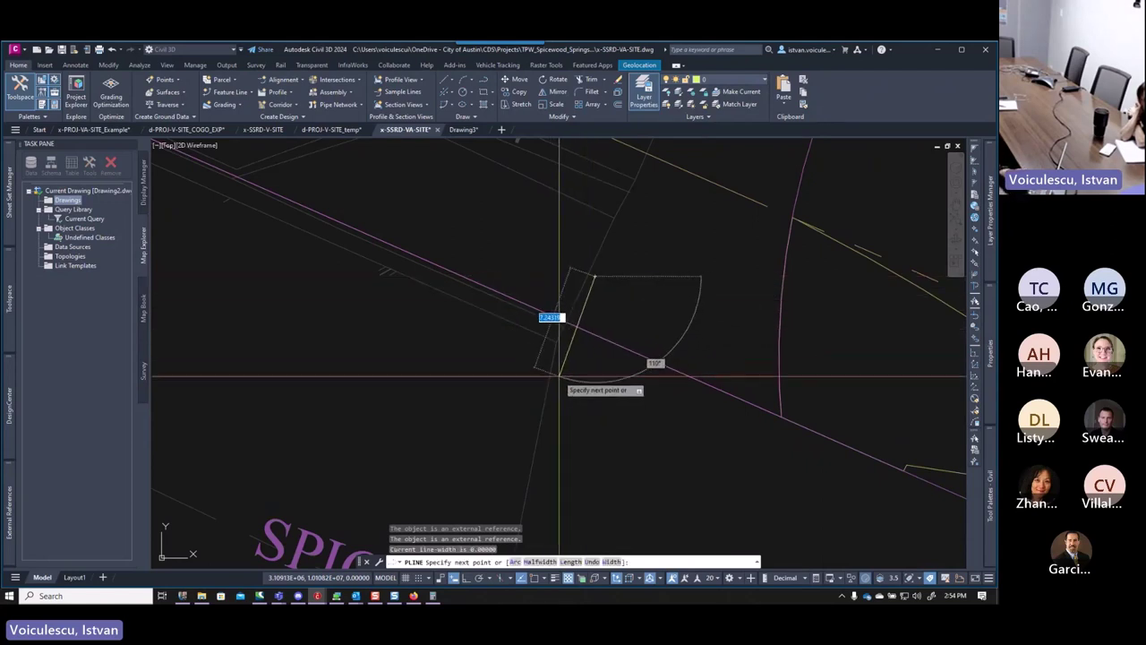
click(560, 415)
scroll(568, 256, up, 2)
scroll(564, 378, down, 2)
scroll(565, 378, up, 4)
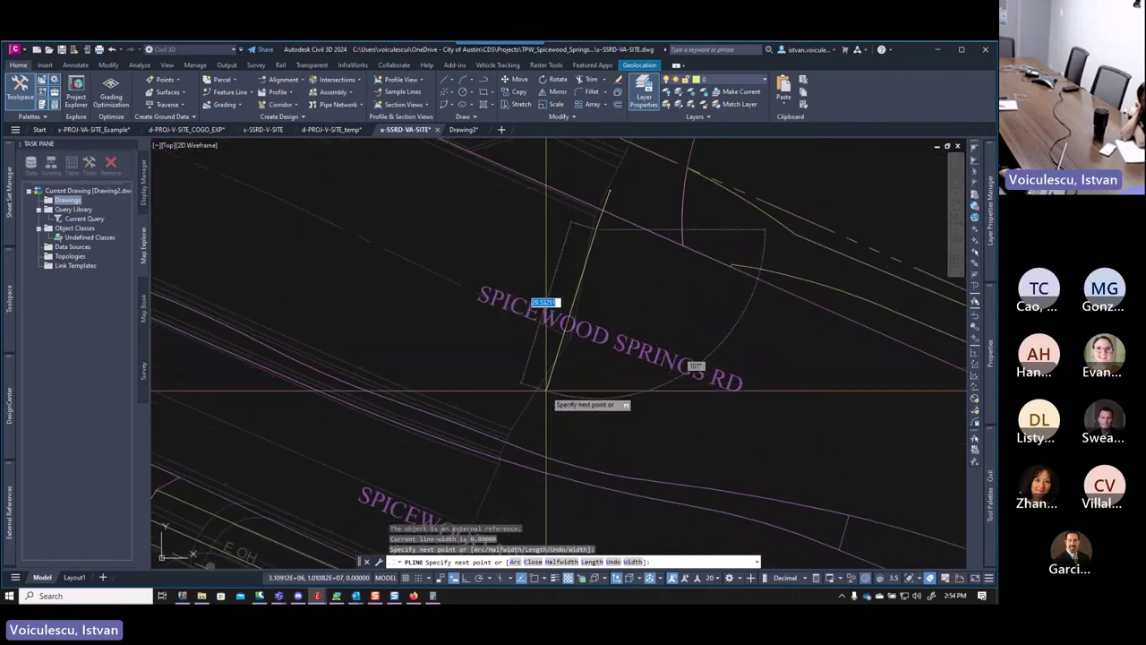
click(501, 423)
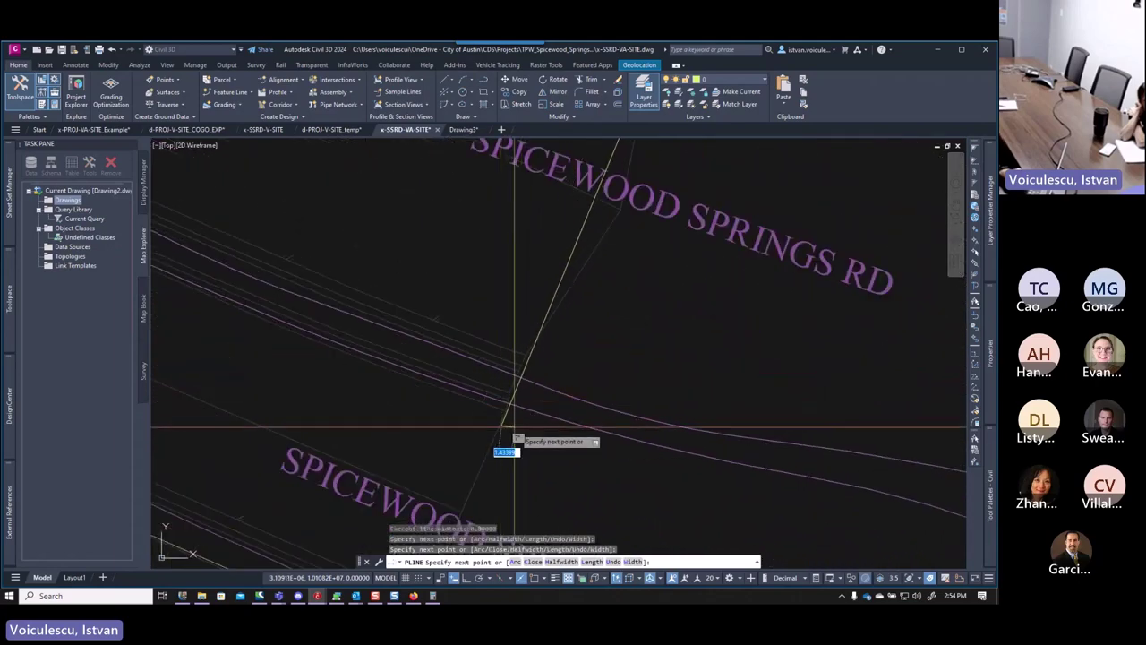
Continue the polyline across the southern roadway, past the curb near the speed limit sign, and end it beside the overhead electric line.
scroll(526, 434, down, 2)
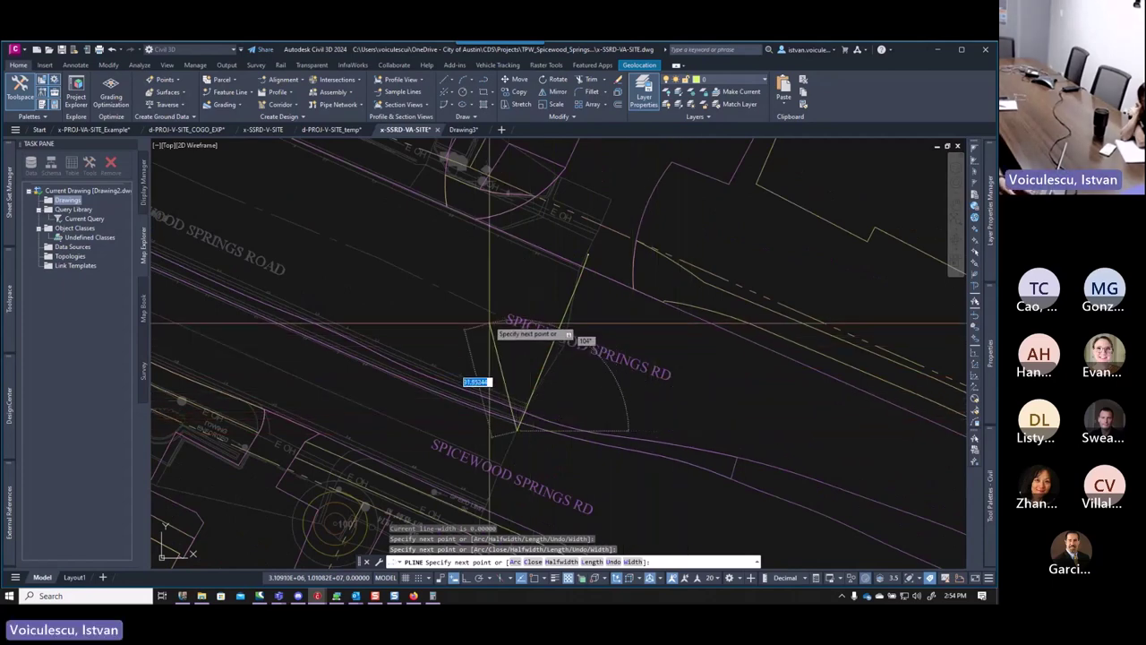
scroll(485, 313, up, 4)
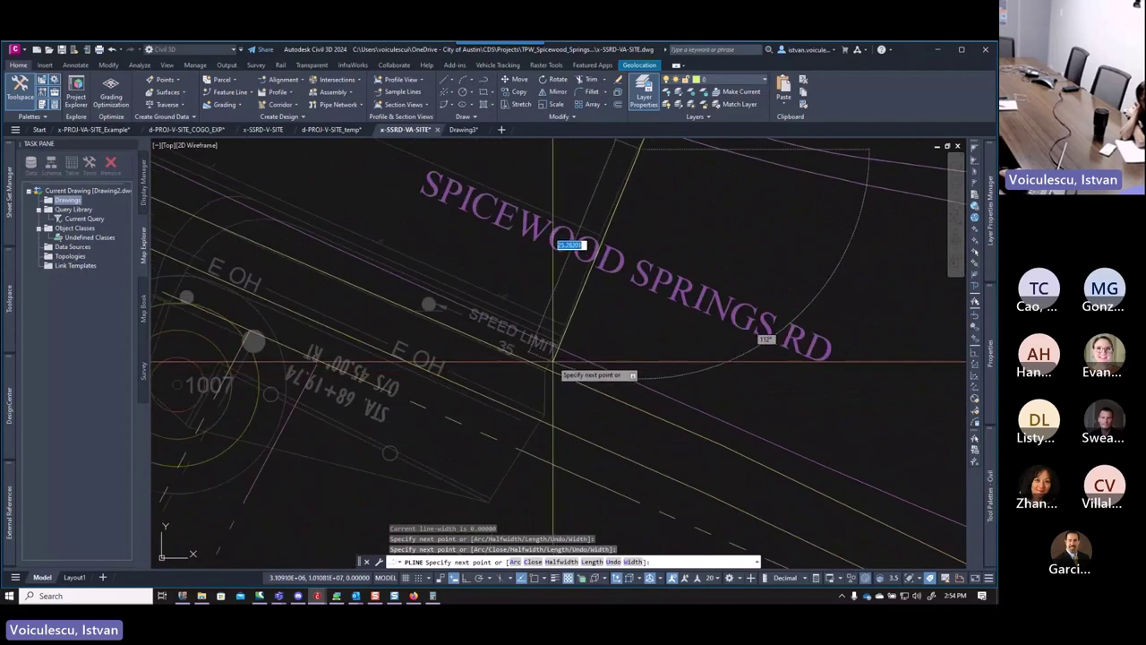
middle_drag(556, 368, 555, 333)
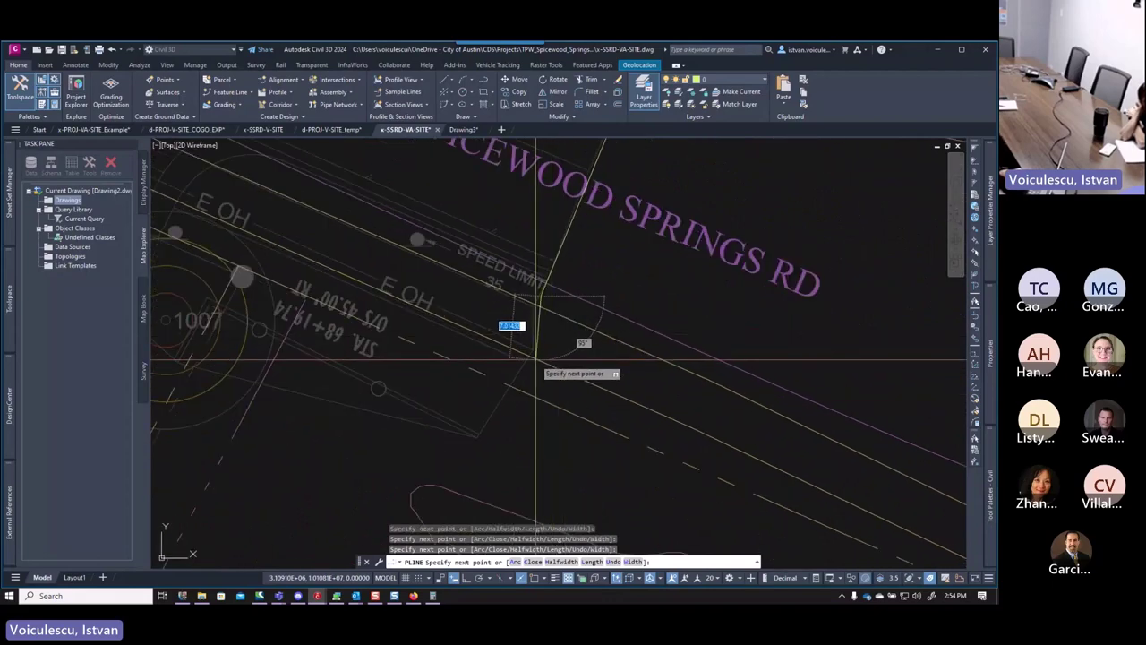
middle_drag(533, 381, 578, 371)
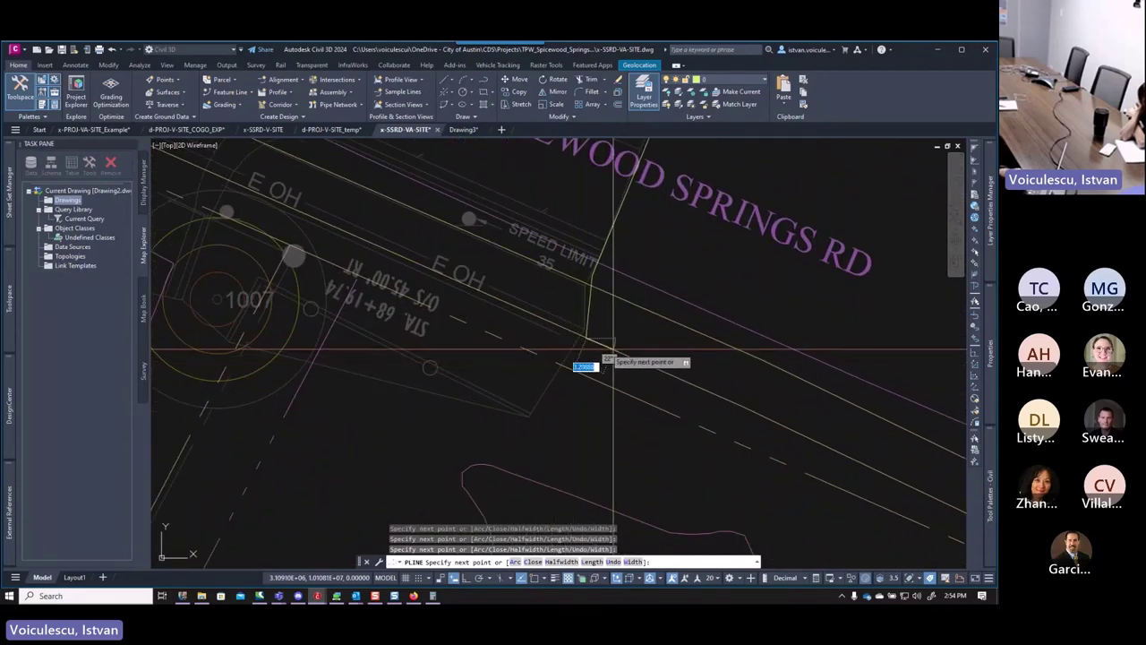
middle_drag(528, 330, 593, 338)
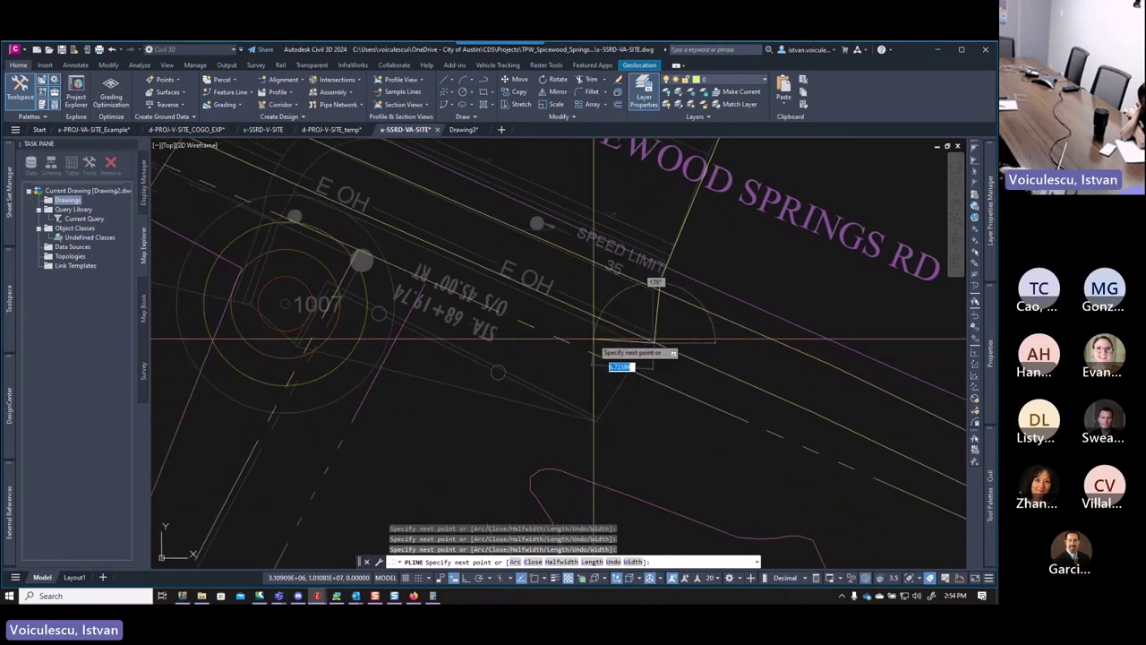
scroll(609, 349, down, 2)
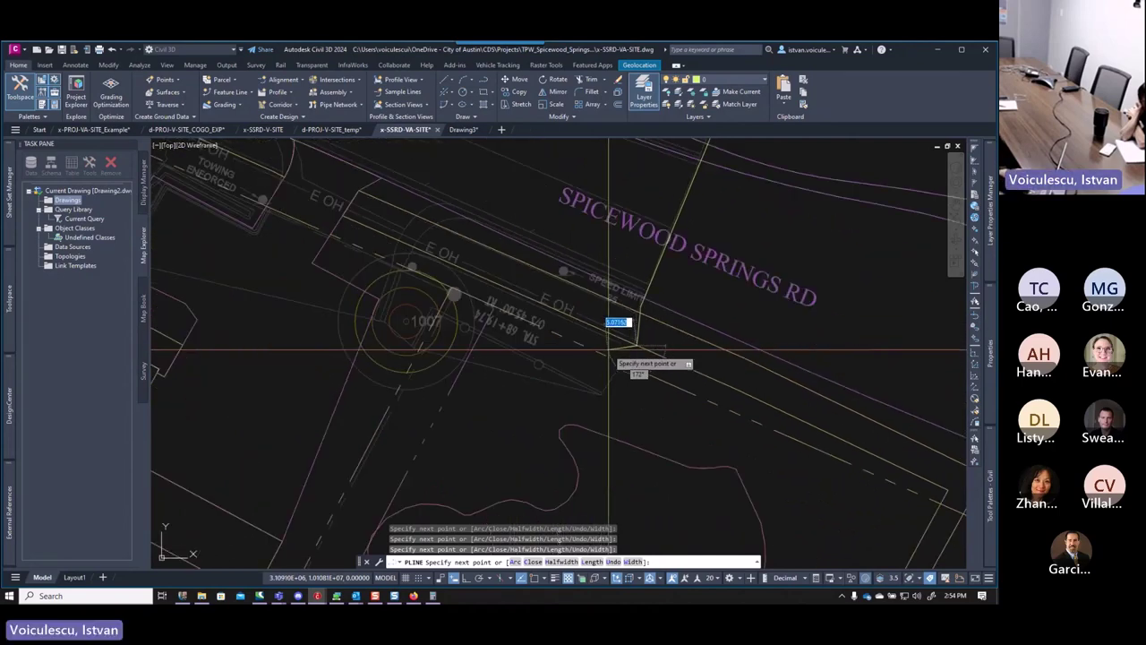
key(Escape)
key(Escape)
key(Escape)
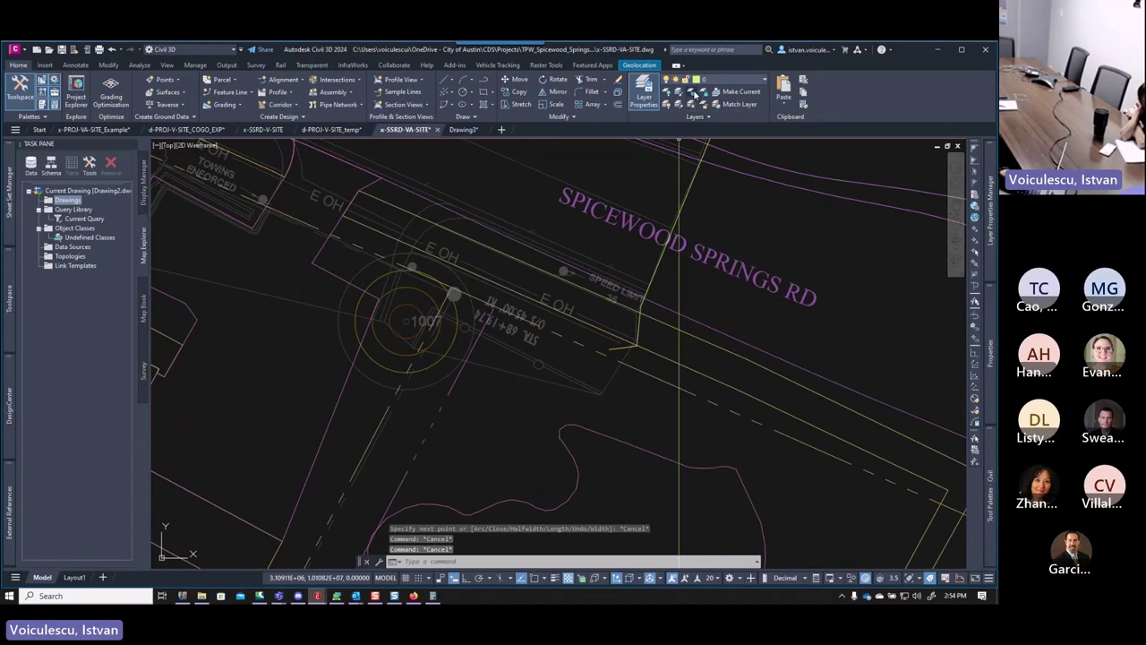
Freeze the property line, easement line, tree, tree text and overhead electric layers by picking objects around tree 1007.
click(696, 95)
click(384, 415)
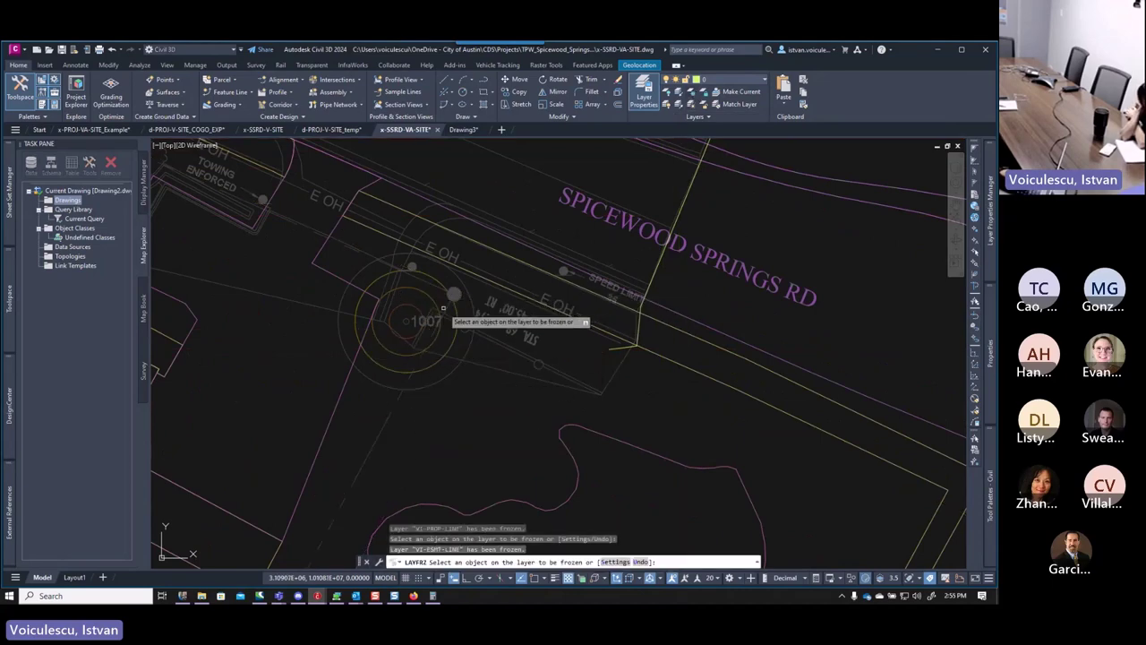
scroll(433, 302, up, 4)
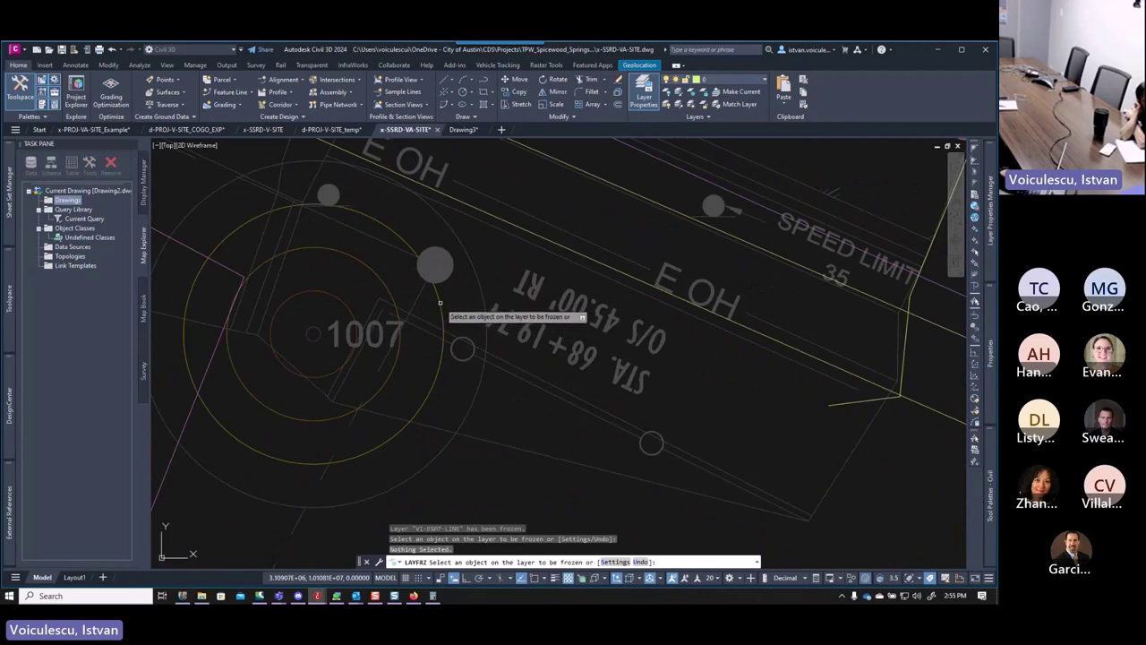
click(440, 303)
click(507, 313)
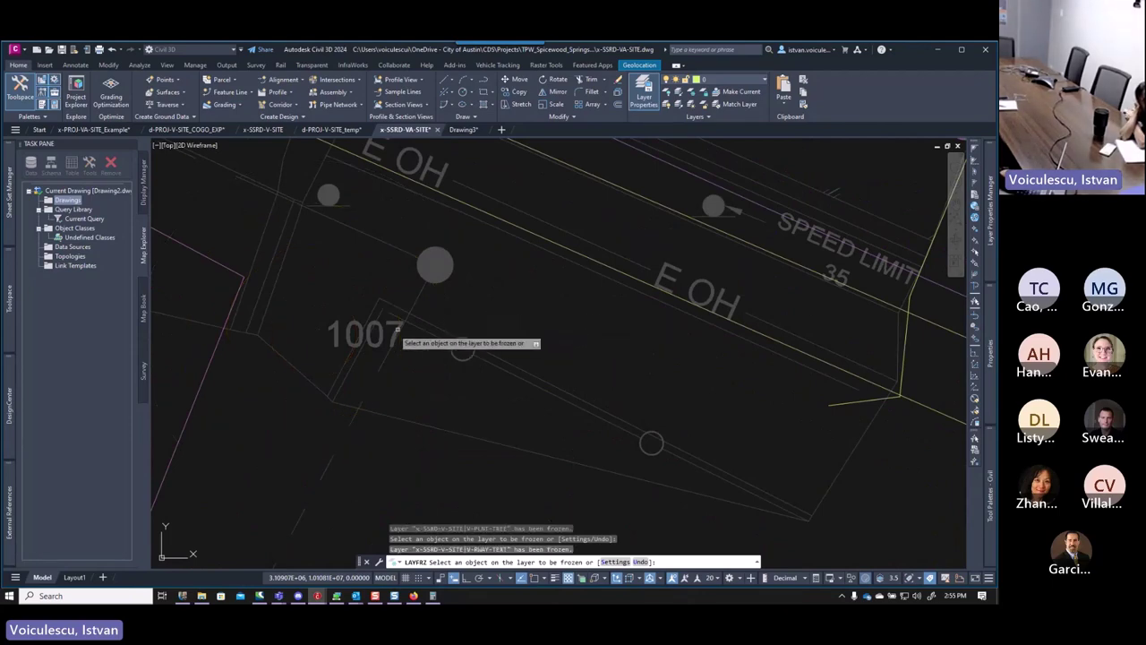
click(350, 334)
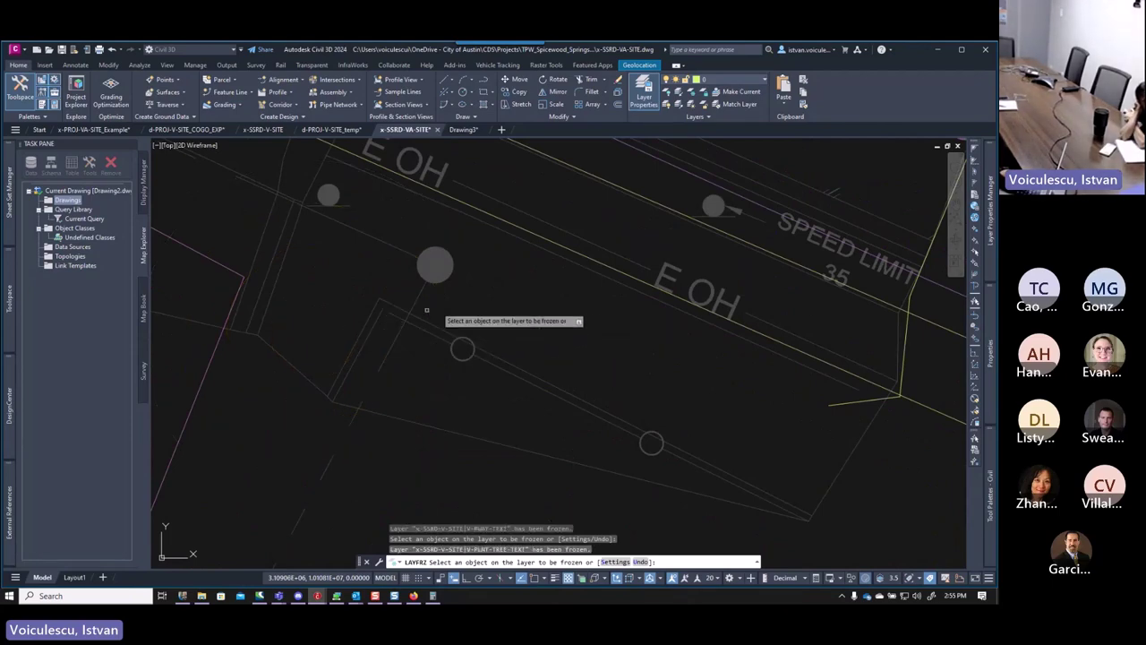
click(545, 224)
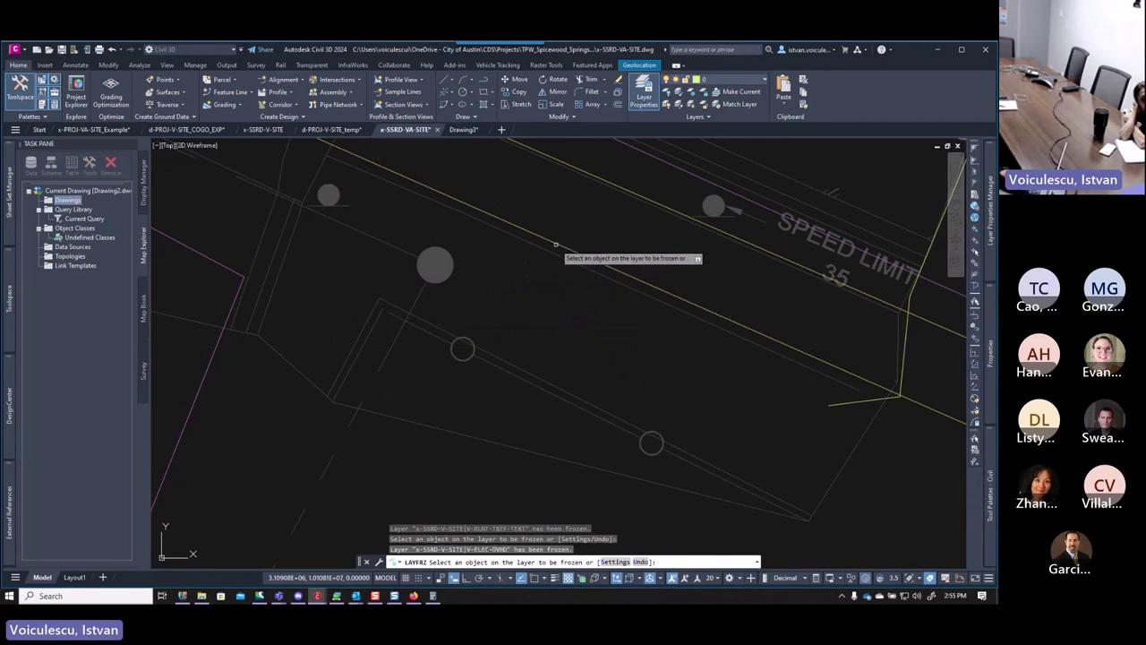
Freeze the shrub, electric symbol and sign text layers by picking objects around the TOWING ENFORCED sign.
scroll(556, 244, down, 3)
scroll(427, 229, up, 3)
scroll(427, 229, down, 3)
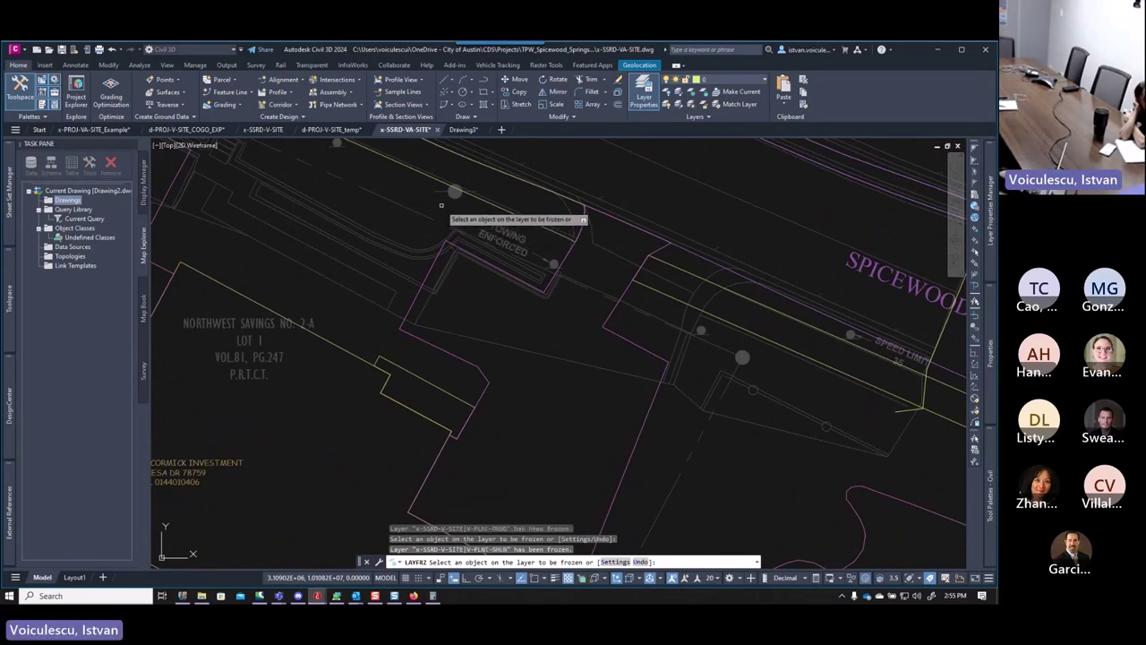
scroll(501, 246, up, 2)
click(499, 240)
scroll(579, 243, up, 2)
scroll(580, 243, down, 3)
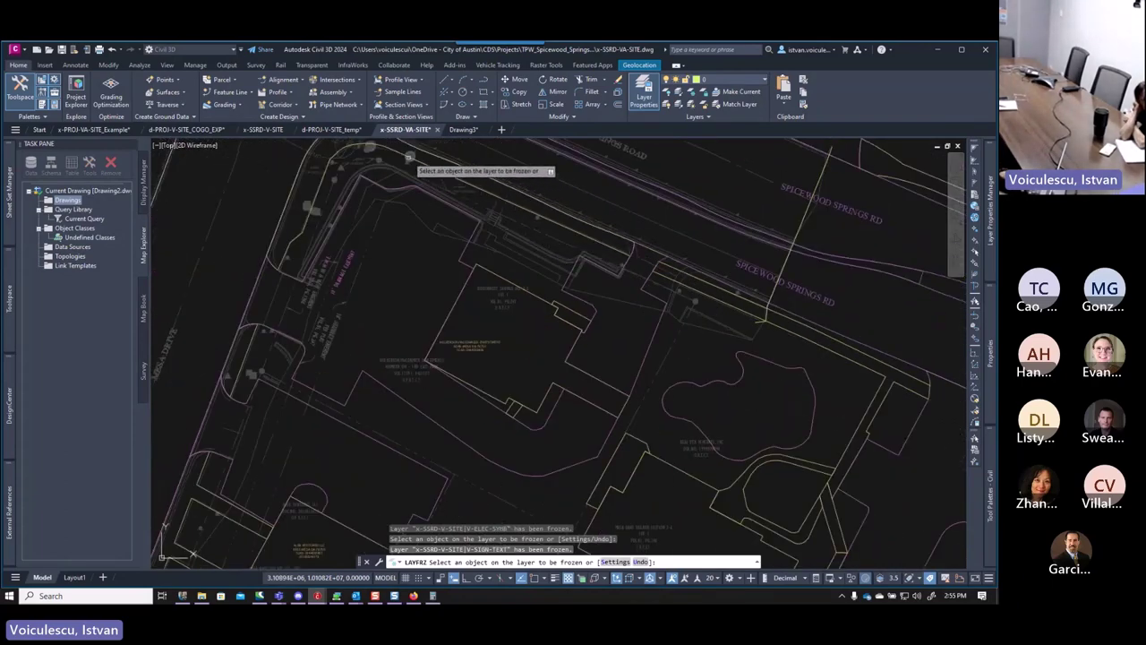
Freeze the communication, water, traffic, road and control point symbol layers by picking objects around the EMH and WWMH manholes.
scroll(448, 186, up, 4)
click(457, 185)
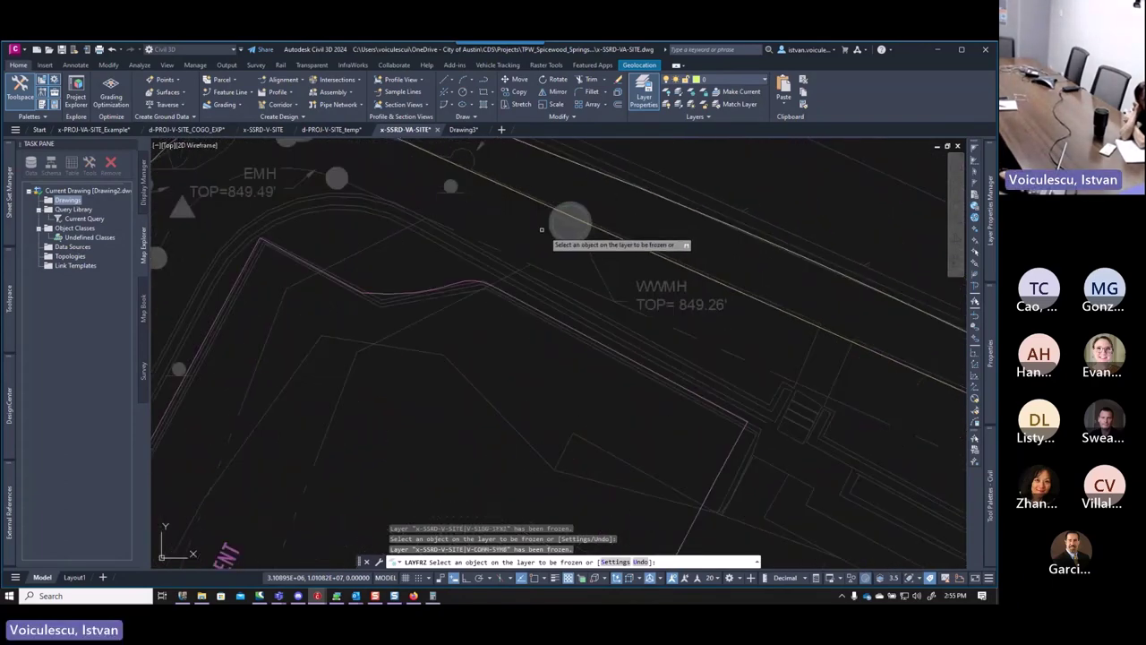
scroll(394, 211, down, 2)
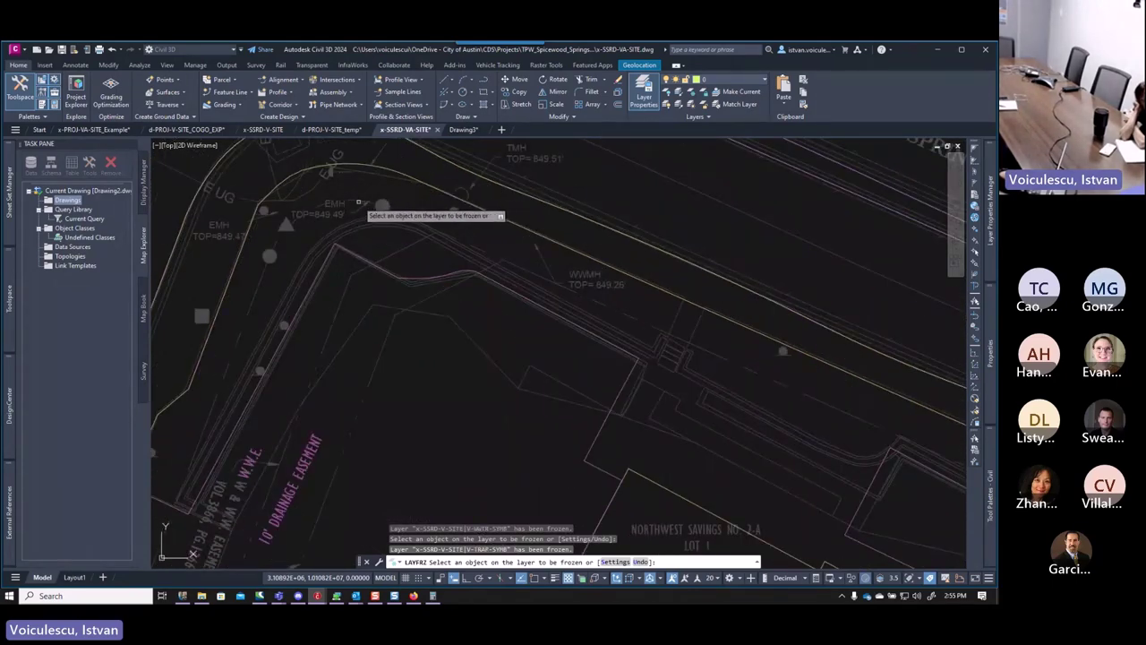
click(320, 213)
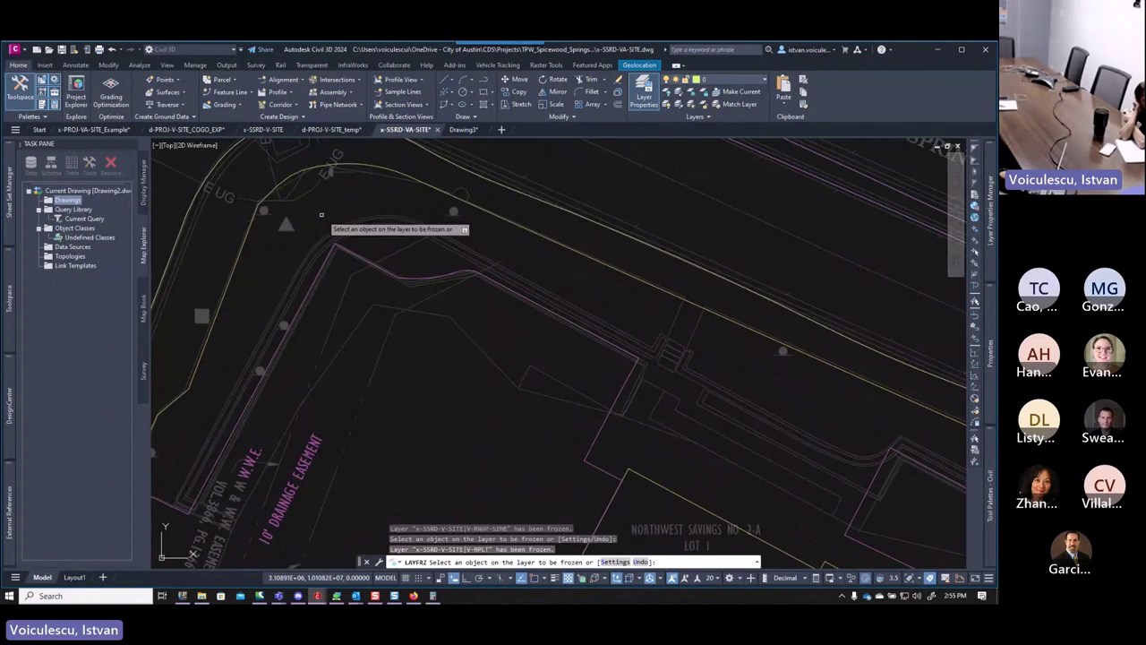
scroll(340, 231, down, 5)
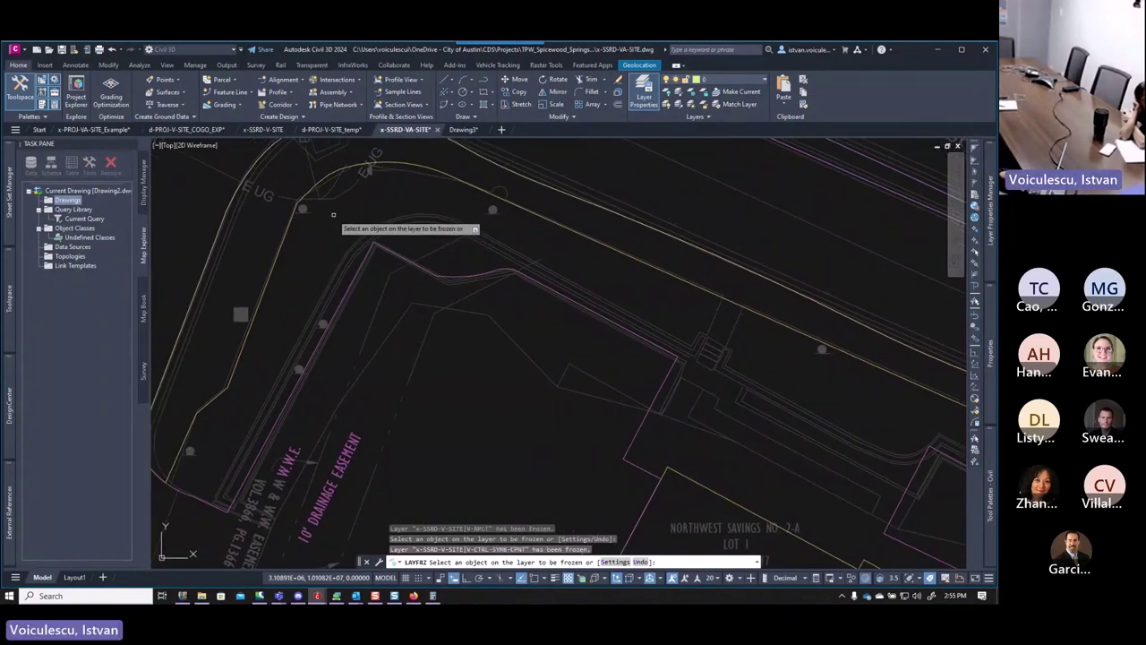
key(Escape)
key(Escape)
key(Escape)
Start a polyline snapped to the endpoint of the existing survey limit line on the south side of Spicewood Springs Rd.
scroll(627, 242, up, 6)
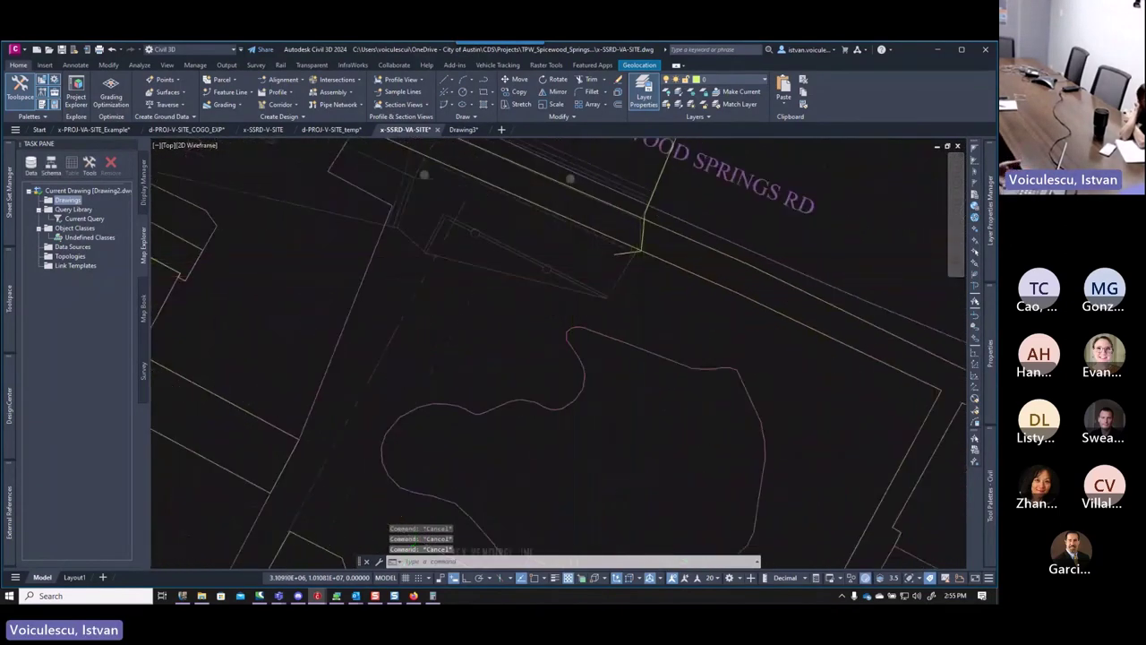
text(pl)
key(Return)
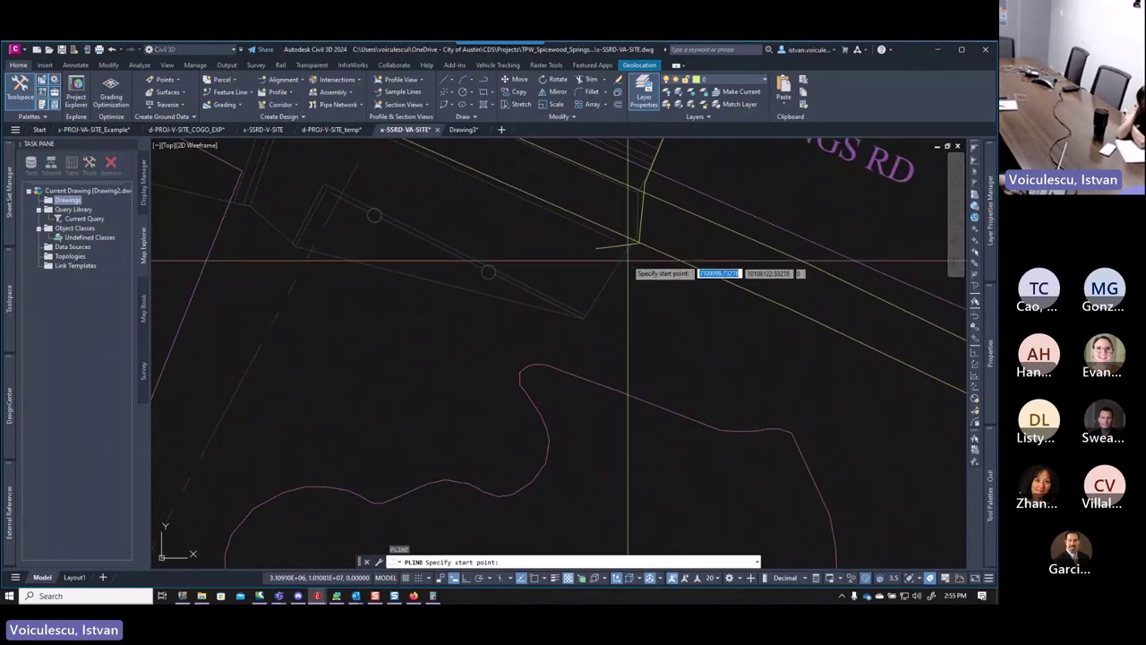
scroll(583, 251, up, 2)
shift+right_click(586, 252)
click(612, 318)
click(580, 244)
scroll(525, 226, down, 5)
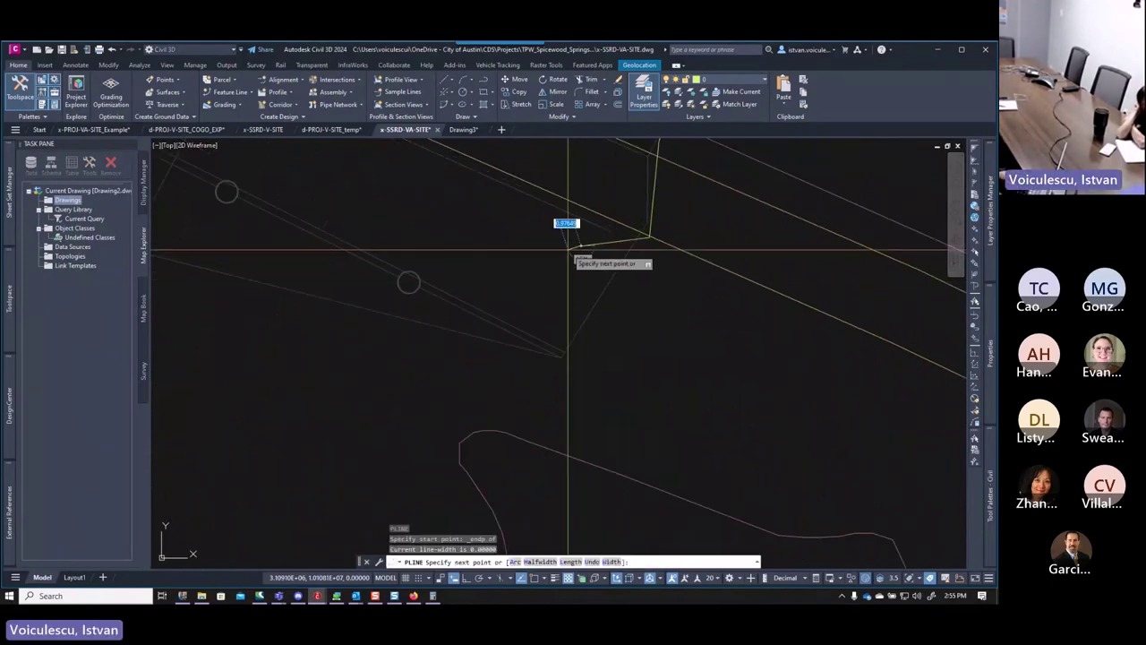
Carry the polyline westward behind the surveyed wall to the driveway edge east of the Northwest Savings lot.
scroll(560, 294, up, 5)
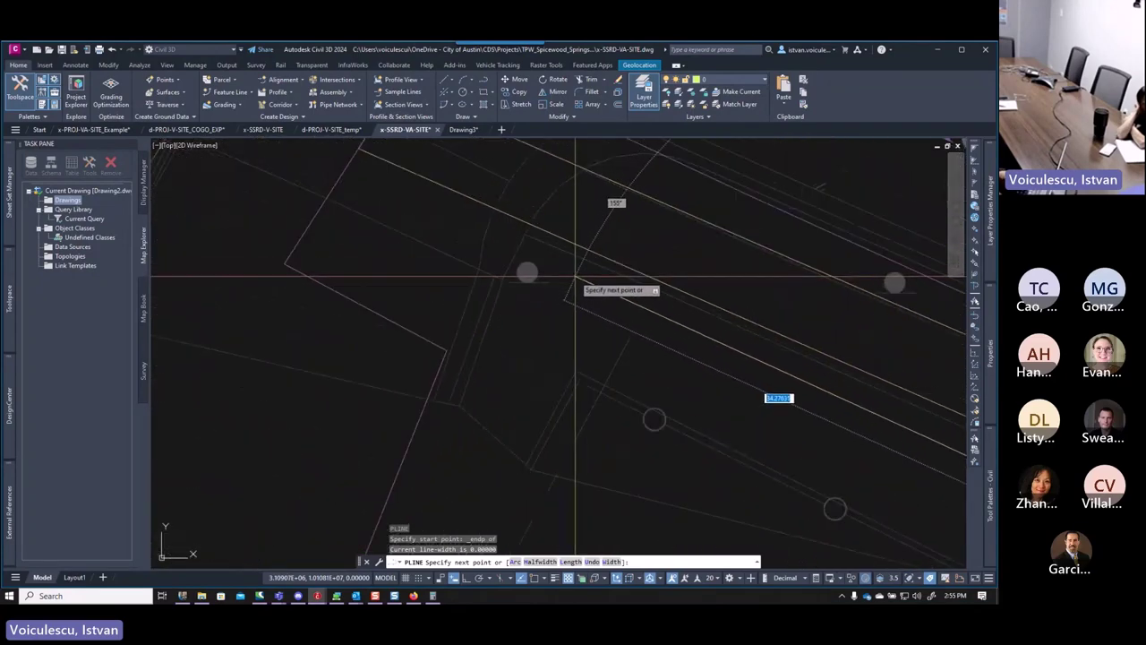
scroll(574, 278, down, 3)
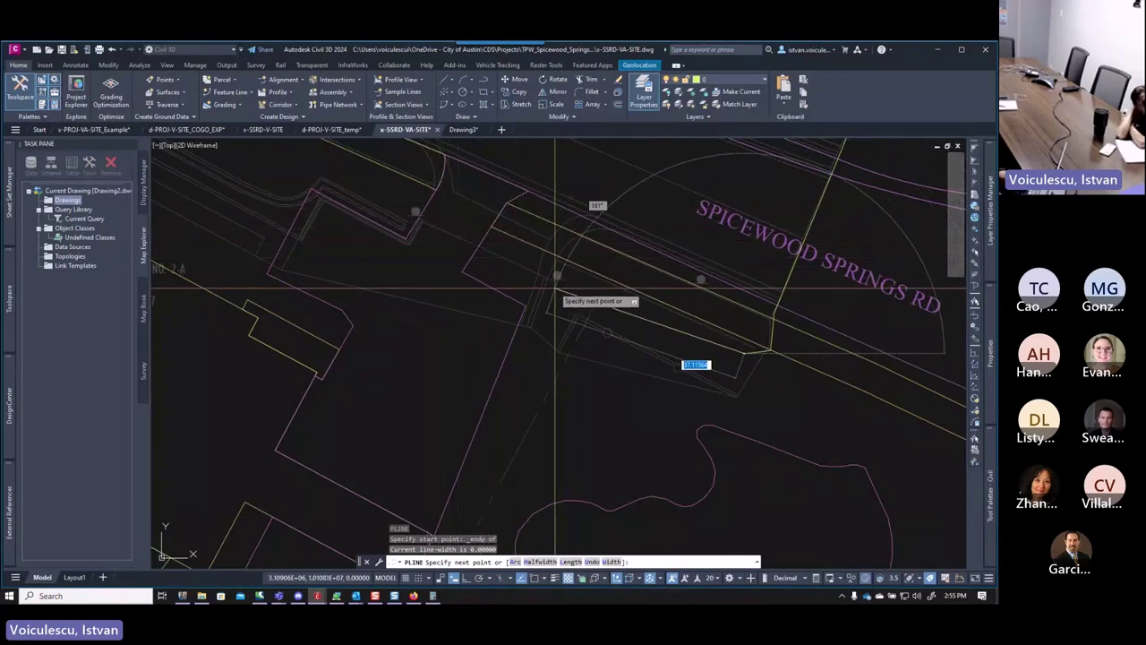
scroll(546, 275, up, 2)
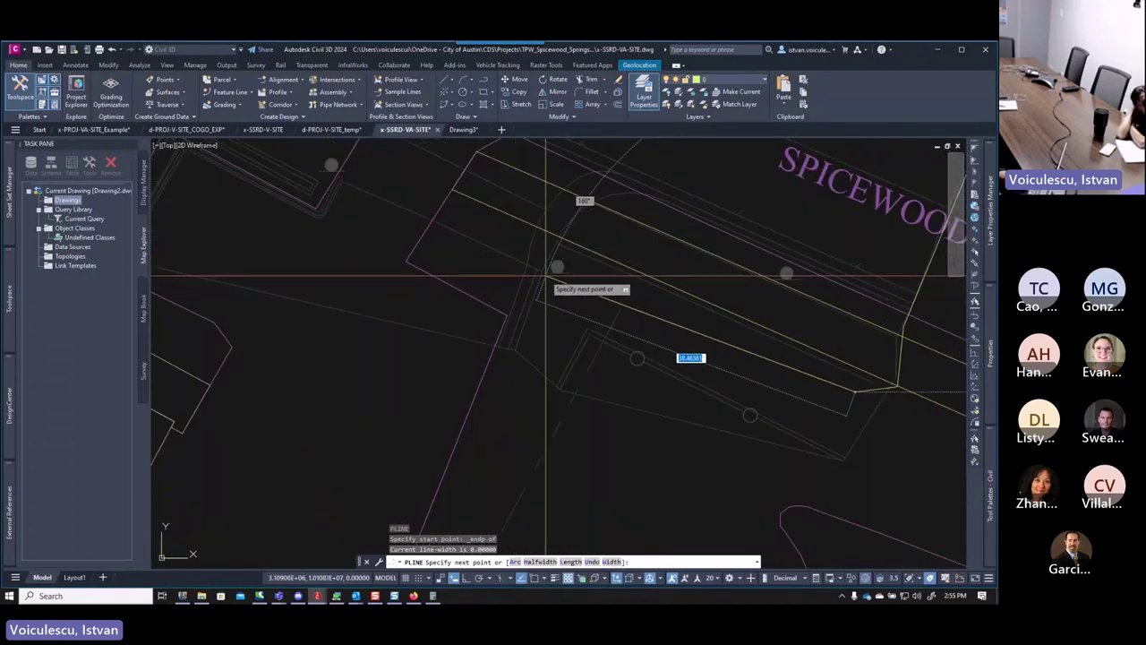
click(523, 350)
click(484, 343)
scroll(451, 320, up, 3)
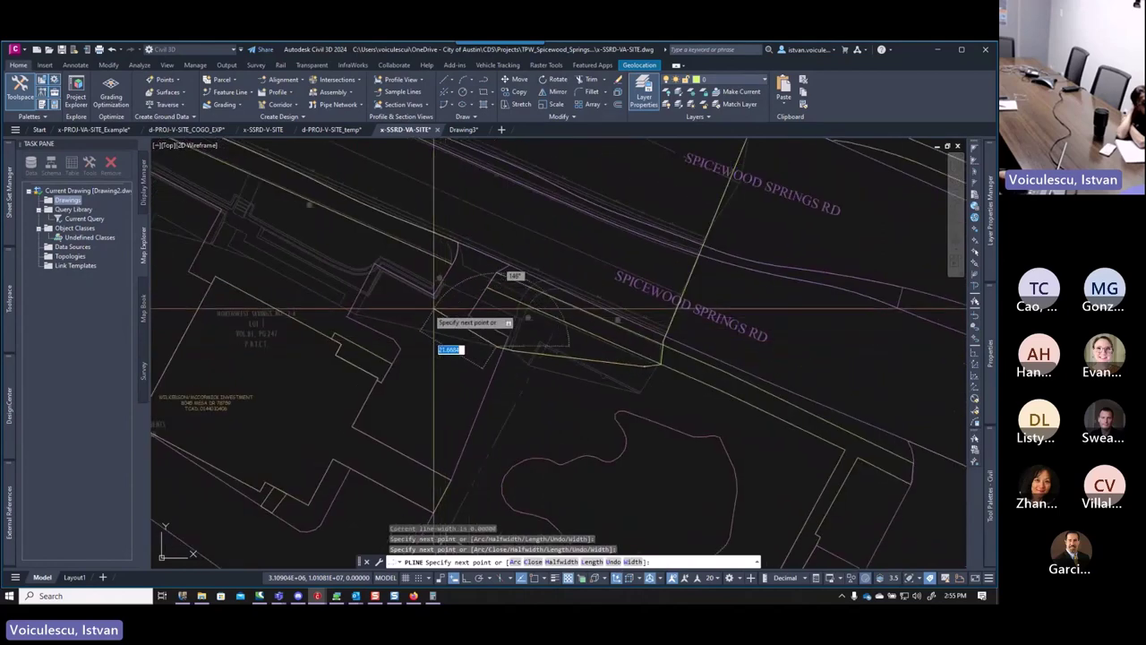
Continue the polyline westward across the driveway and along the north side of the Northwest Savings lot, following the surveyed walls.
scroll(455, 274, down, 5)
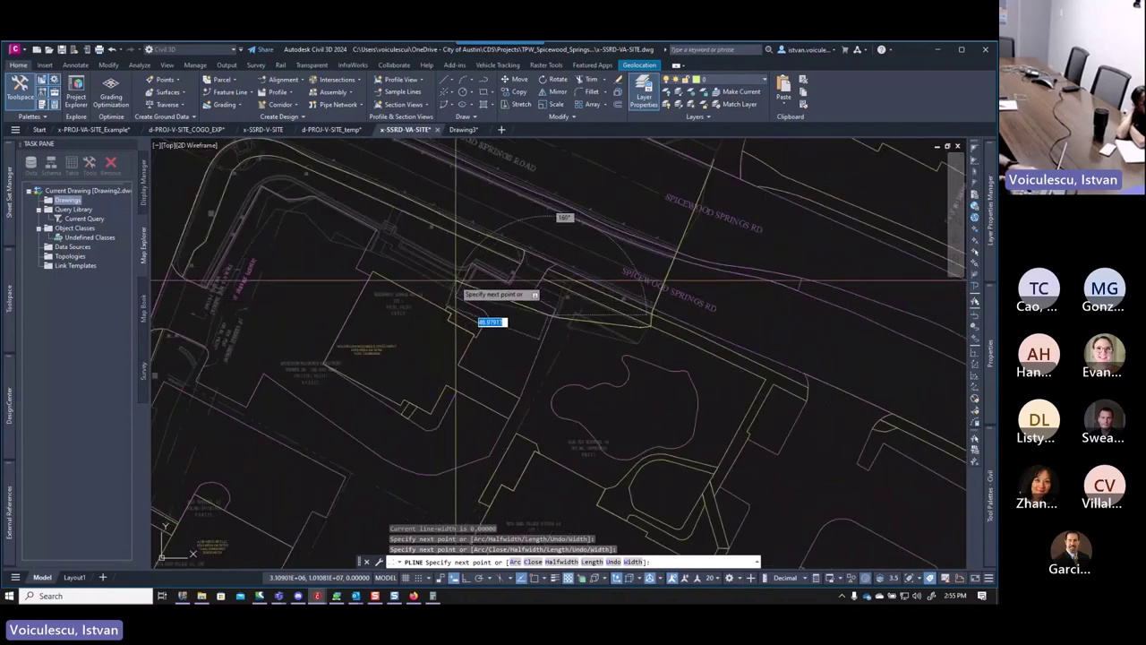
scroll(457, 281, up, 4)
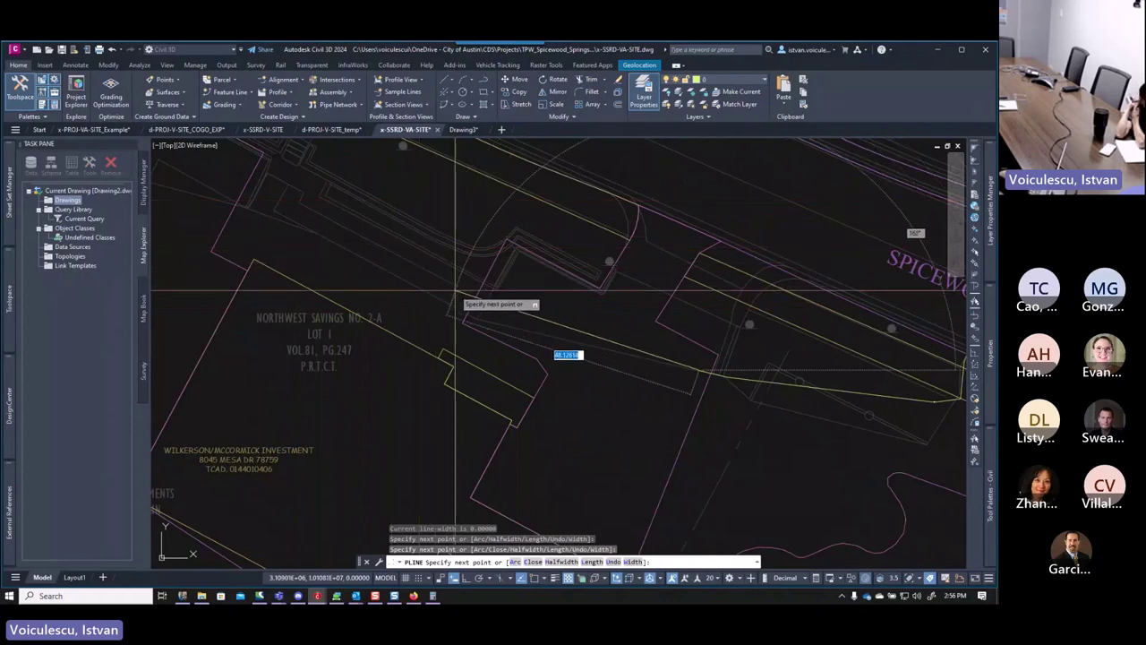
scroll(484, 268, down, 3)
scroll(468, 313, up, 3)
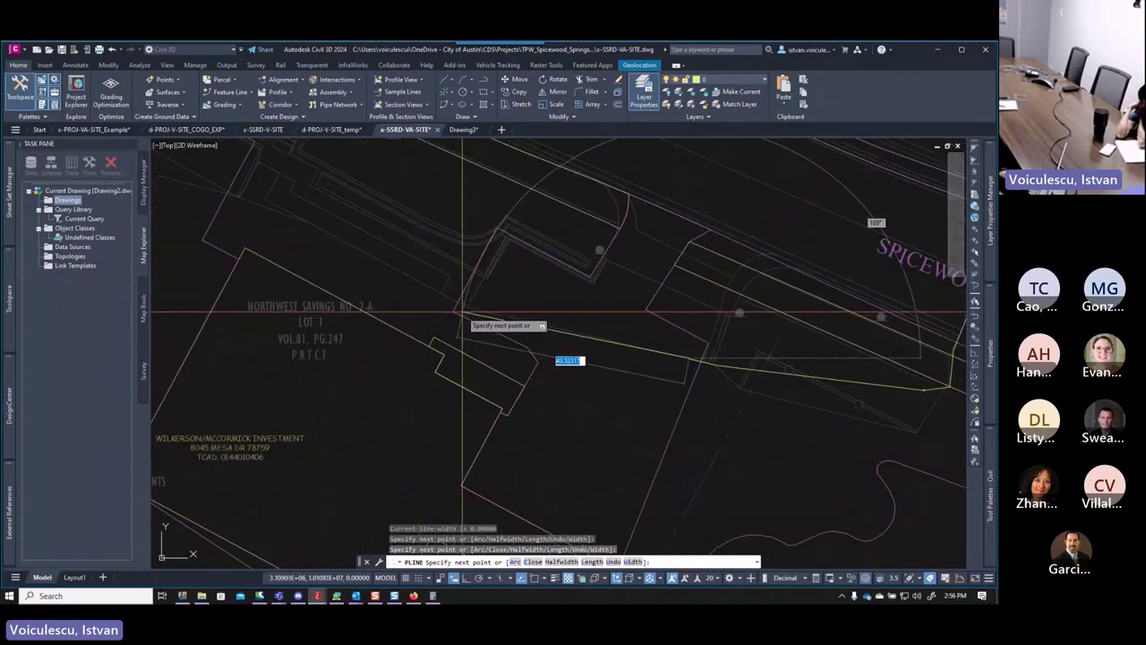
click(462, 313)
scroll(461, 320, down, 2)
scroll(397, 276, up, 2)
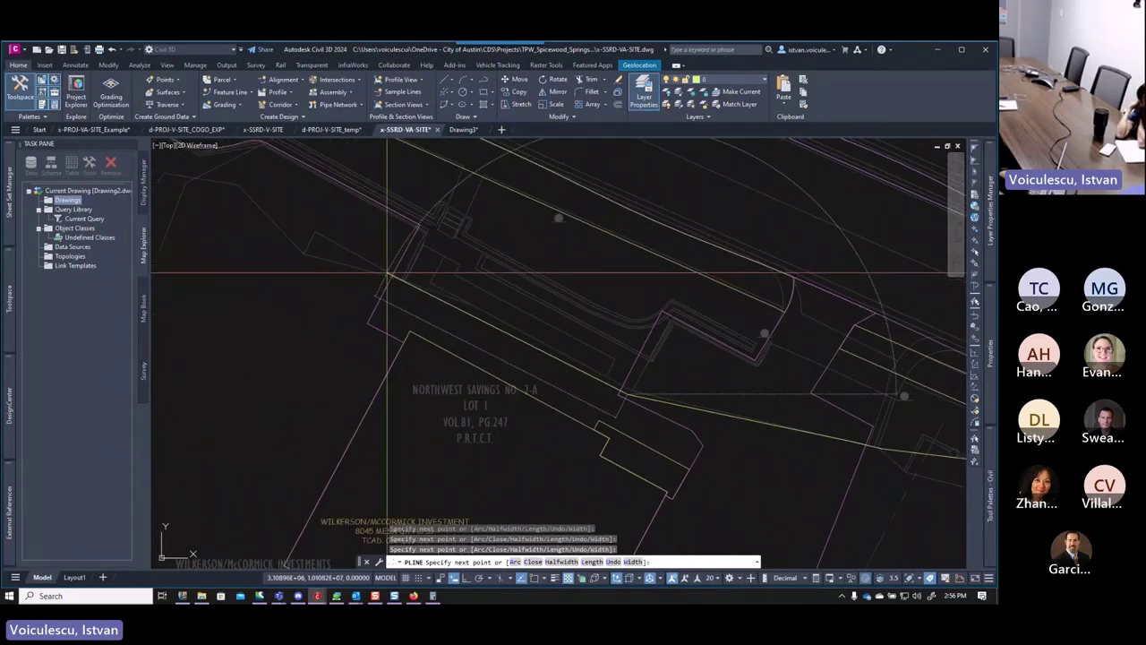
scroll(489, 299, down, 3)
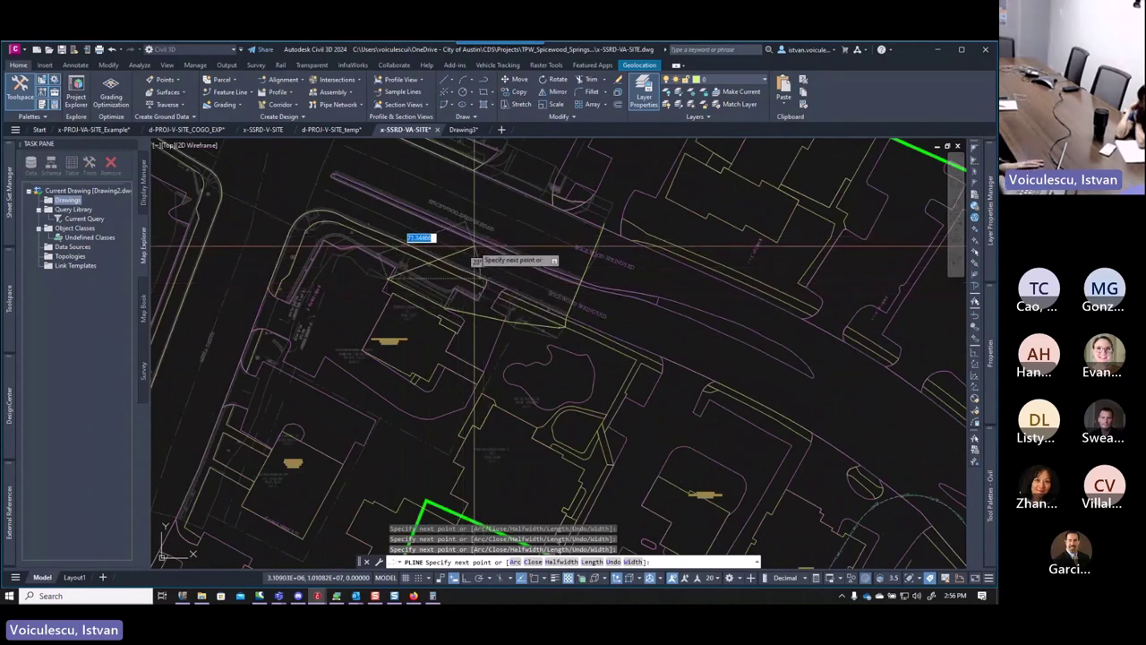
Take the polyline around the street corner and south past the 10' drainage easement to the parking edges beside Mesa Drive.
scroll(474, 260, up, 5)
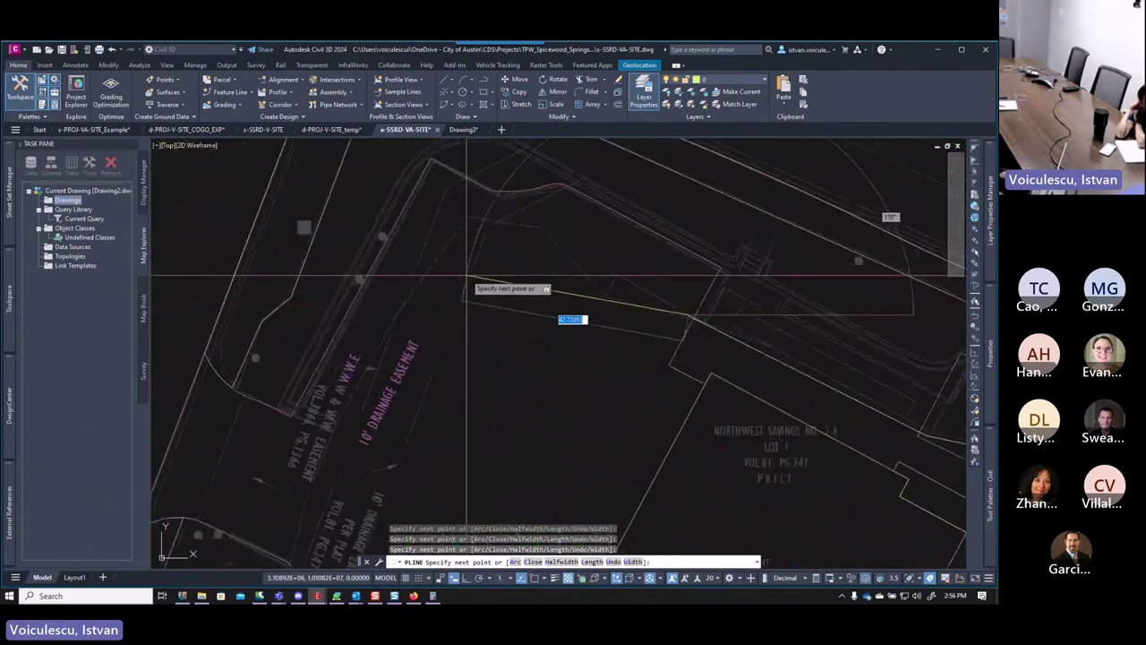
middle_drag(384, 332, 441, 261)
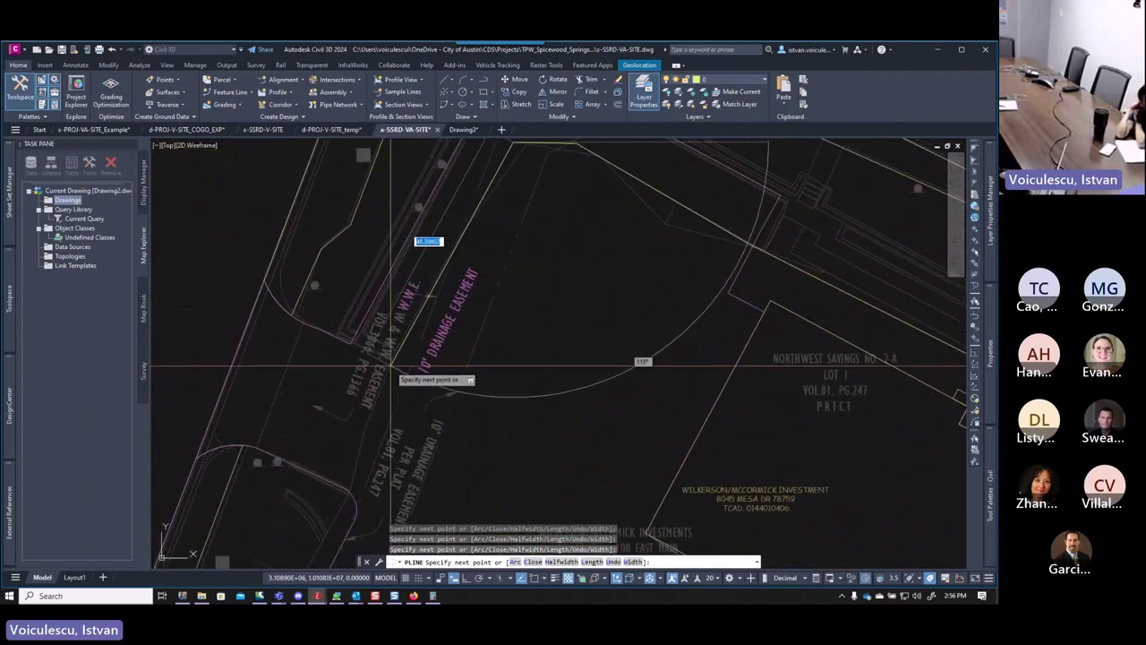
middle_drag(363, 351, 359, 278)
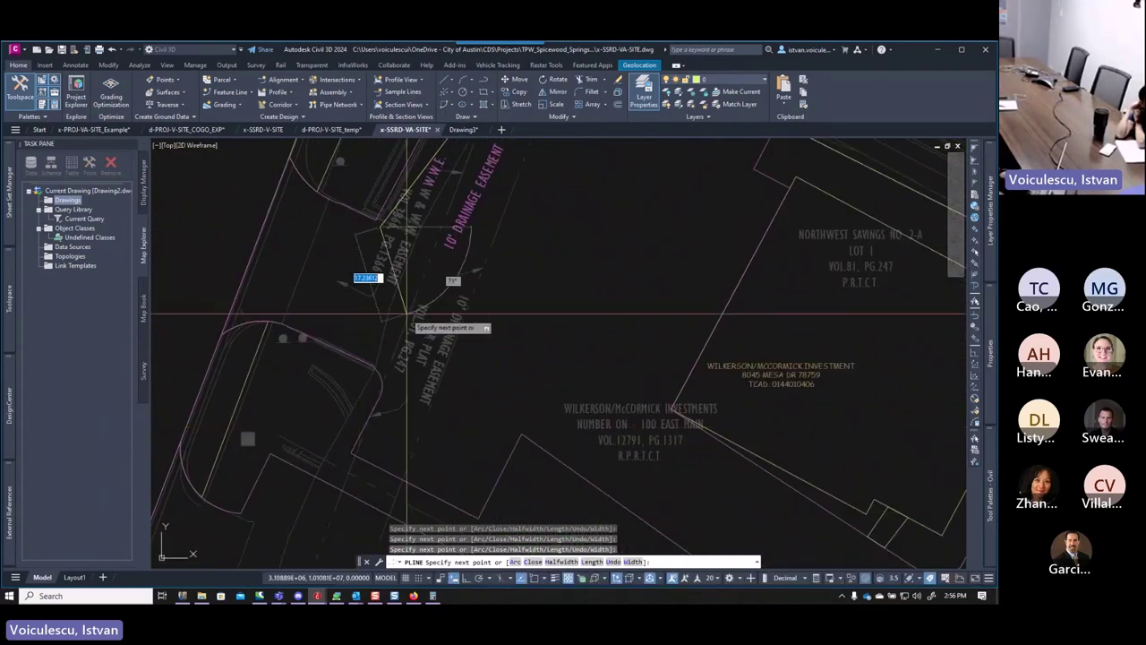
middle_drag(333, 532, 366, 427)
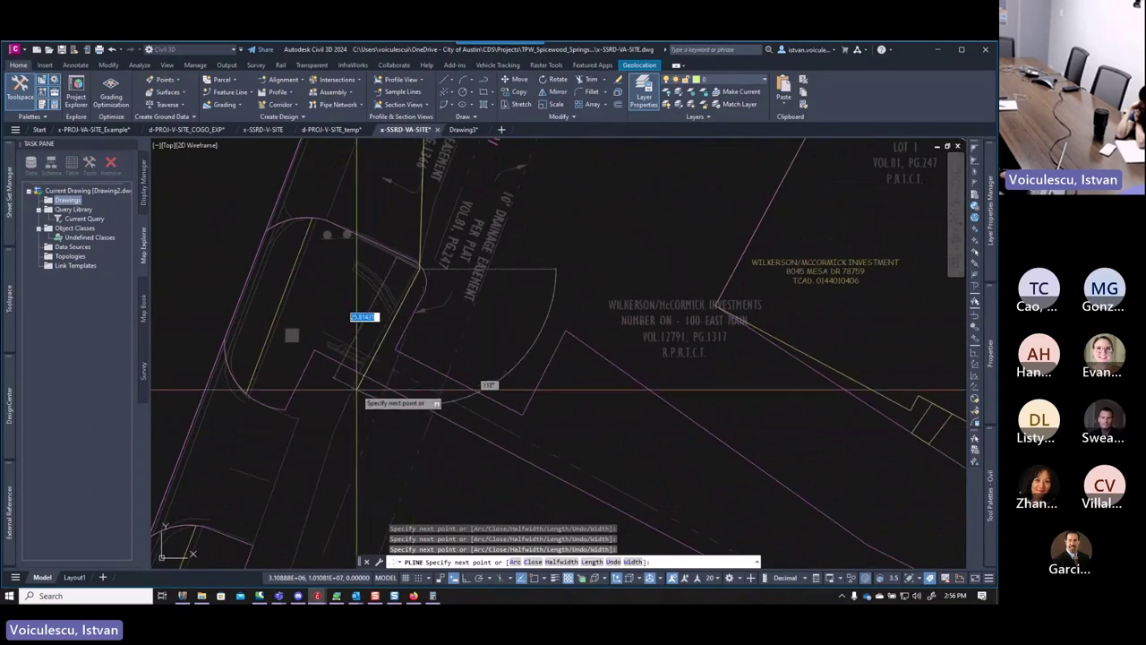
middle_drag(282, 415, 347, 304)
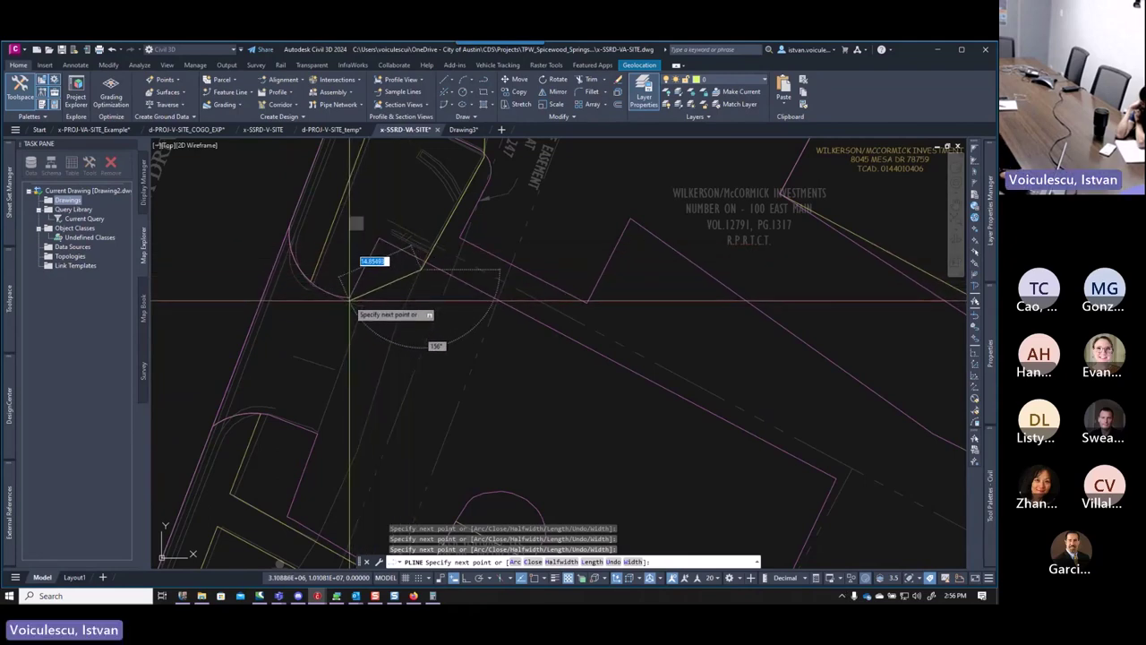
Continue the polyline south across the Mesa Drive driveway to the curb lines at the Aler Ventures lot.
scroll(358, 323, down, 1)
scroll(366, 345, up, 2)
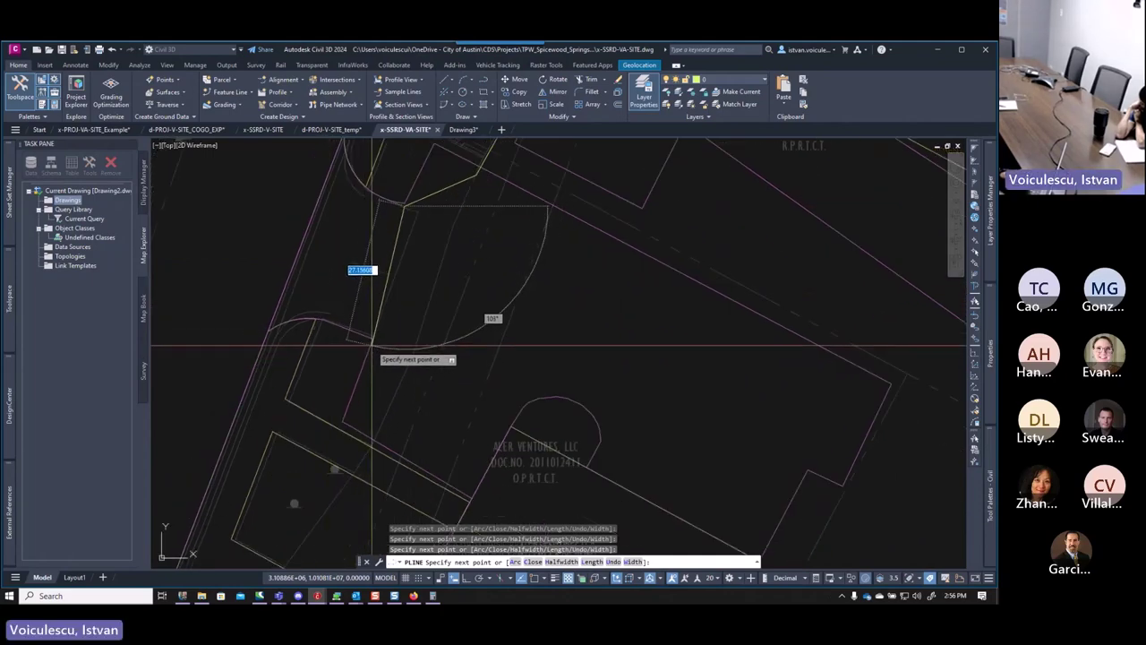
middle_drag(343, 440, 388, 341)
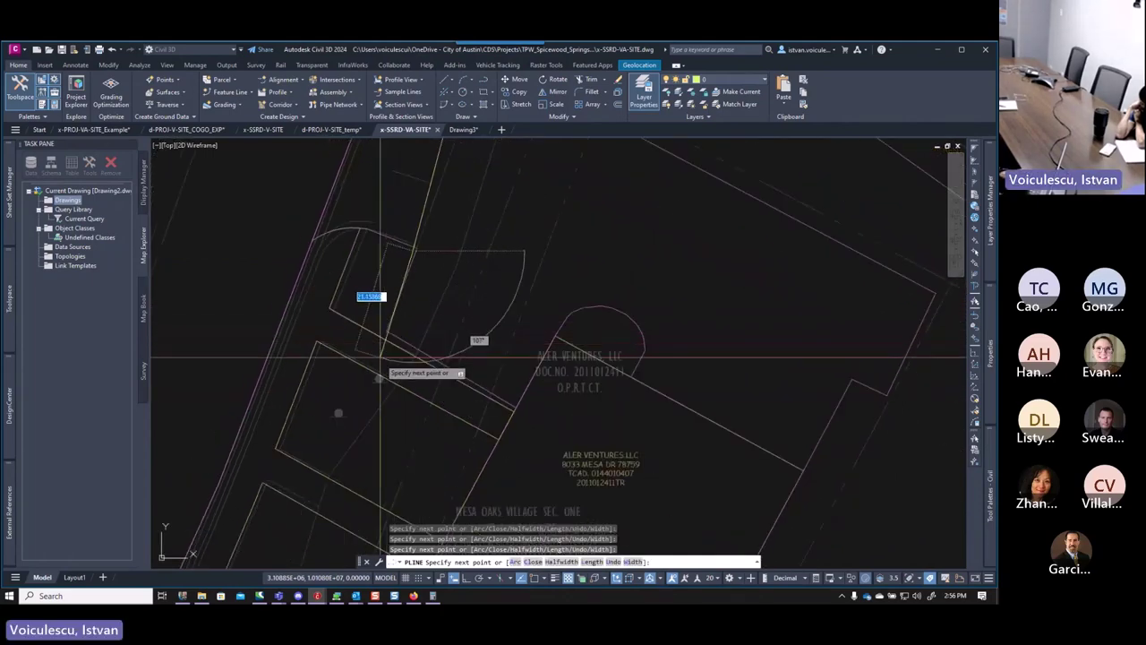
scroll(385, 376, up, 3)
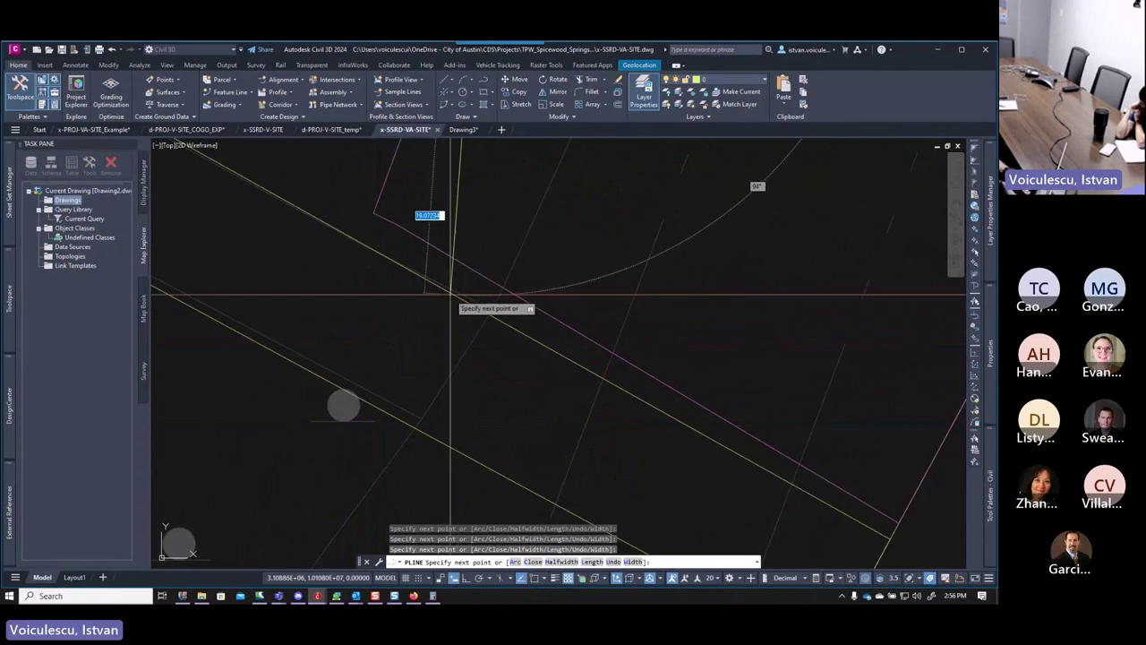
scroll(404, 268, down, 3)
scroll(427, 283, up, 3)
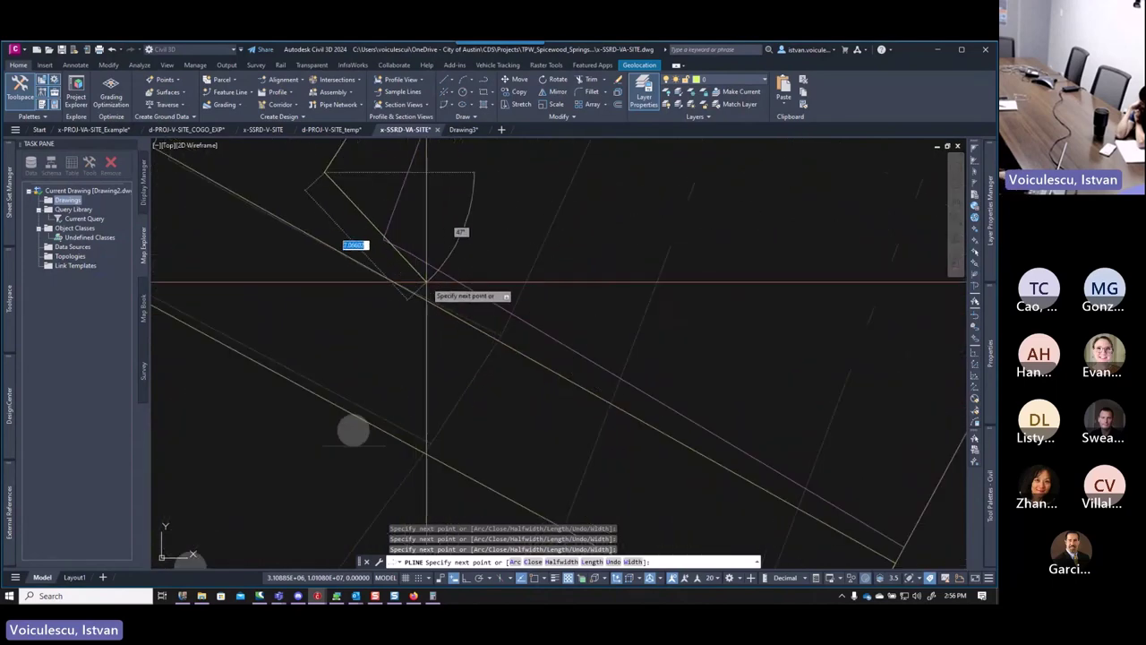
click(503, 329)
Extend the polyline south past the Mesa Oaks Village lot along the surveyed edge to the corner near the 30' drainage easement.
middle_drag(440, 450, 488, 384)
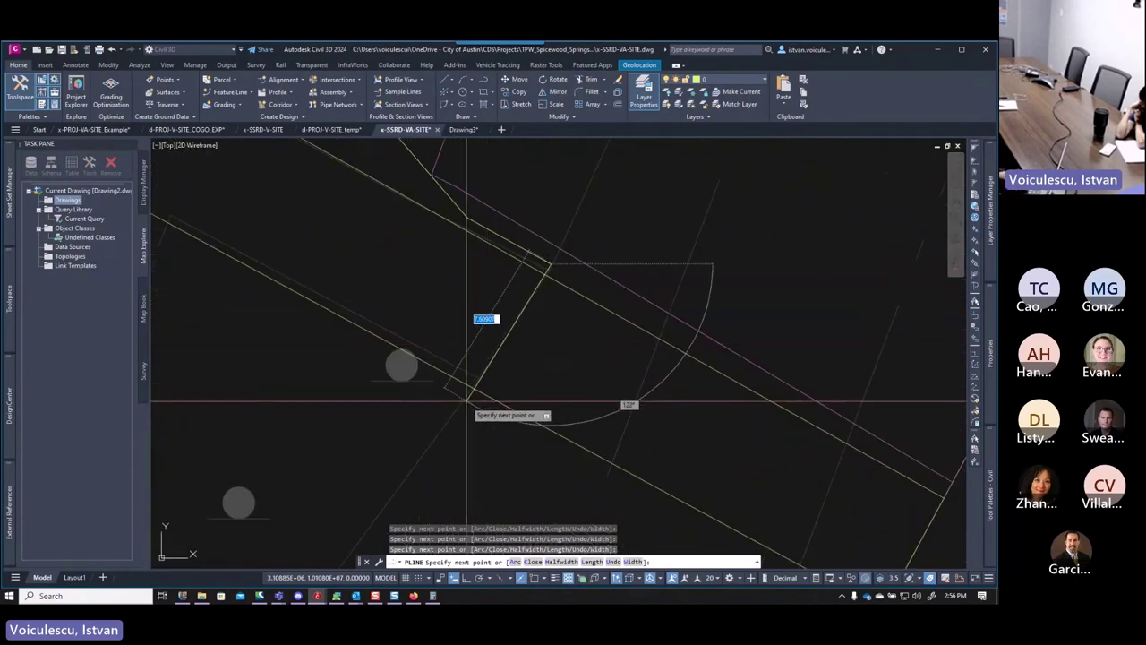
scroll(464, 403, down, 2)
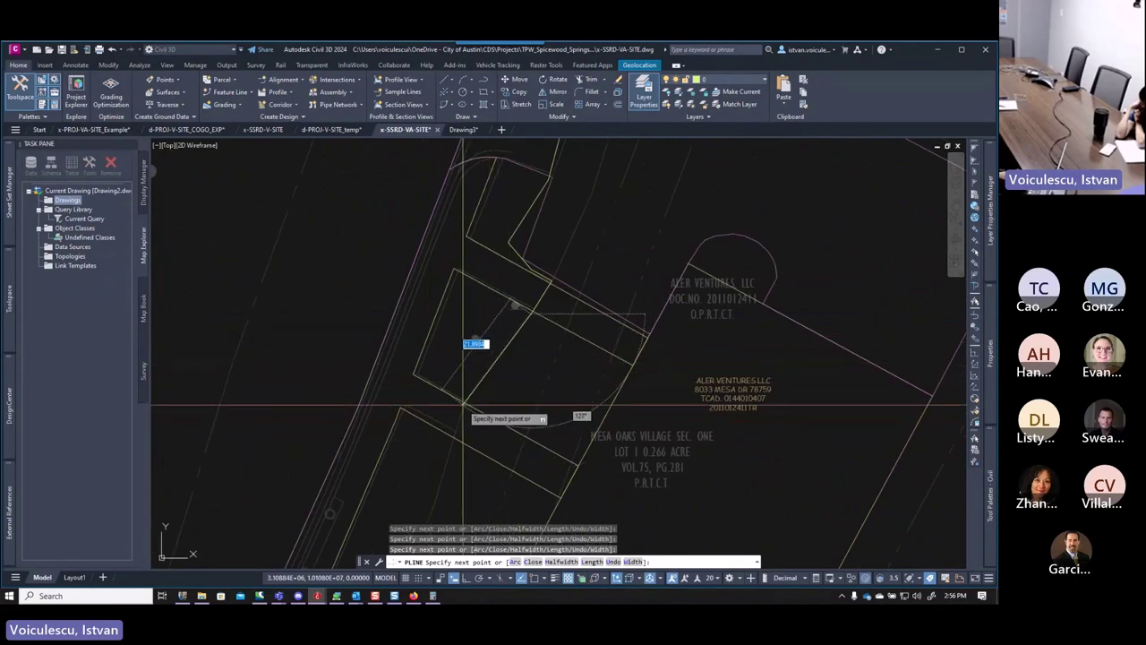
click(461, 443)
middle_drag(460, 442, 494, 328)
scroll(494, 322, up, 3)
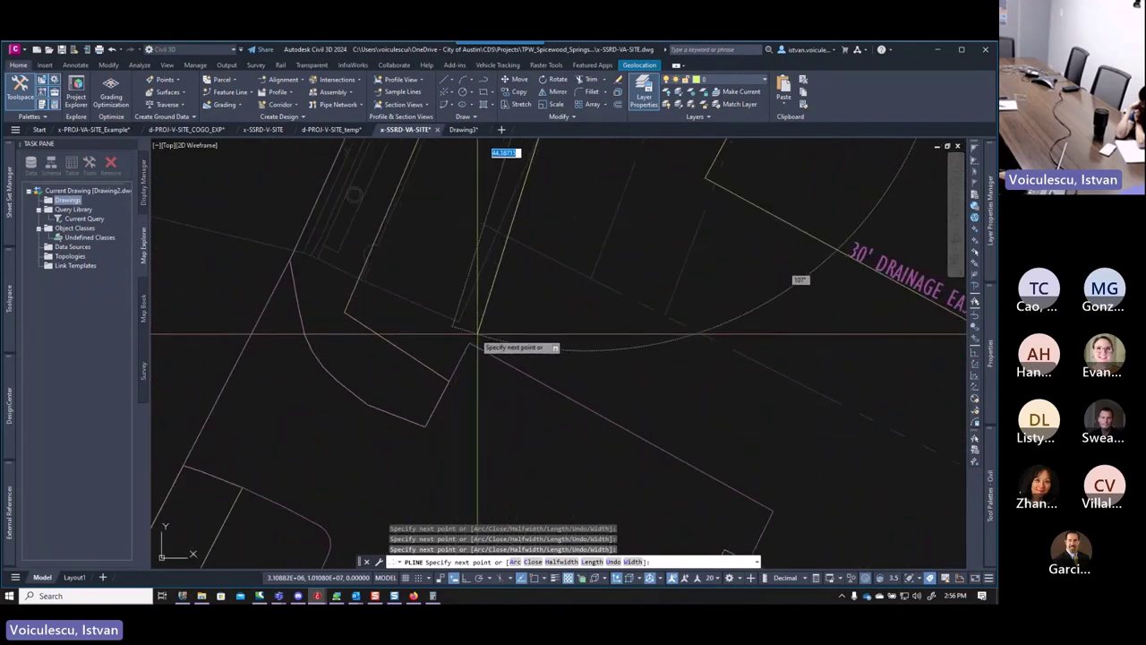
click(451, 328)
Carry the polyline west across Mesa Drive to the opposite side of the road and end it there.
mouse_move(288, 248)
middle_down()
mouse_move(239, 243)
mouse_move(379, 251)
mouse_move(331, 251)
middle_up()
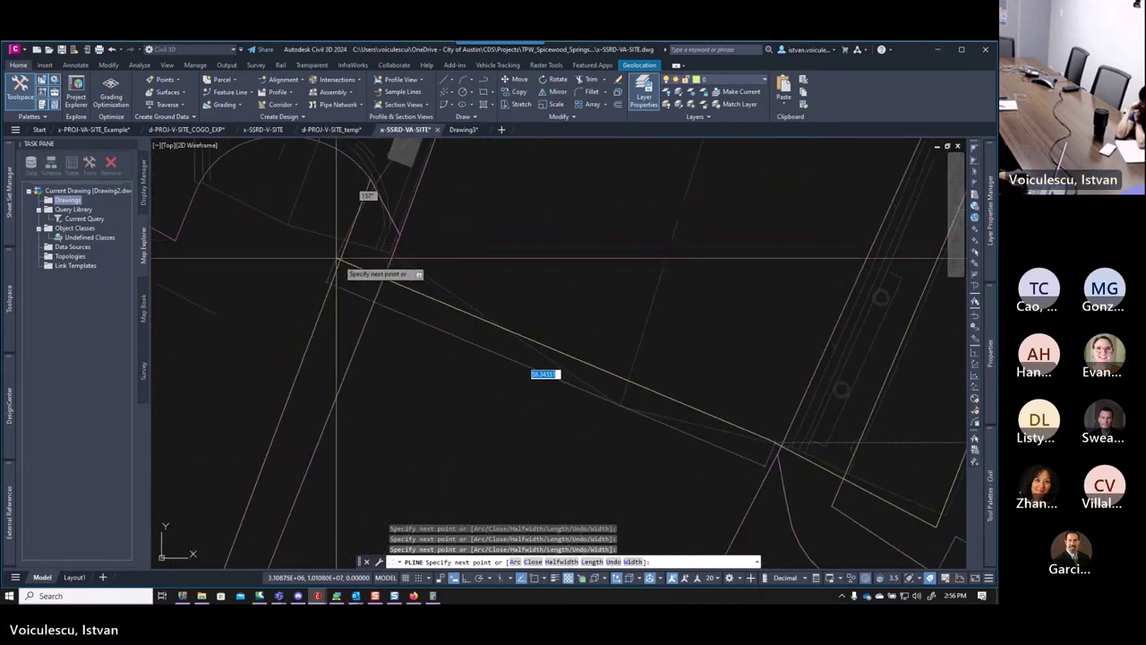
scroll(349, 243, down, 4)
middle_drag(370, 294, 396, 322)
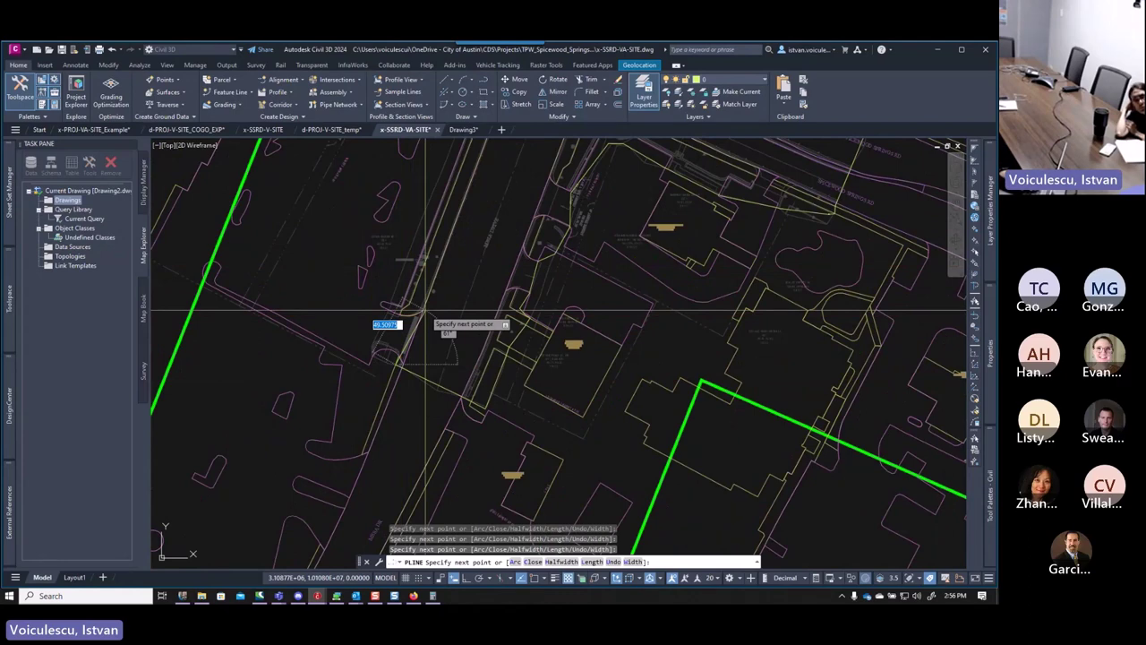
key(Escape)
key(Escape)
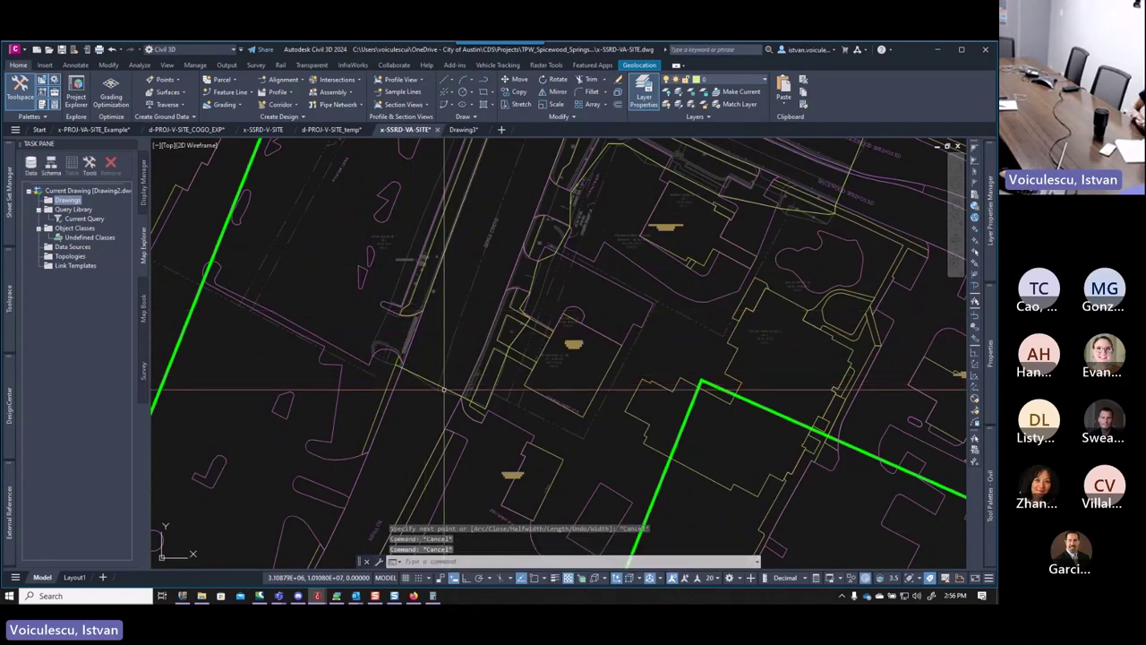
Select the survey limit polyline together with all similar polylines and delete them.
click(445, 388)
right_click(446, 391)
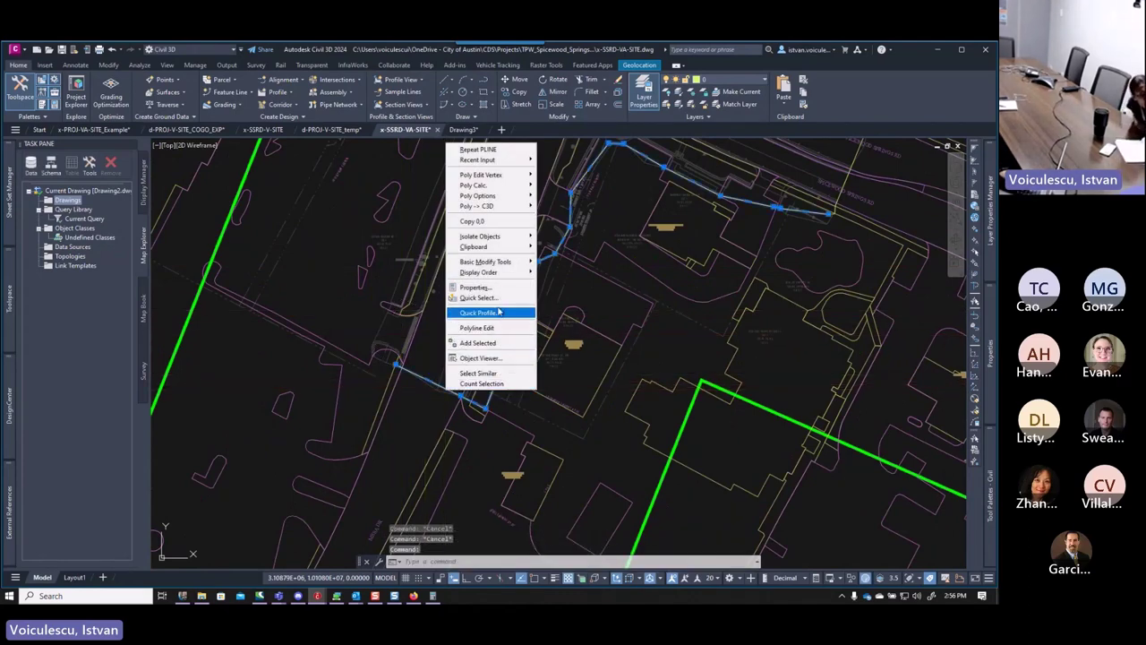
click(496, 374)
key(Delete)
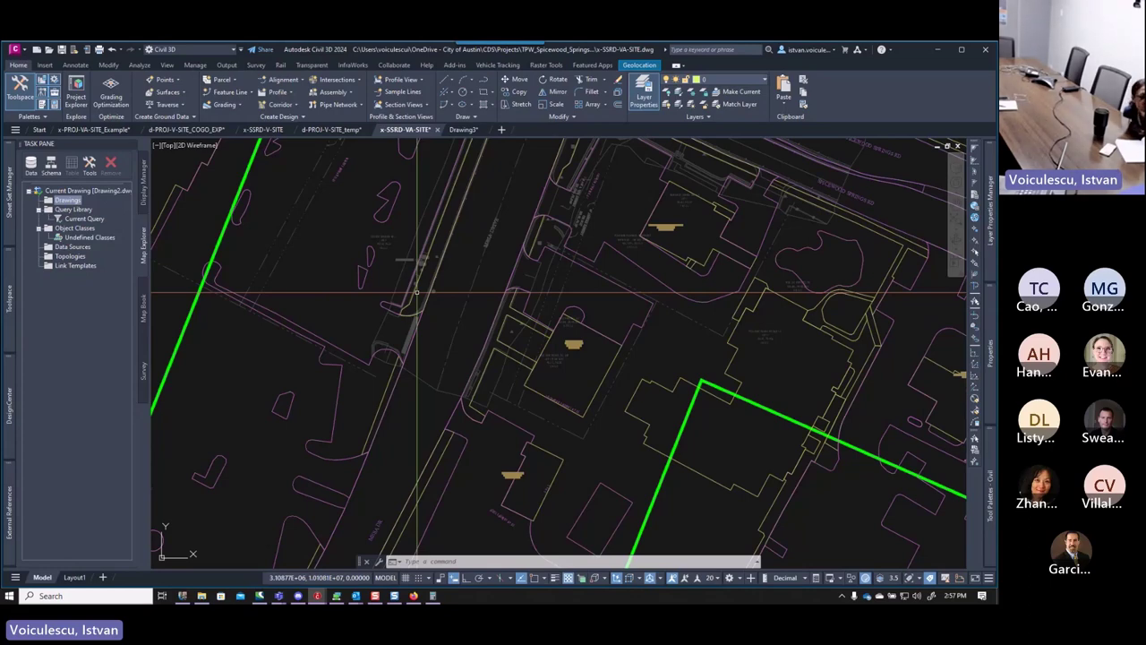
Switch to the x-PROJ-VA-SITE_Example drawing.
scroll(564, 264, up, 2)
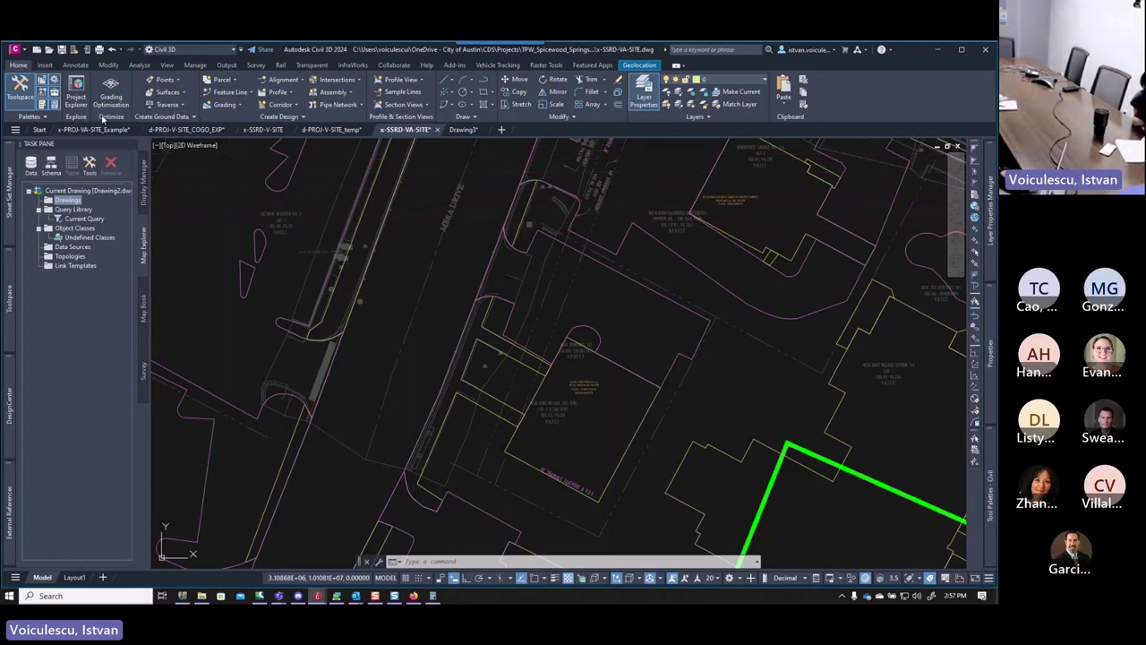
click(105, 131)
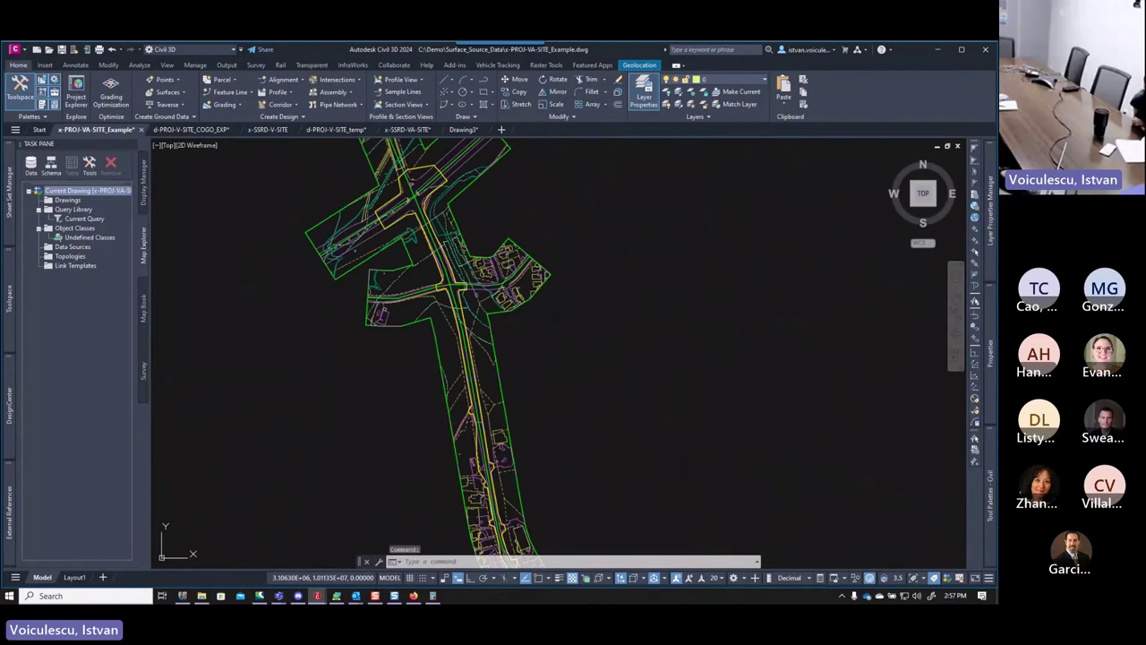
Copy the yellow survey limit polyline in the example drawing with base point 0,0.
scroll(445, 273, up, 6)
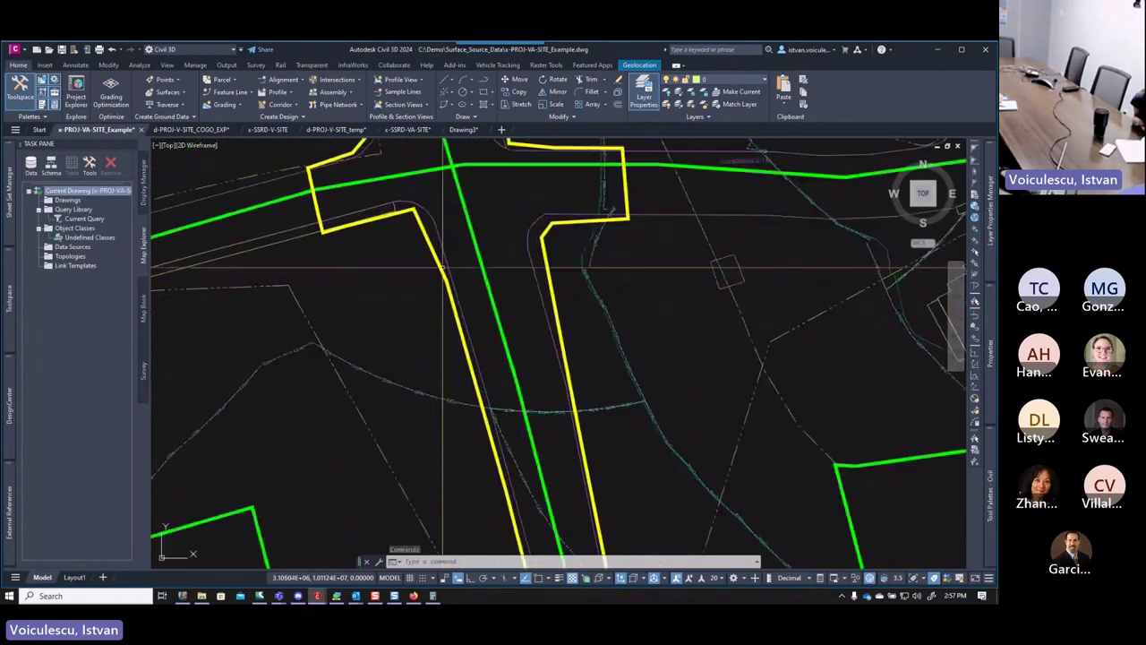
click(441, 271)
right_click(441, 268)
mouse_move(488, 385)
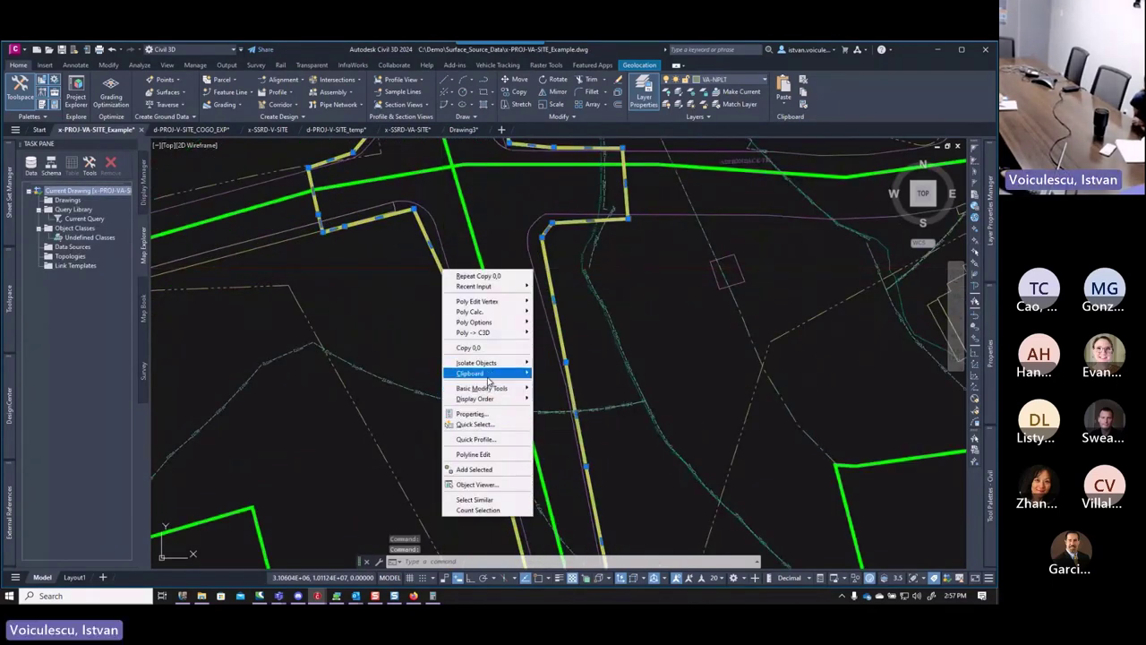
click(488, 348)
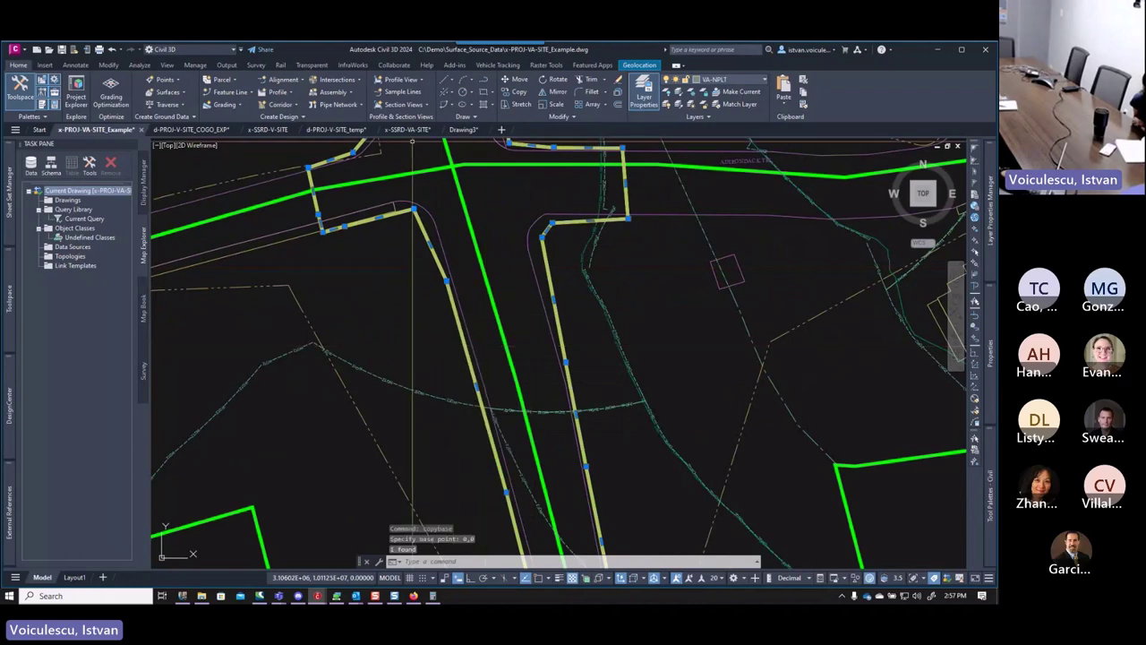
Switch to the x-SSRD-VA-SITE drawing and paste the copied survey limit at 0,0.
click(408, 129)
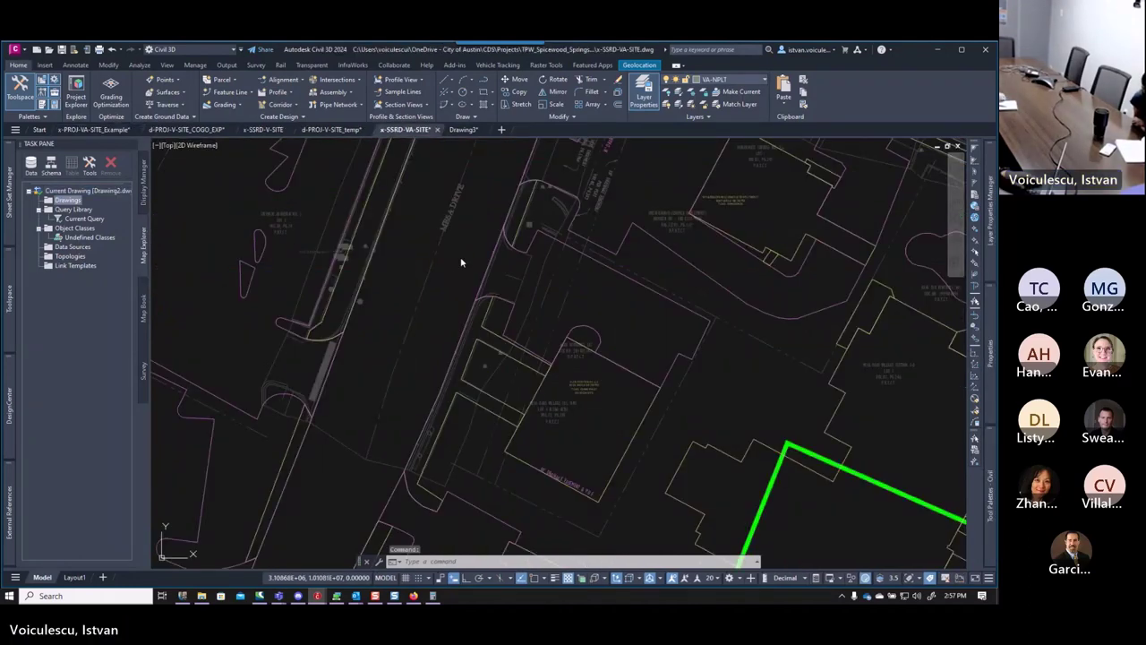
click(457, 263)
right_click(458, 262)
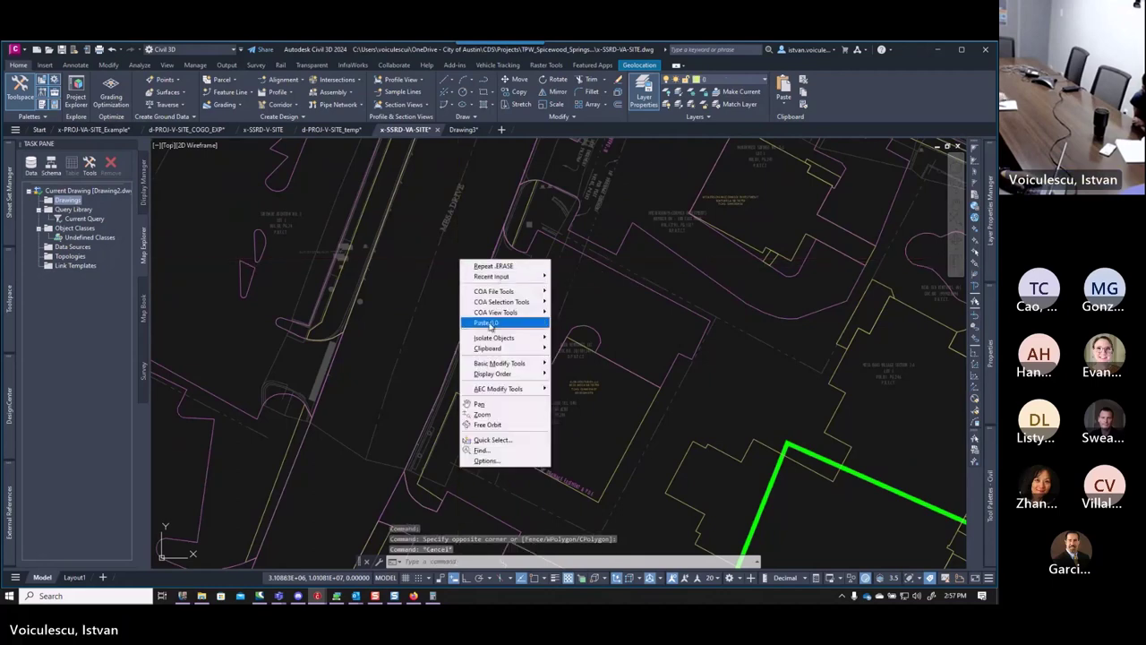
click(502, 322)
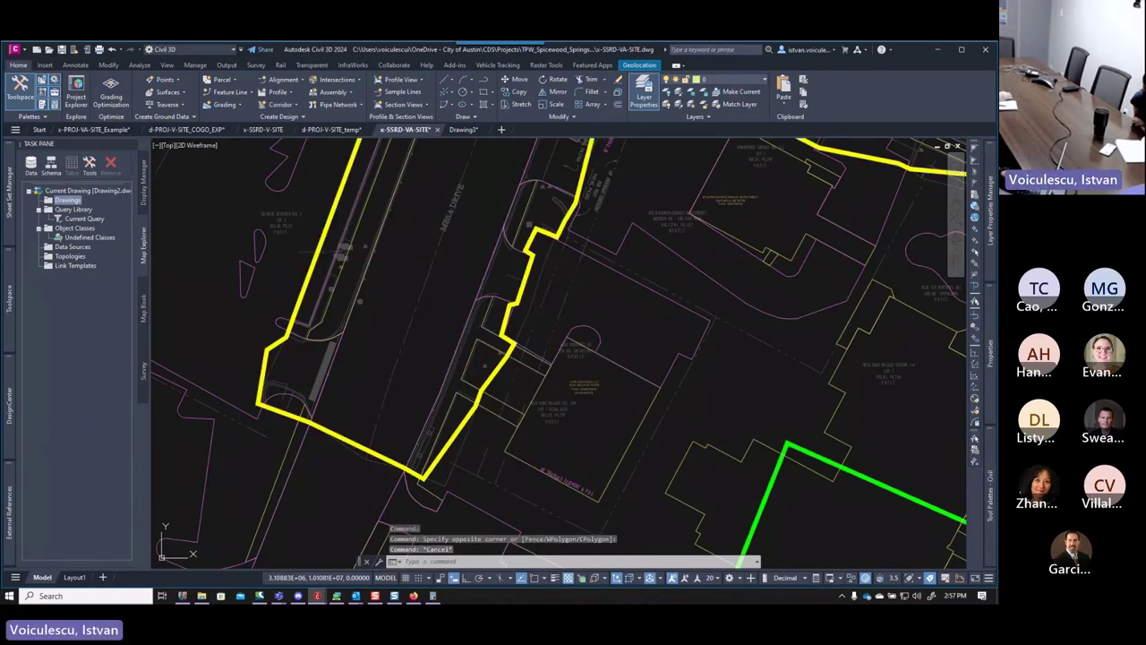
Set the pasted survey limit polyline's global width to 1.
scroll(486, 358, up, 5)
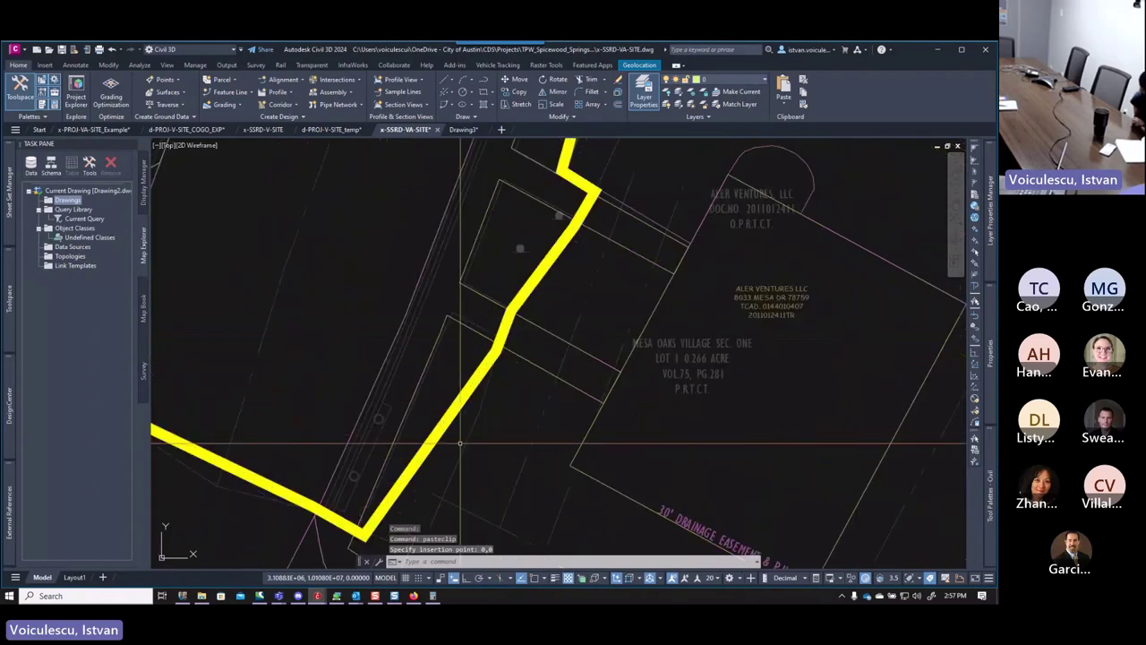
middle_drag(479, 386, 519, 292)
click(462, 337)
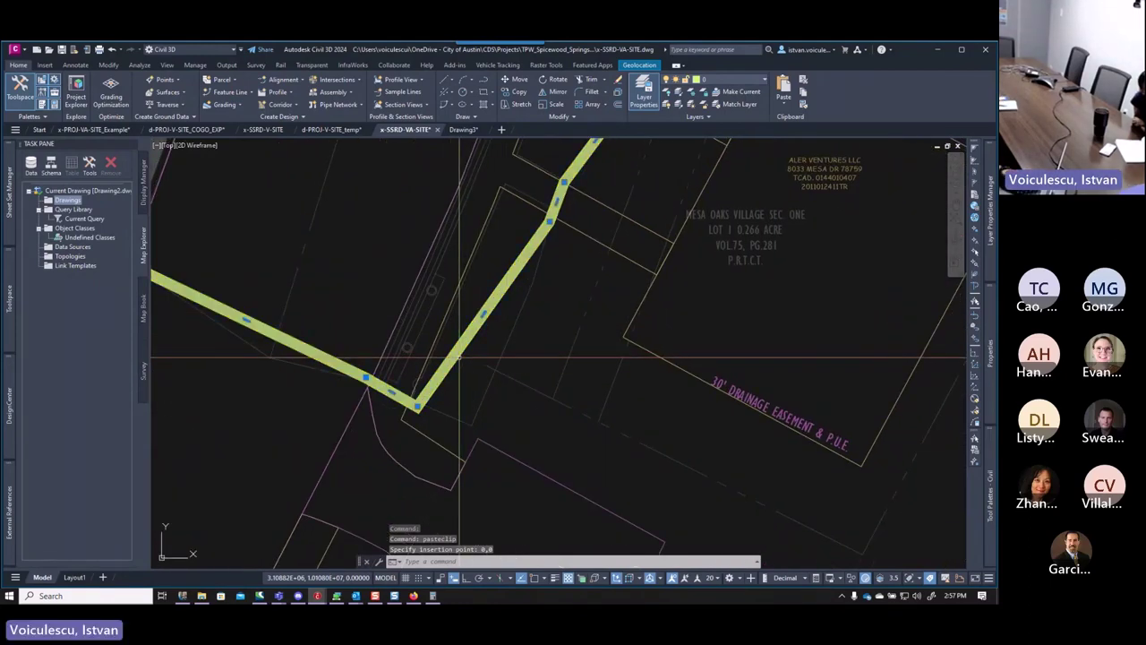
key(ctrl+1)
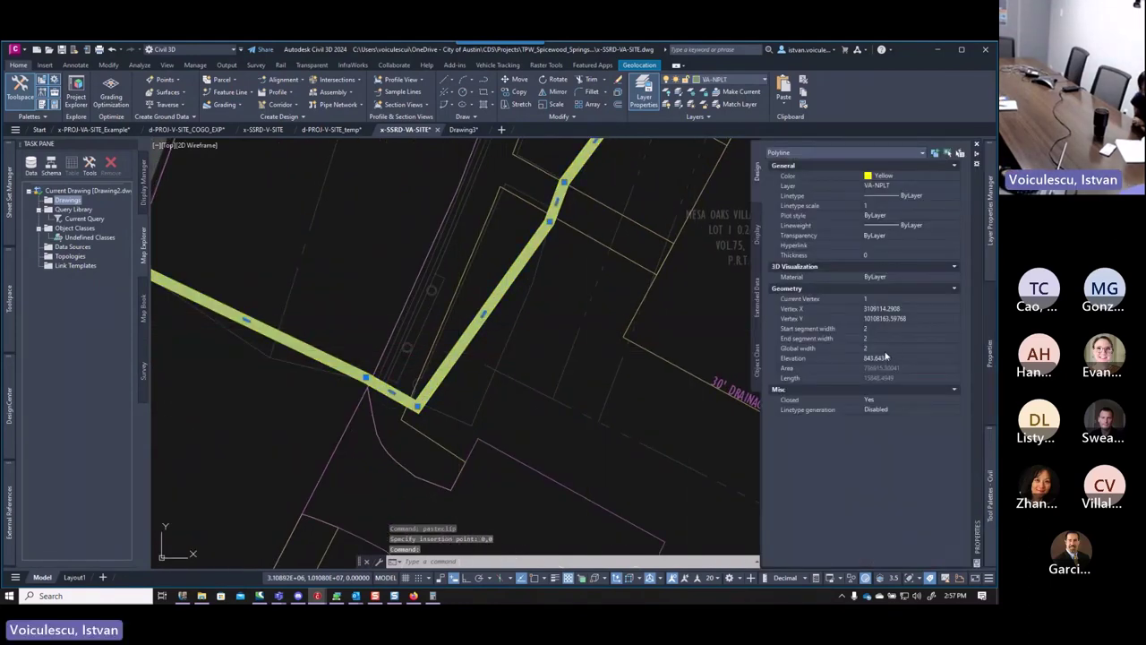
text(1)
key(Tab)
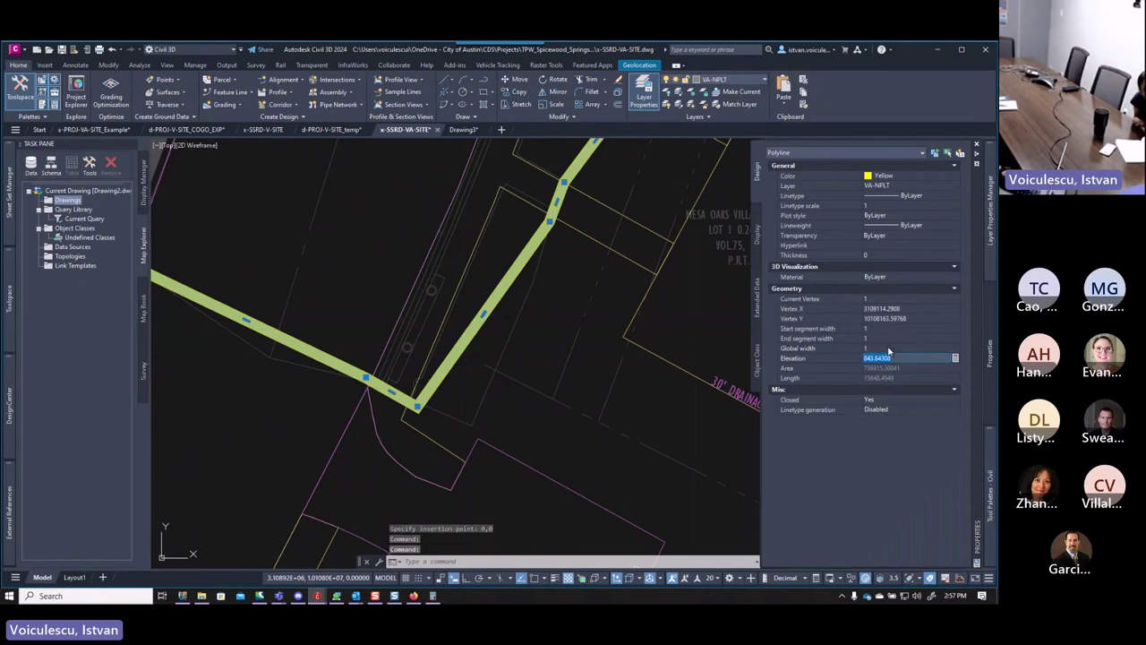
scroll(448, 397, down, 5)
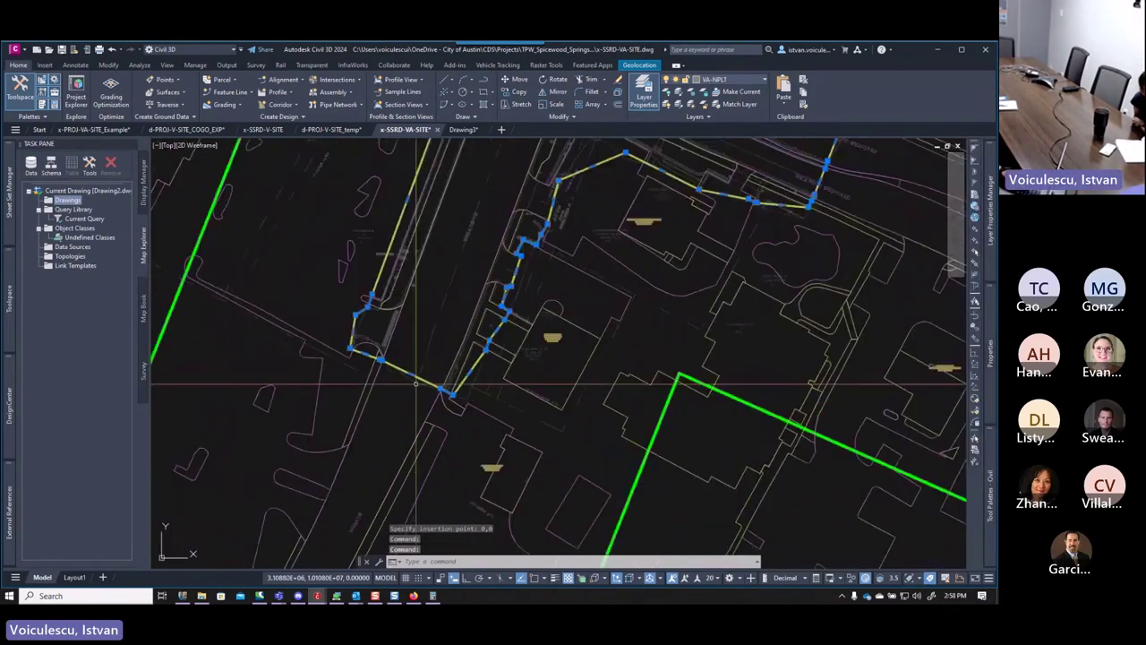
key(ctrl+1)
Examine how the survey limit follows the surveyed curbs, driveways and GIS linework along Mesa Drive and around the intersection, and clear the selection.
scroll(358, 355, up, 5)
middle_drag(387, 313, 412, 359)
scroll(412, 346, up, 2)
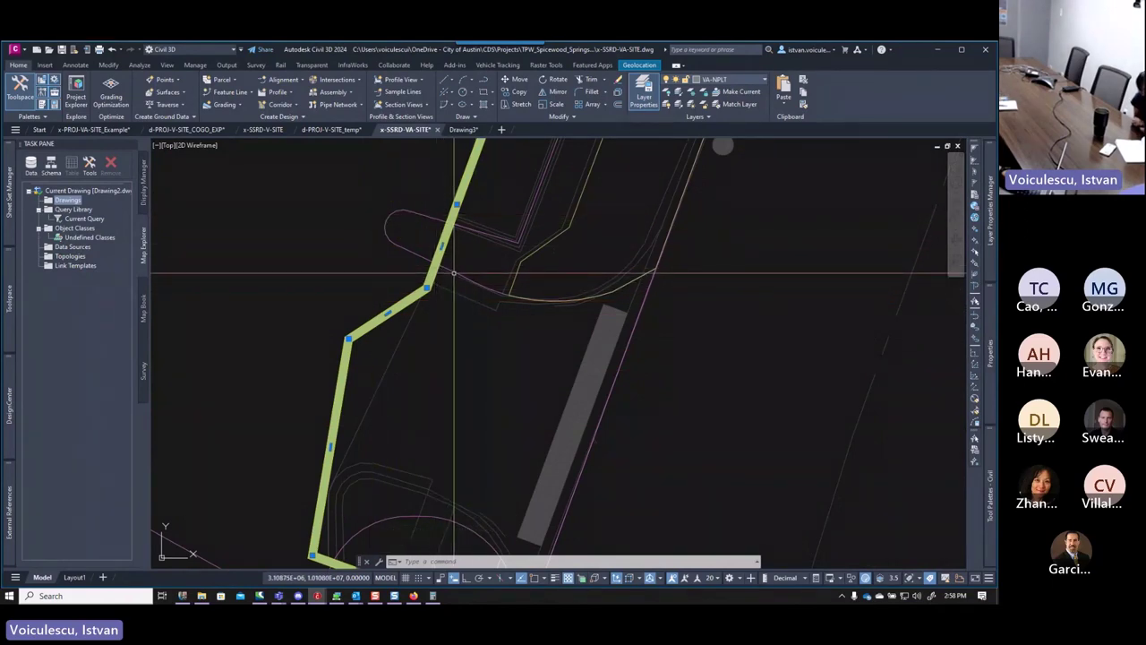
scroll(439, 305, down, 5)
scroll(366, 342, up, 5)
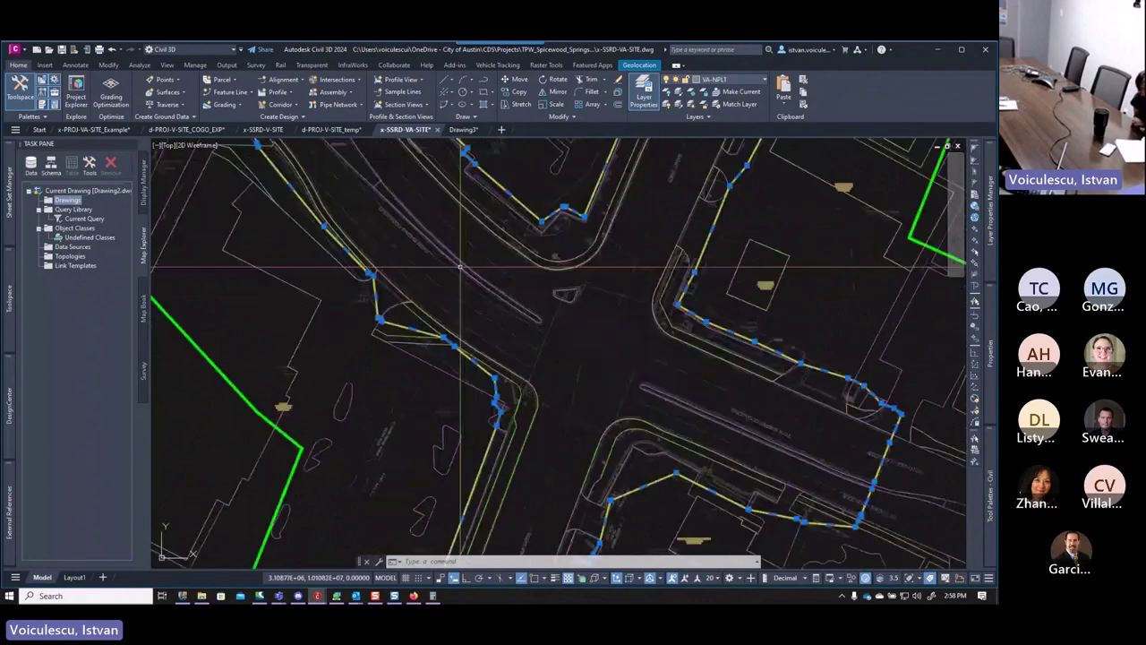
mouse_move(366, 343)
middle_down()
mouse_move(525, 385)
mouse_move(515, 390)
mouse_move(465, 323)
mouse_move(471, 379)
middle_up()
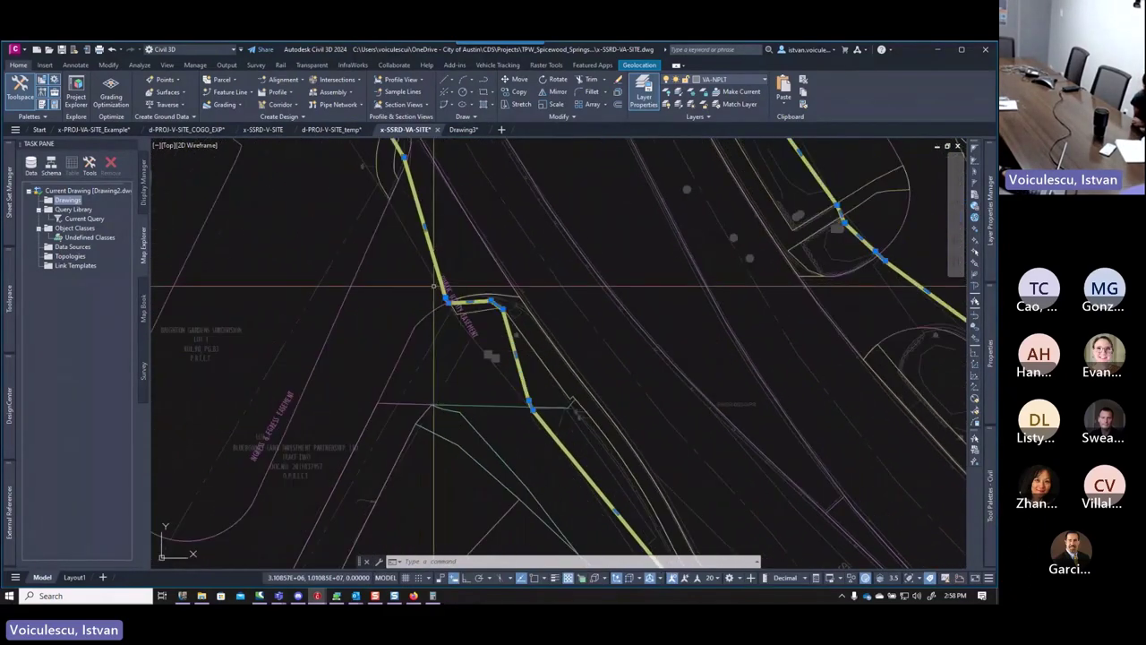
scroll(433, 283, up, 3)
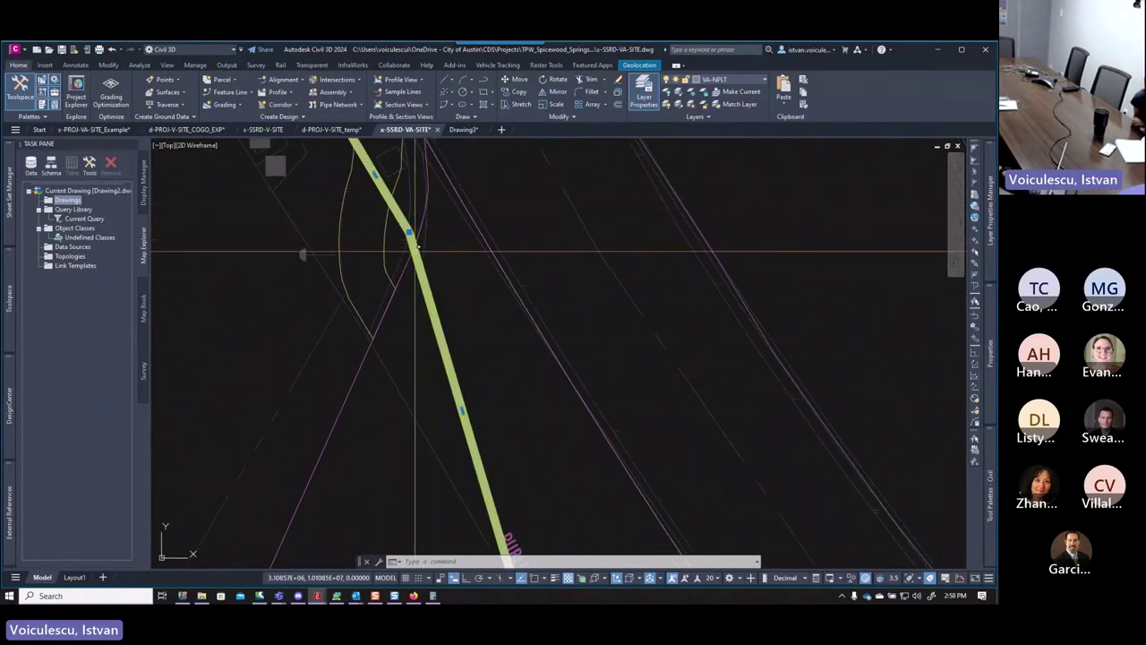
middle_drag(416, 225, 445, 285)
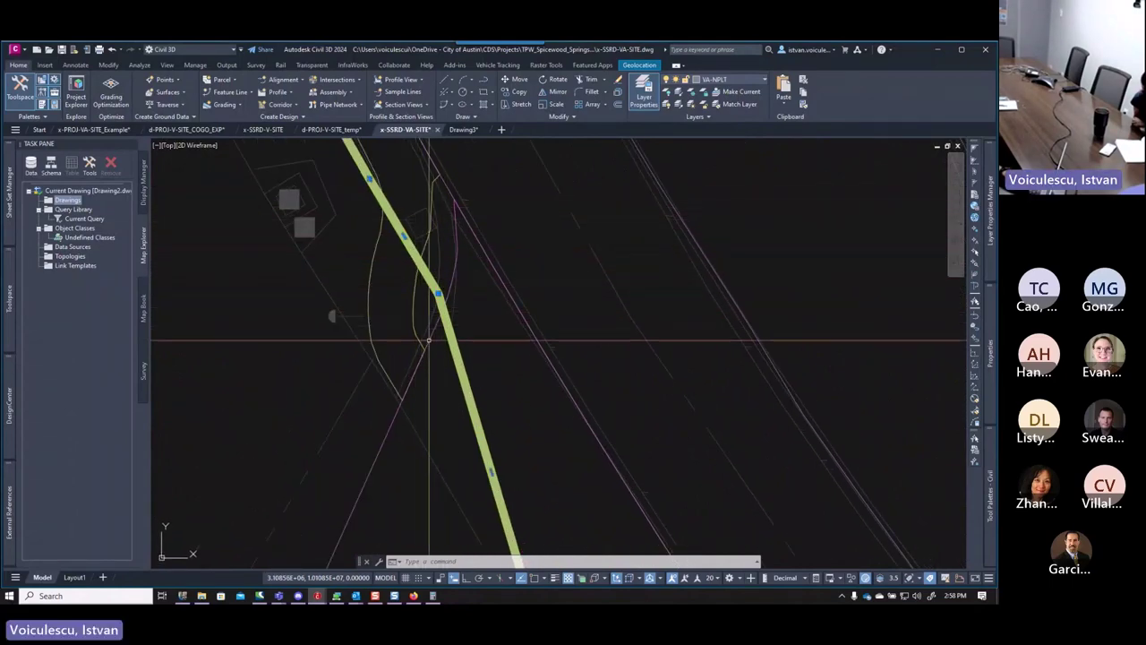
scroll(444, 332, down, 3)
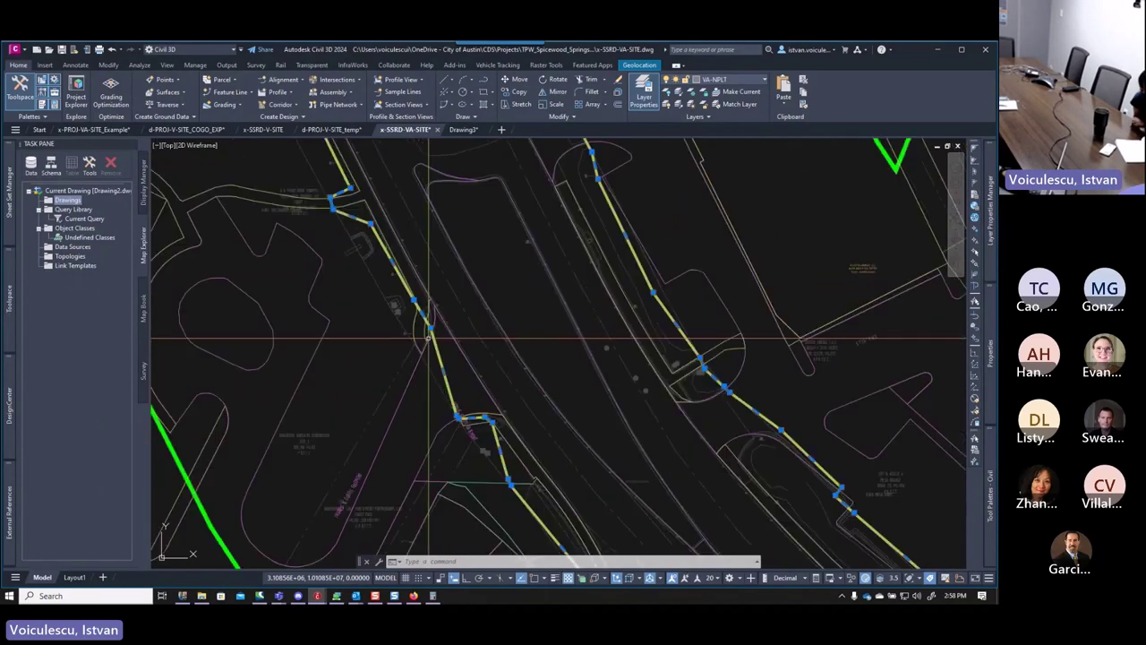
scroll(604, 259, up, 5)
middle_drag(554, 222, 568, 286)
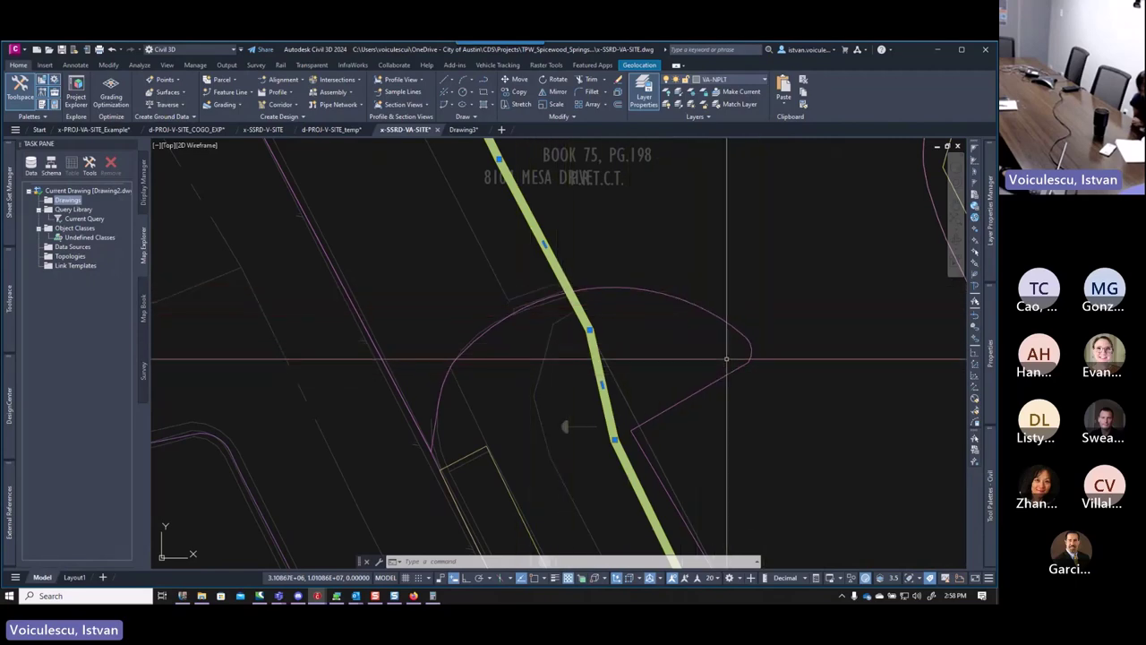
scroll(641, 311, down, 5)
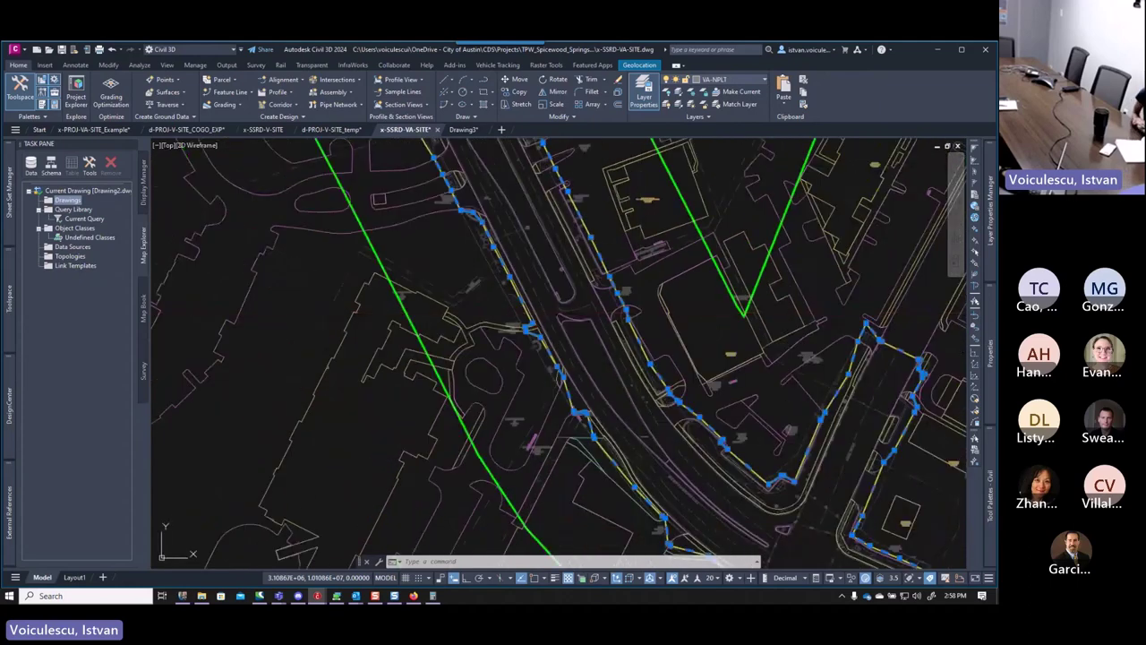
key(Escape)
key(Escape)
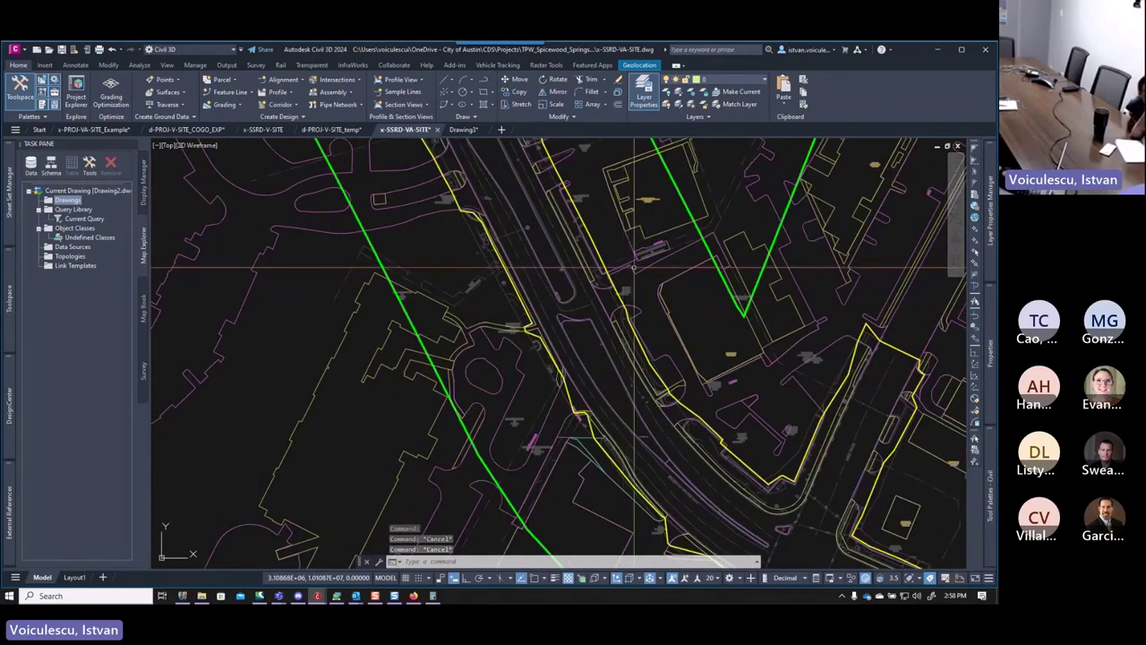
Unload the x-SSRD-V-SITE external reference and detach the grid planimetric overlay reference.
mouse_move(636, 268)
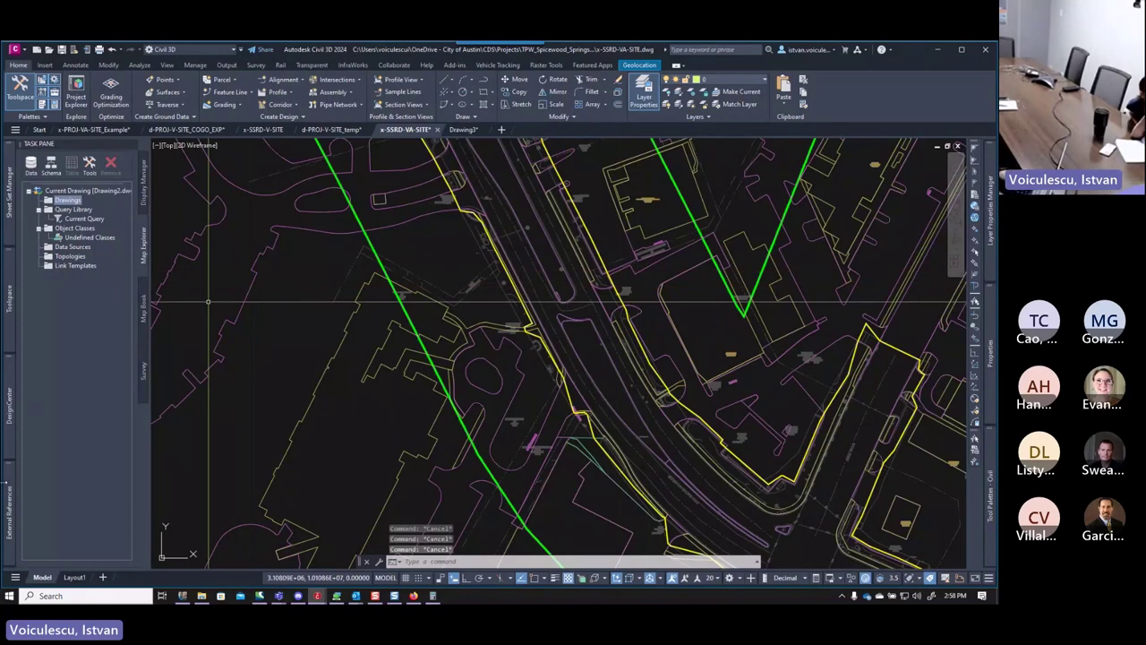
click(10, 519)
right_click(65, 218)
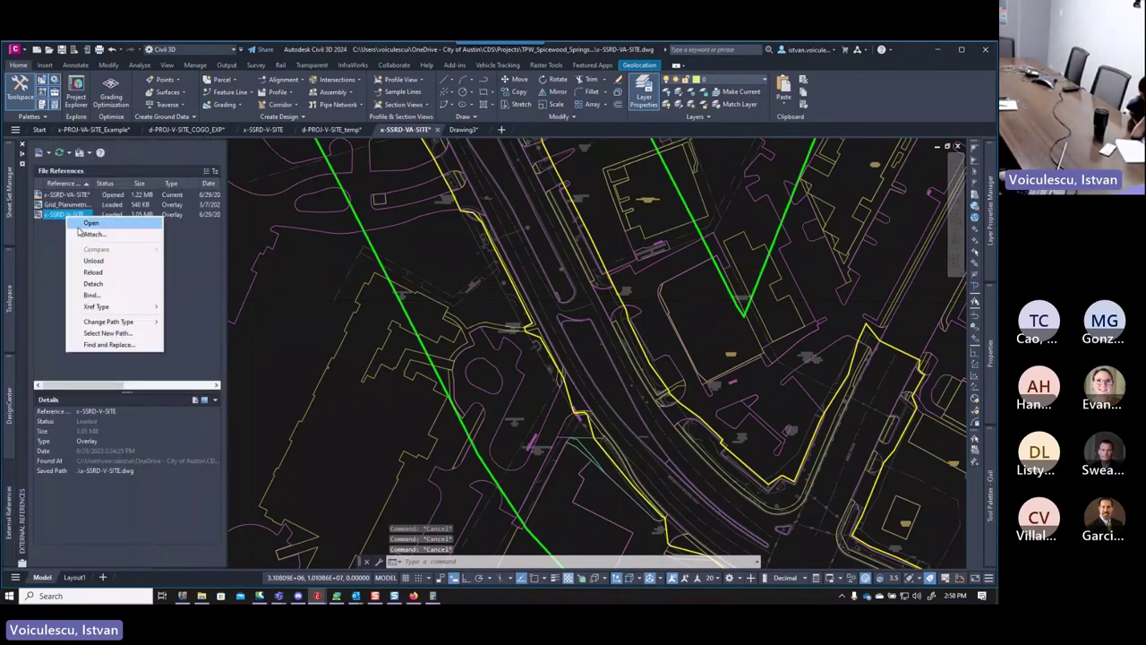
click(93, 261)
click(65, 205)
right_click(65, 205)
click(89, 276)
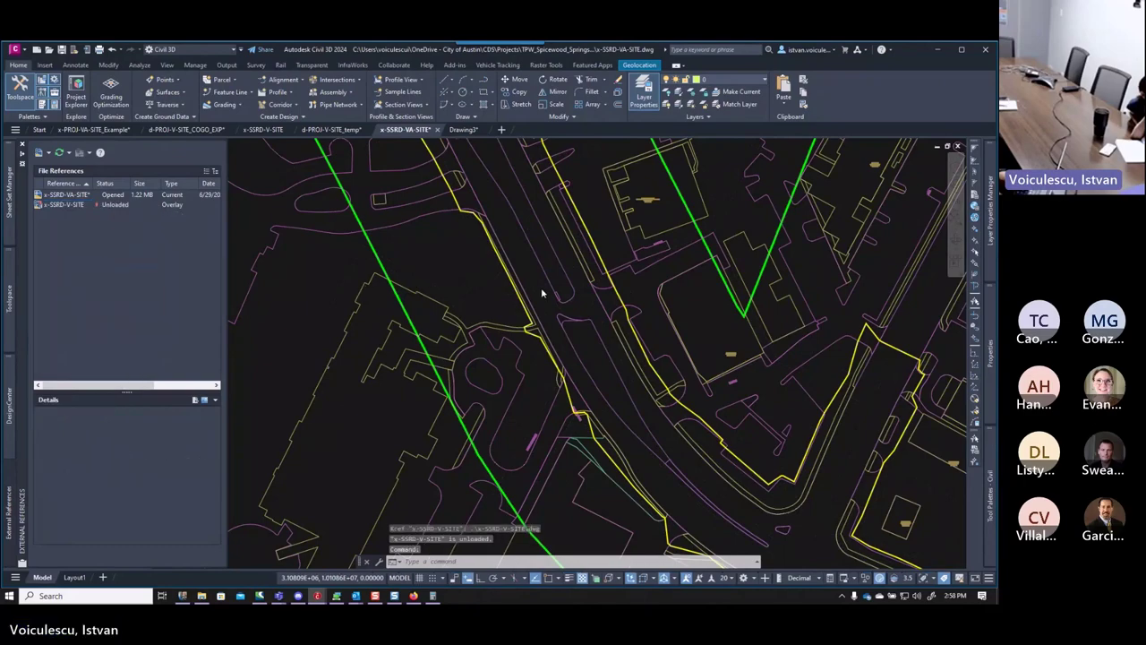
Examine the remaining GIS linework against the yellow survey limit and the green outer boundary along the road corridor to the northern intersection.
scroll(548, 301, down, 6)
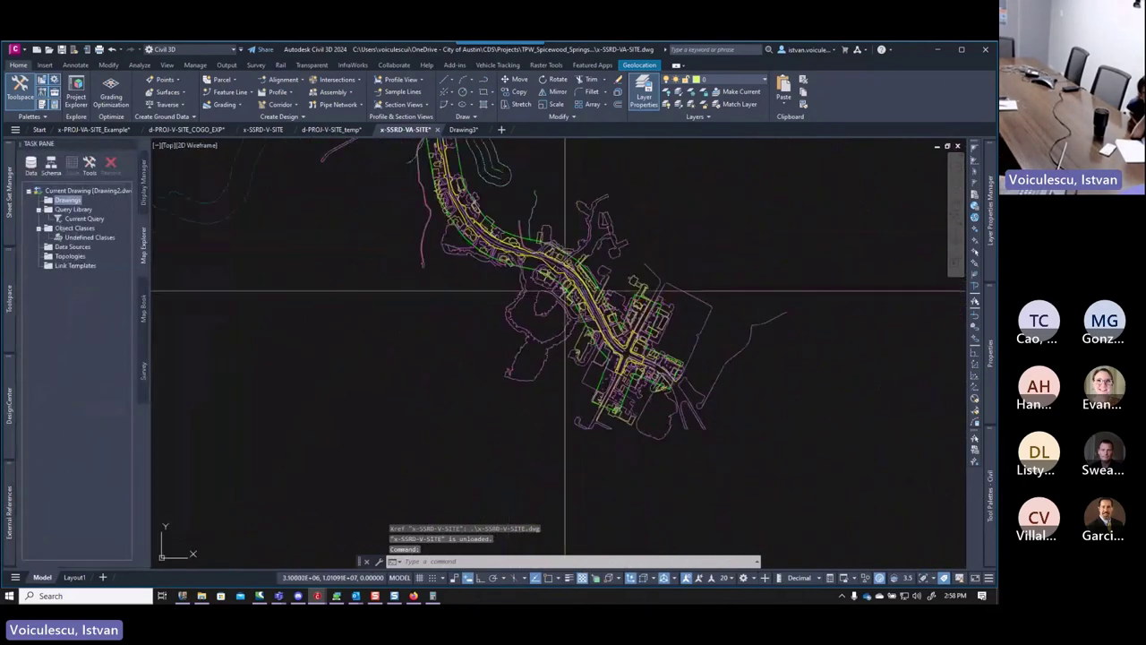
scroll(564, 260, up, 2)
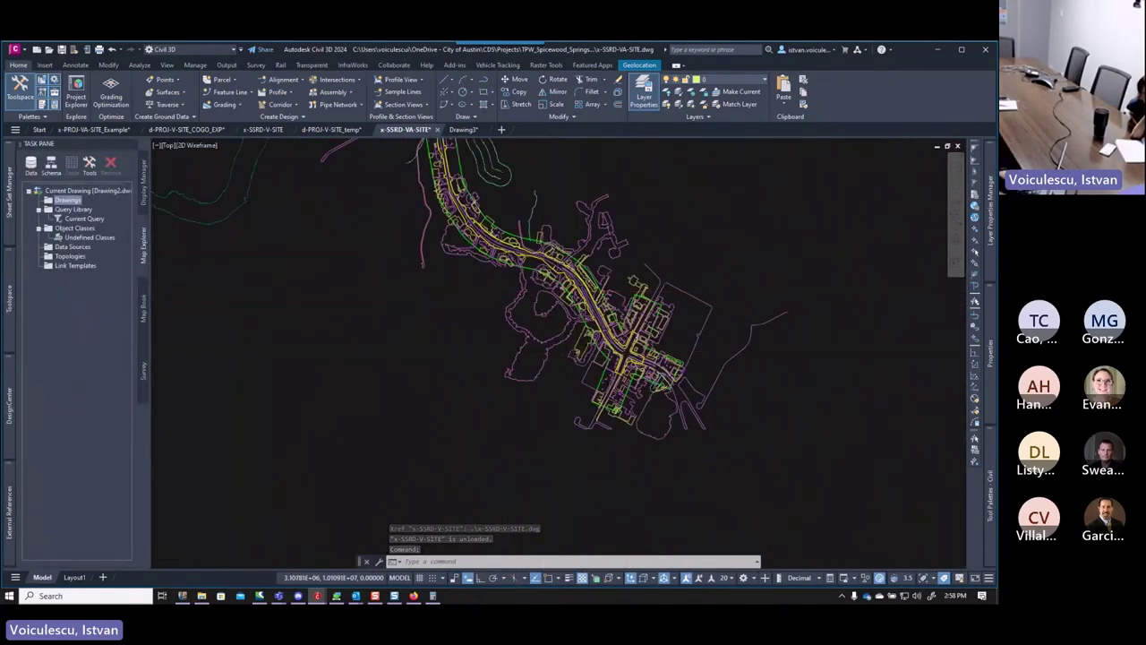
scroll(495, 247, up, 5)
key(Escape)
key(Escape)
key(Escape)
scroll(475, 224, down, 5)
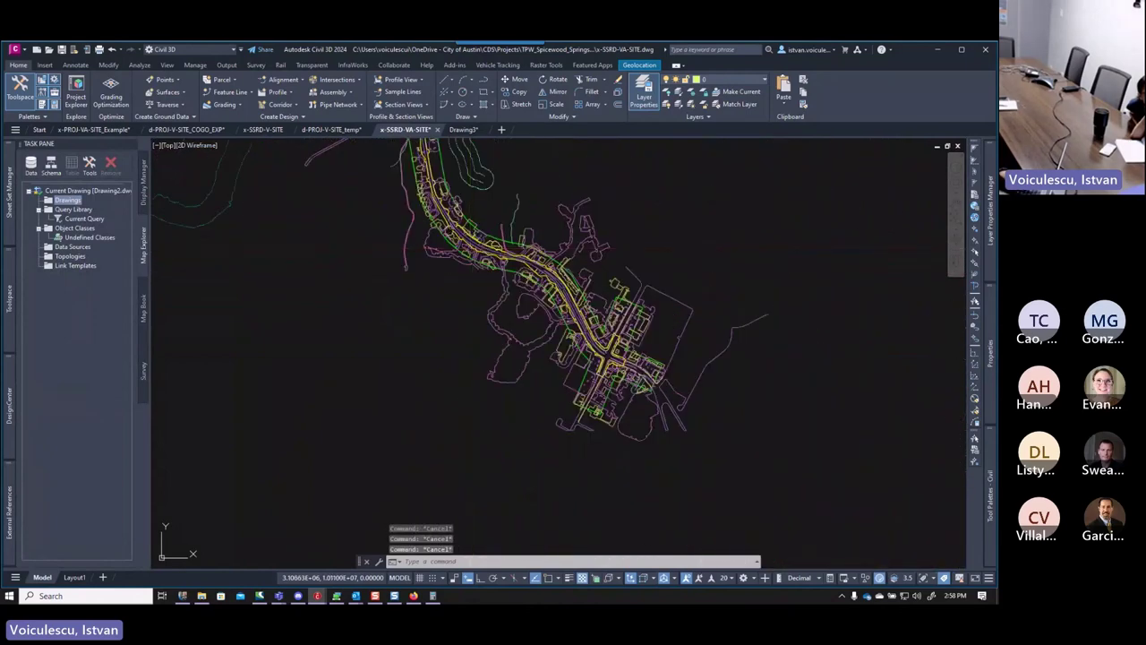
scroll(473, 215, up, 1)
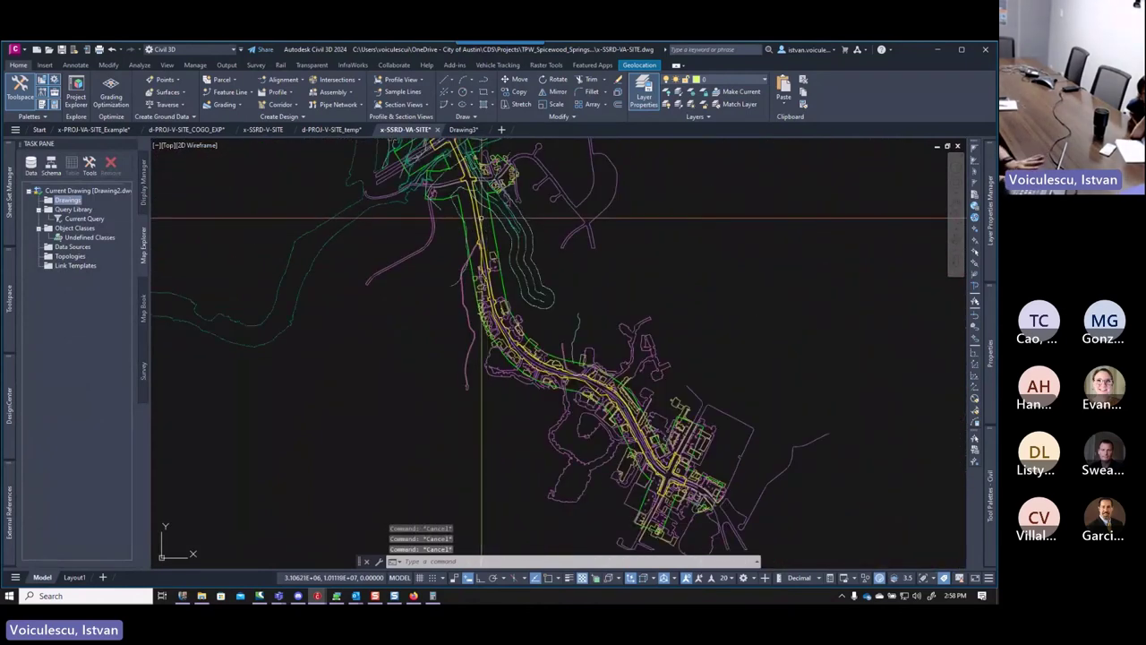
scroll(479, 192, up, 5)
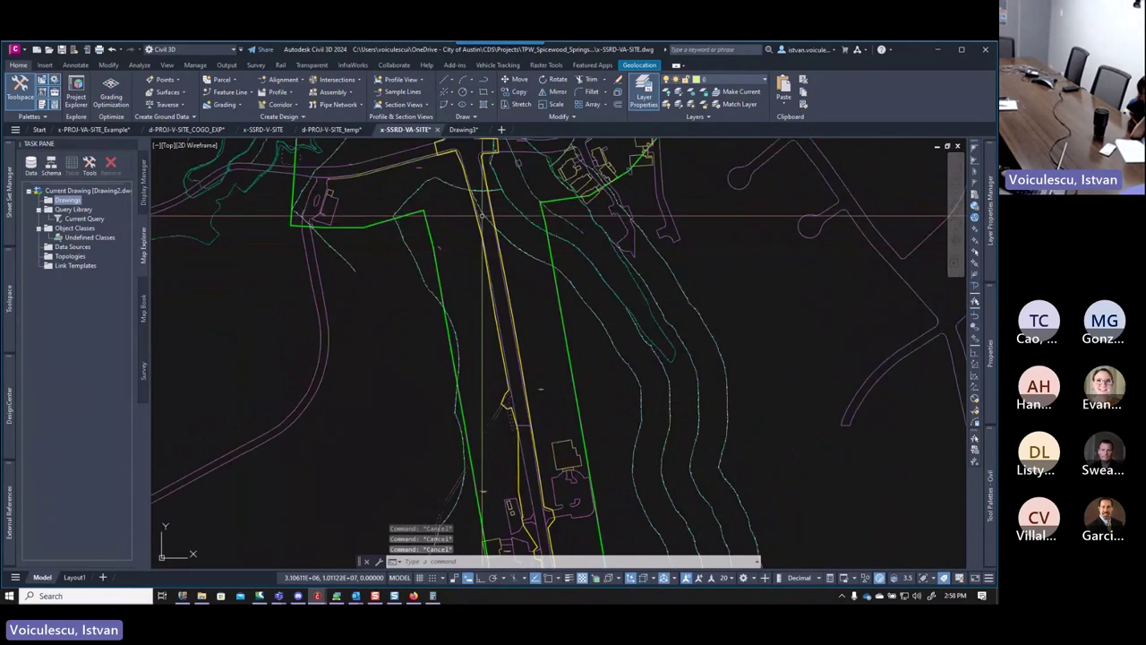
scroll(481, 213, down, 5)
scroll(442, 224, up, 5)
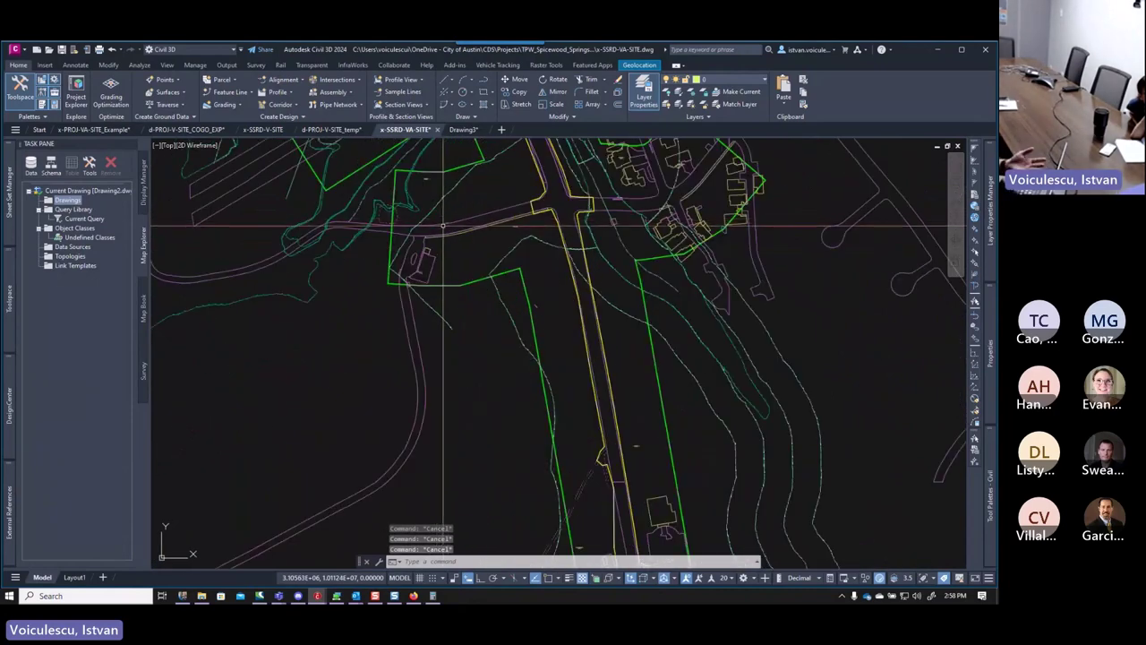
middle_drag(447, 189, 448, 248)
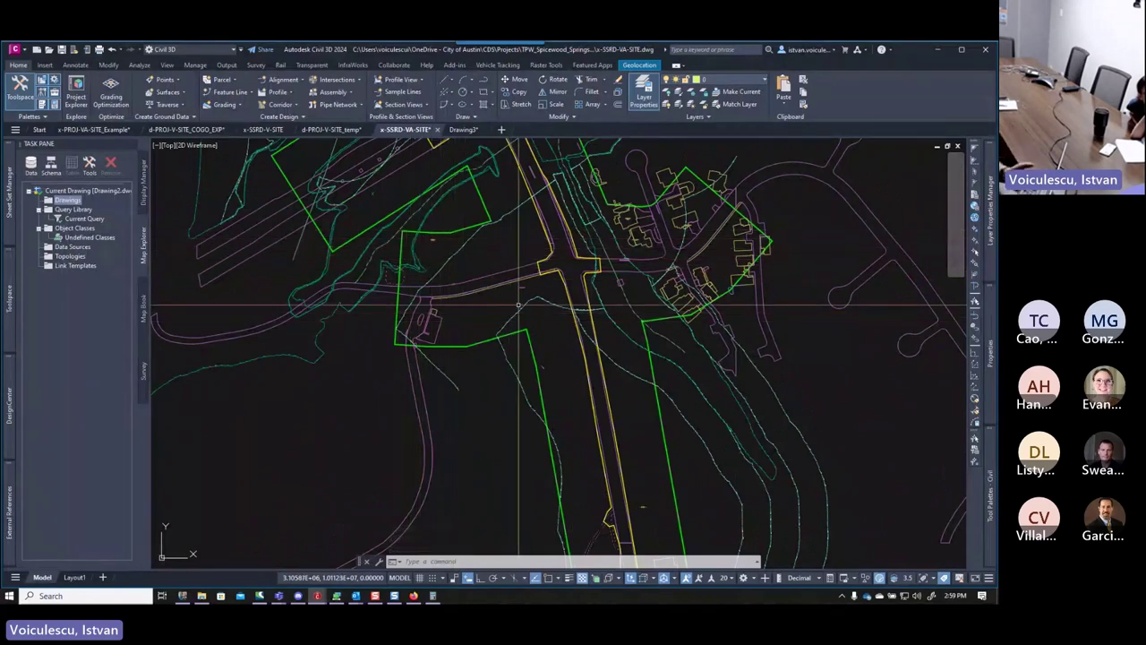
middle_drag(474, 292, 476, 309)
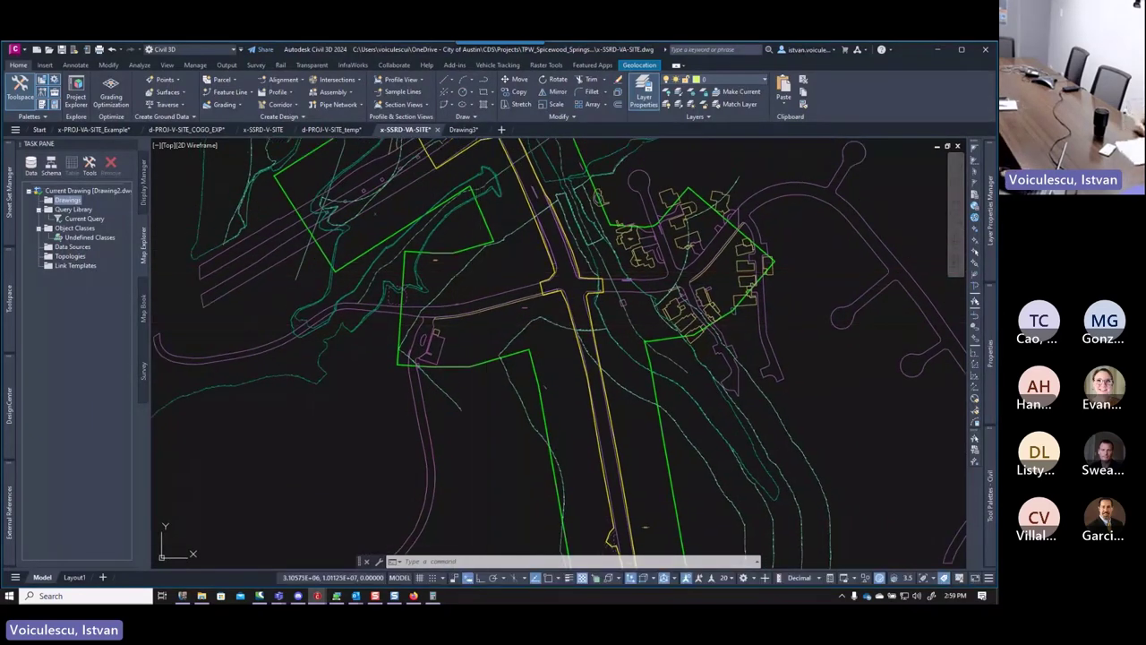
Trim all automatically selected GIS objects outside the green outer boundary polyline with MAPTRIM, ignoring objects that cannot be trimmed.
key(Escape)
key(Escape)
key(Escape)
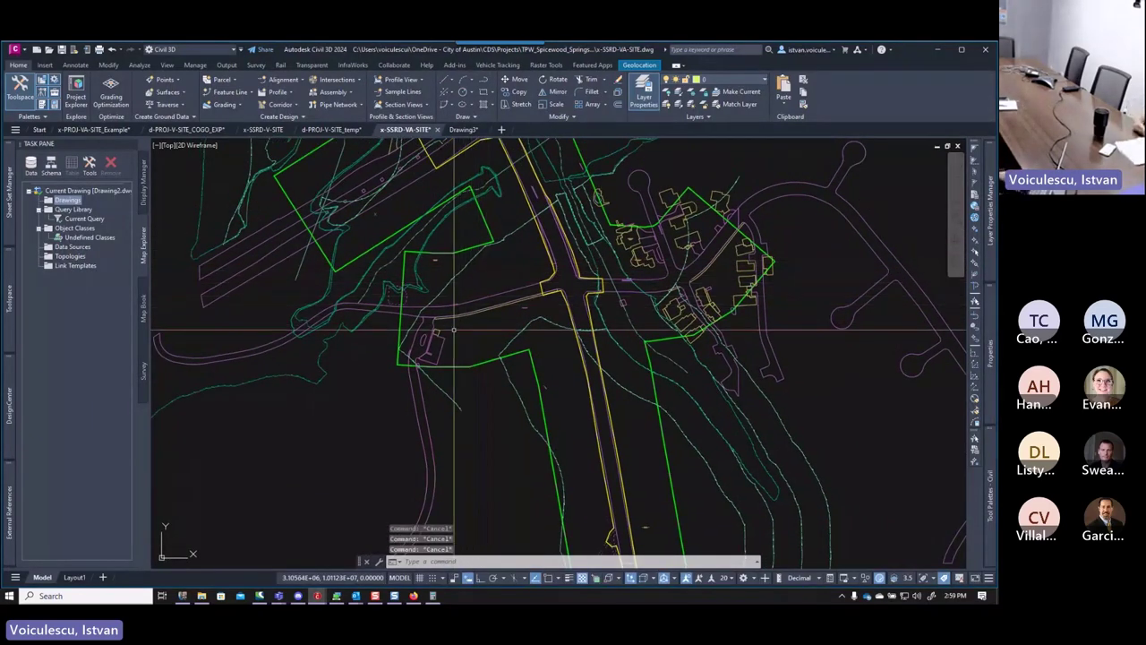
key(Return)
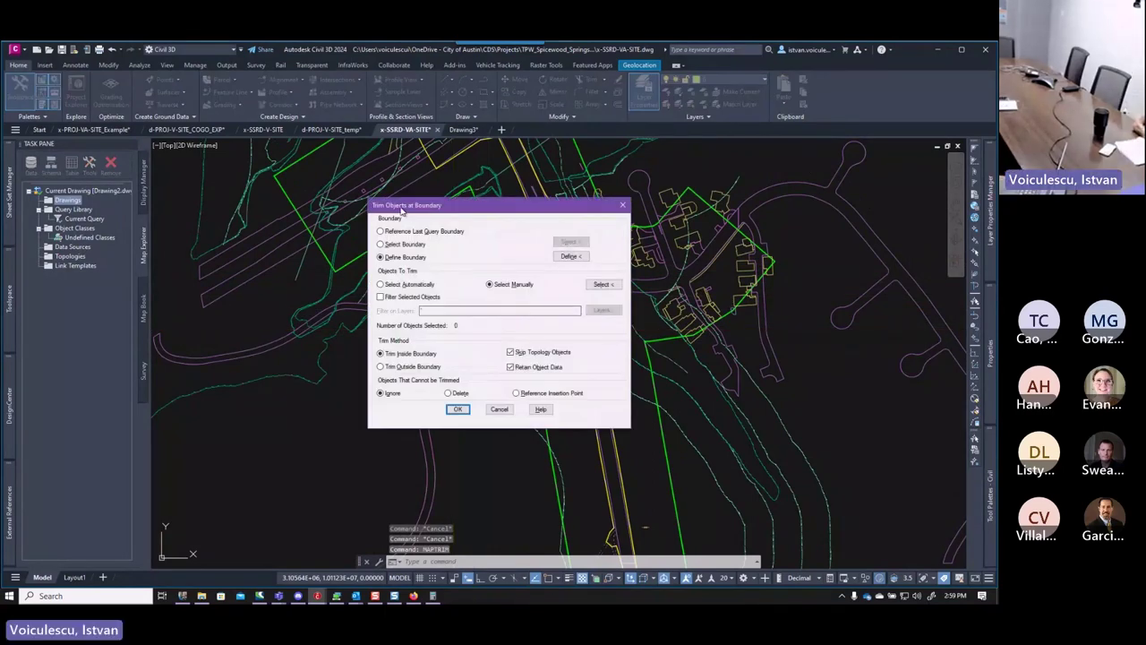
click(389, 247)
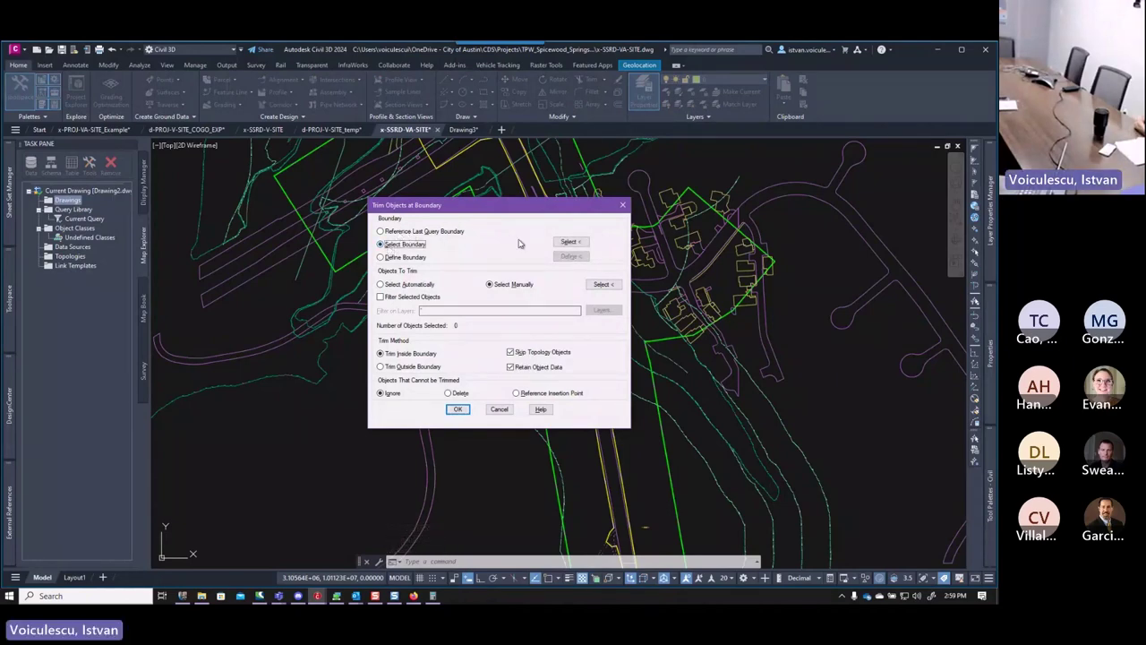
click(576, 243)
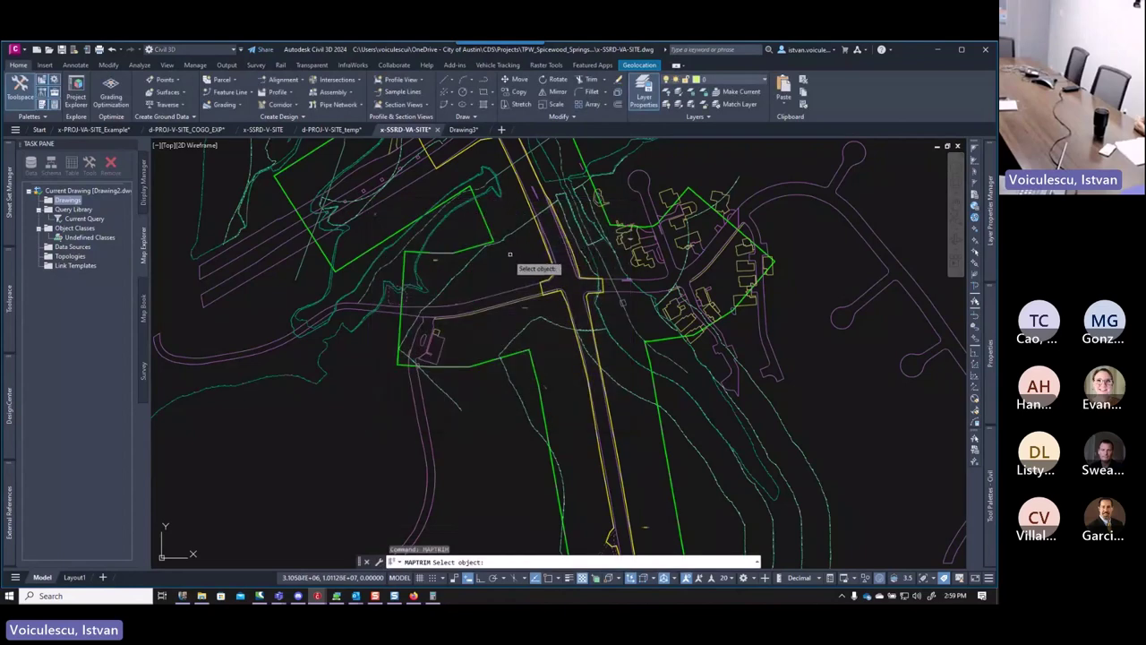
scroll(498, 259, down, 3)
scroll(499, 259, up, 4)
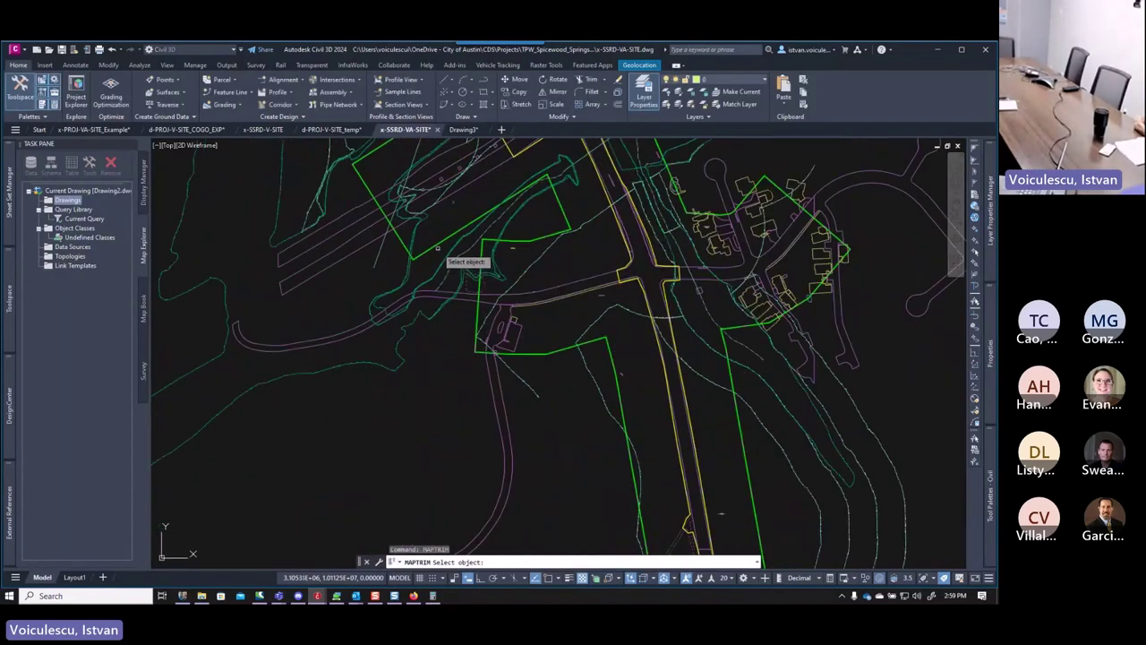
click(443, 250)
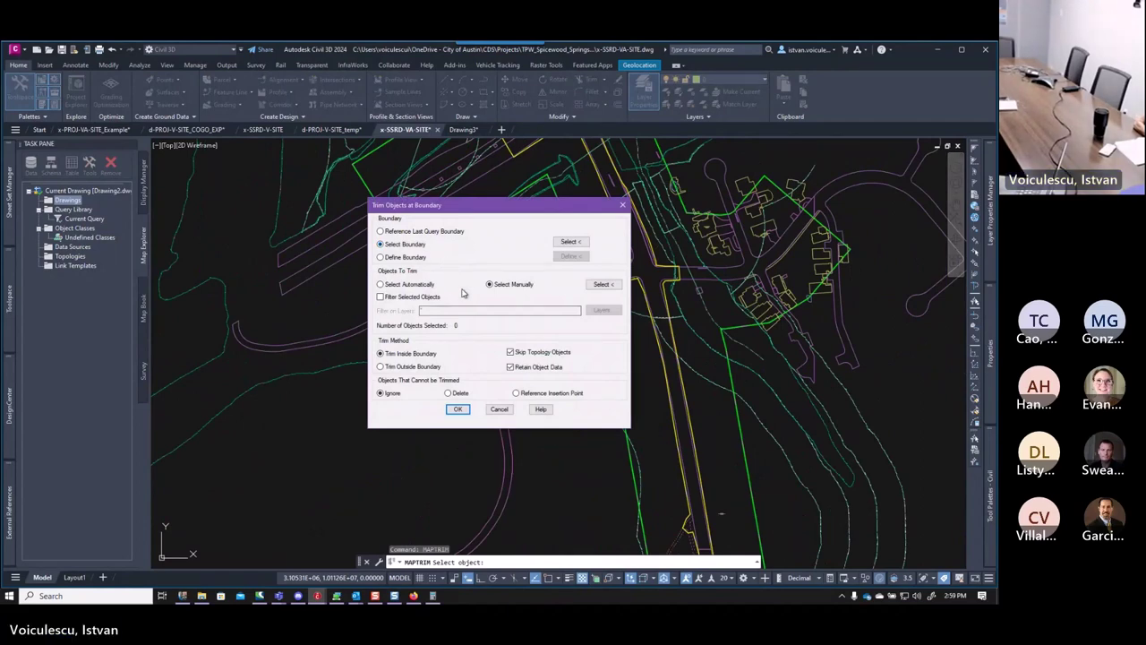
click(380, 284)
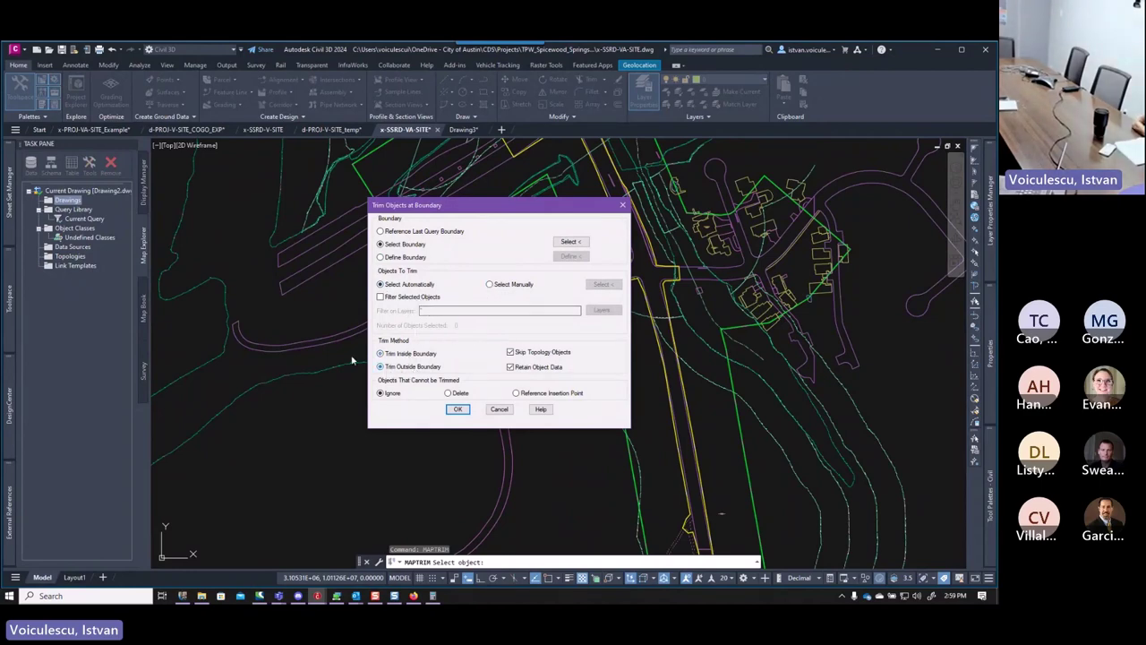
click(458, 410)
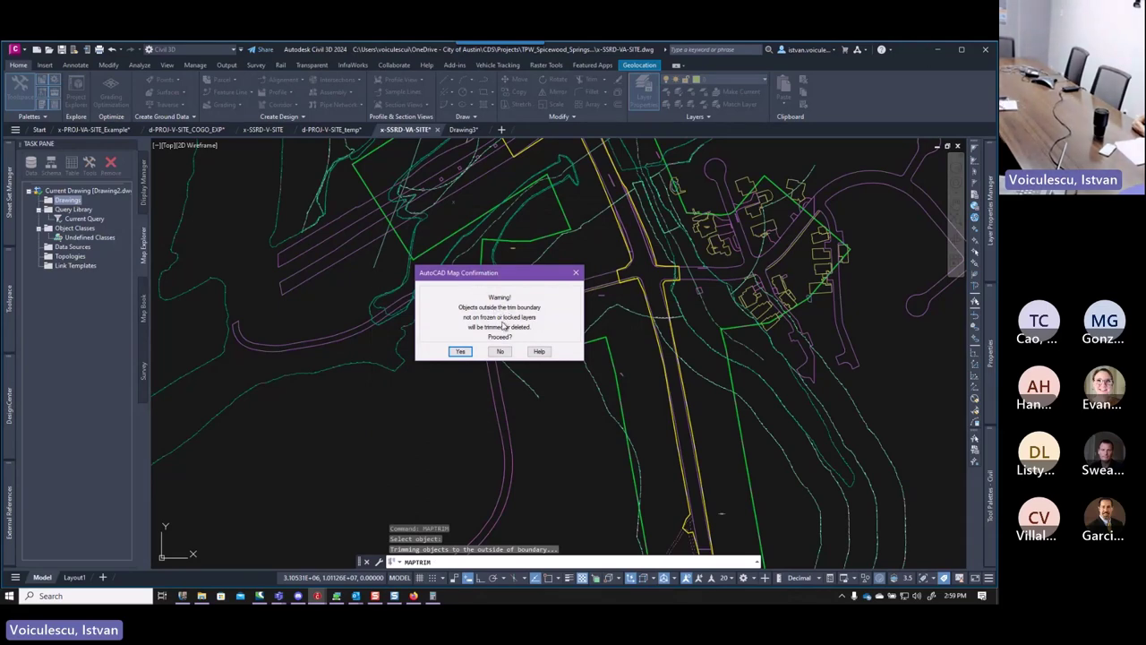
click(459, 352)
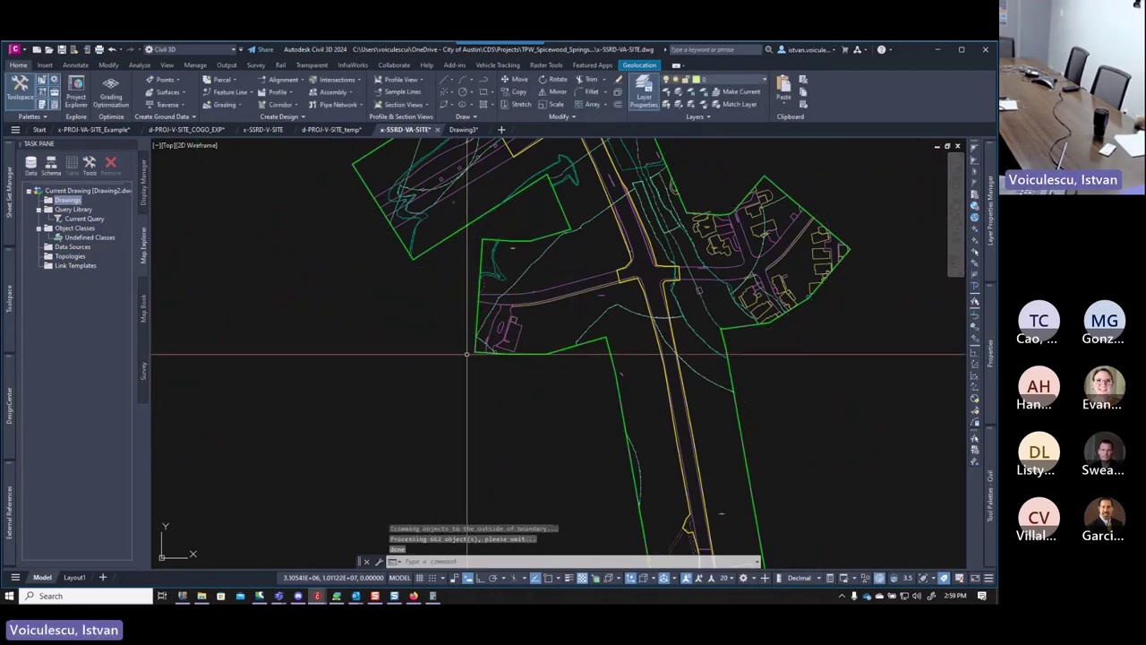
Trim all automatically selected GIS linework inside the yellow survey limit polyline with MAPTRIM, ignoring objects that cannot be trimmed.
scroll(499, 409, down, 5)
mouse_move(499, 410)
middle_down()
mouse_move(456, 290)
mouse_move(440, 322)
mouse_move(461, 332)
middle_up()
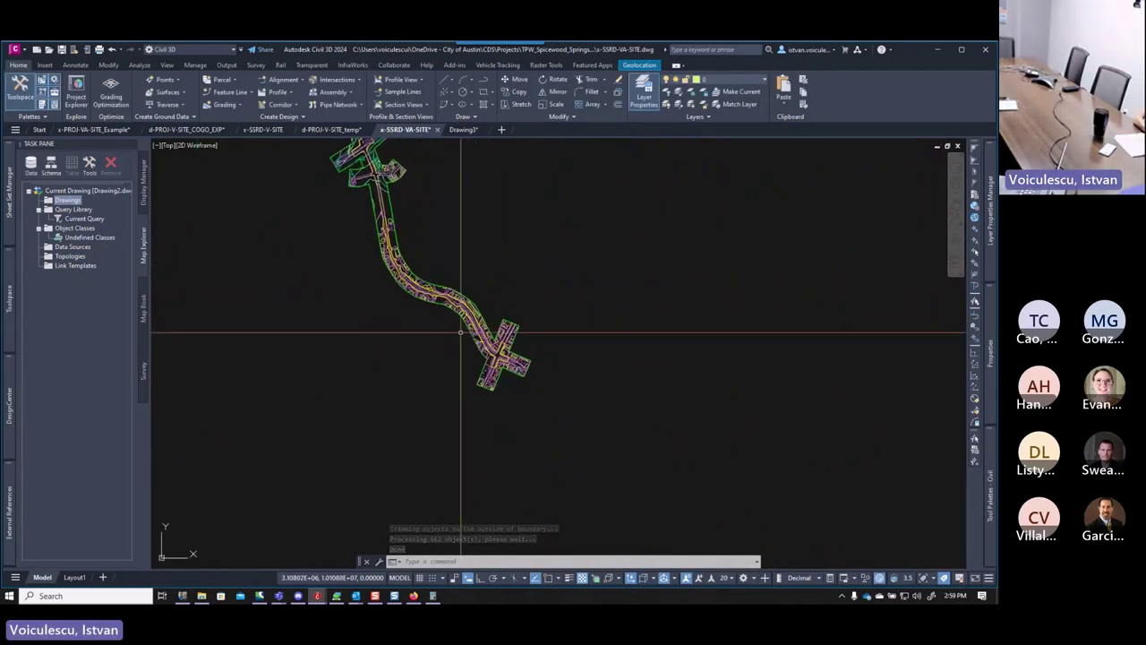
mouse_move(389, 256)
middle_down()
mouse_move(389, 238)
mouse_move(400, 345)
mouse_move(454, 335)
middle_up()
scroll(459, 335, up, 8)
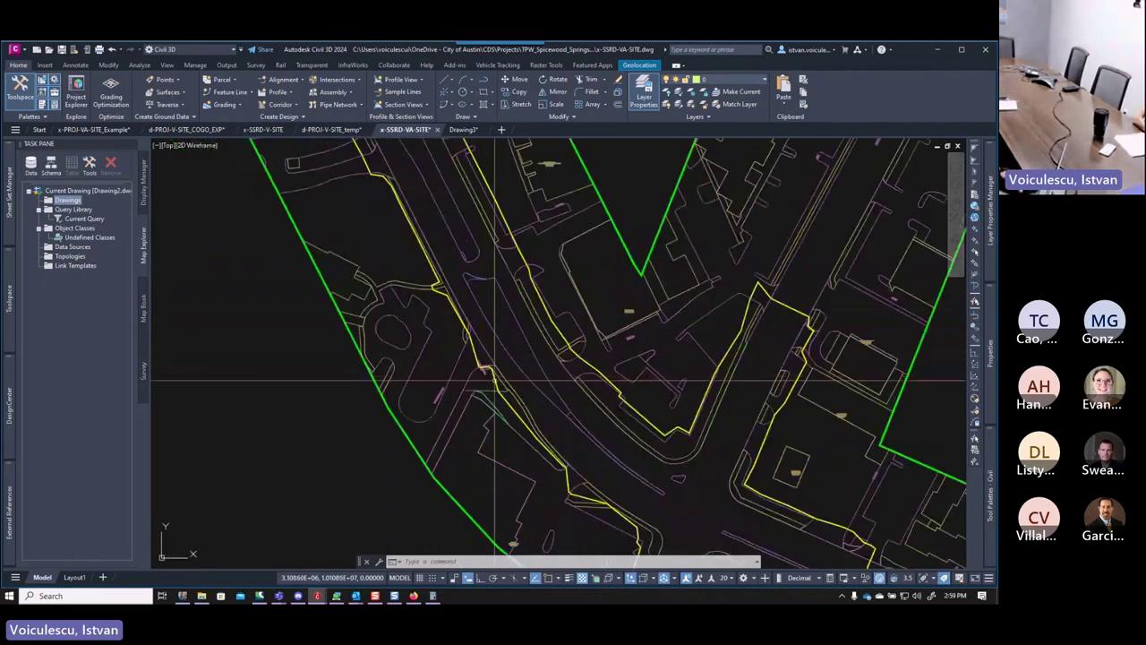
key(Escape)
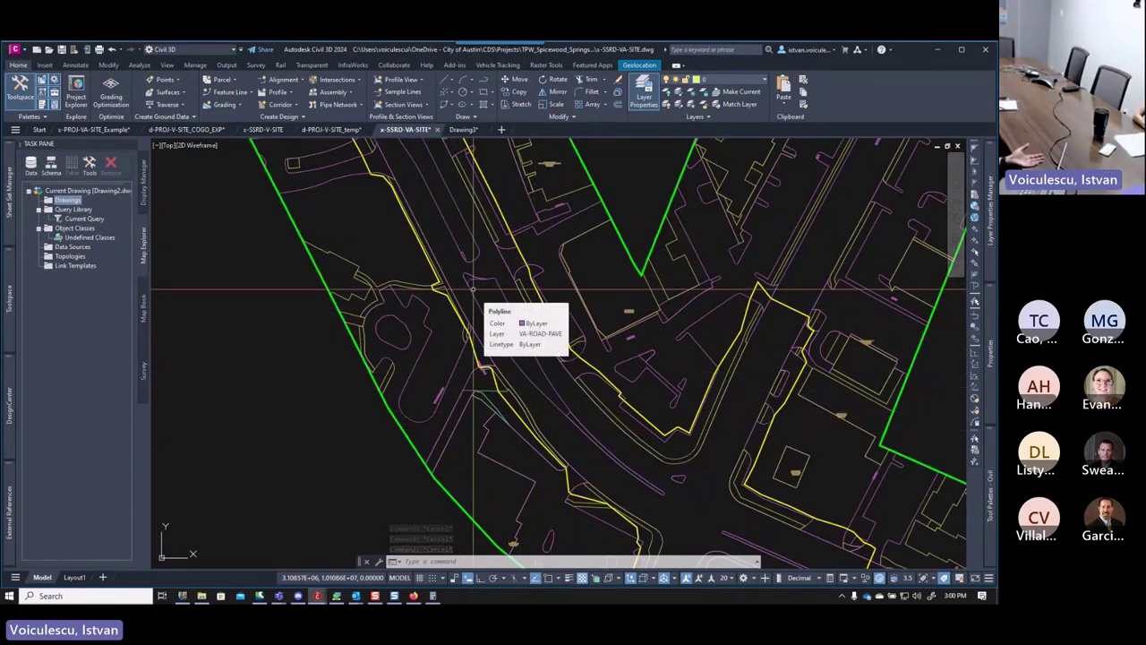
middle_drag(470, 280, 475, 305)
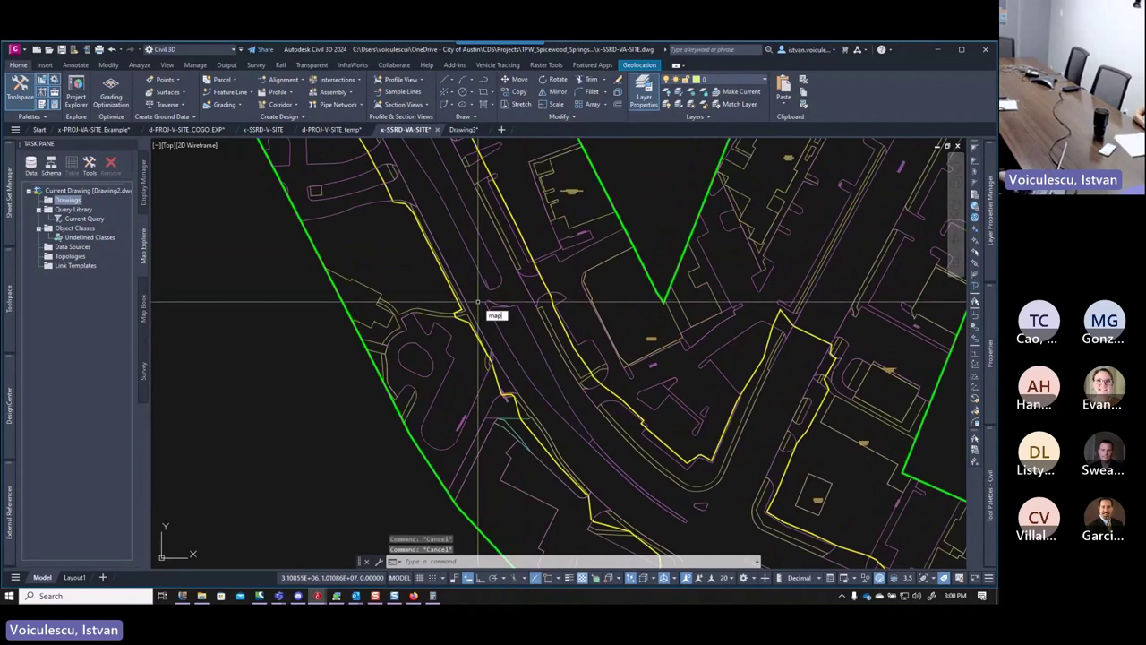
text(r)
key(Return)
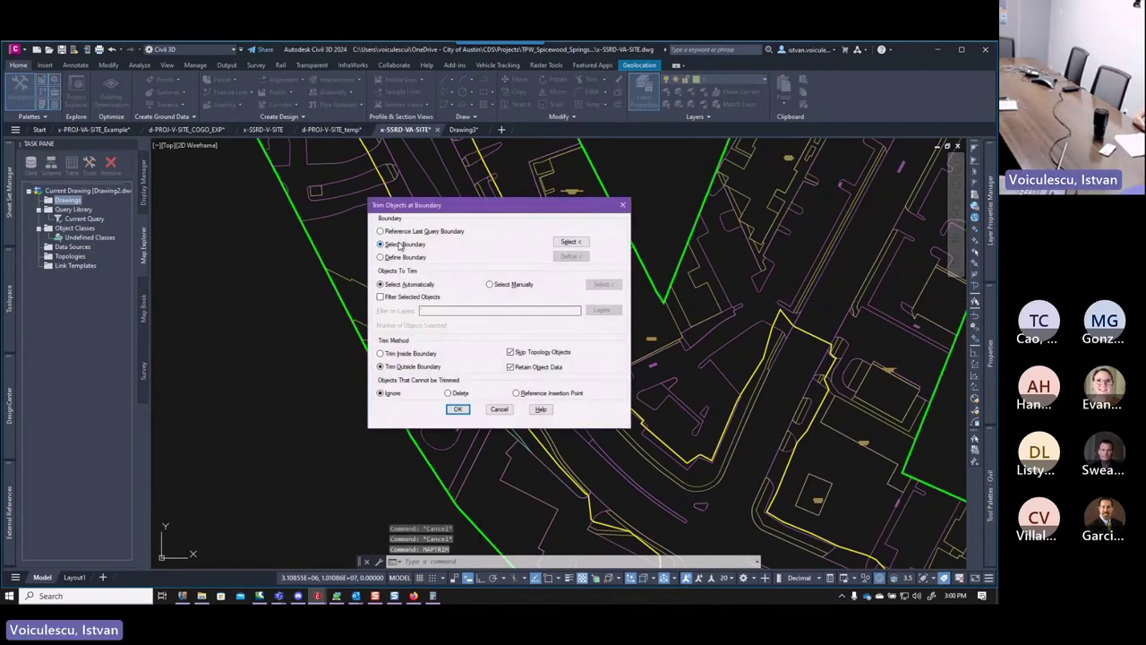
click(570, 243)
scroll(394, 198, up, 2)
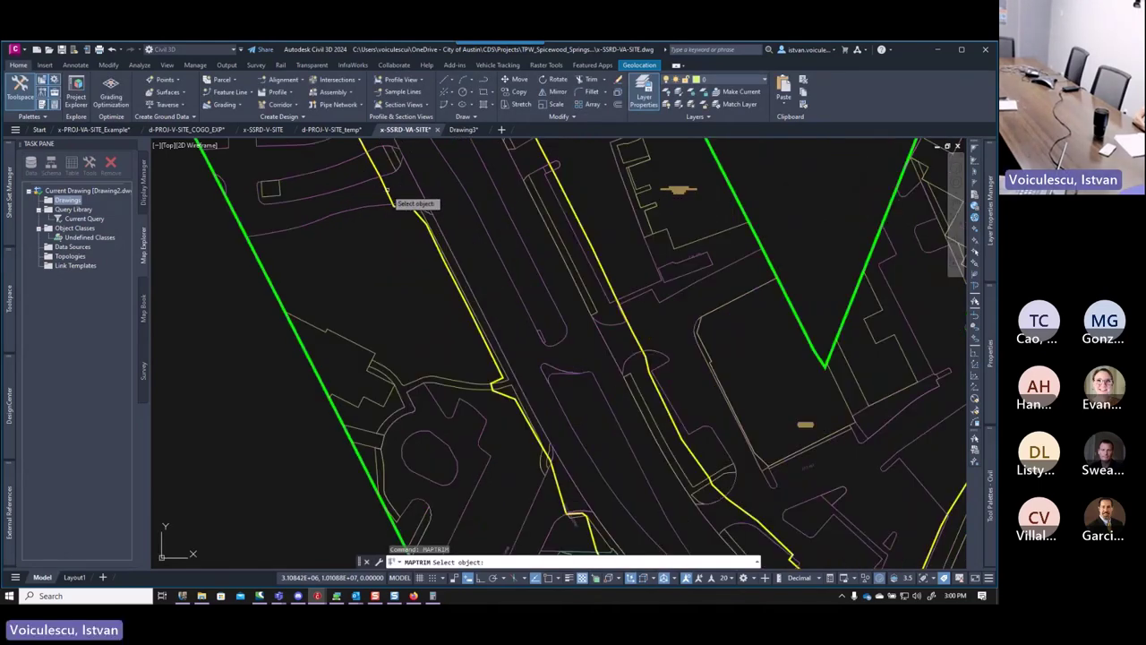
click(389, 193)
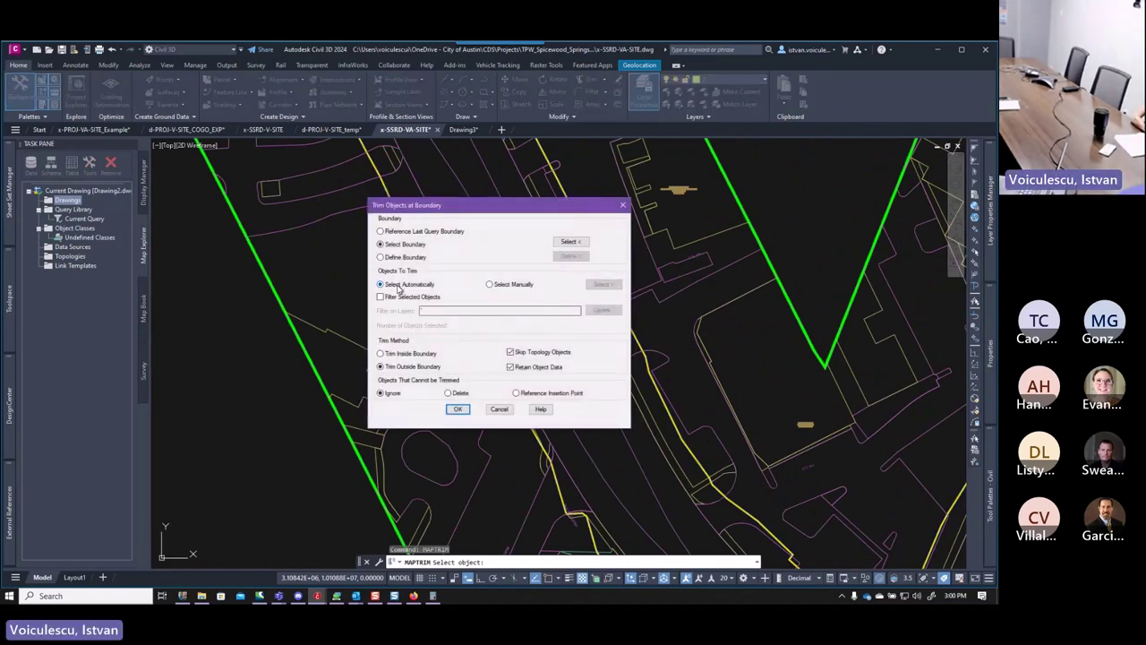
click(387, 355)
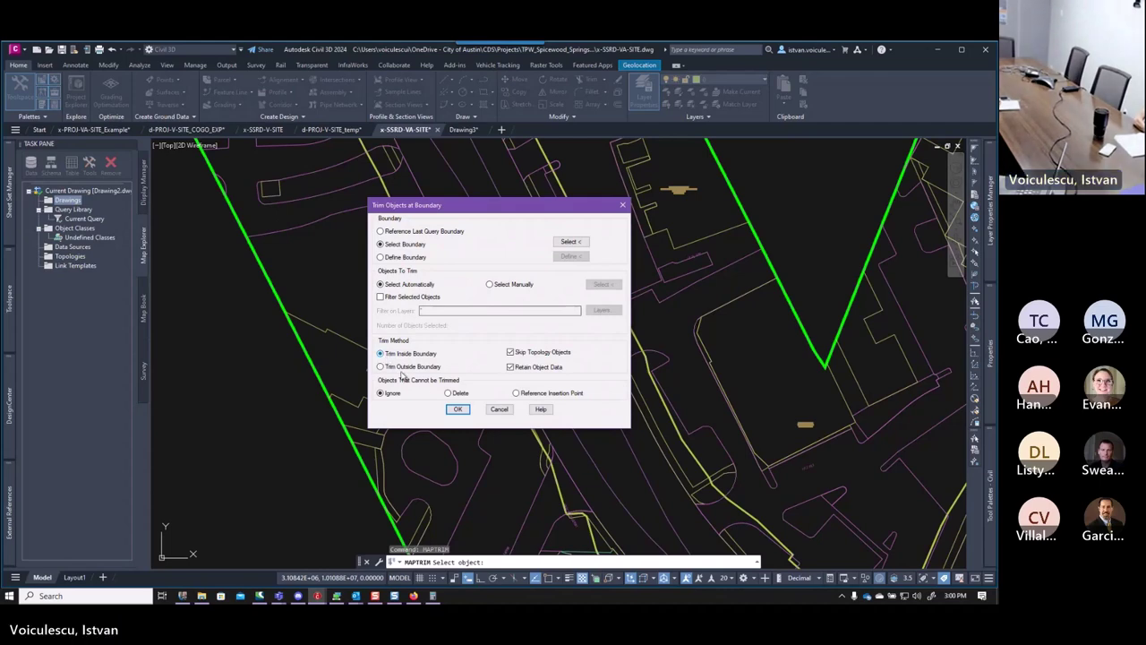
click(459, 409)
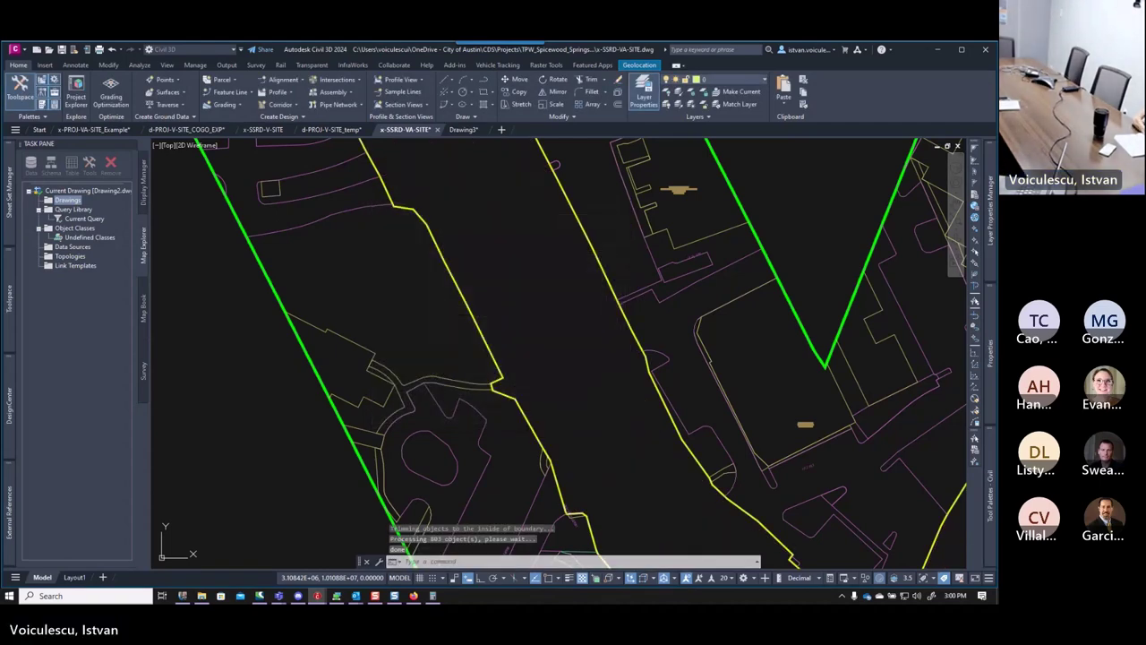
Examine the trimmed GIS linework between the yellow survey limit and the green outer boundary along the whole road corridor.
scroll(466, 403, down, 8)
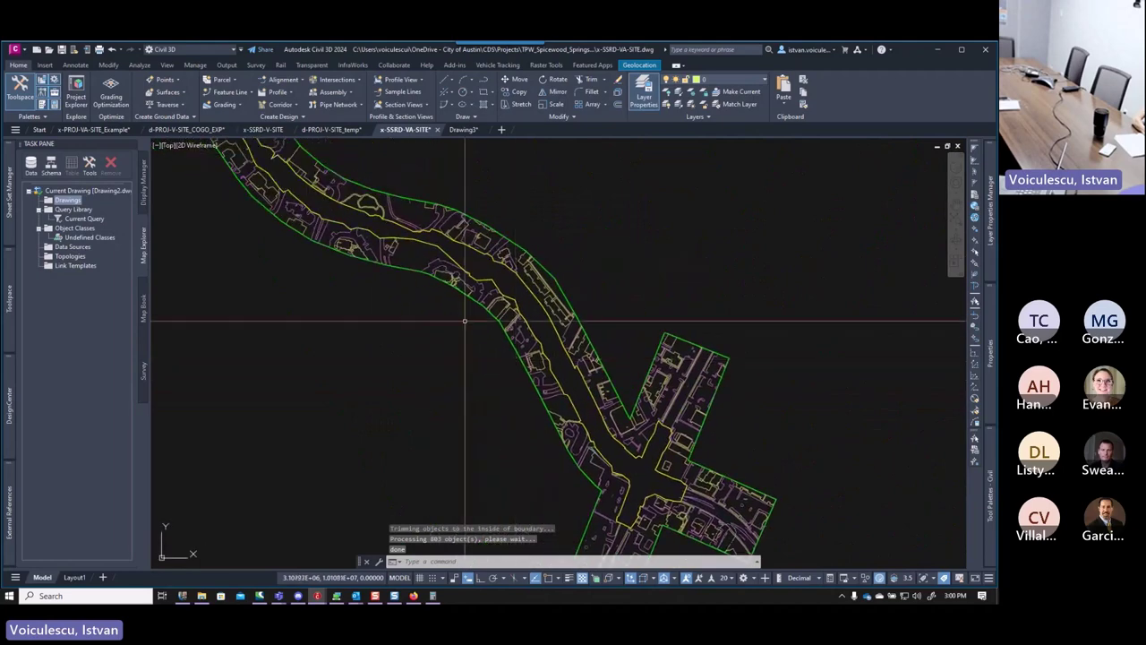
middle_drag(500, 342, 589, 521)
scroll(464, 344, up, 4)
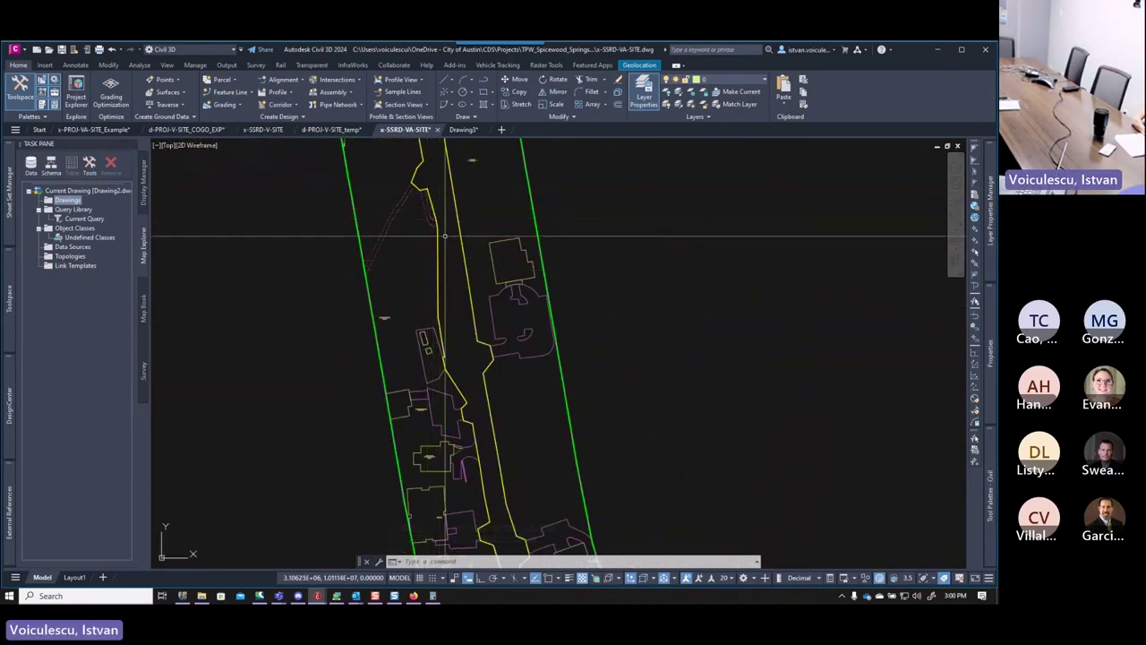
scroll(467, 338, down, 3)
middle_drag(473, 328, 473, 281)
scroll(457, 317, up, 3)
scroll(453, 316, up, 3)
scroll(447, 260, down, 4)
scroll(484, 291, up, 2)
scroll(484, 291, down, 5)
scroll(500, 365, up, 1)
key(Escape)
key(Escape)
Detach the x-SSRD-V-SITE external reference from the drawing.
click(9, 506)
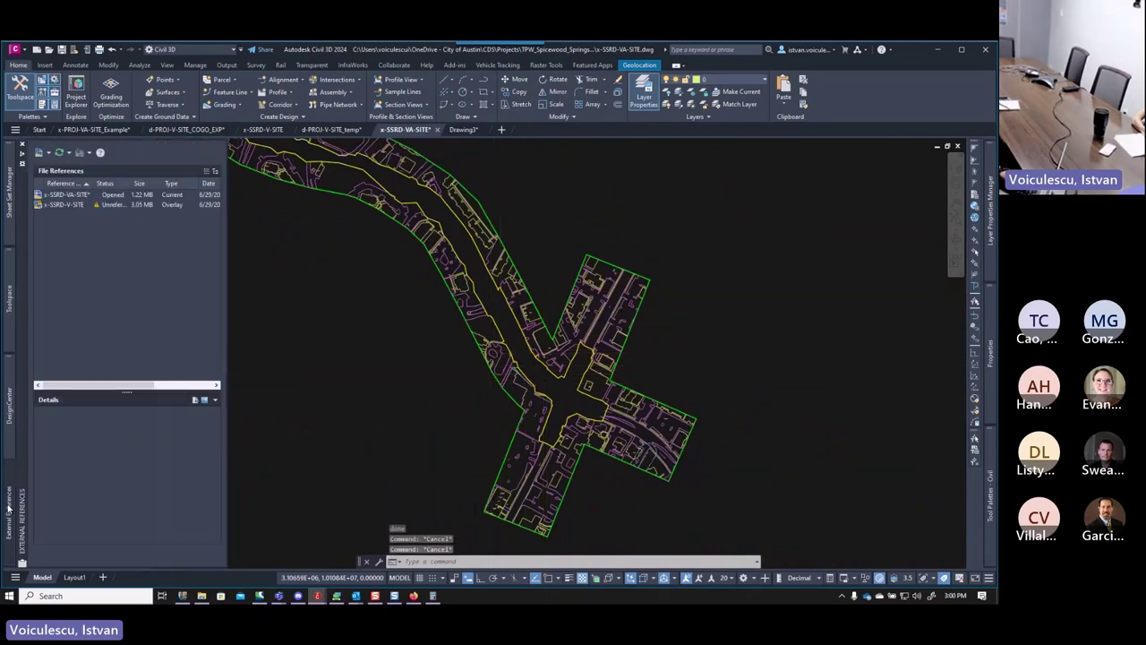
click(65, 204)
right_click(64, 205)
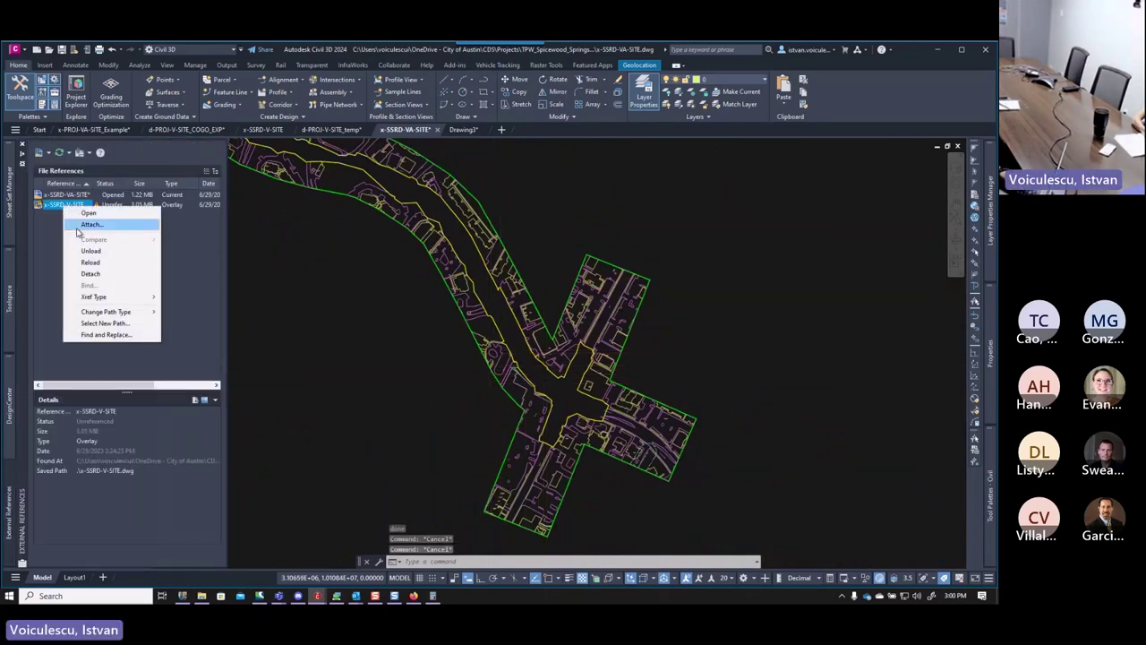
click(104, 276)
click(40, 153)
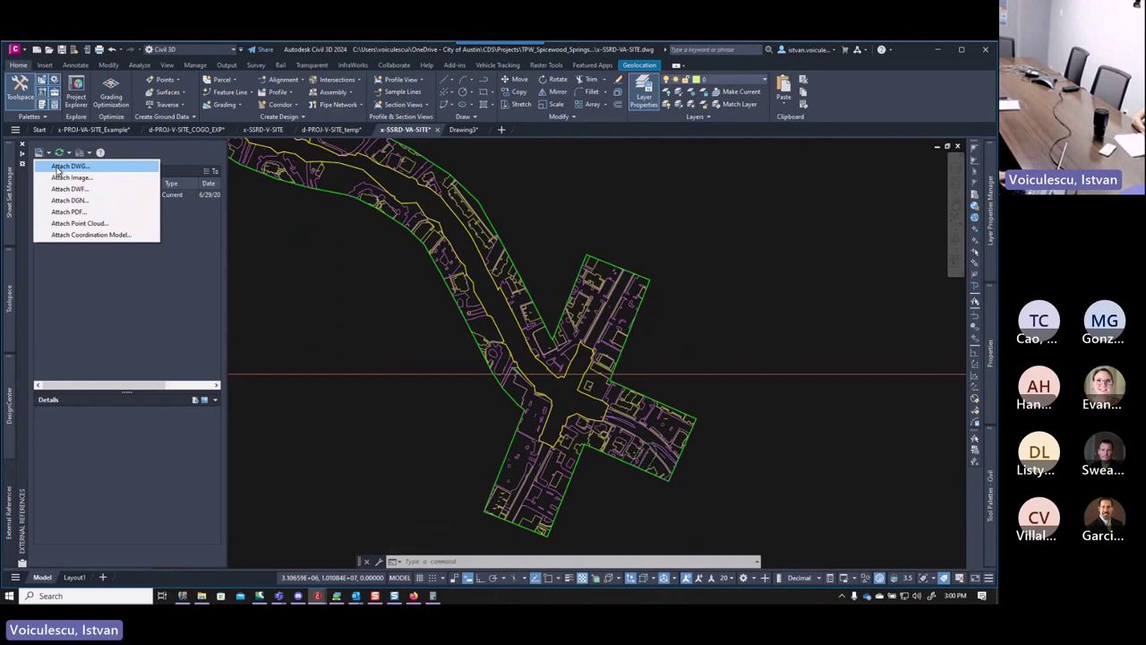
click(65, 167)
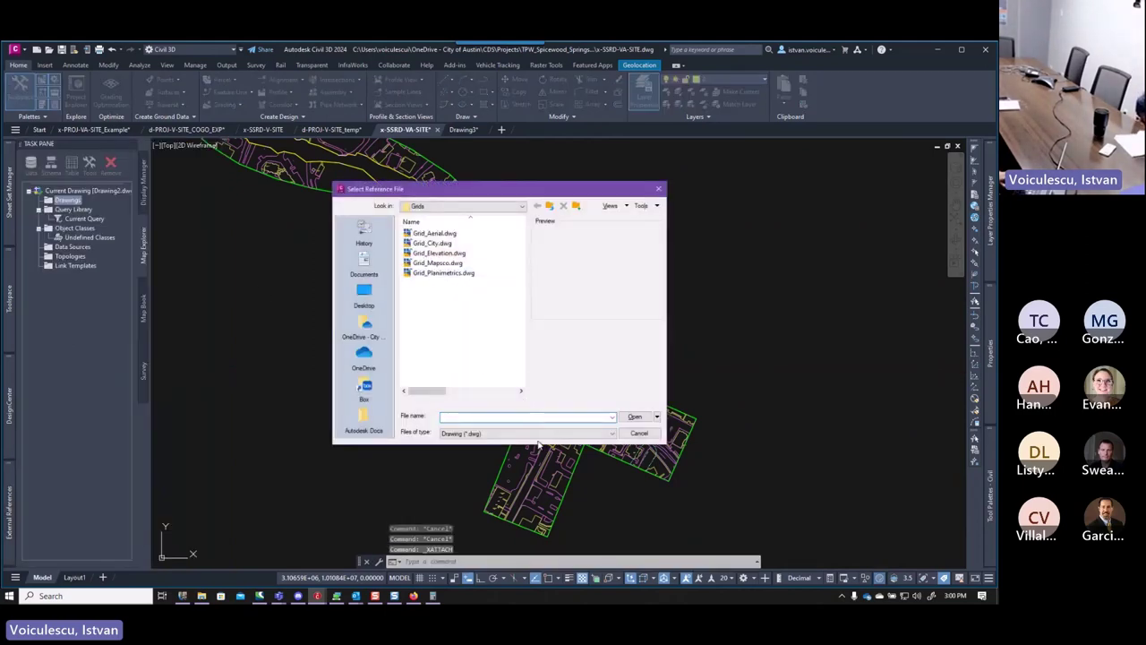
click(639, 433)
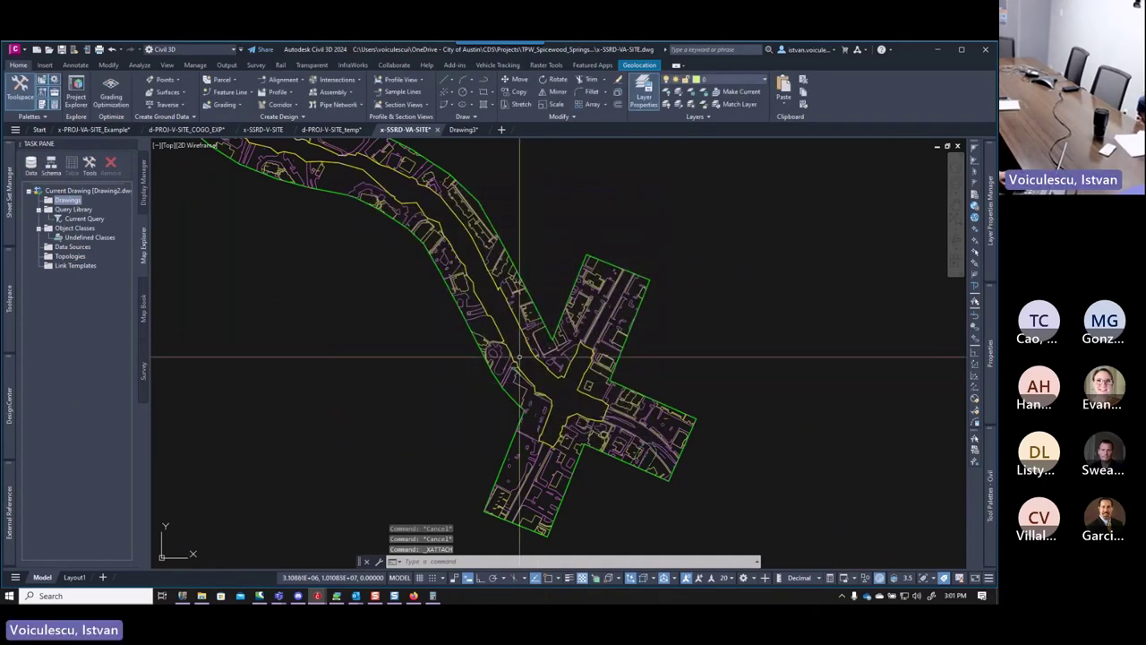
Save the drawing and attach x-SSRD-V-SITE.dwg from the drawing's folder with XATTACHP as a relative-path overlay at uniform scale 0.99989 and insertion point 0,0,0.
key(ctrl+s)
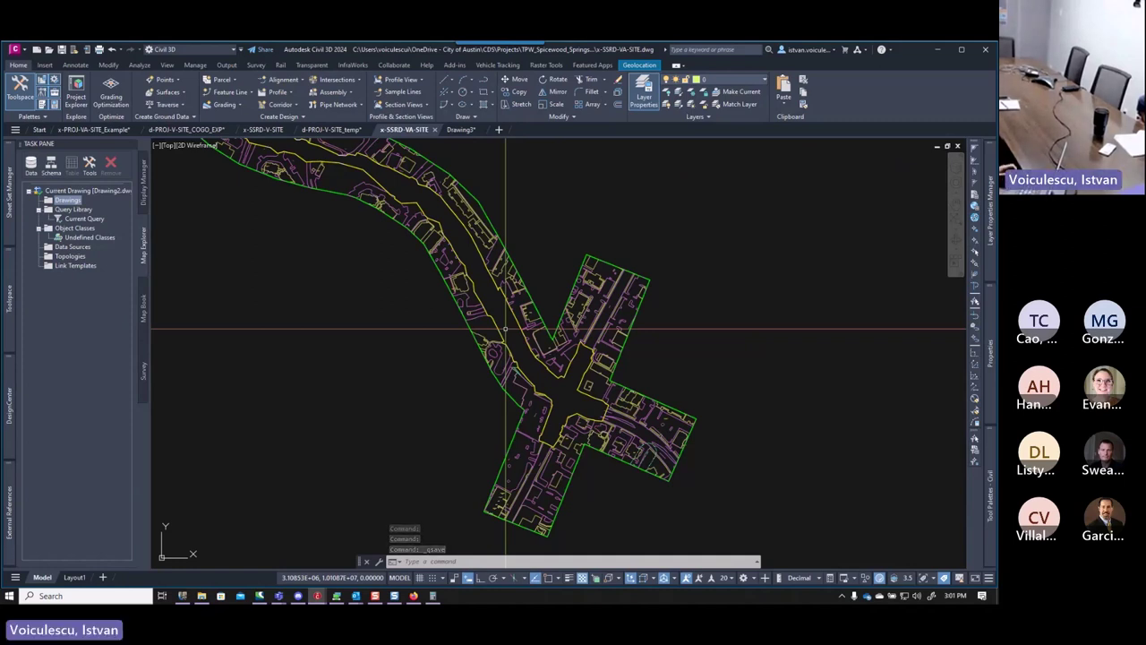
text(h)
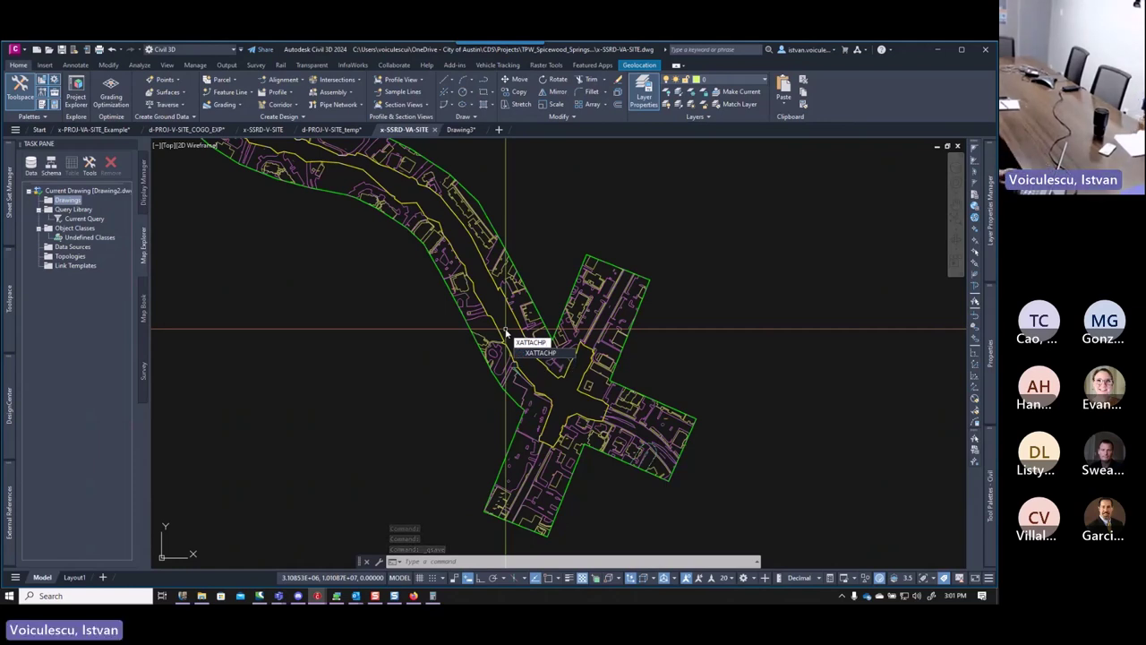
text(p)
key(Return)
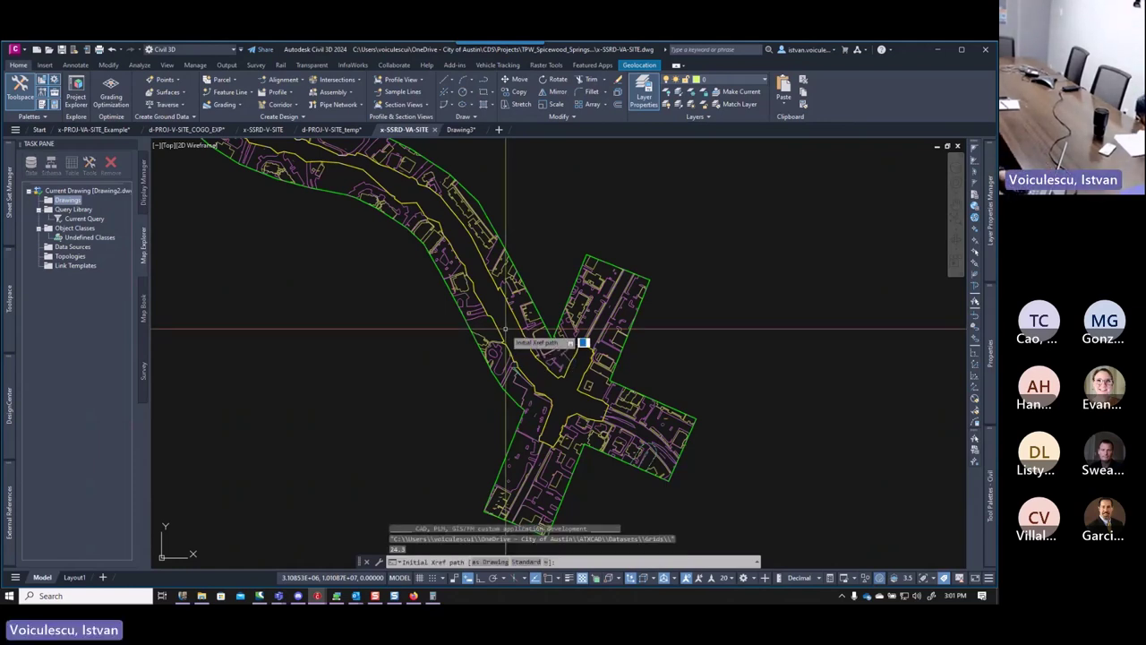
key(Return)
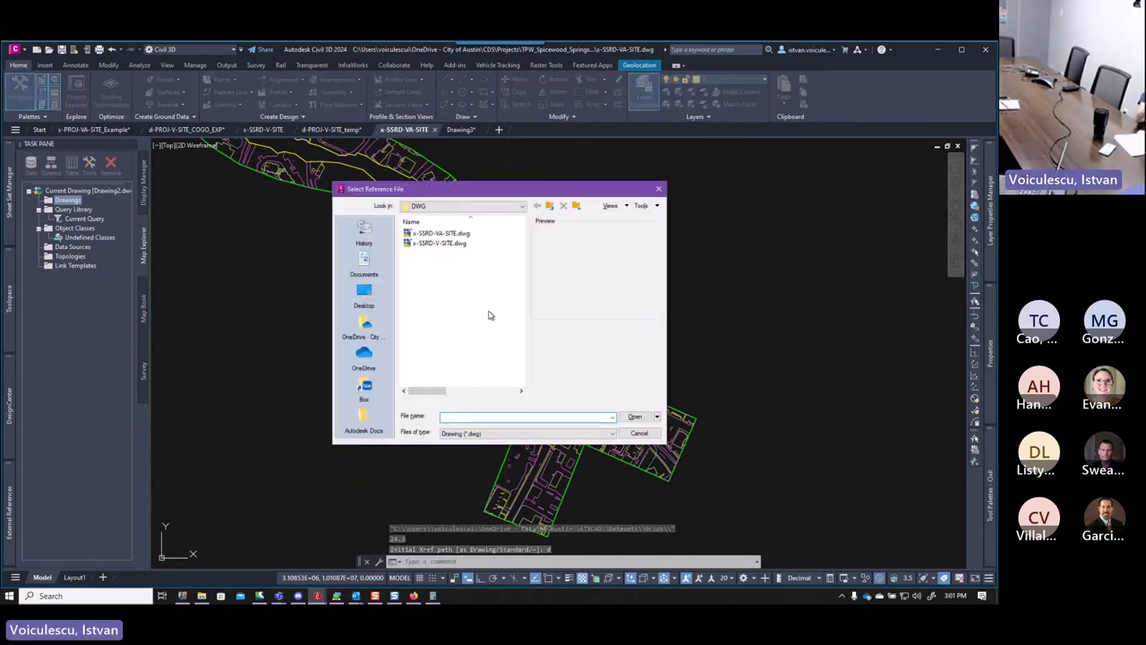
click(440, 244)
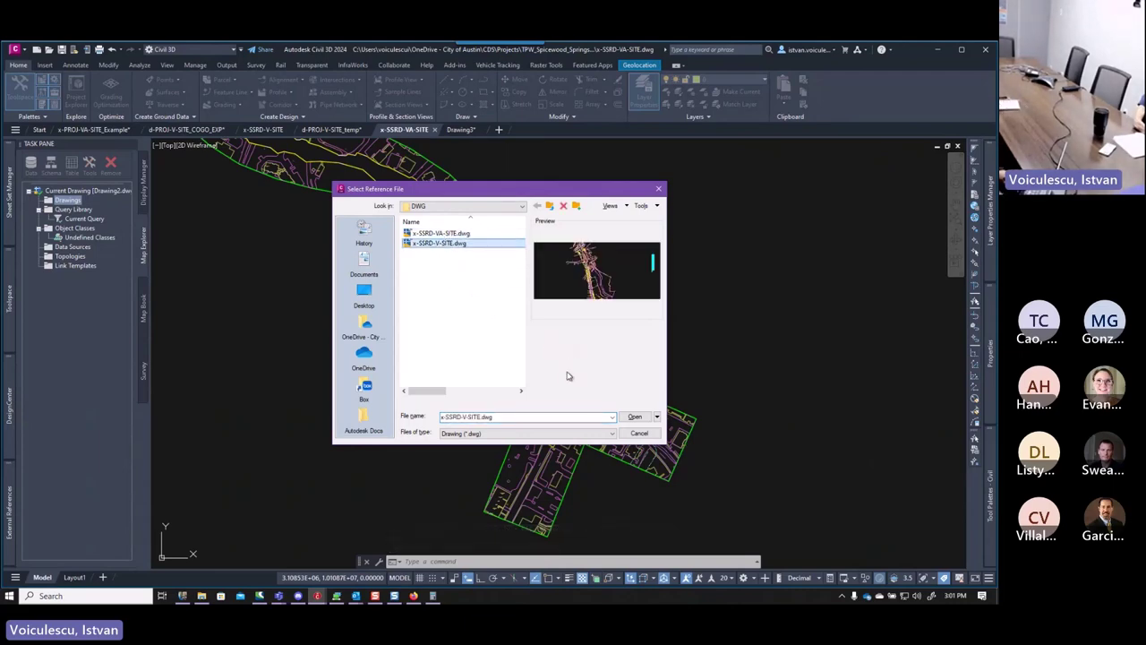
click(634, 418)
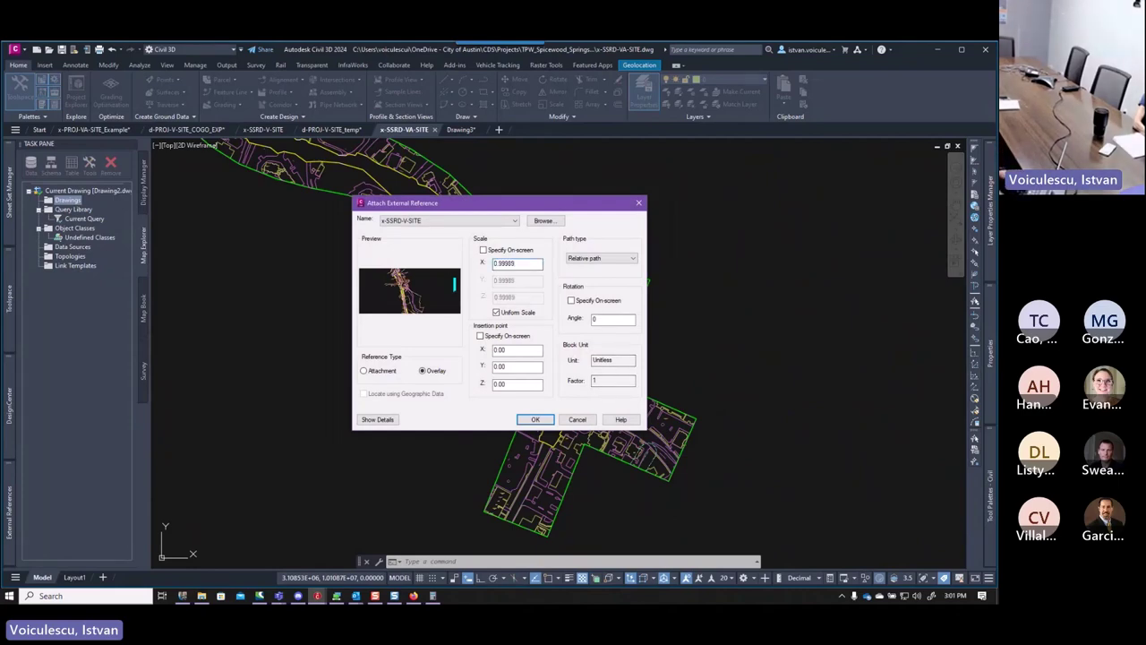
click(535, 419)
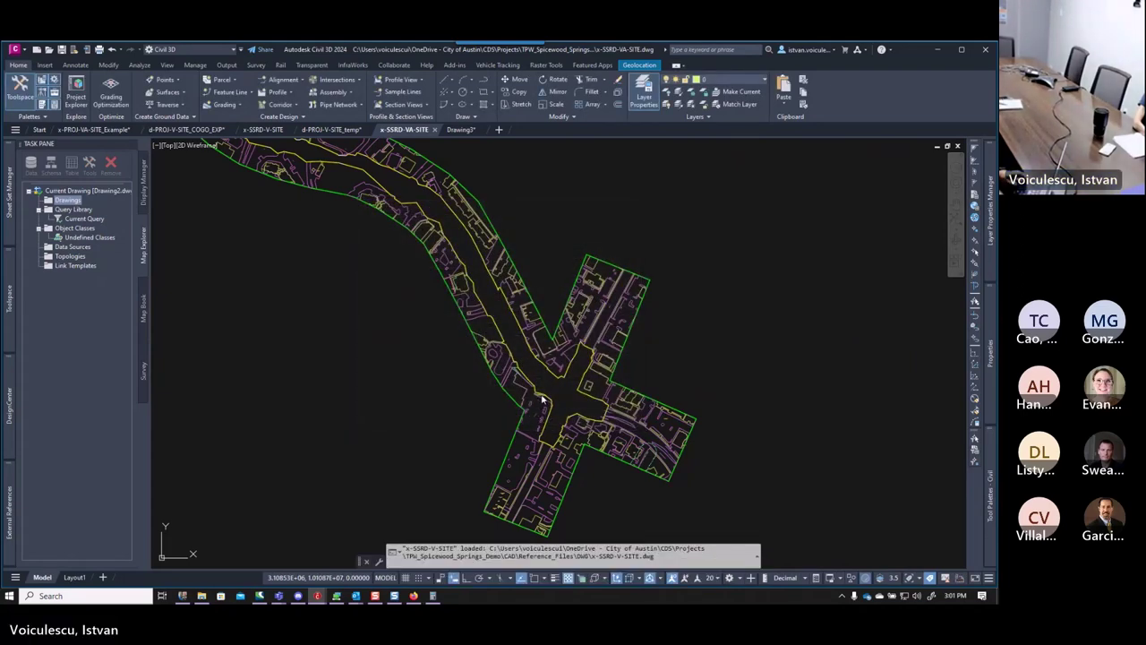
scroll(486, 410, up, 8)
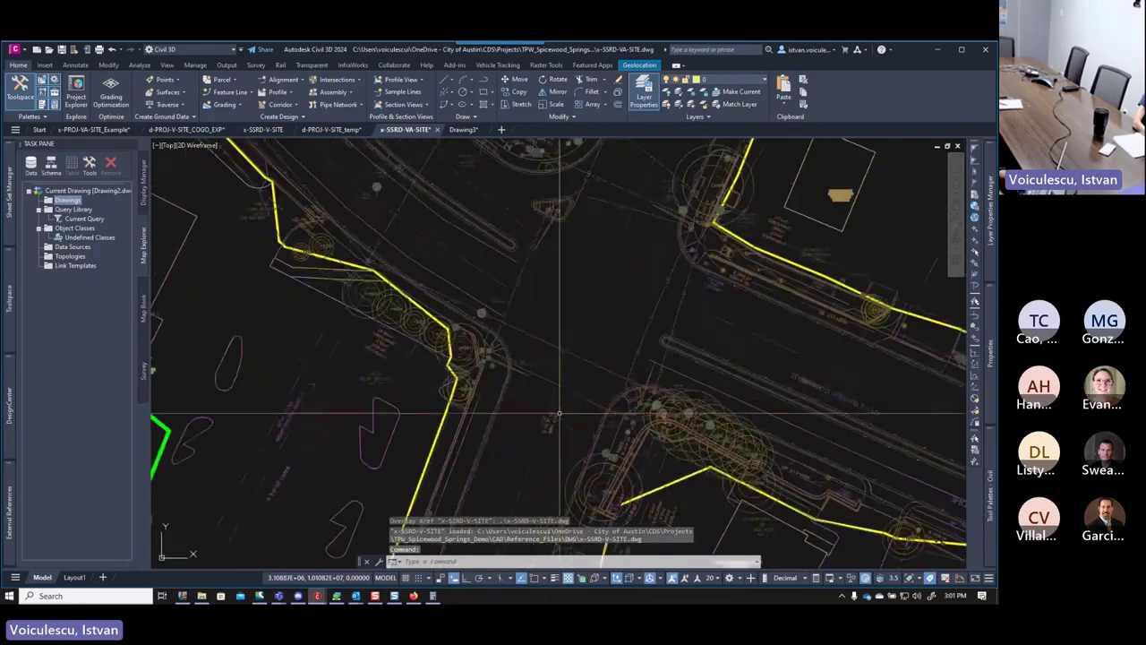
scroll(508, 301, up, 3)
scroll(508, 301, down, 5)
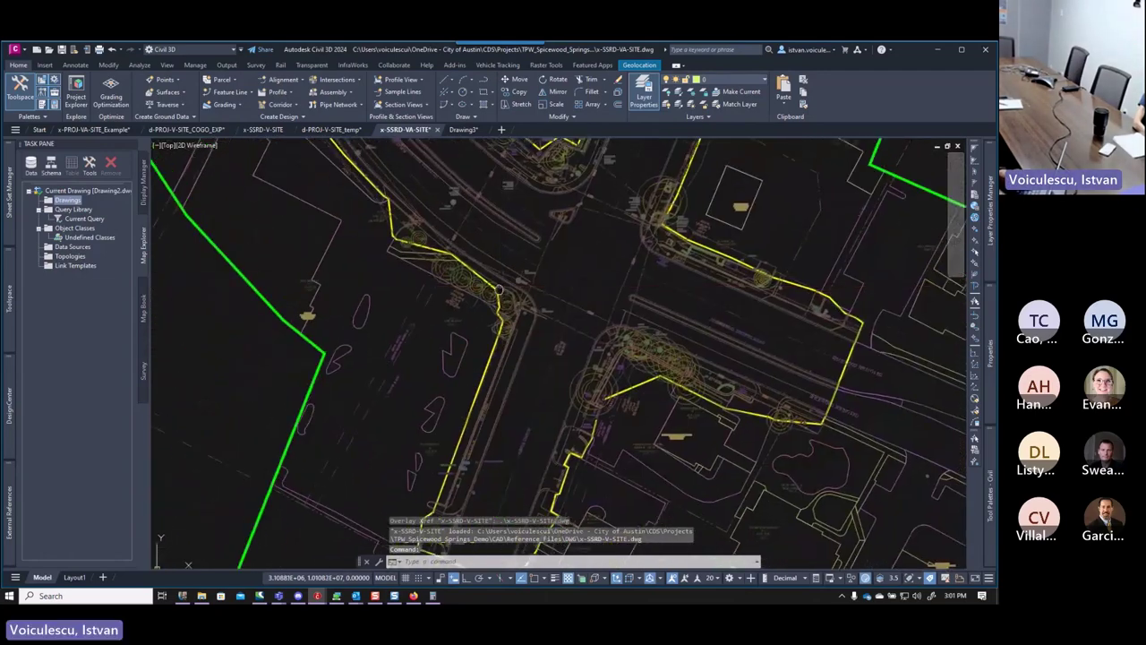
key(Escape)
key(Escape)
key(Escape)
click(679, 93)
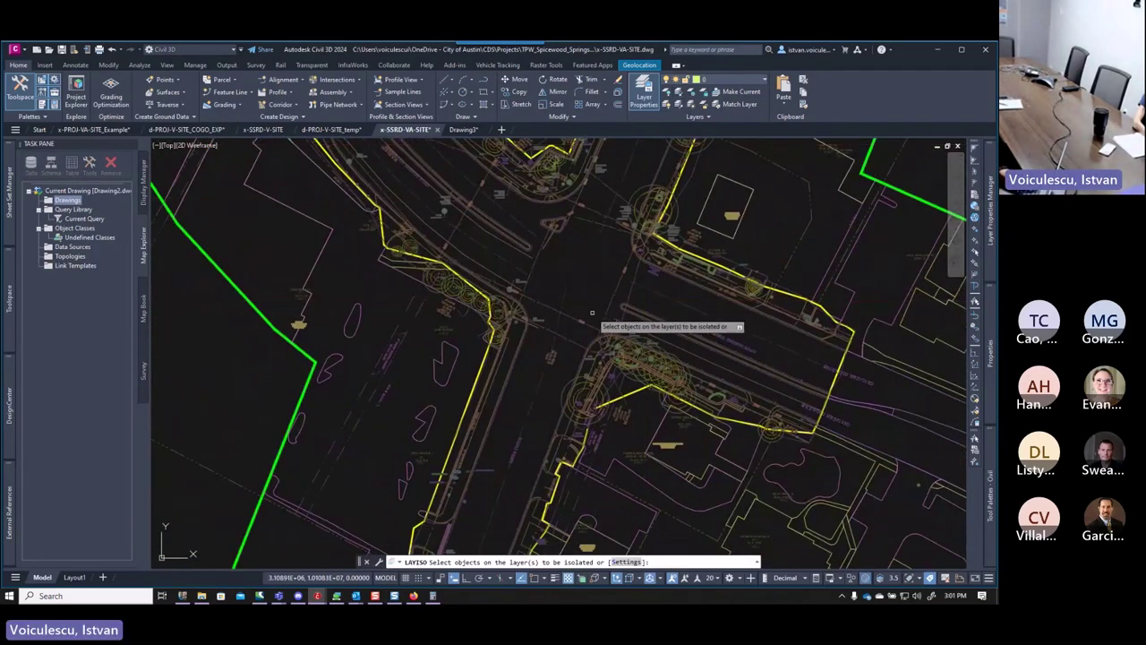
scroll(495, 319, up, 5)
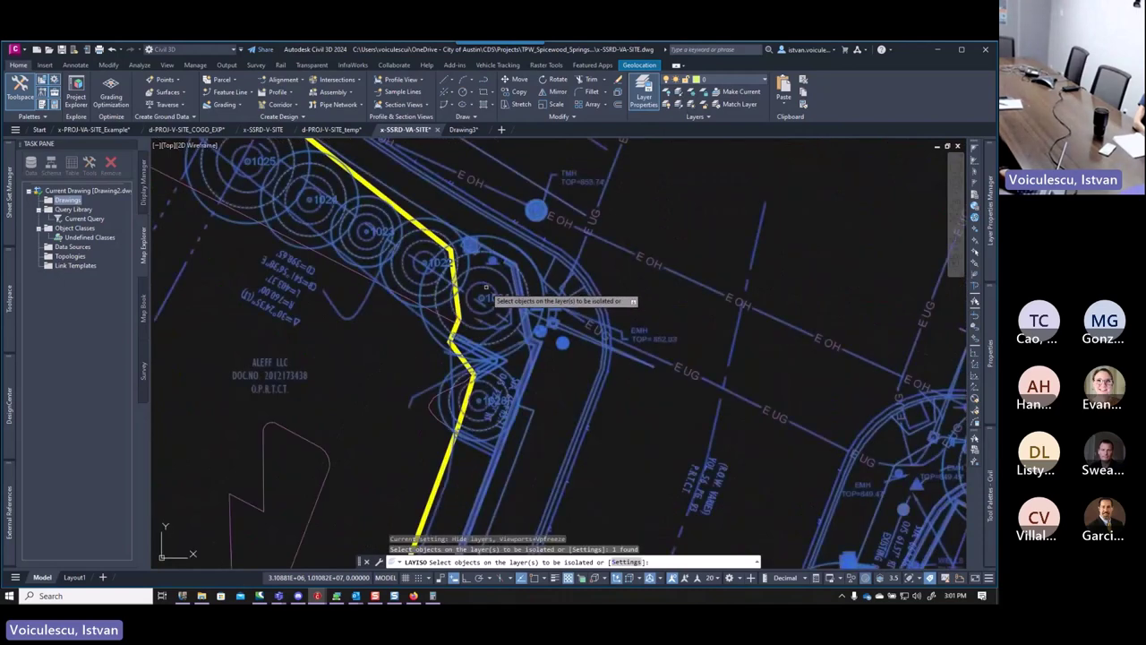
key(Escape)
key(Escape)
Freeze the xref's V-PLNT-TREE, V-PLNT-TREE-TEXT and V-RWAY-TEXT layers by picking objects near the intersection corner with Layer Freeze.
click(694, 93)
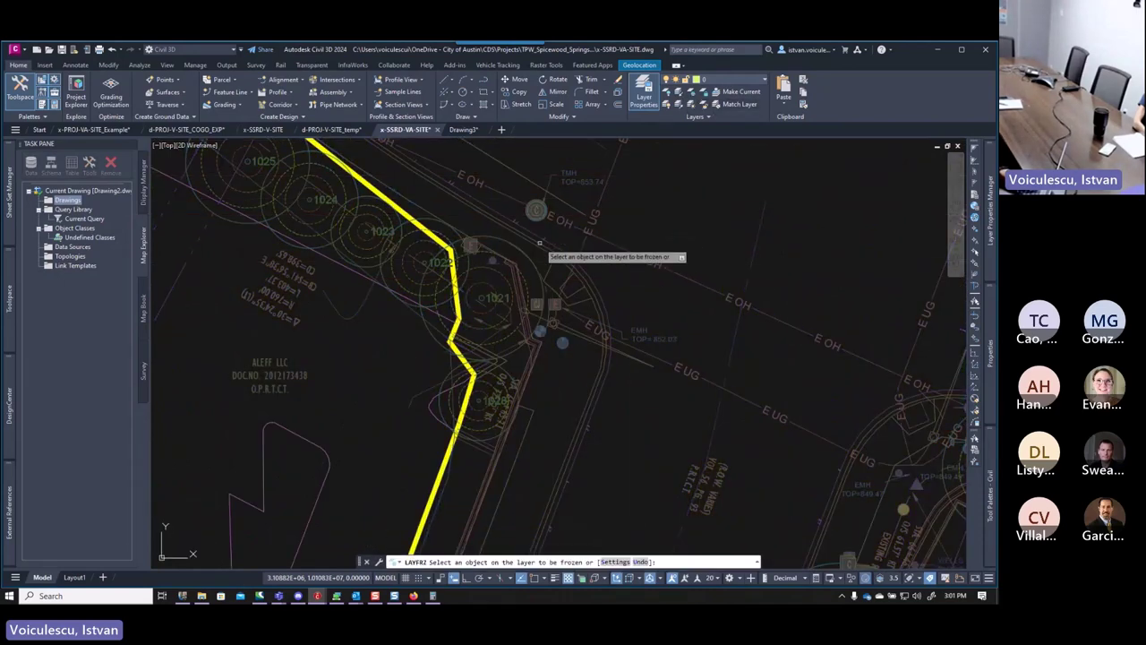
click(492, 301)
scroll(494, 312, up, 5)
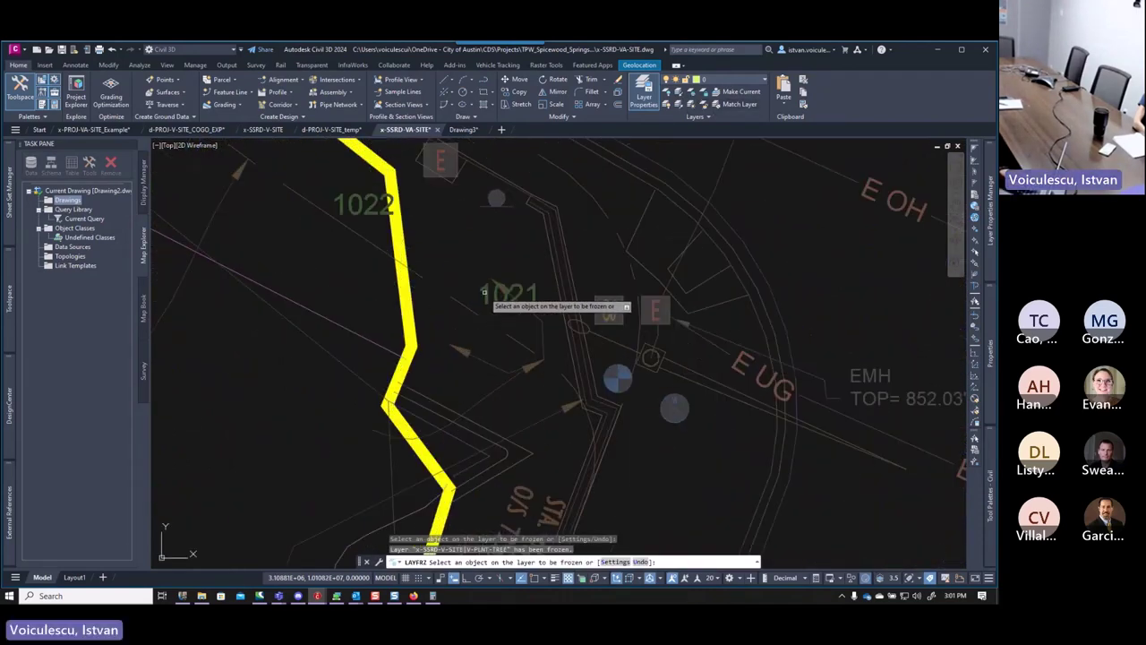
click(497, 366)
scroll(520, 354, down, 5)
scroll(494, 299, up, 3)
scroll(448, 291, down, 2)
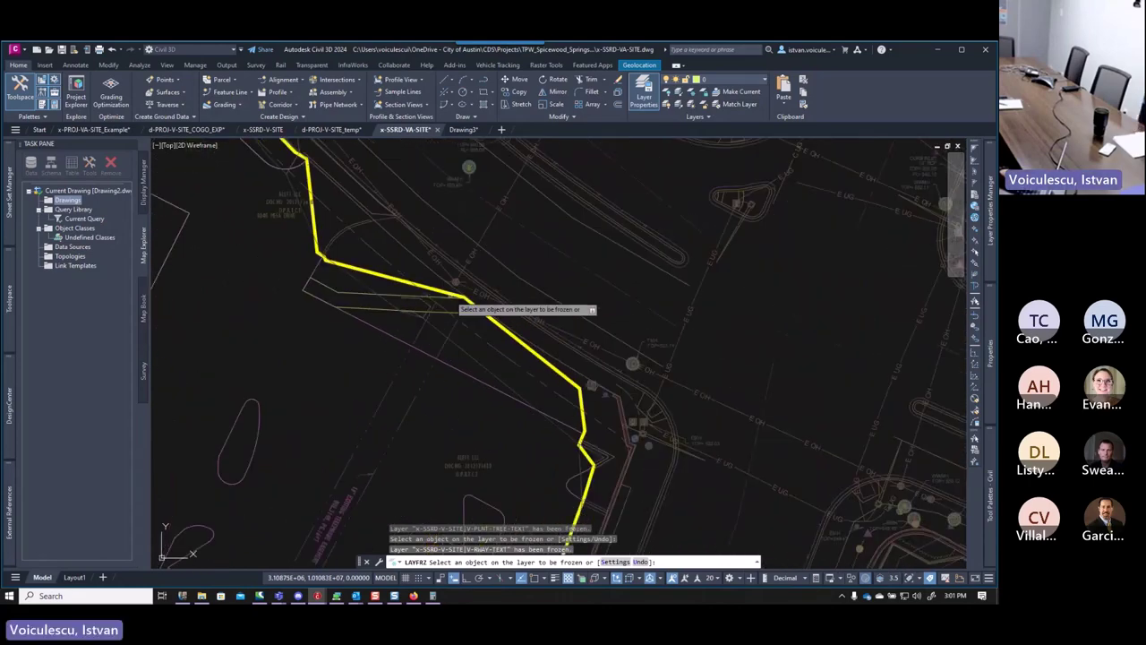
scroll(449, 298, down, 2)
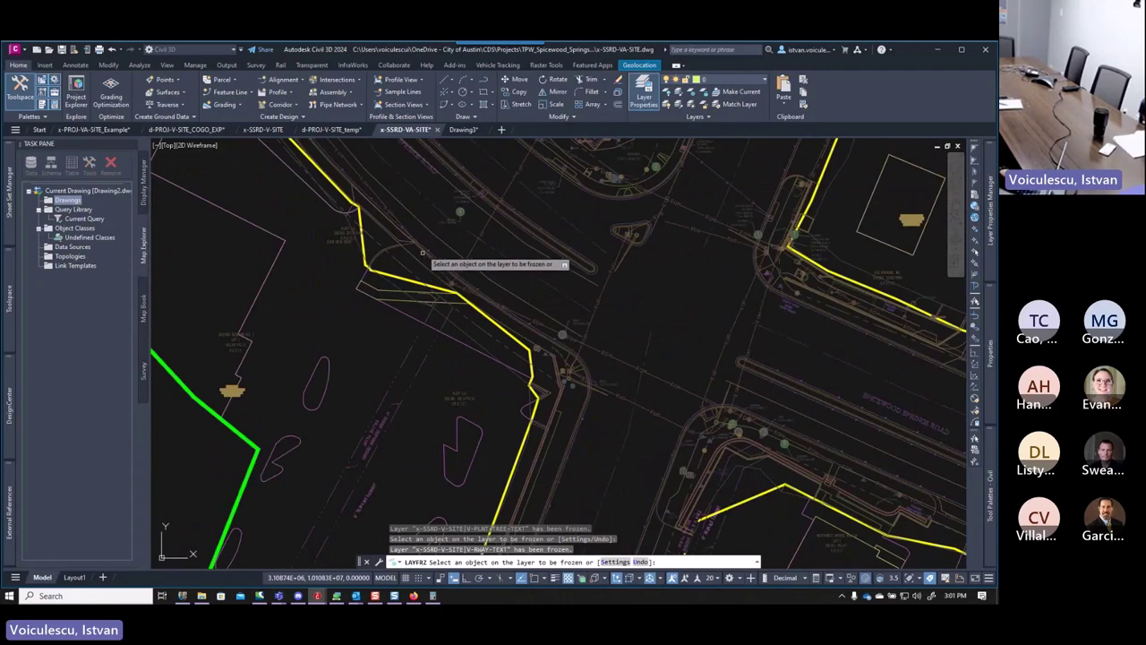
Freeze the xref layers of the wastewater manhole symbol (V-WWTR-SYMB), its label and the road name (V-ROAD-IDEN).
scroll(423, 258, up, 8)
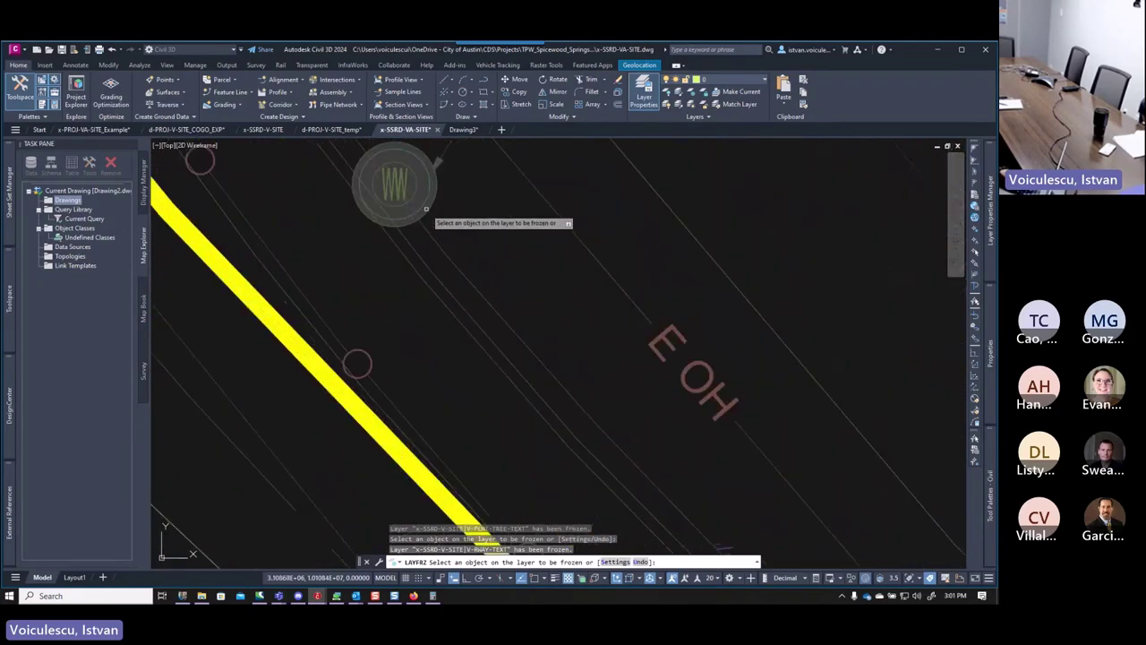
click(427, 207)
scroll(435, 215, down, 3)
scroll(437, 228, up, 3)
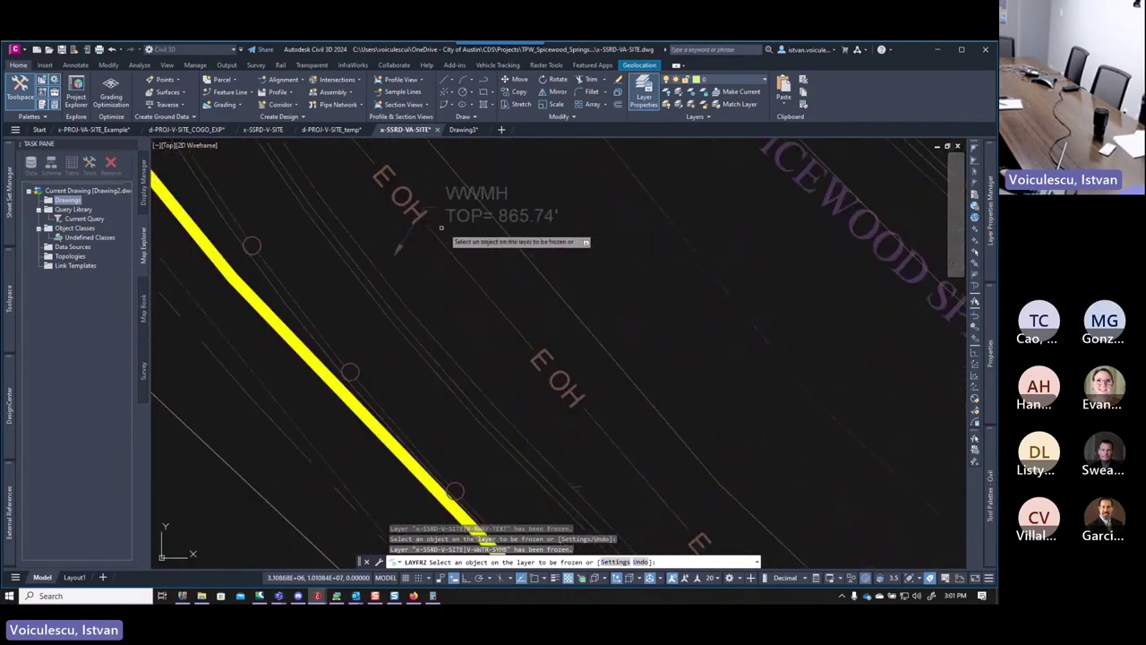
click(457, 213)
scroll(457, 215, down, 3)
scroll(457, 218, up, 3)
click(457, 219)
scroll(465, 215, down, 3)
scroll(491, 204, up, 3)
click(494, 200)
scroll(494, 200, down, 3)
scroll(485, 236, up, 3)
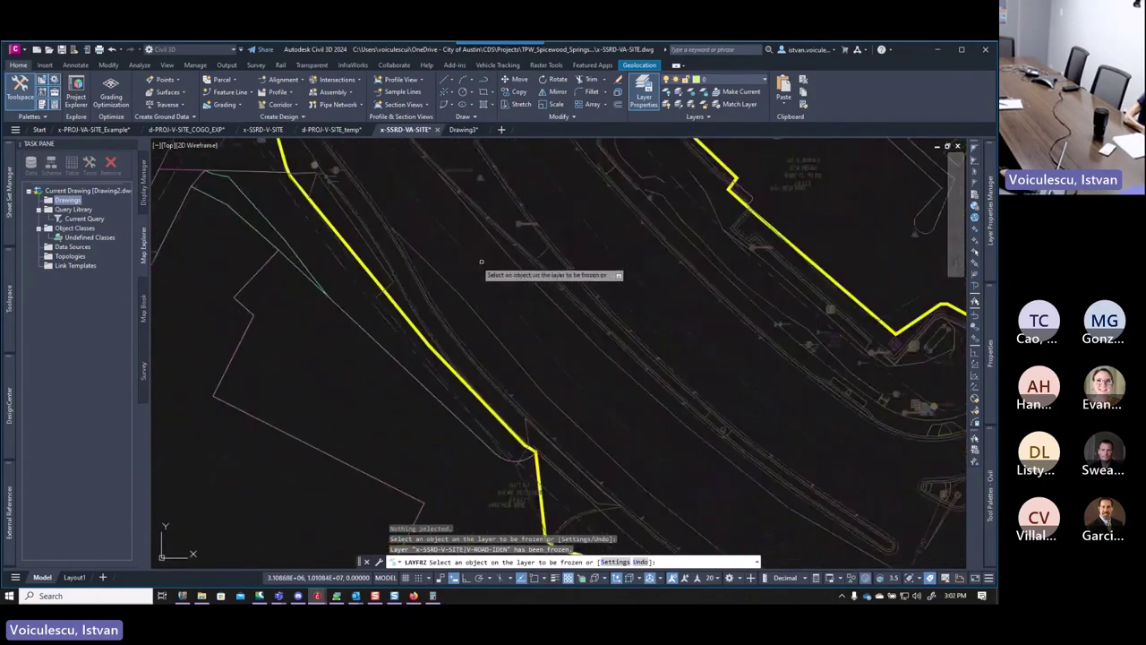
Freeze the xref's V-TOPO-BRKL breakline and V-WATR-SYMB water symbol layers by picking their objects along the road.
click(450, 282)
scroll(451, 282, down, 3)
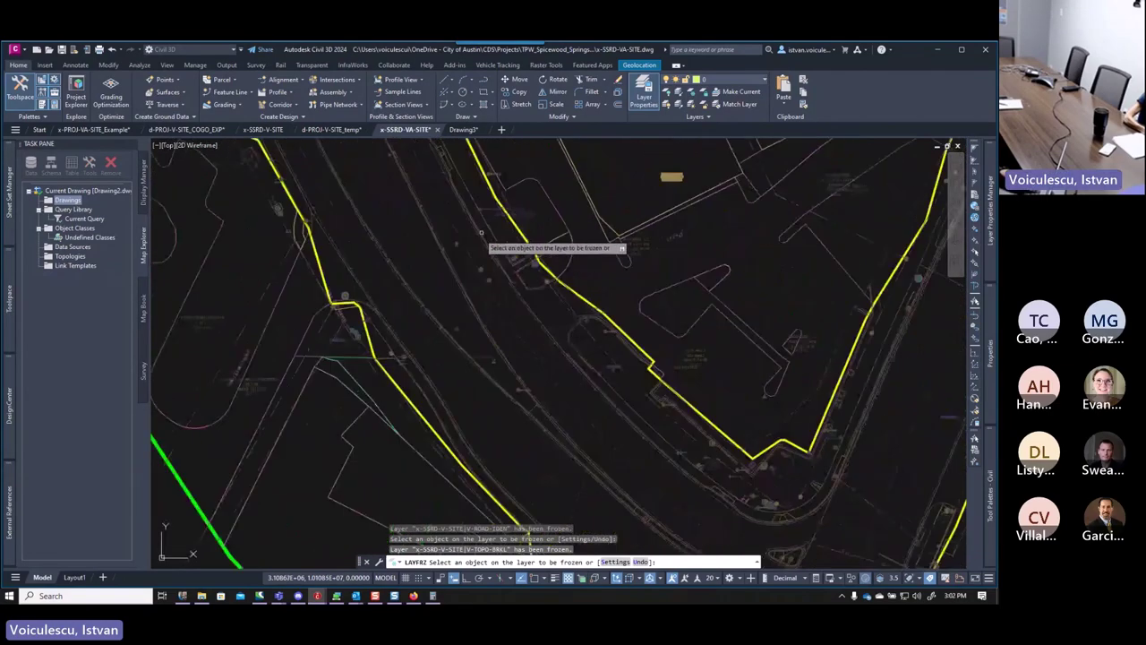
scroll(453, 262, up, 3)
scroll(452, 261, up, 2)
click(442, 240)
scroll(526, 273, down, 3)
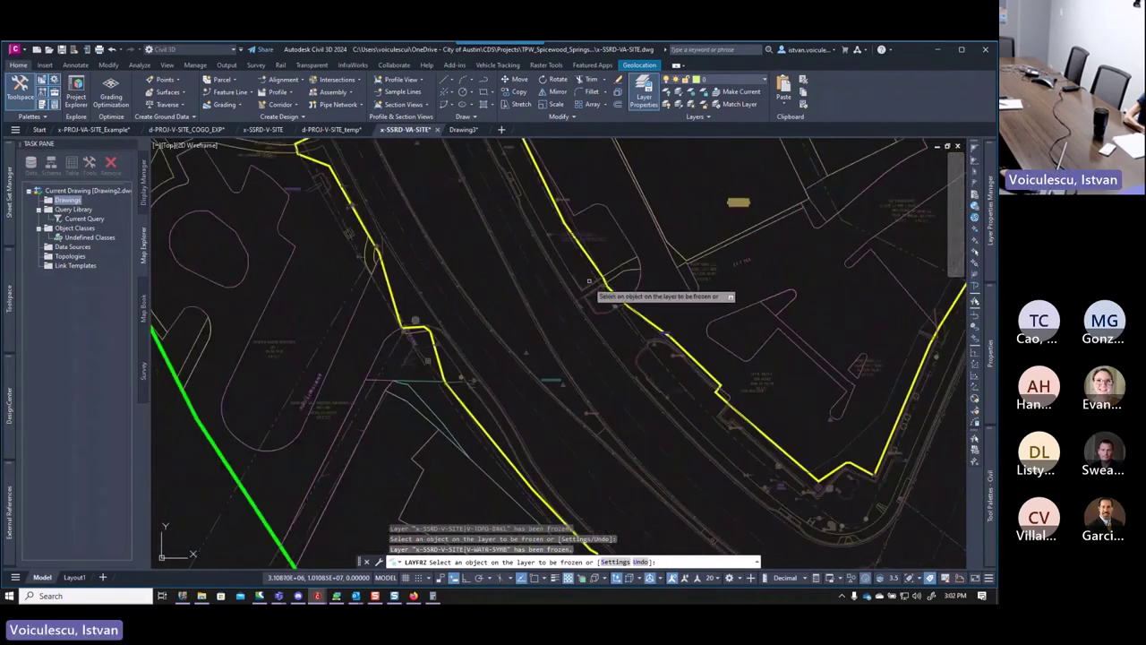
Freeze the xref's V-SIGN-TEXT layer by picking a sign label beside the survey limit, and end the layer freezing.
scroll(589, 301, up, 3)
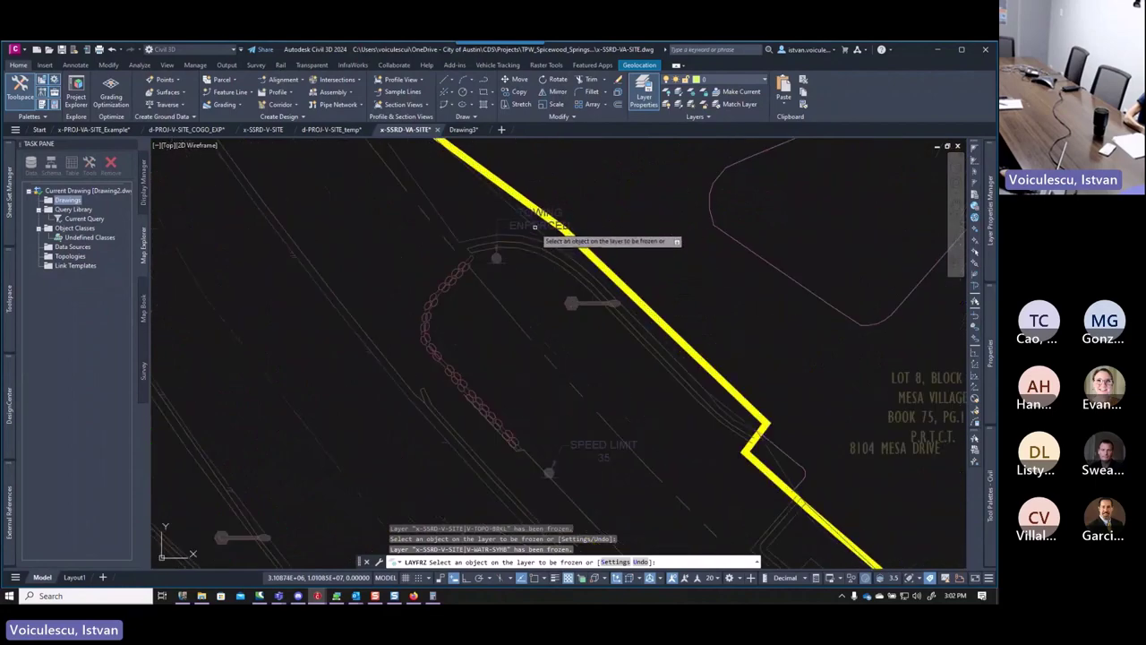
scroll(537, 241, up, 2)
click(511, 226)
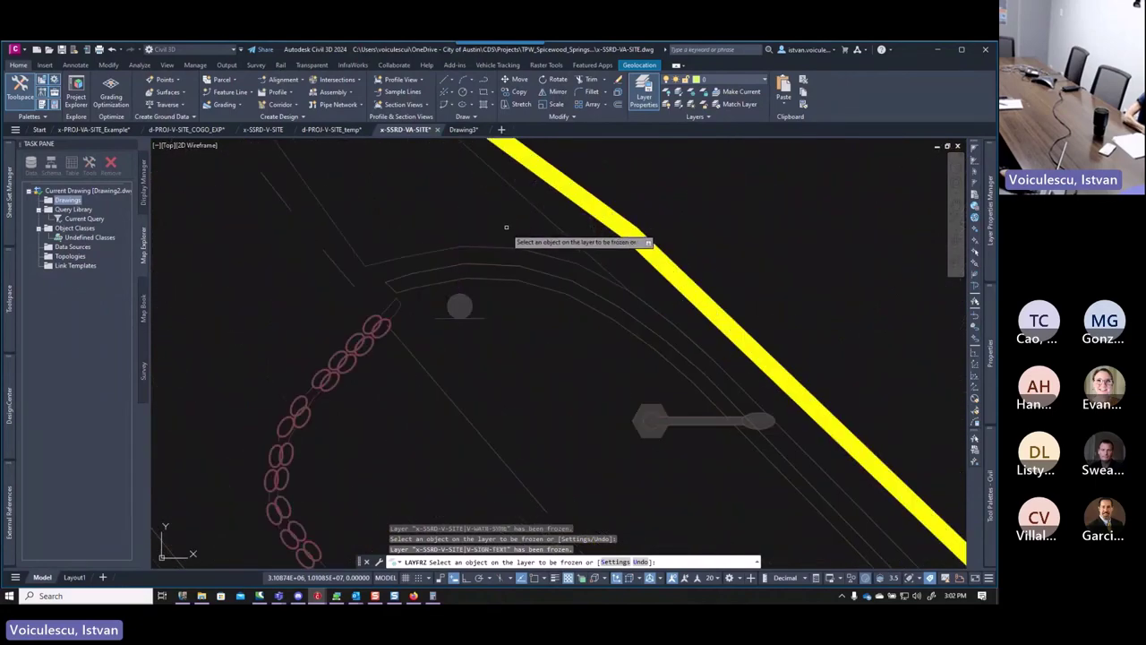
scroll(511, 228, down, 2)
scroll(494, 241, up, 5)
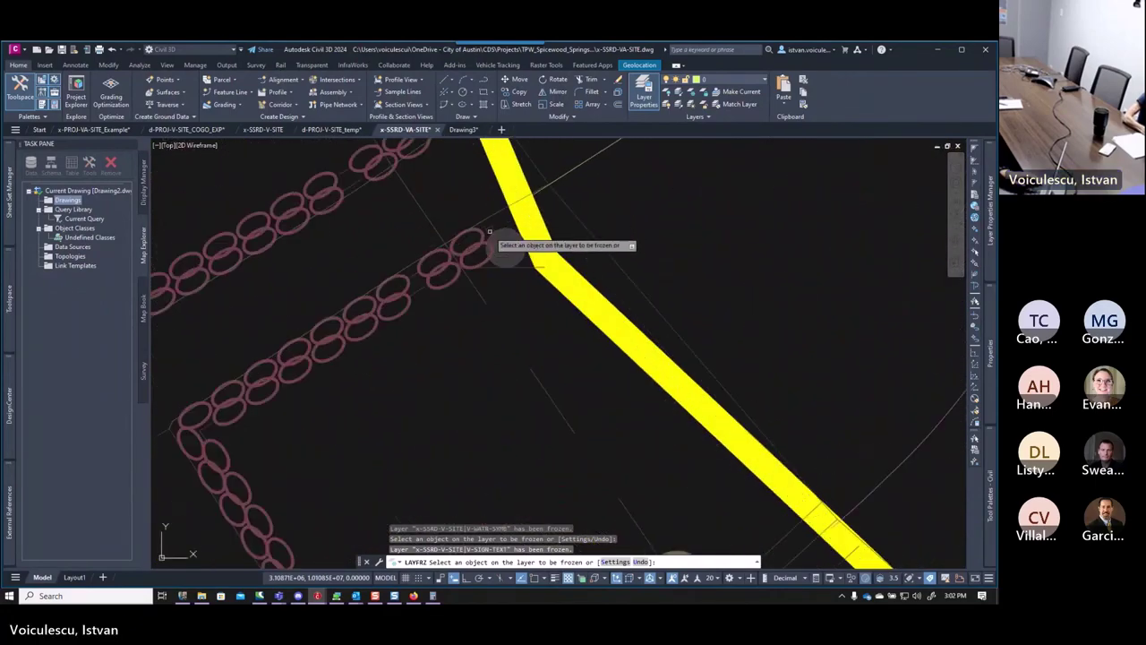
scroll(519, 251, down, 2)
key(Escape)
key(Escape)
key(Escape)
Examine how the GIS sidewalk lines line up with the surveyed sidewalk where they meet at the yellow survey limit.
scroll(537, 231, down, 2)
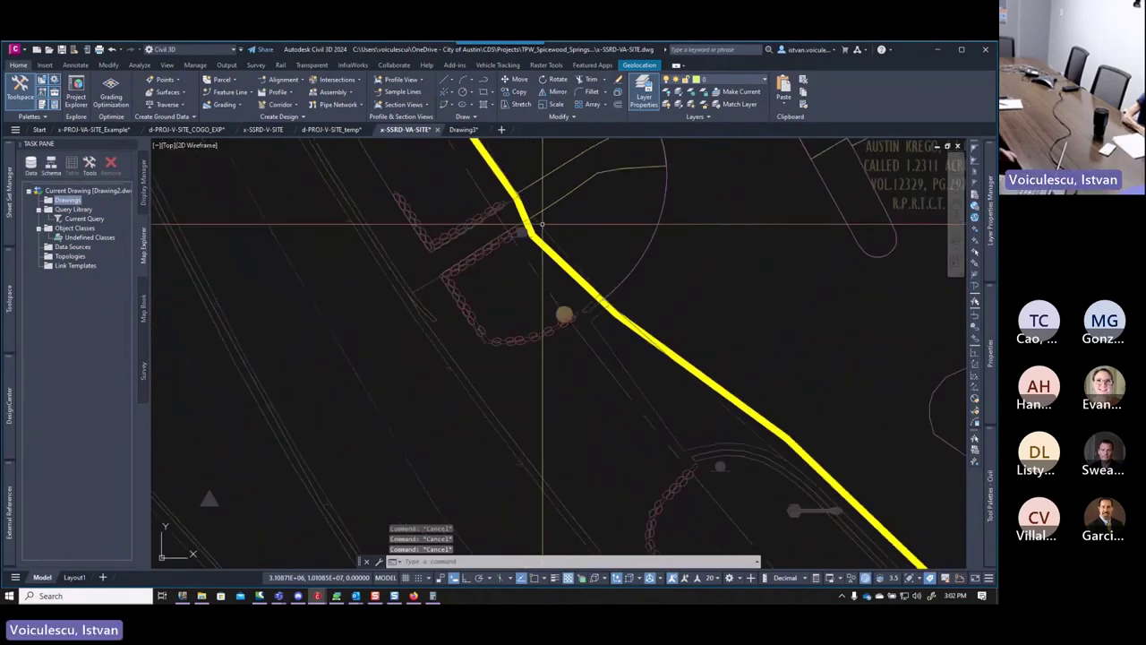
middle_drag(538, 230, 518, 280)
scroll(528, 278, up, 2)
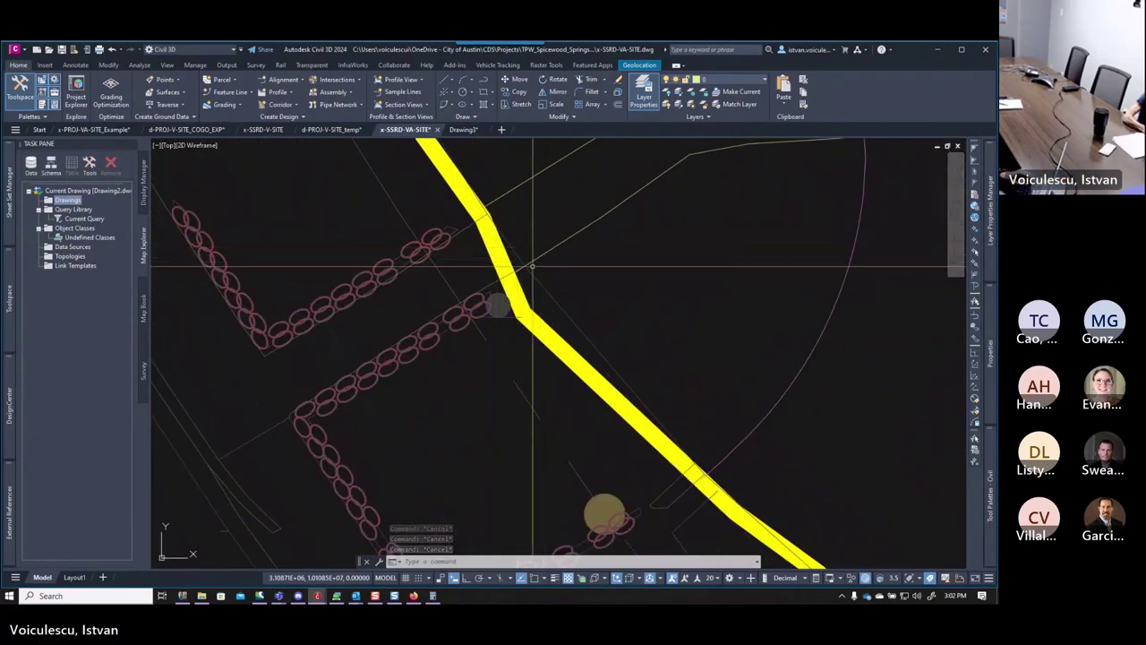
scroll(502, 273, up, 2)
click(483, 284)
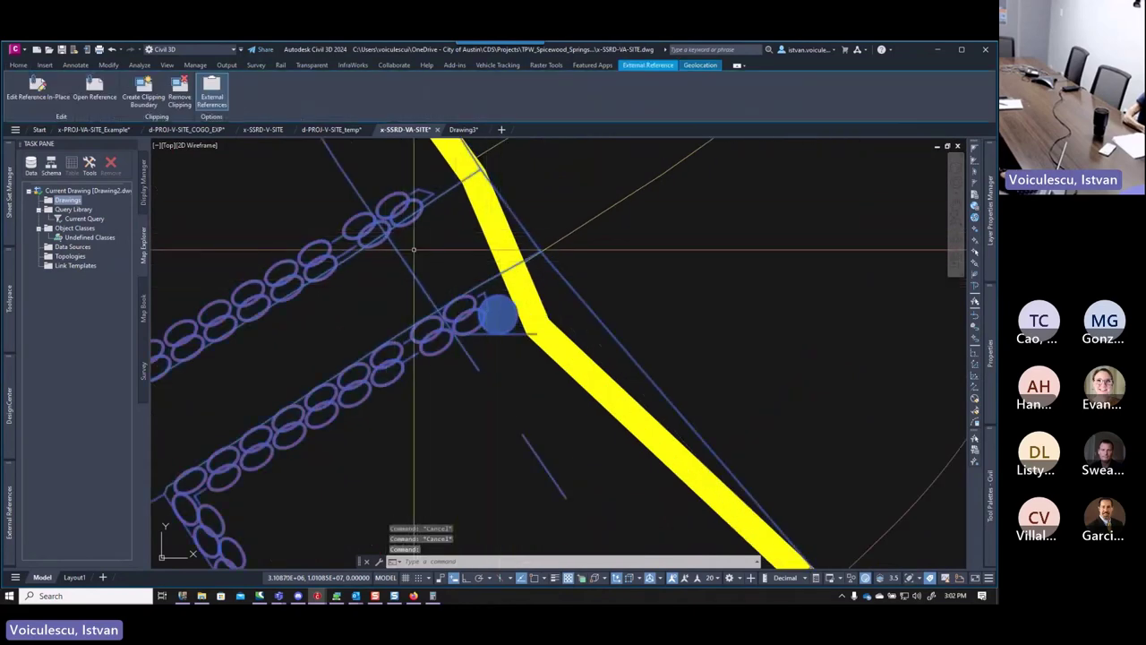
scroll(483, 247, down, 4)
key(Escape)
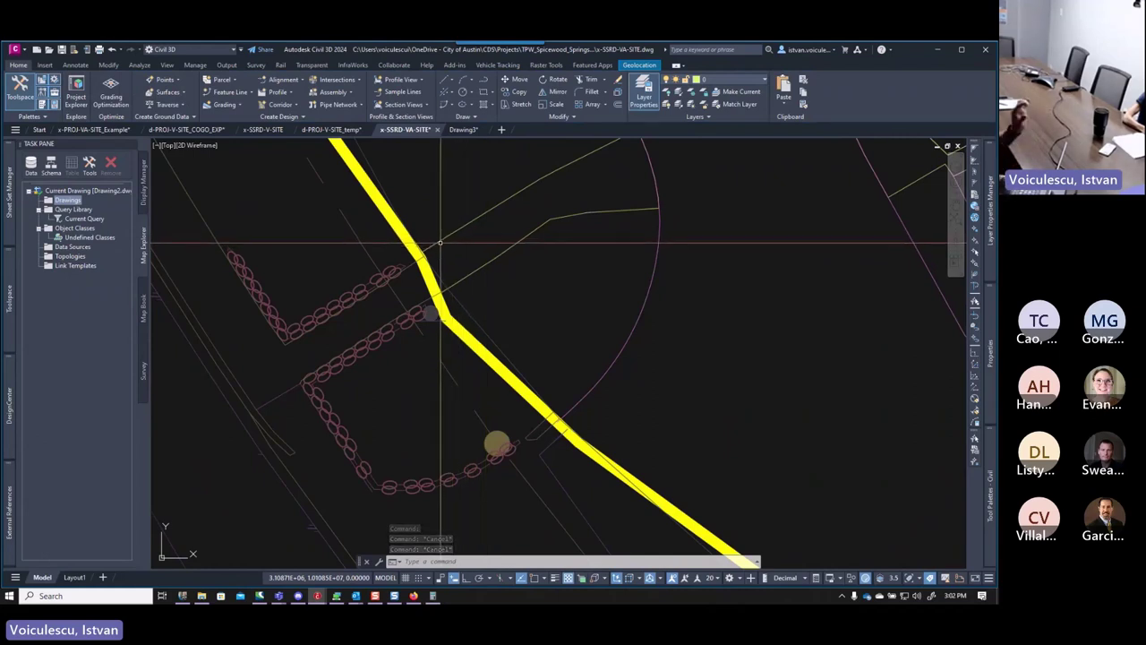
scroll(439, 242, up, 2)
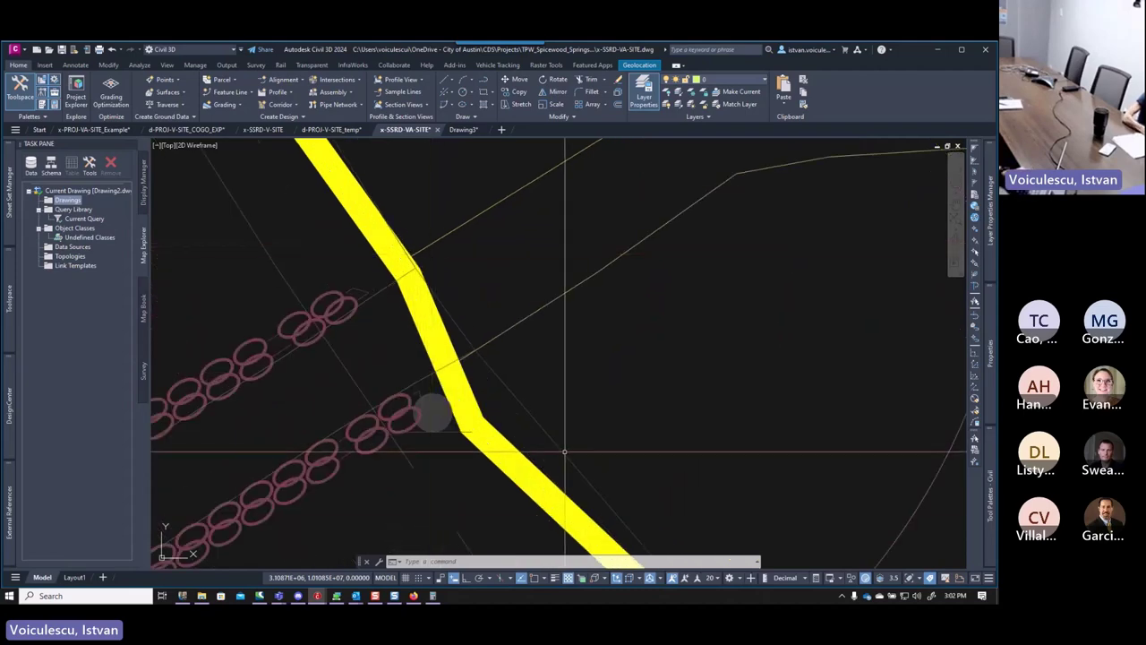
Turn on object snap and stretch the upper GIS sidewalk line's end at the survey limit onto the surveyed sidewalk line.
click(535, 579)
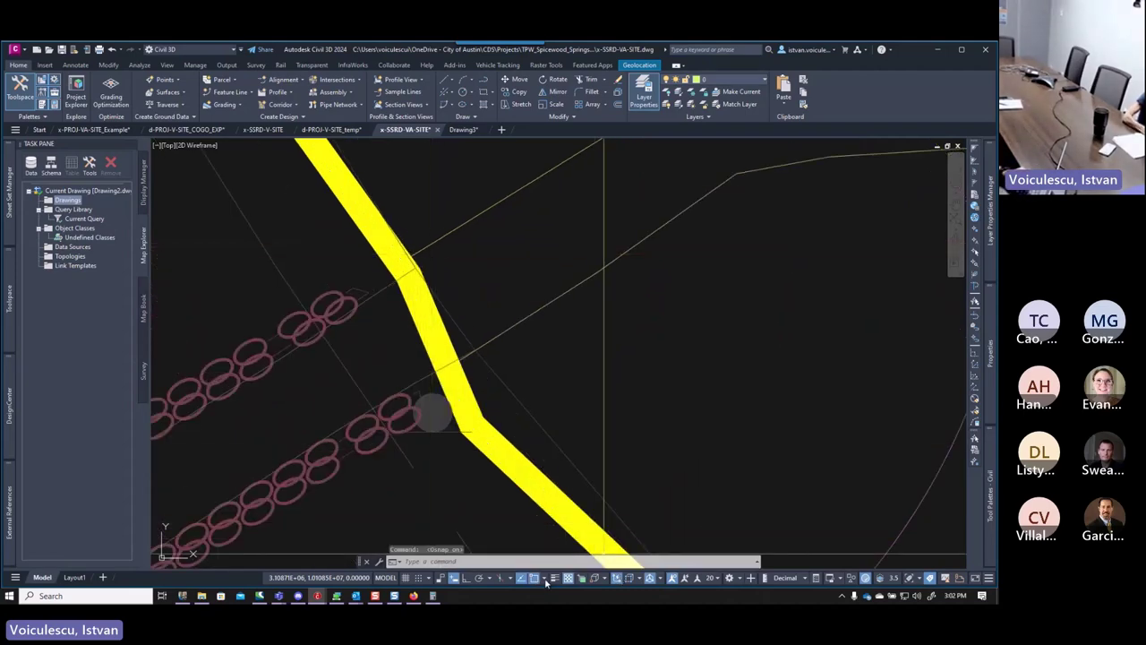
click(544, 580)
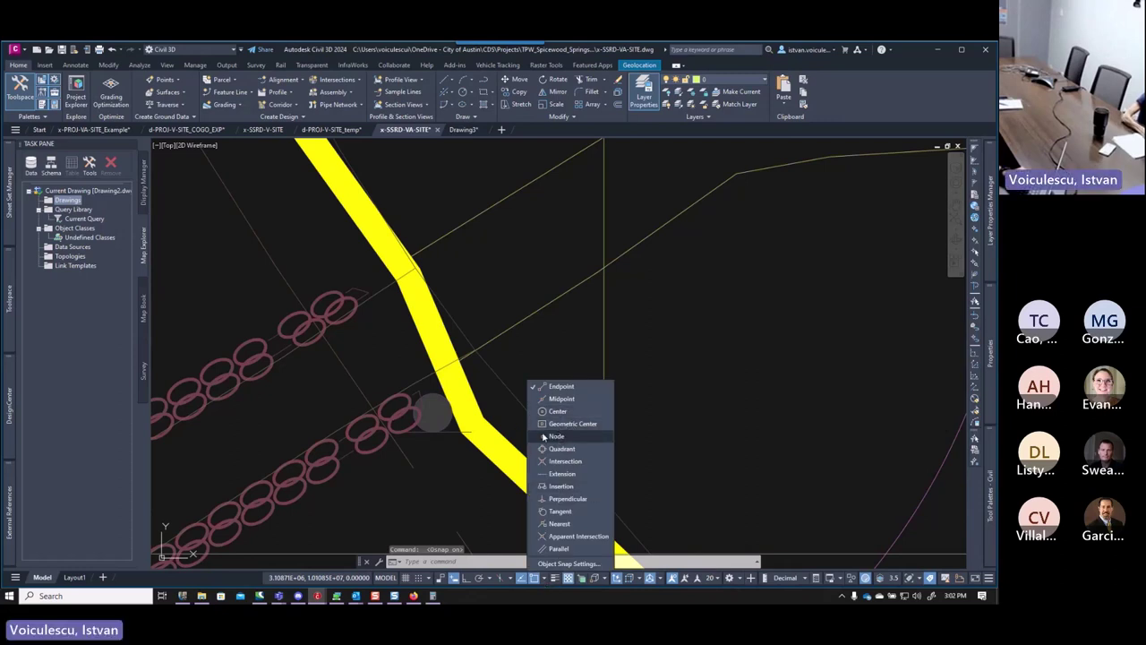
click(444, 283)
click(430, 244)
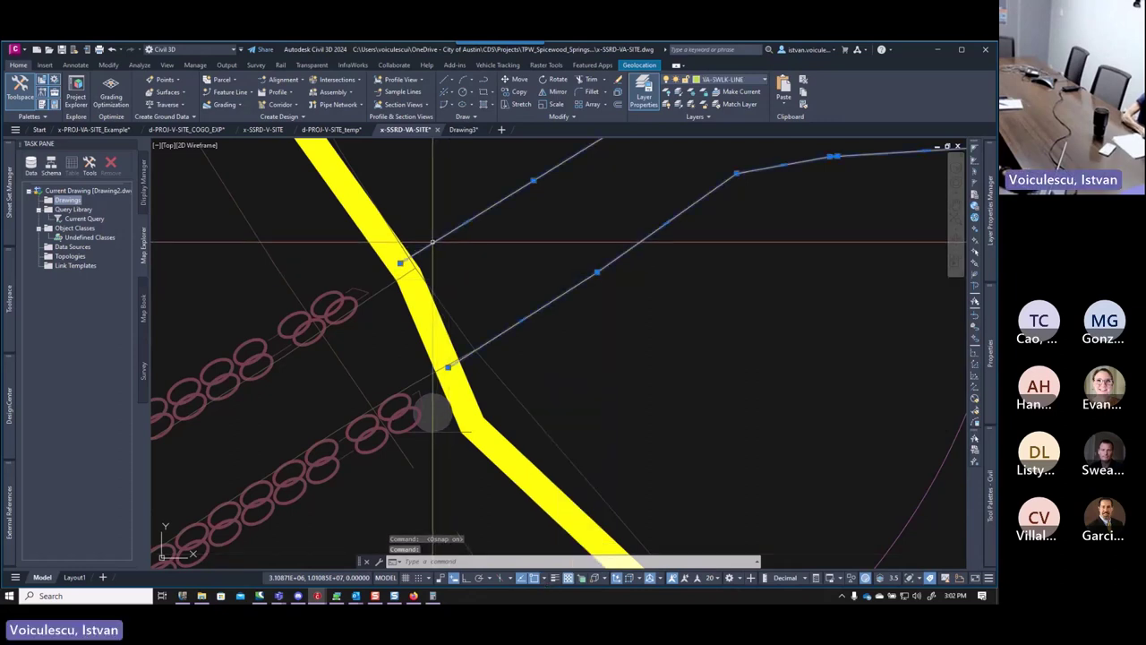
click(402, 261)
key(Escape)
key(Escape)
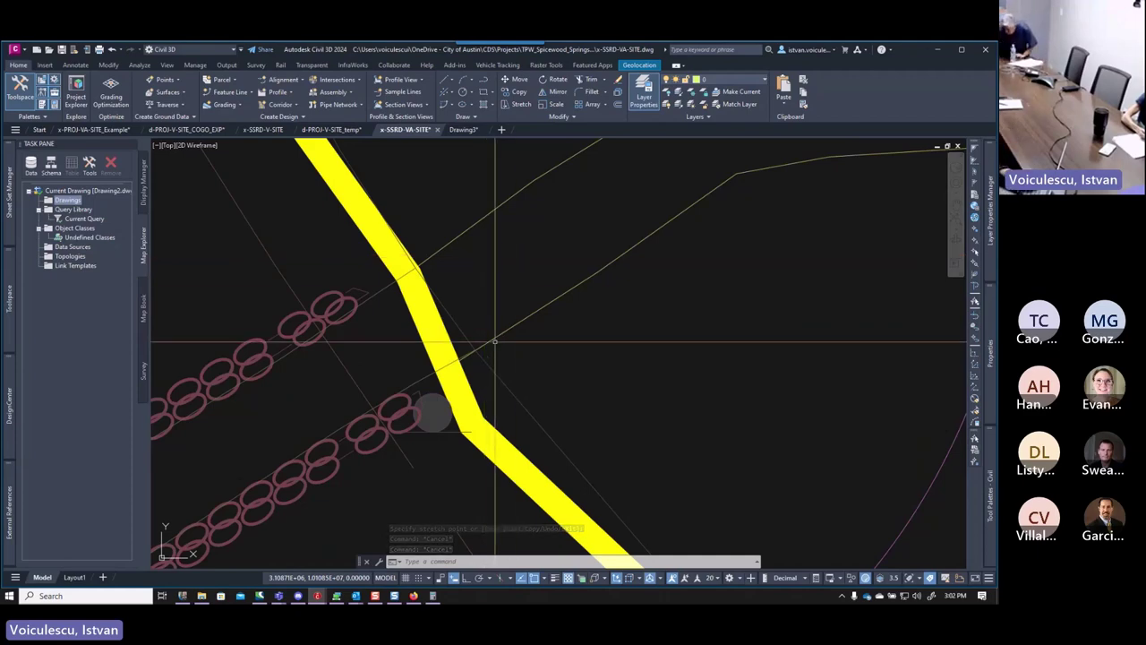
Stretch the lower GIS sidewalk line's end at the survey limit onto the matching surveyed sidewalk line.
click(500, 333)
click(448, 348)
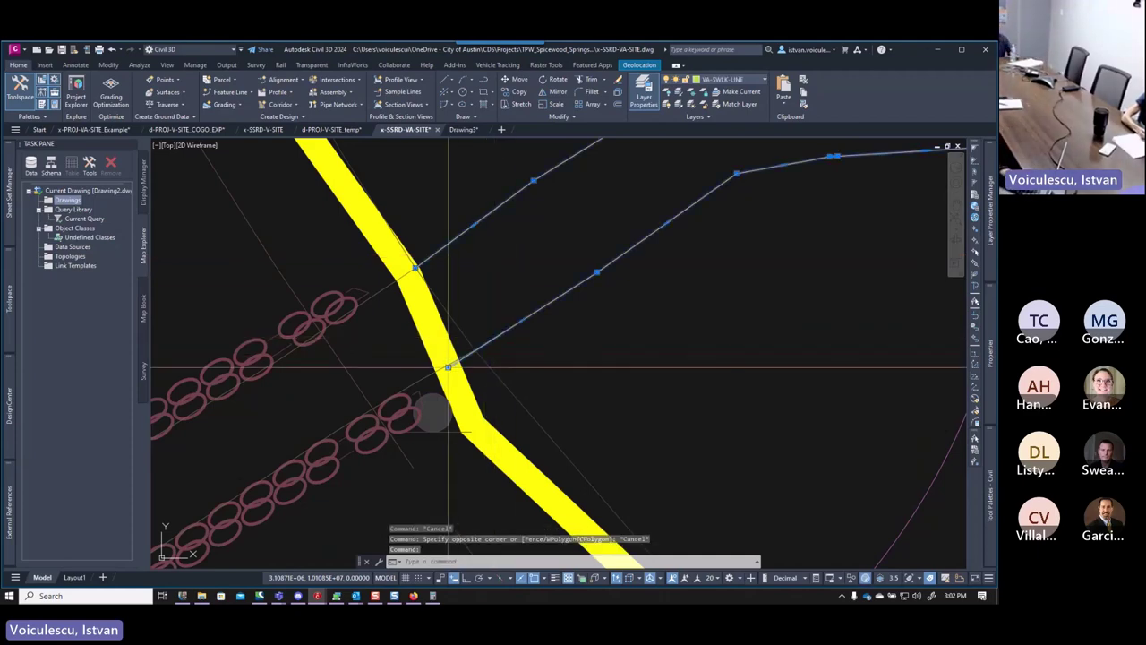
click(459, 365)
key(Escape)
key(Escape)
scroll(475, 349, down, 3)
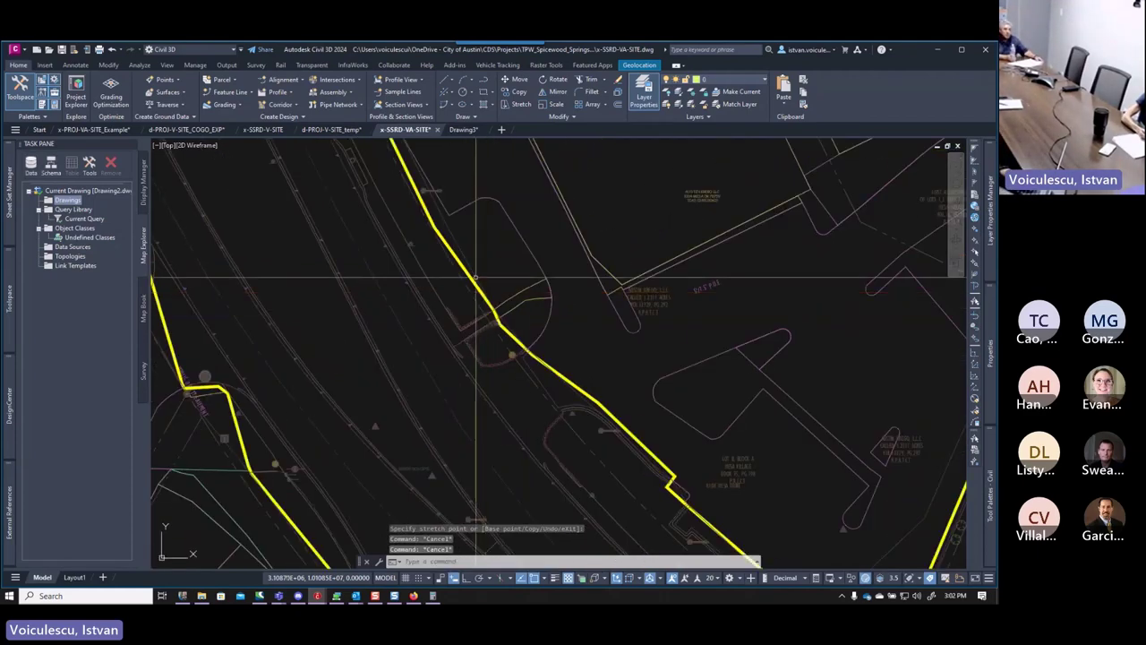
Stretch the end of the curved VA-PRKG-PAVE line at the survey limit onto the surveyed driveway edge.
scroll(482, 250, up, 6)
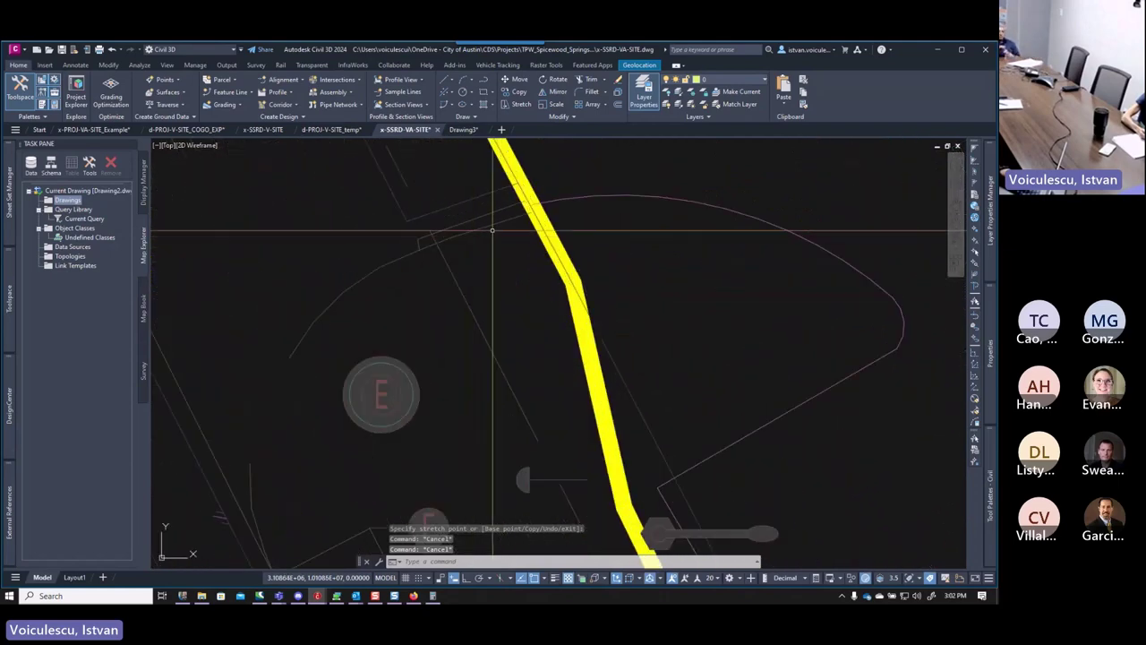
click(523, 231)
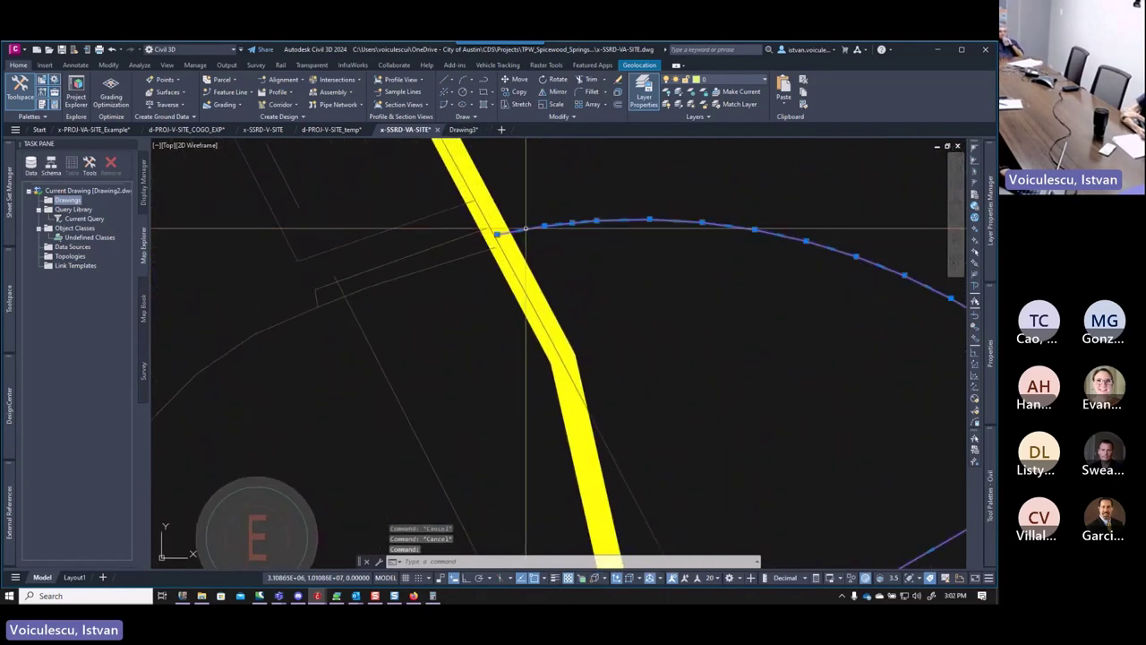
click(489, 231)
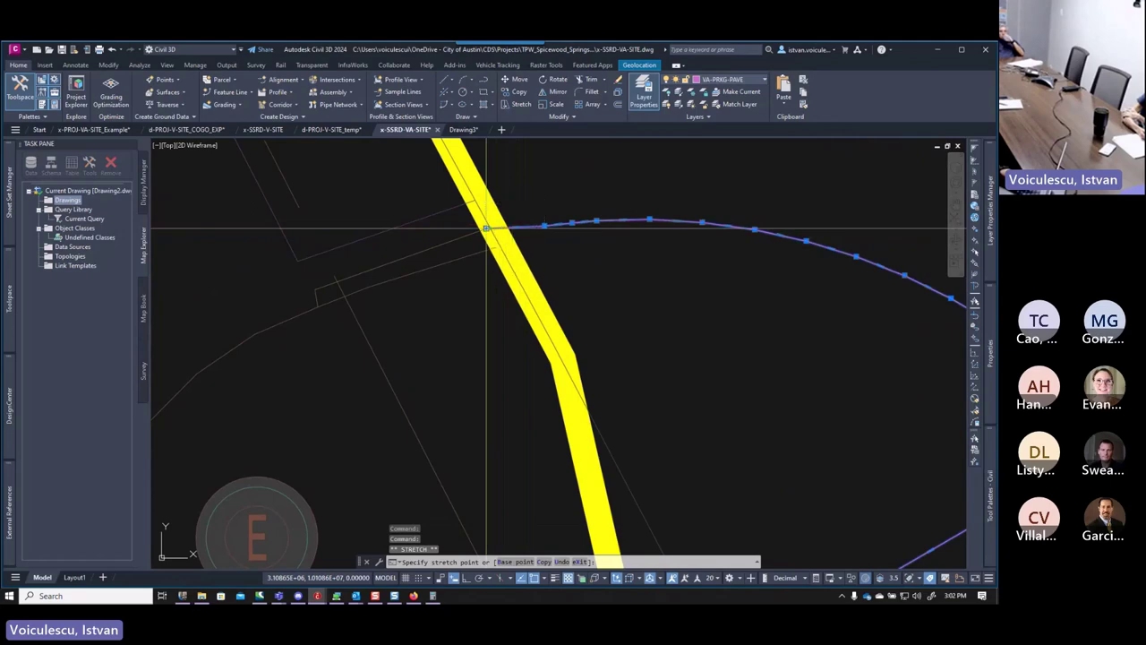
key(Escape)
key(Escape)
scroll(502, 228, down, 3)
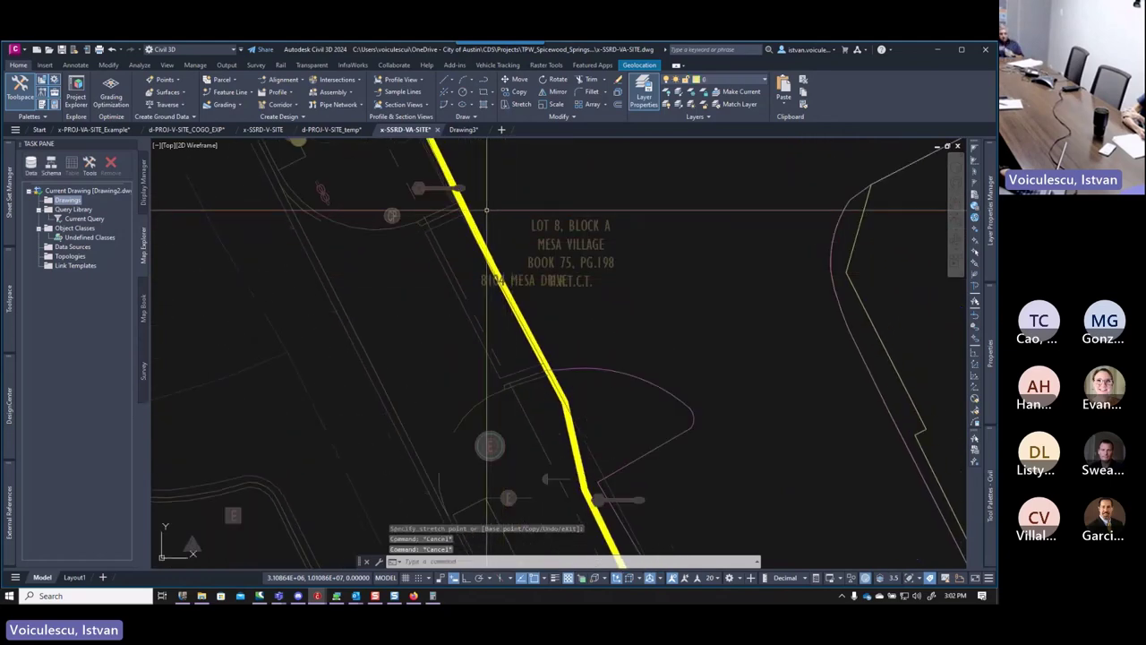
Check how the GIS sidewalk lines meet the surveyed sidewalk at the notch in the yellow survey limit near the Tract 1 label.
scroll(494, 246, down, 3)
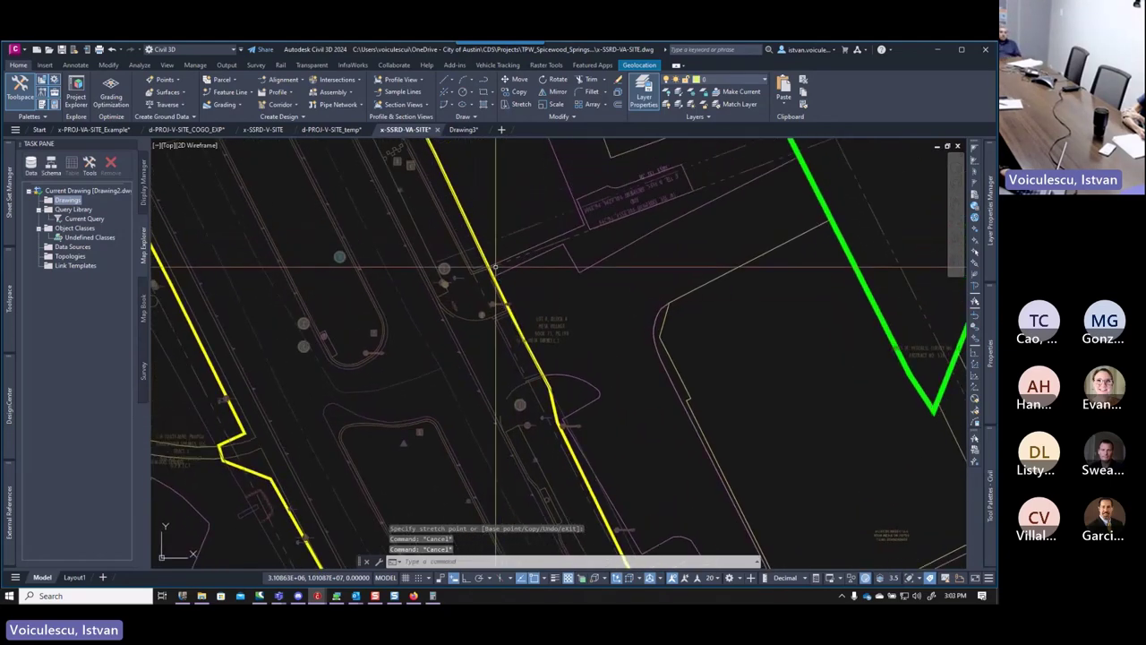
middle_drag(478, 260, 492, 270)
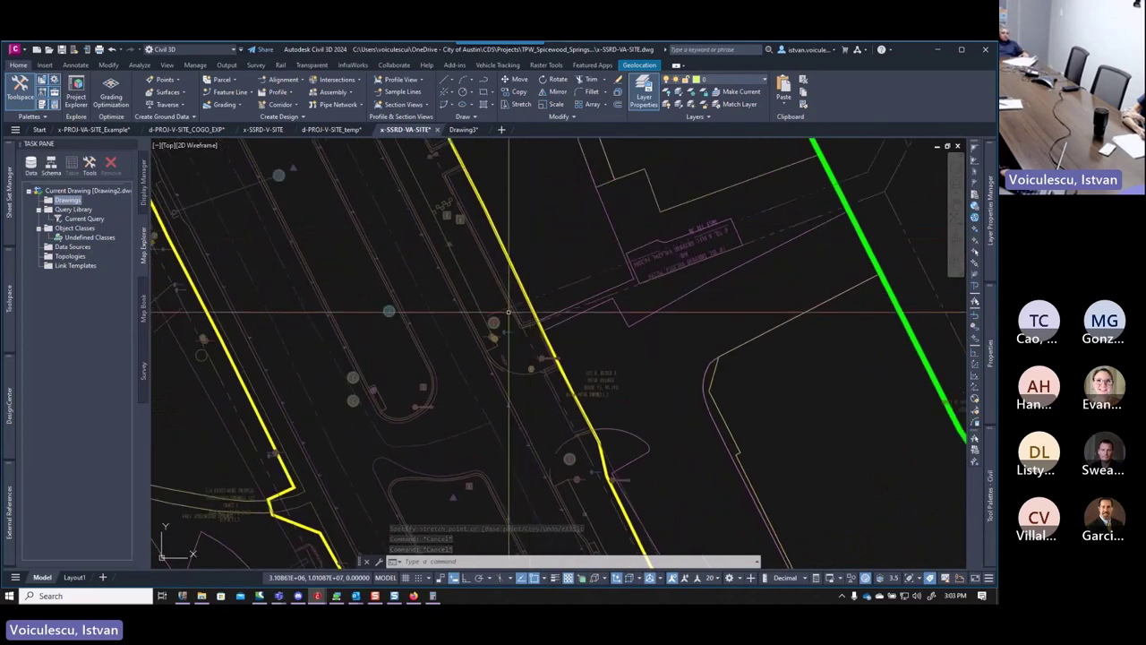
scroll(493, 271, down, 5)
scroll(492, 271, up, 6)
scroll(485, 283, up, 3)
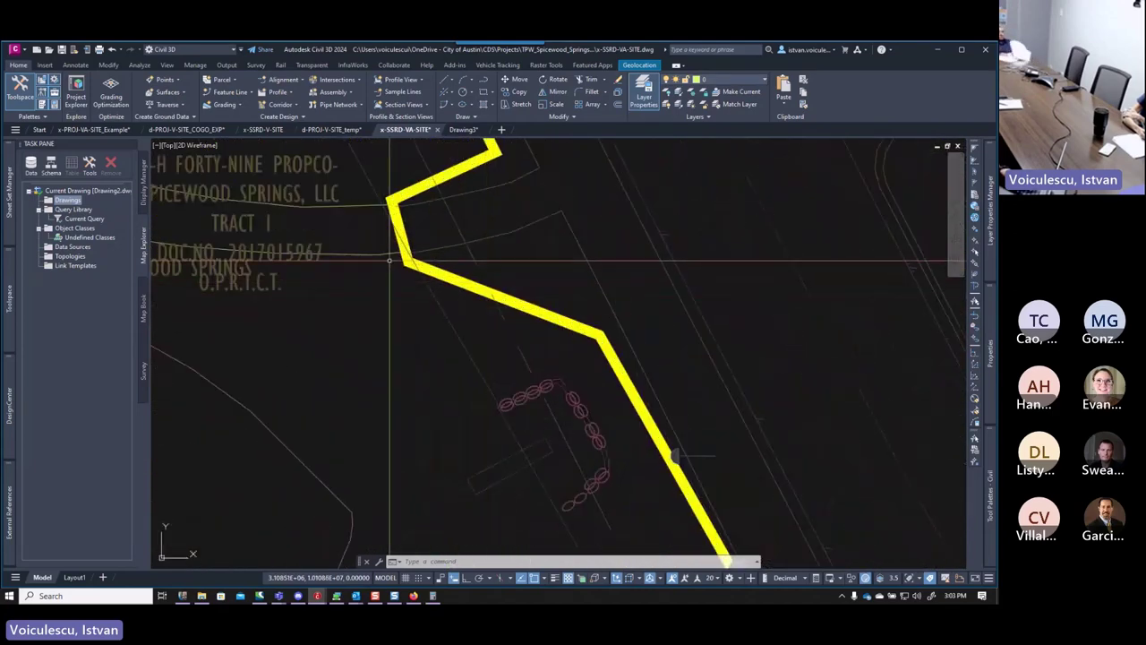
scroll(380, 264, up, 4)
key(Escape)
key(Escape)
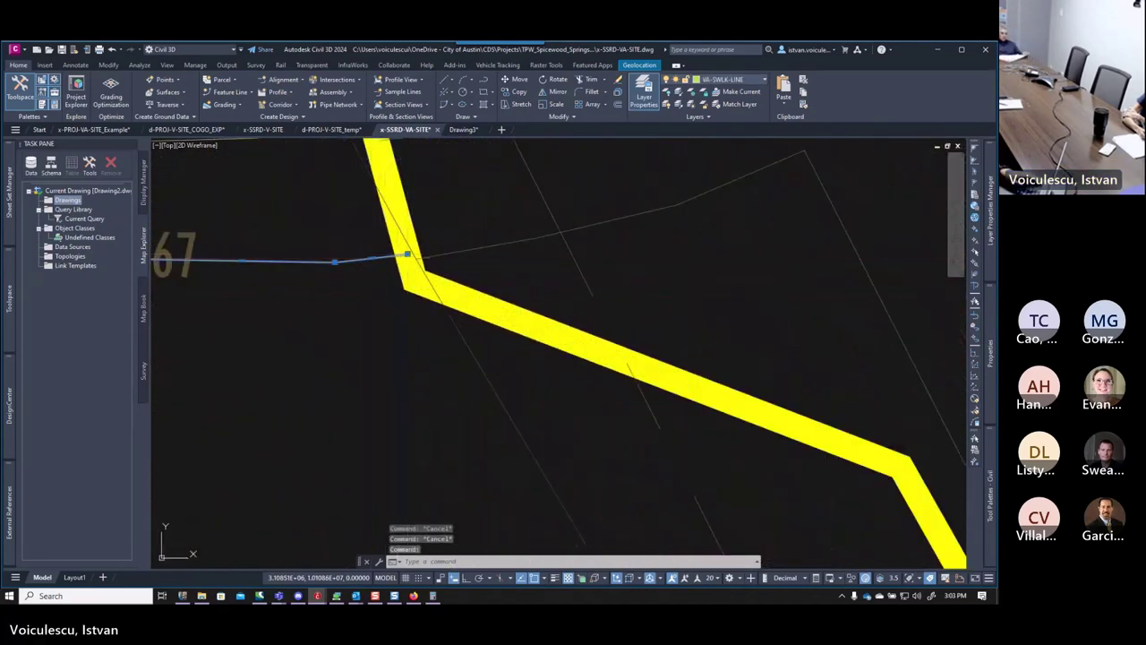
click(408, 257)
scroll(395, 239, down, 3)
scroll(395, 239, up, 2)
key(Escape)
Remove the end vertex of the upper VA-SWLK-LINE sidewalk line inside the yellow survey limit.
click(397, 201)
key(Escape)
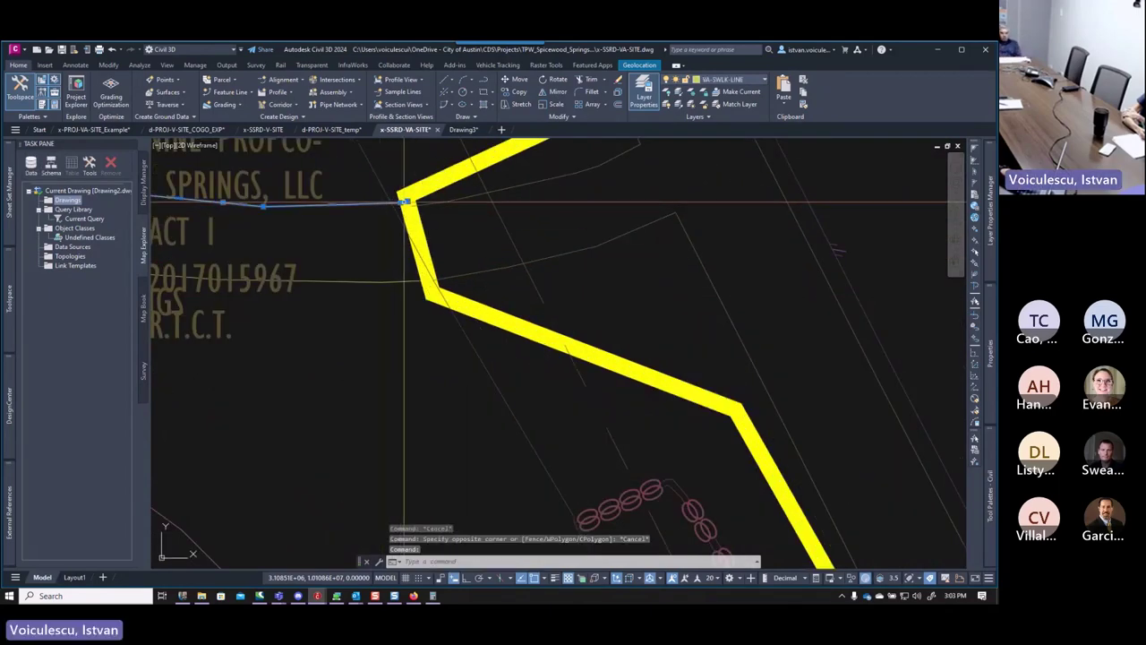
scroll(407, 201, up, 4)
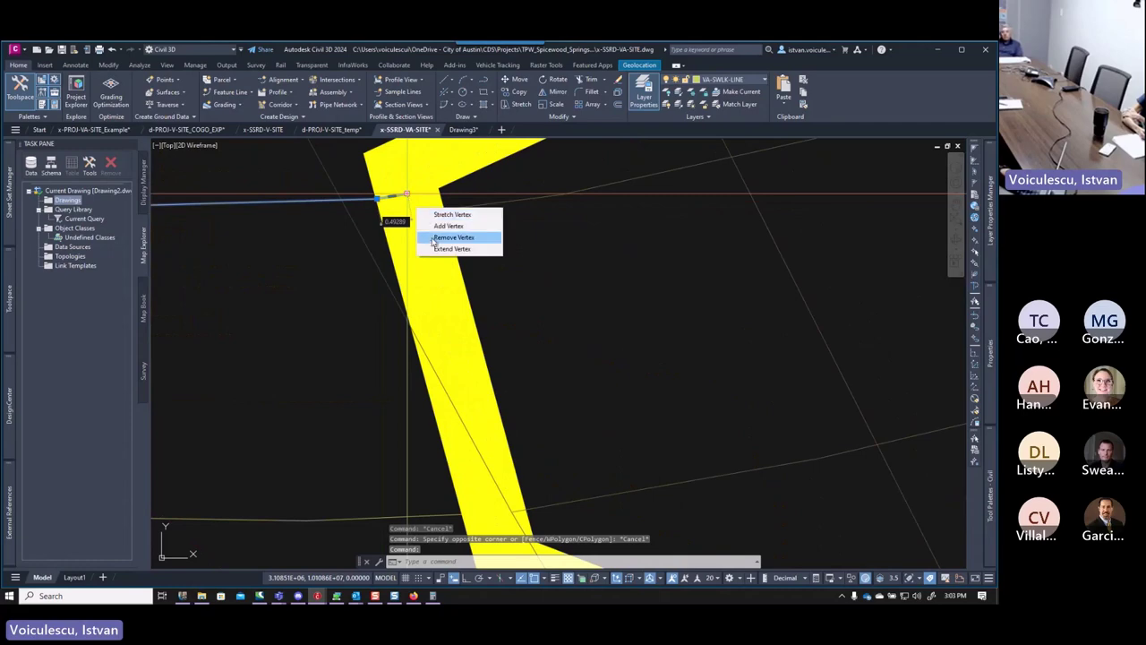
click(433, 240)
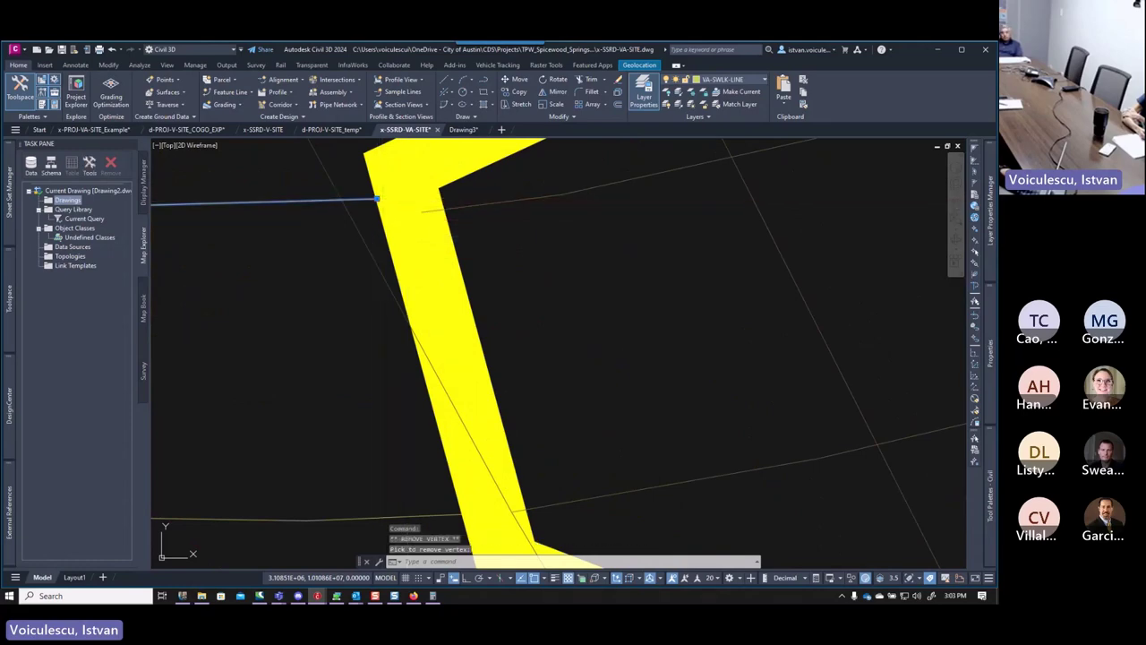
key(Escape)
key(Escape)
key(Escape)
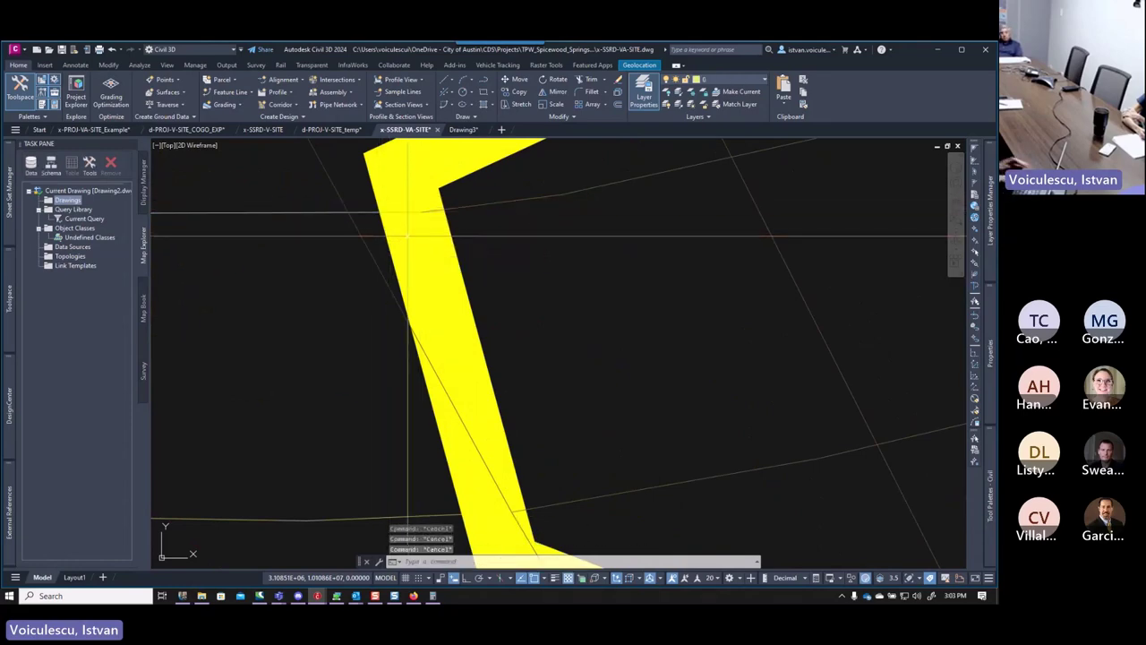
Examine the survey limit along Spicewood Springs Rd for GIS driveway lines that do not tie into the surveyed edges.
scroll(407, 235, down, 4)
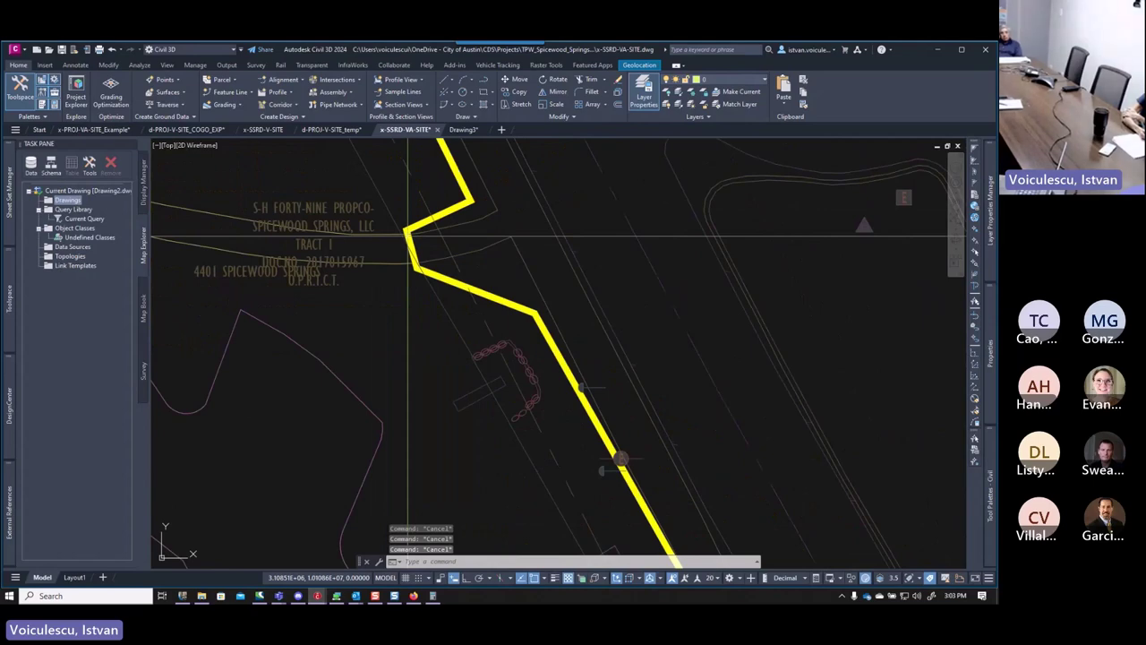
mouse_move(390, 157)
middle_down()
mouse_move(448, 265)
mouse_move(635, 474)
middle_up()
scroll(480, 287, down, 3)
scroll(487, 286, up, 3)
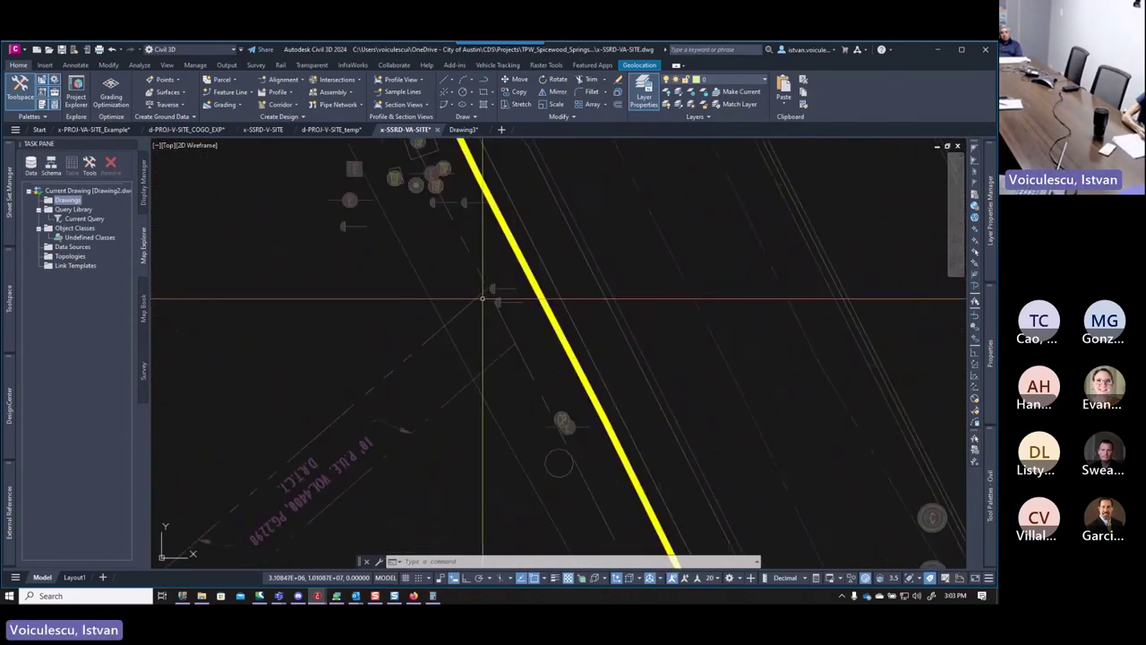
scroll(483, 305, down, 3)
middle_click(463, 284)
middle_click(463, 284)
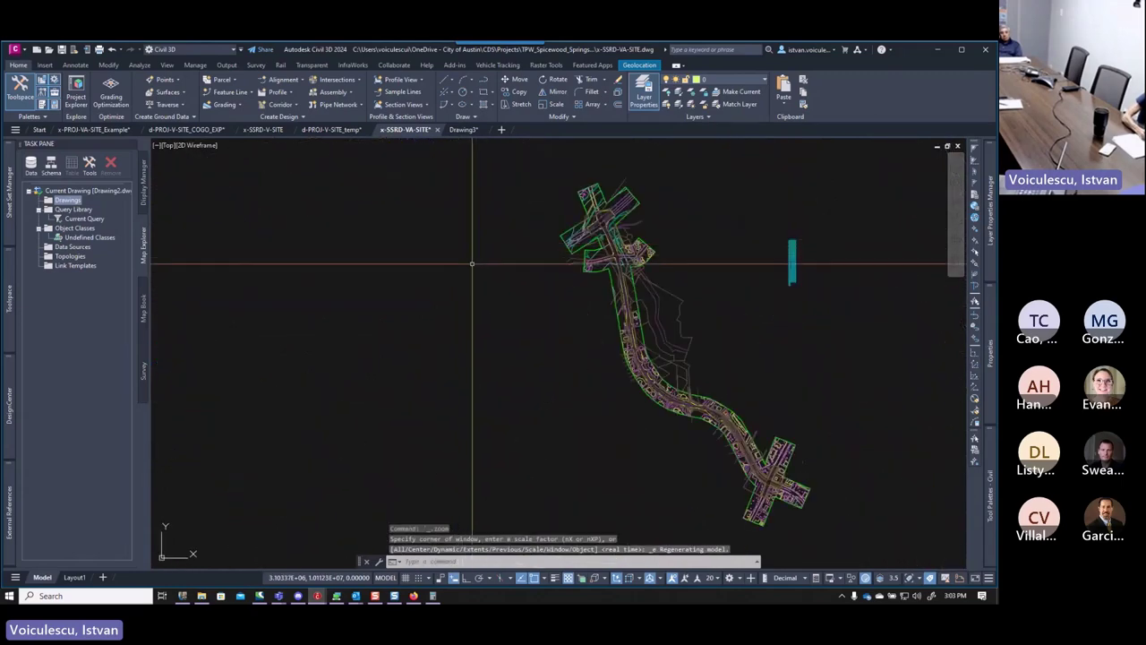
scroll(590, 278, up, 10)
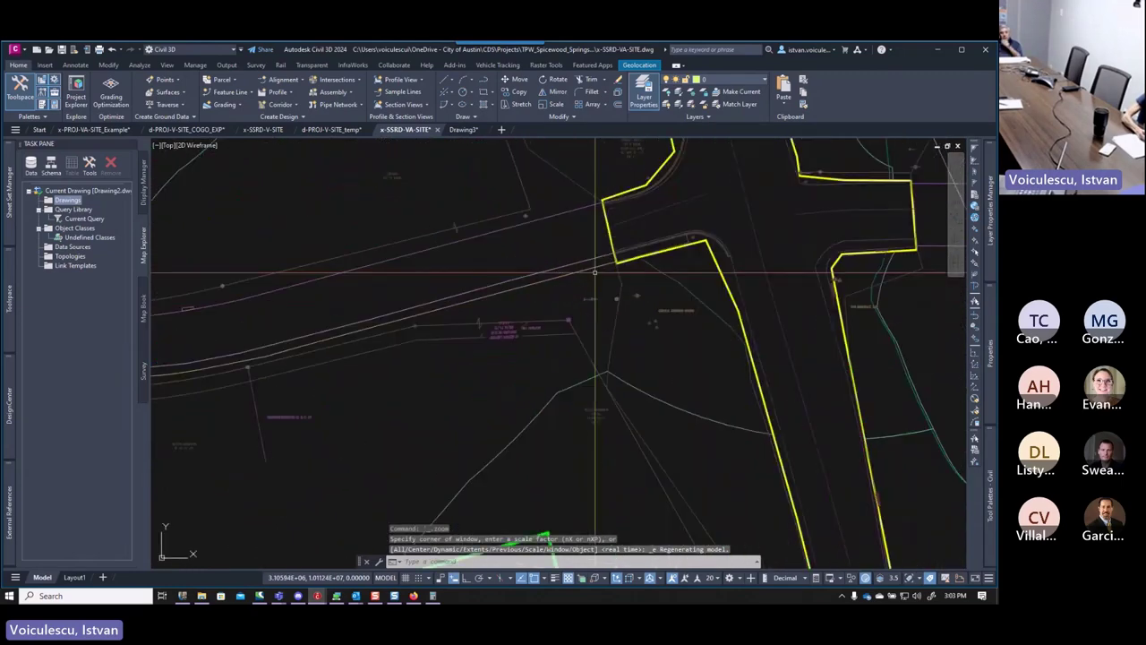
scroll(597, 287, up, 1)
scroll(609, 284, down, 4)
middle_drag(609, 285, 537, 340)
scroll(610, 301, up, 3)
scroll(610, 301, down, 4)
scroll(544, 307, up, 5)
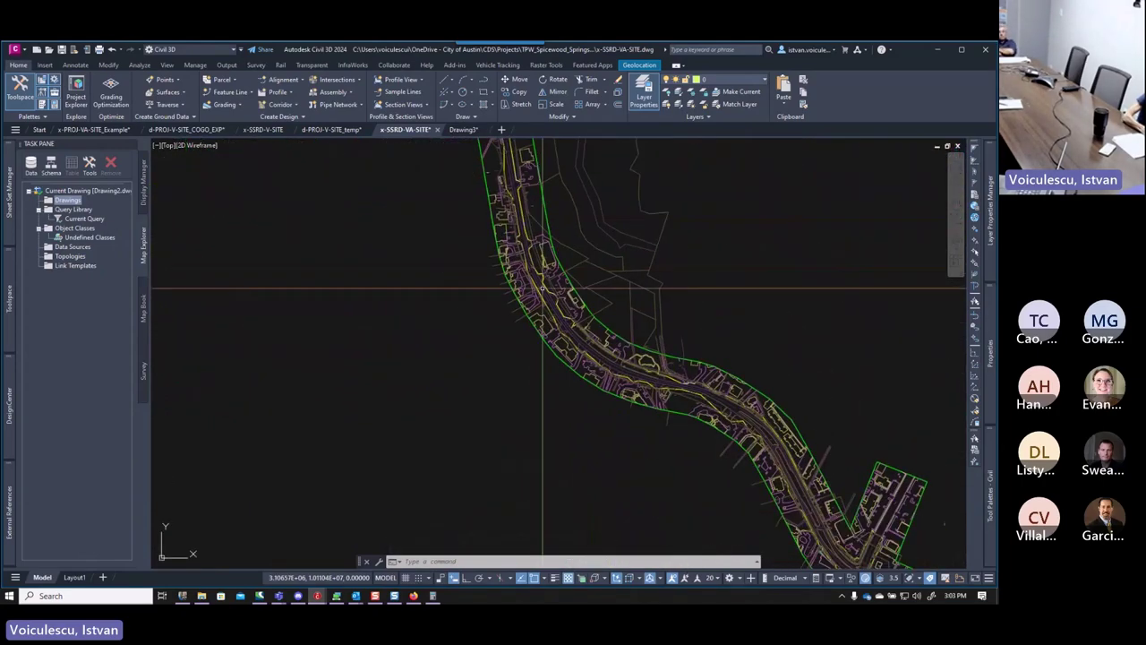
scroll(536, 289, up, 3)
scroll(600, 215, up, 4)
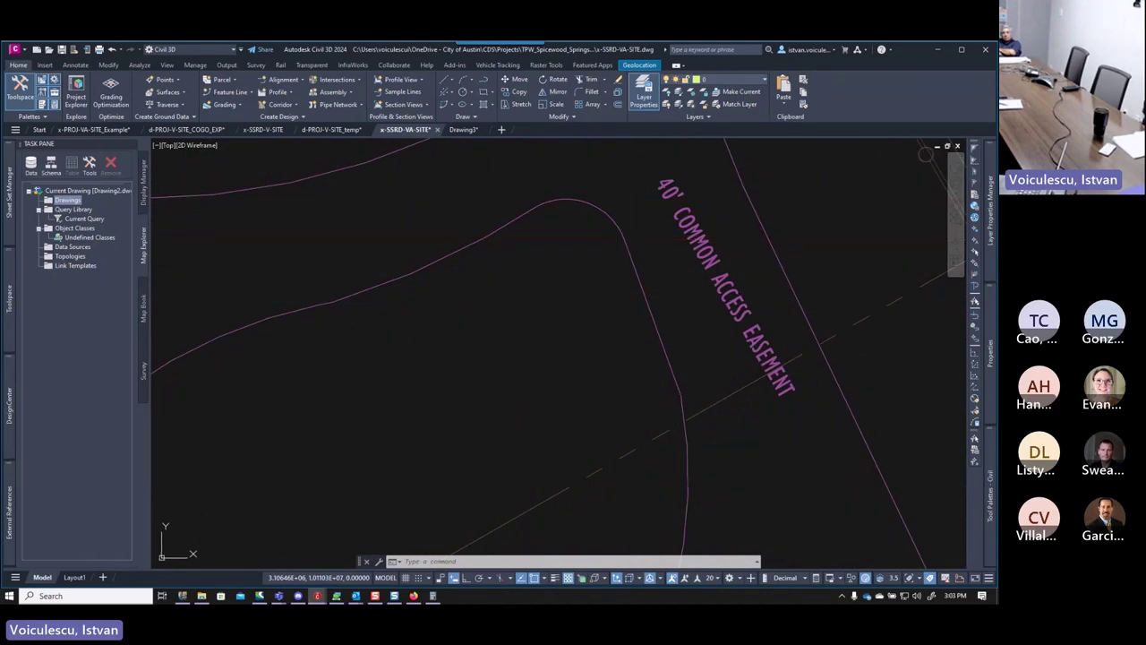
scroll(626, 240, up, 2)
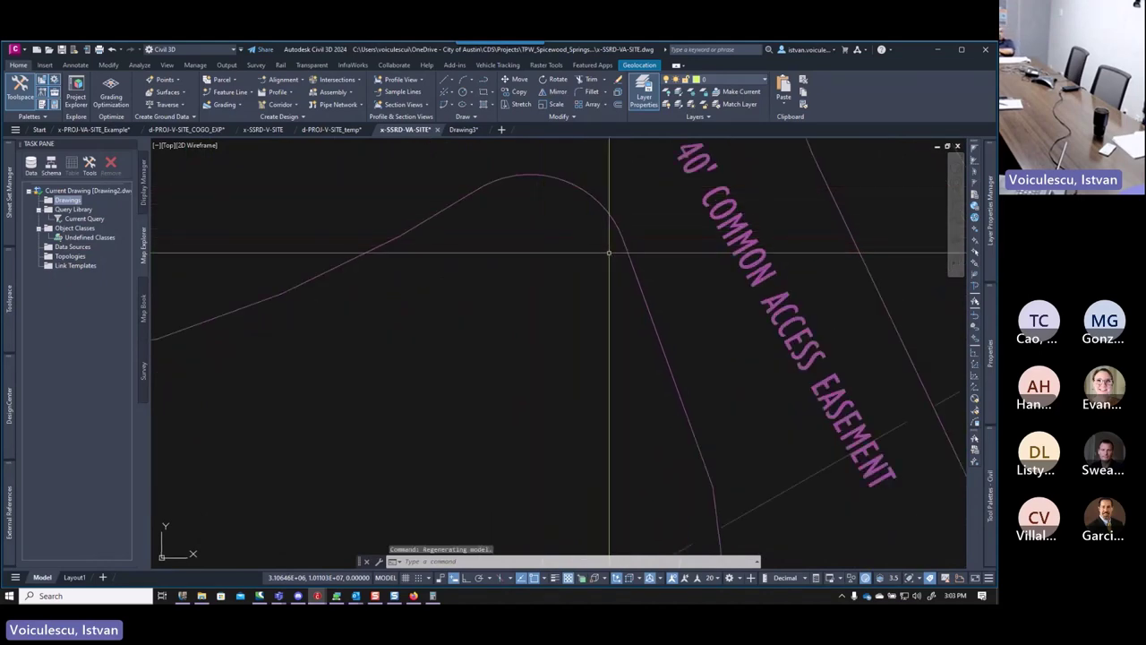
scroll(623, 244, down, 5)
mouse_move(573, 233)
middle_down()
mouse_move(483, 207)
mouse_move(502, 269)
mouse_move(510, 223)
mouse_move(527, 300)
middle_up()
scroll(527, 300, up, 5)
scroll(557, 306, down, 2)
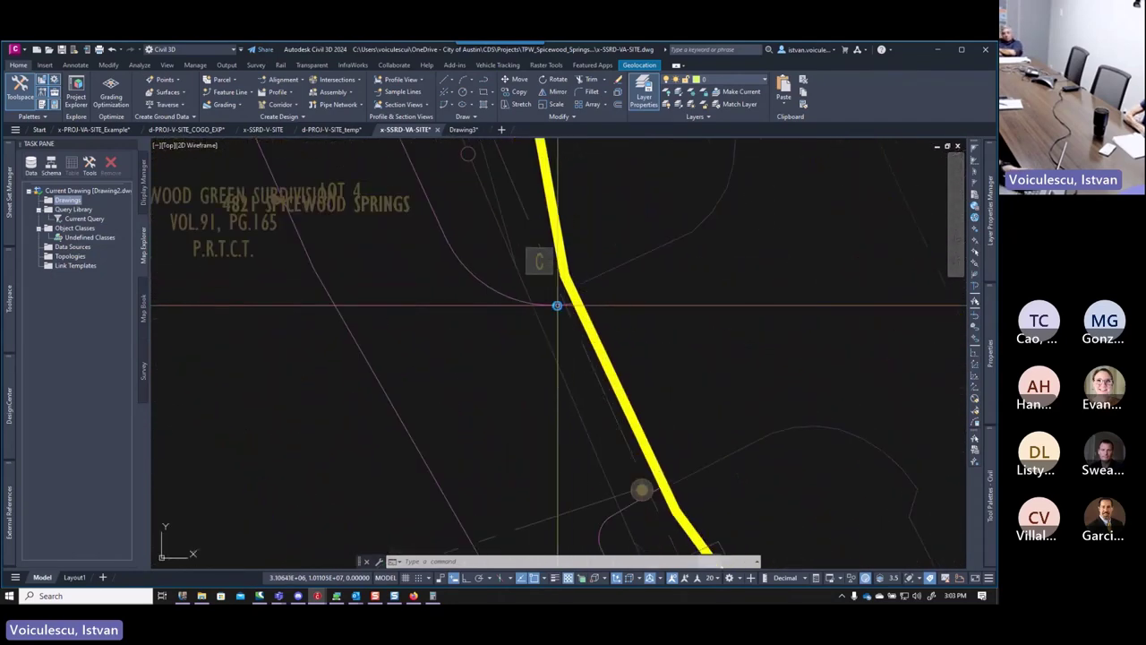
Stretch the end of the curved VA-DRIV-PAVE driveway line at the survey limit onto the end of the surveyed driveway edge.
scroll(562, 305, up, 2)
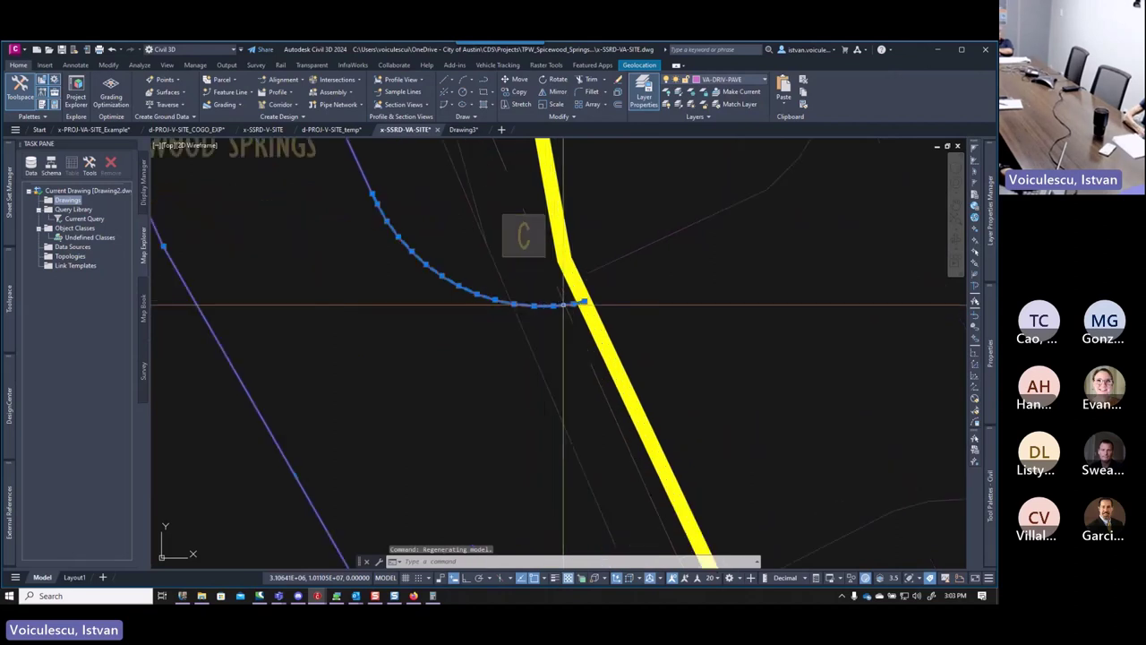
key(Escape)
click(595, 269)
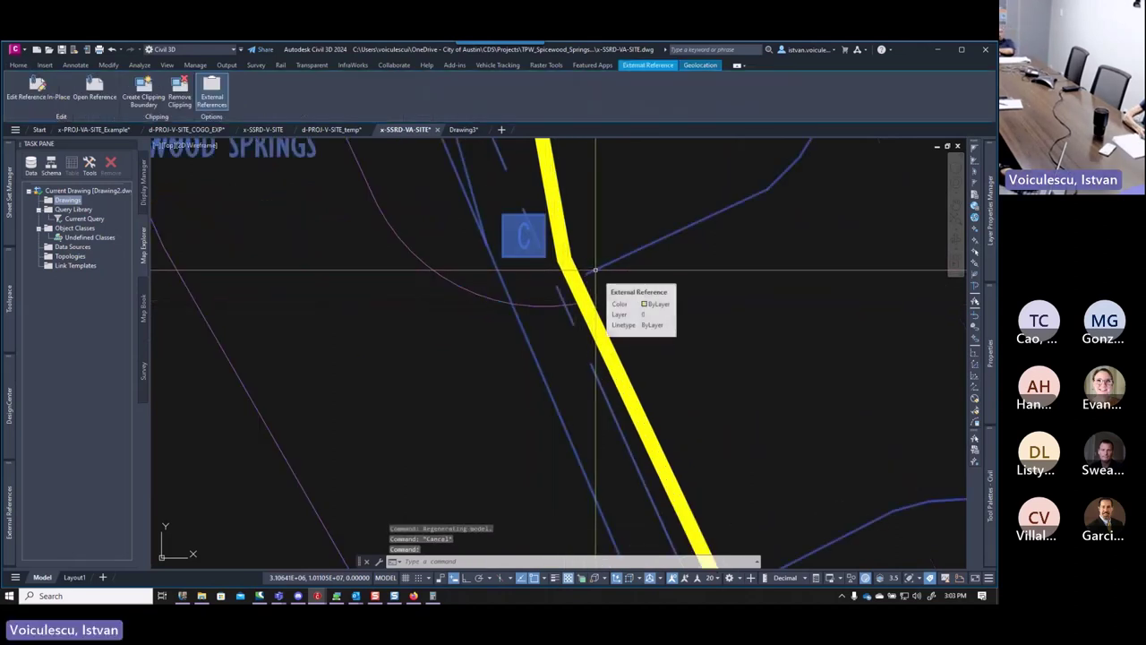
key(Escape)
click(555, 306)
mouse_move(556, 307)
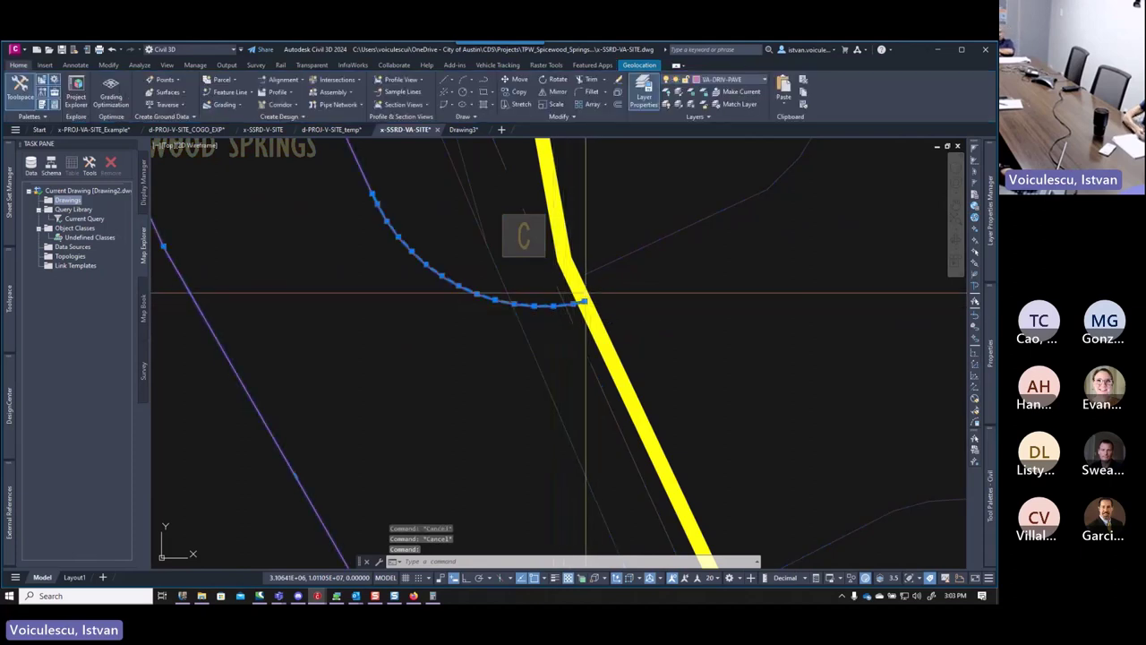
scroll(586, 302, up, 1)
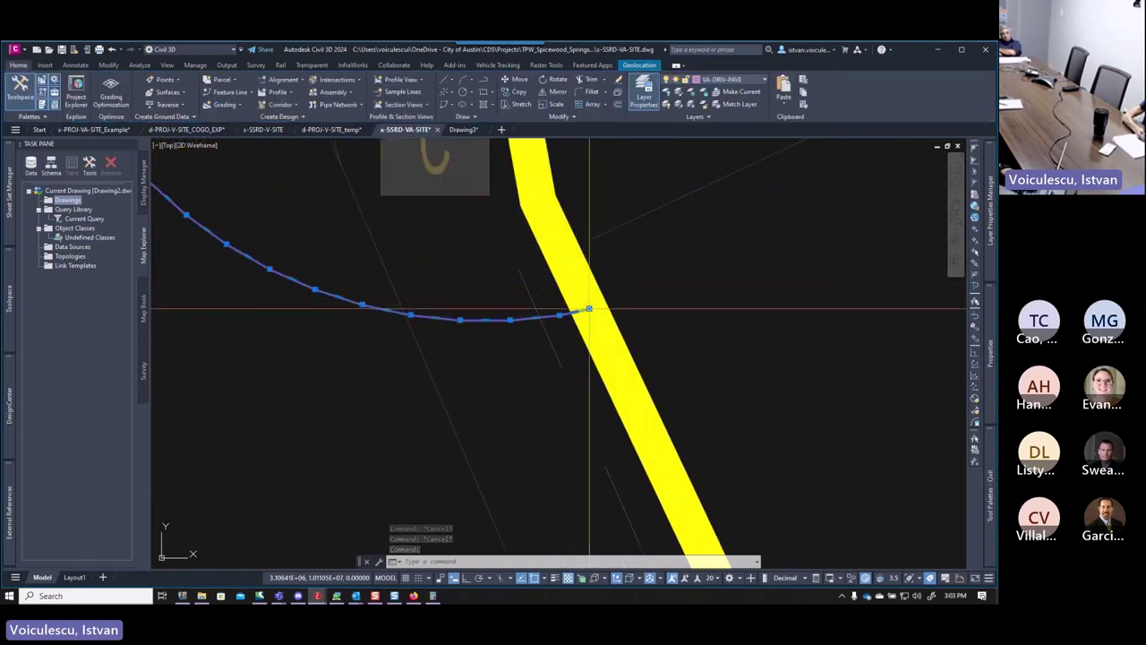
click(587, 308)
scroll(574, 246, down, 5)
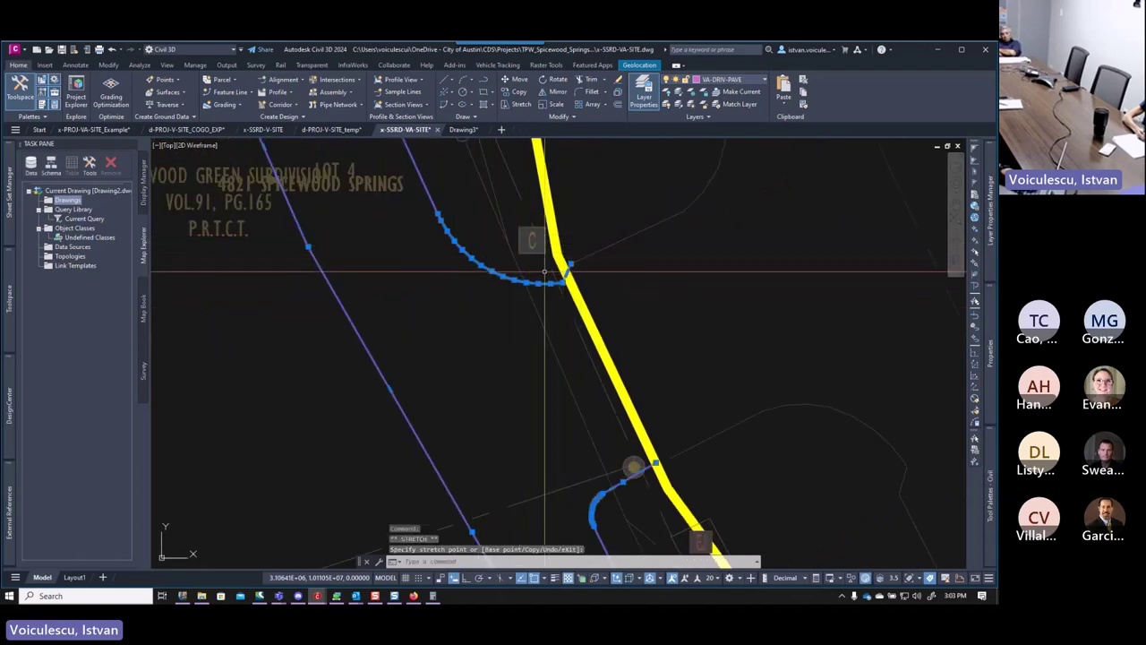
key(Escape)
key(Escape)
key(Escape)
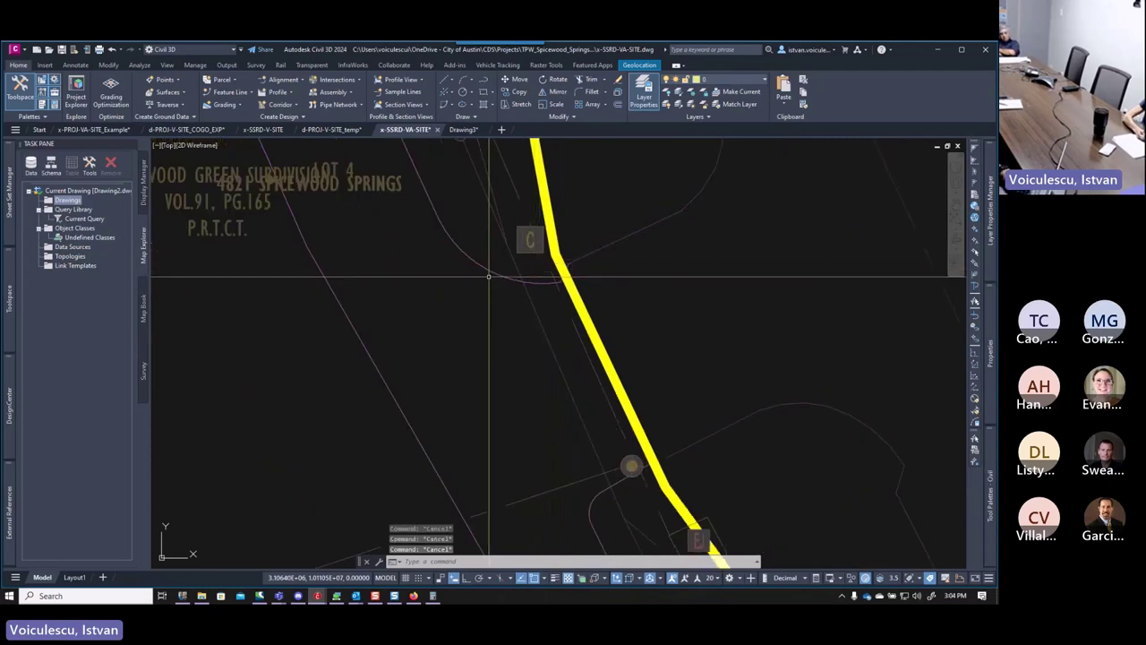
Try to dimension the radius of the curved GIS driveway line.
text(dimrad)
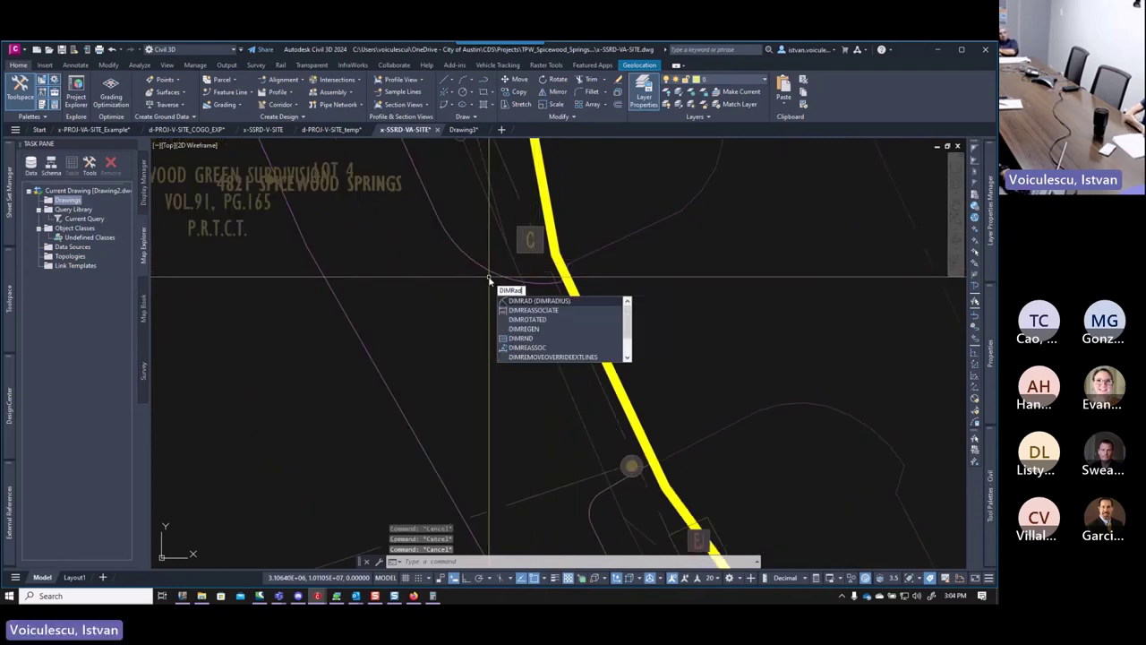
key(Return)
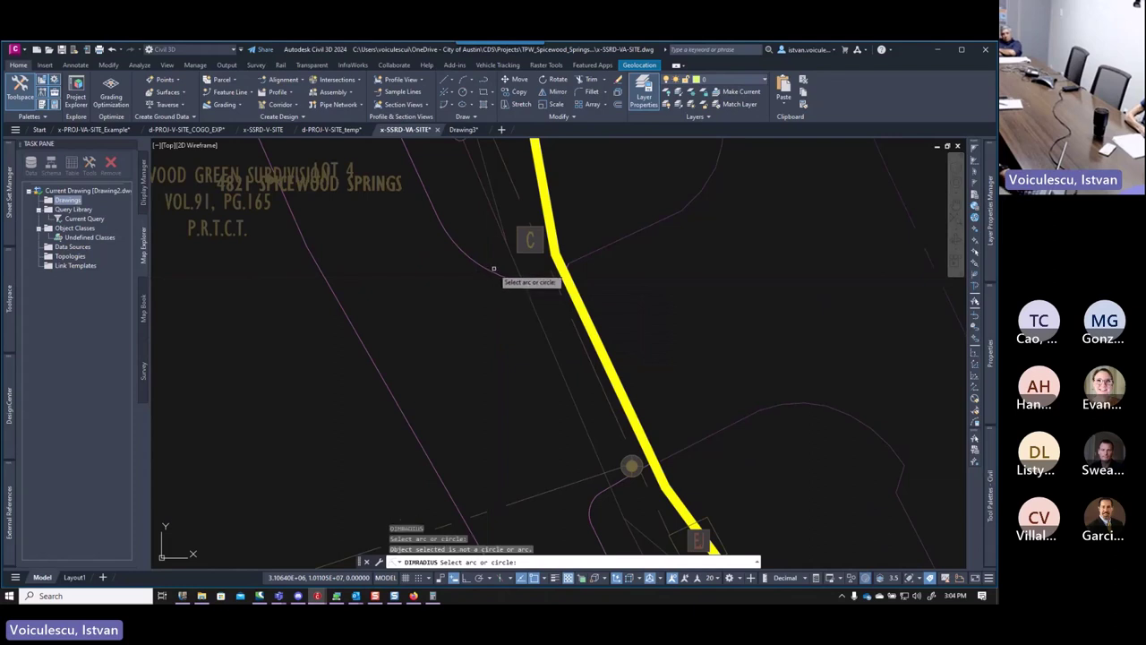
key(Escape)
key(Escape)
key(Escape)
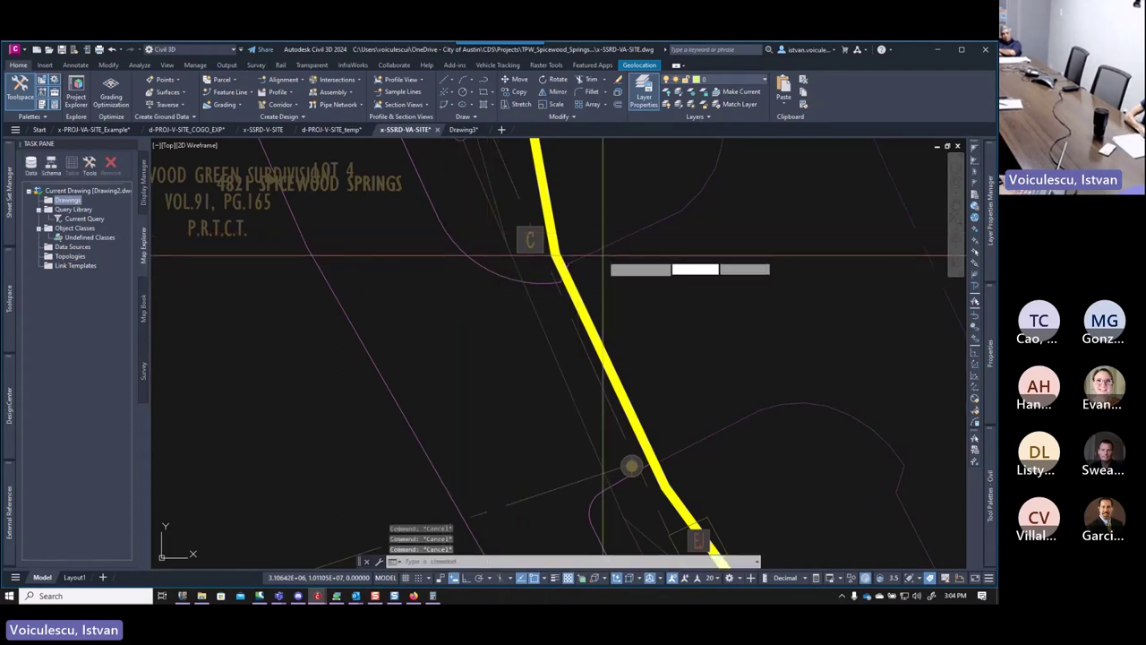
Draw a polyline over the surveyed driveway edge from the survey limit to the edge's next vertex.
text(pl)
key(Return)
click(568, 262)
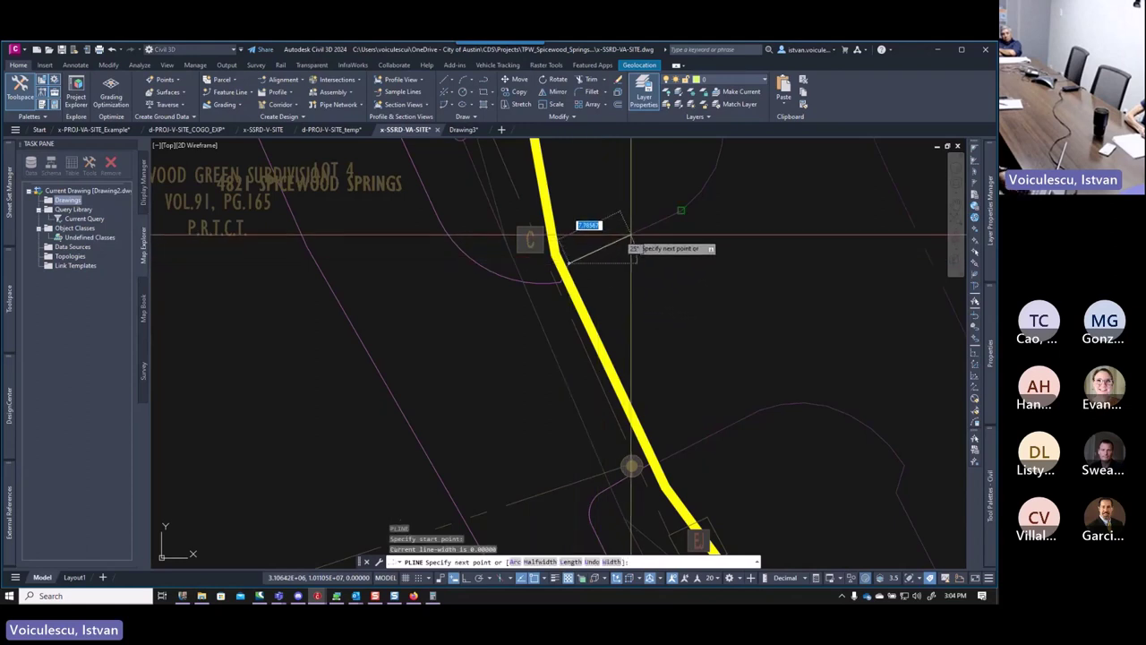
key(Escape)
key(Escape)
key(Escape)
Try to fillet the curved driveway line and the traced polyline with a radius of 50.
text(fi)
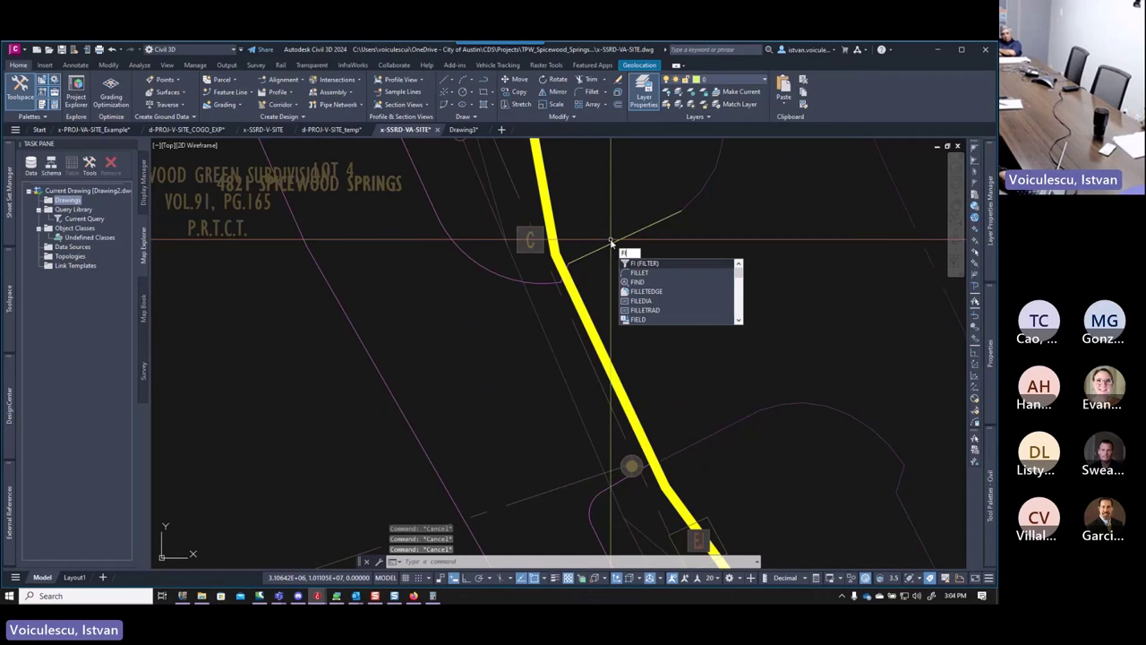
key(Escape)
text(f)
key(Return)
text(r)
key(Return)
text(5)
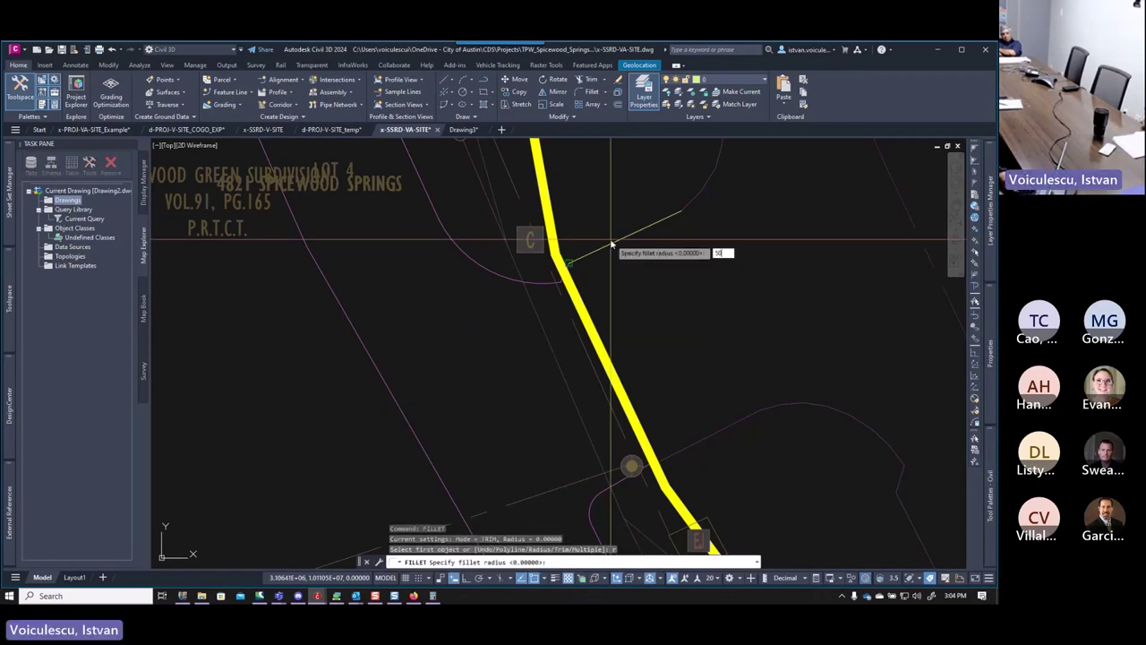
text(0)
key(Return)
click(530, 240)
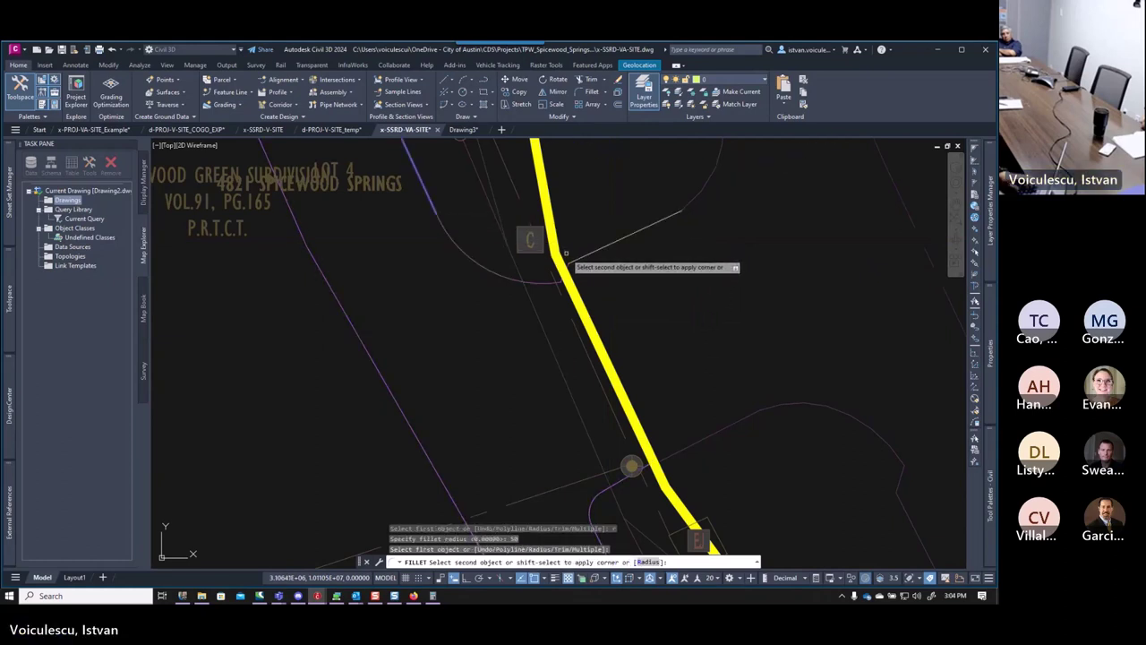
key(Escape)
key(Escape)
key(Escape)
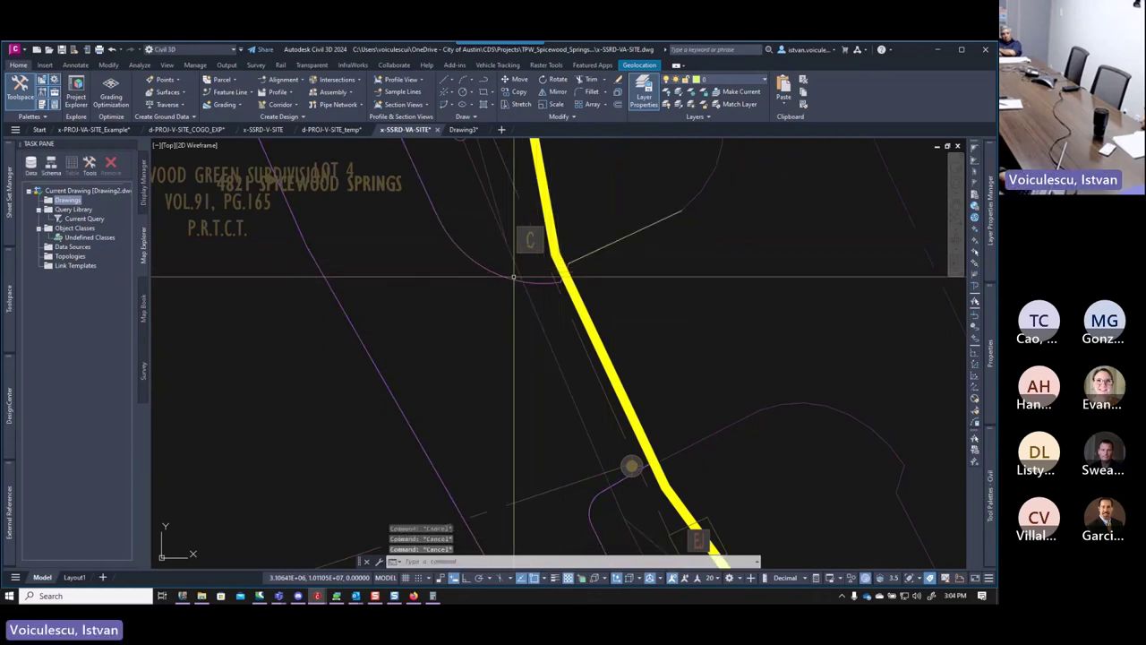
Erase the polyline traced over the surveyed driveway edge.
scroll(551, 276, up, 2)
click(600, 240)
key(Delete)
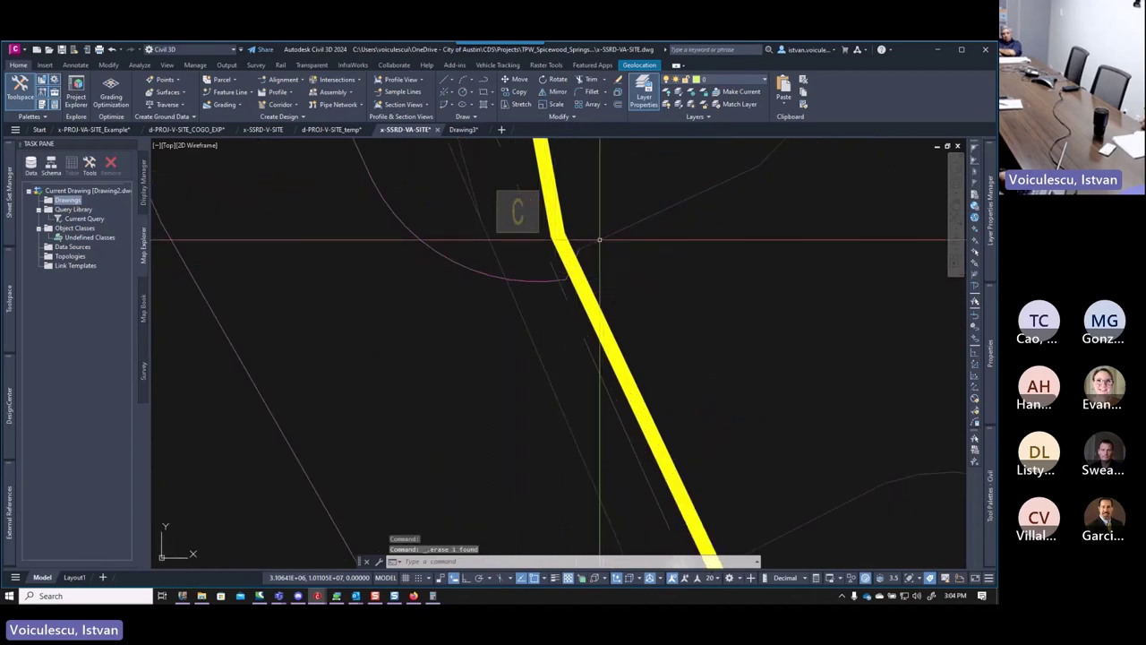
Remove the two vertices just before the end of the VA-DRIV-PAVE driveway line to smooth its tie-in to the surveyed edge.
click(562, 278)
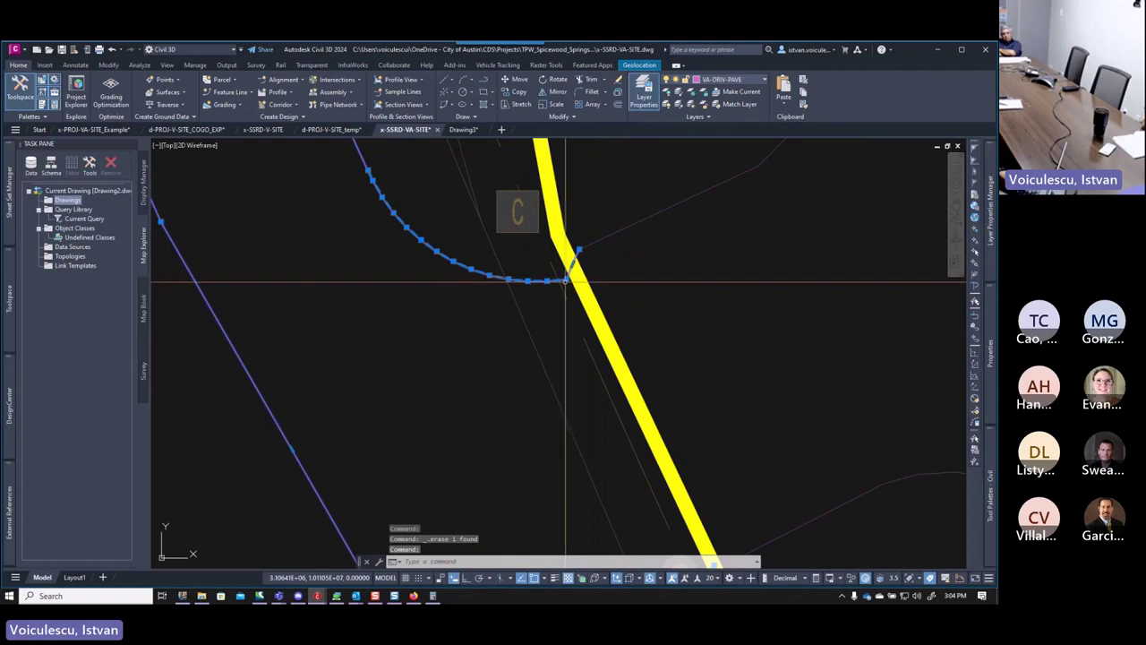
click(613, 321)
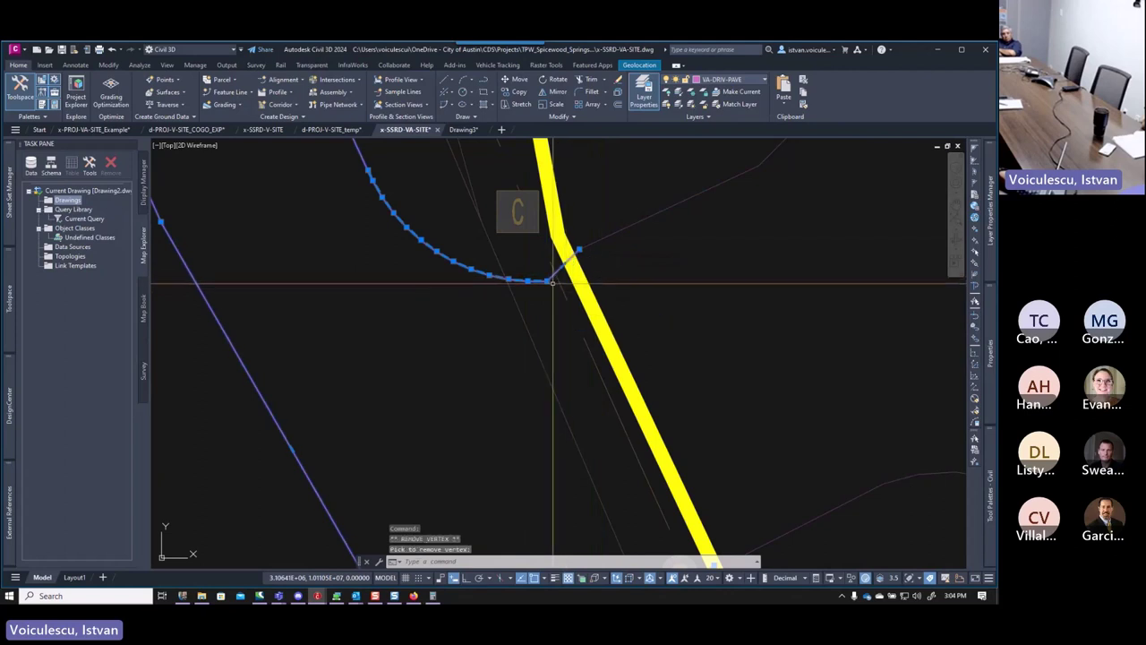
mouse_move(546, 281)
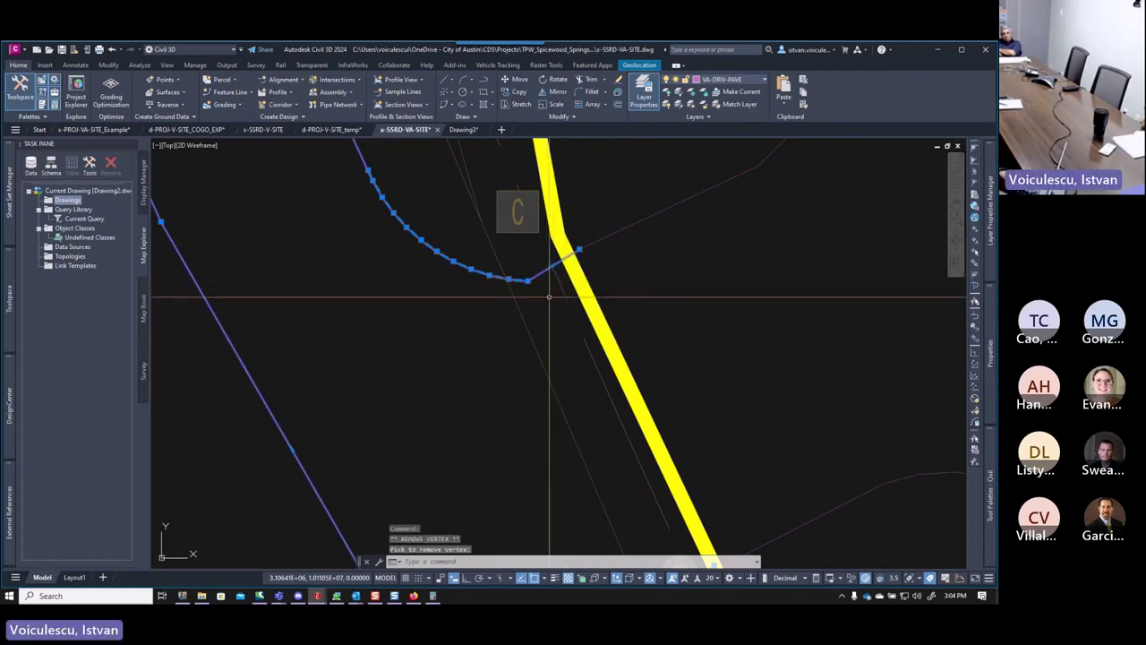
key(Escape)
key(Escape)
key(Escape)
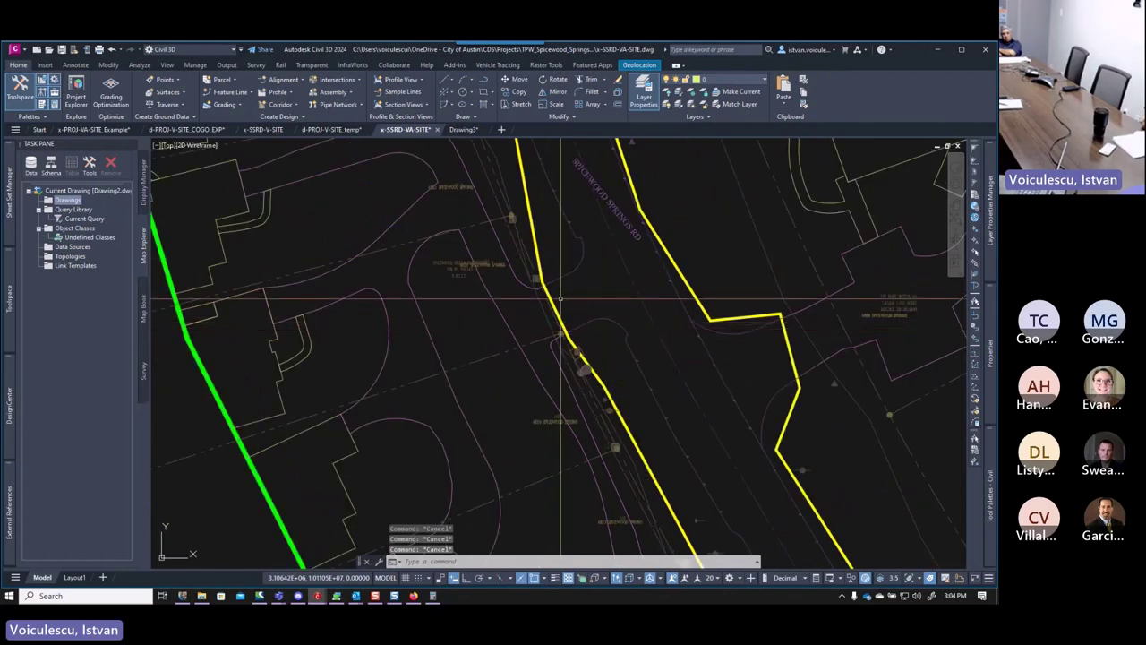
Review how the driveway and parking lines meet the surveyed edges along the yellow survey limit on Spicewood Springs Rd.
scroll(577, 316, up, 5)
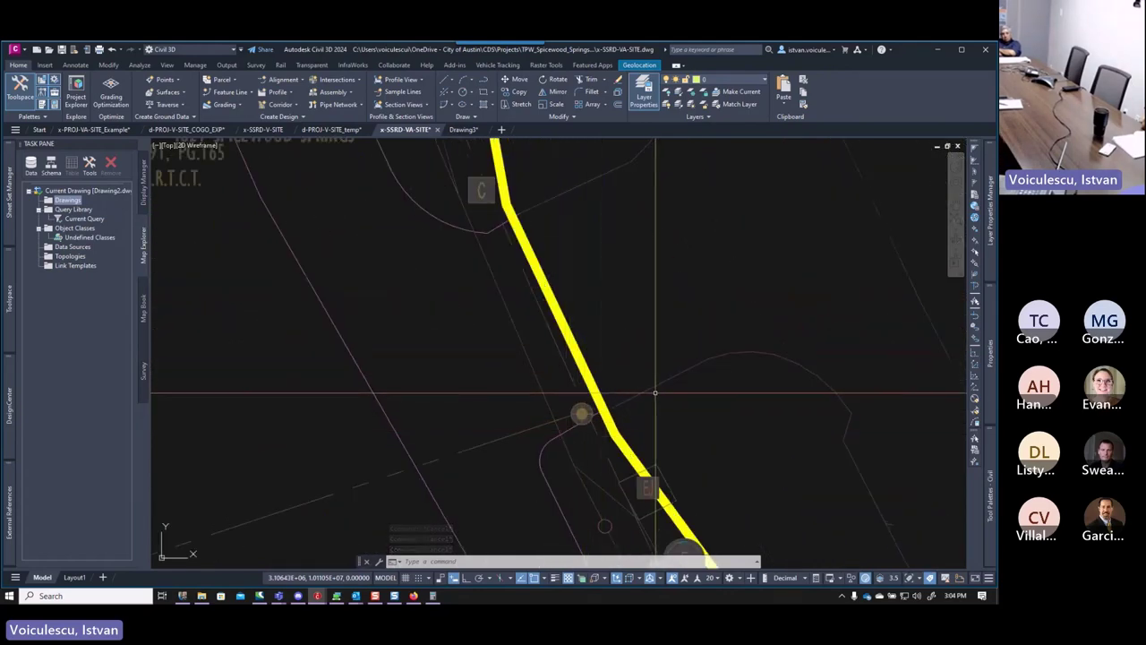
scroll(634, 333, down, 3)
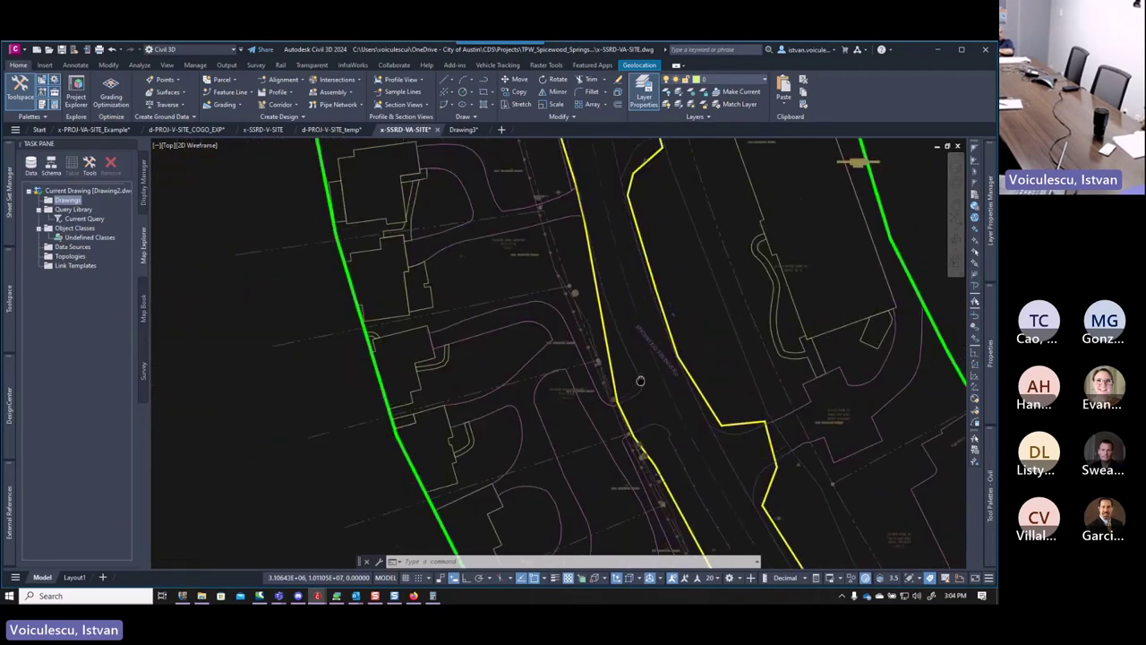
scroll(589, 329, up, 2)
scroll(587, 349, up, 2)
scroll(627, 340, down, 5)
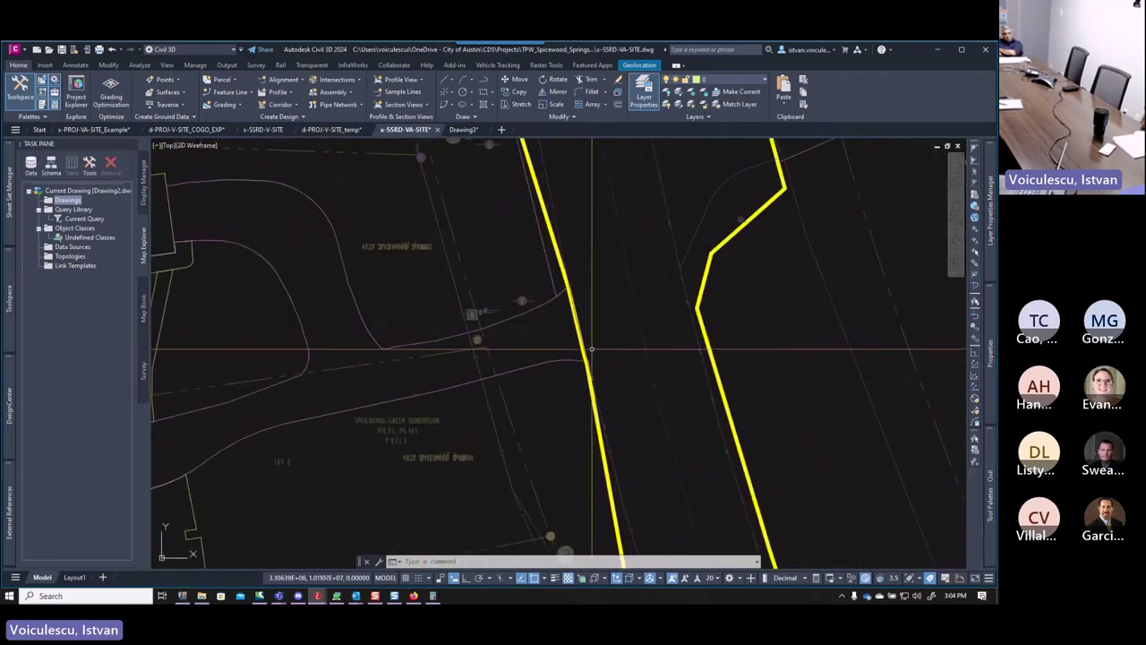
scroll(569, 237, up, 3)
scroll(570, 238, up, 3)
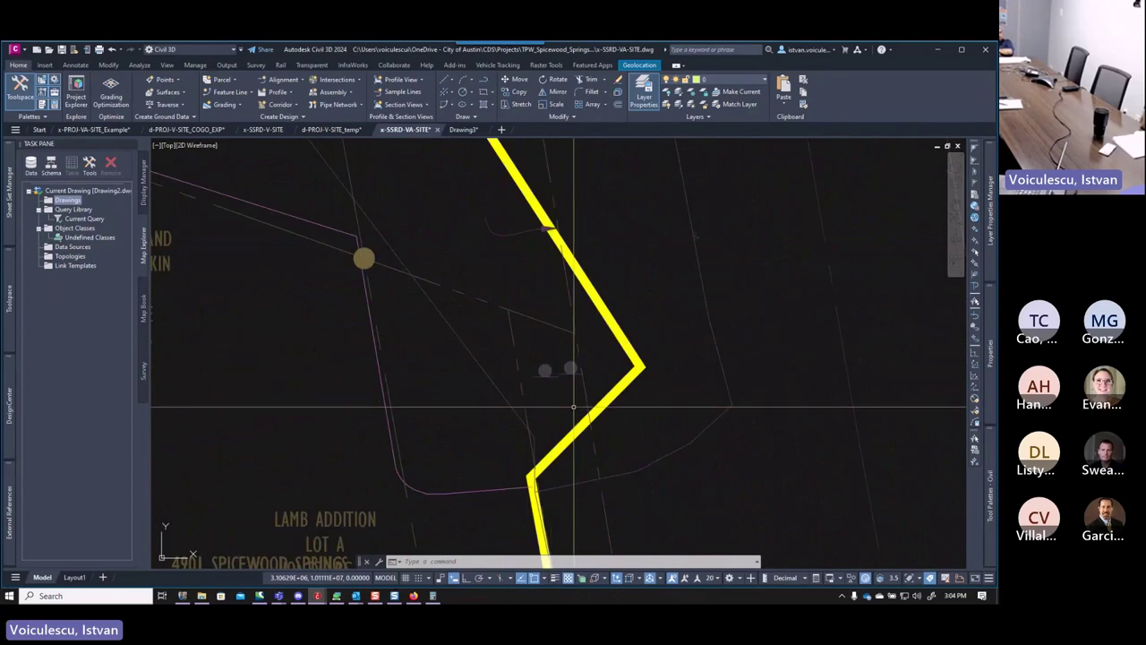
scroll(550, 385, up, 3)
scroll(541, 367, down, 4)
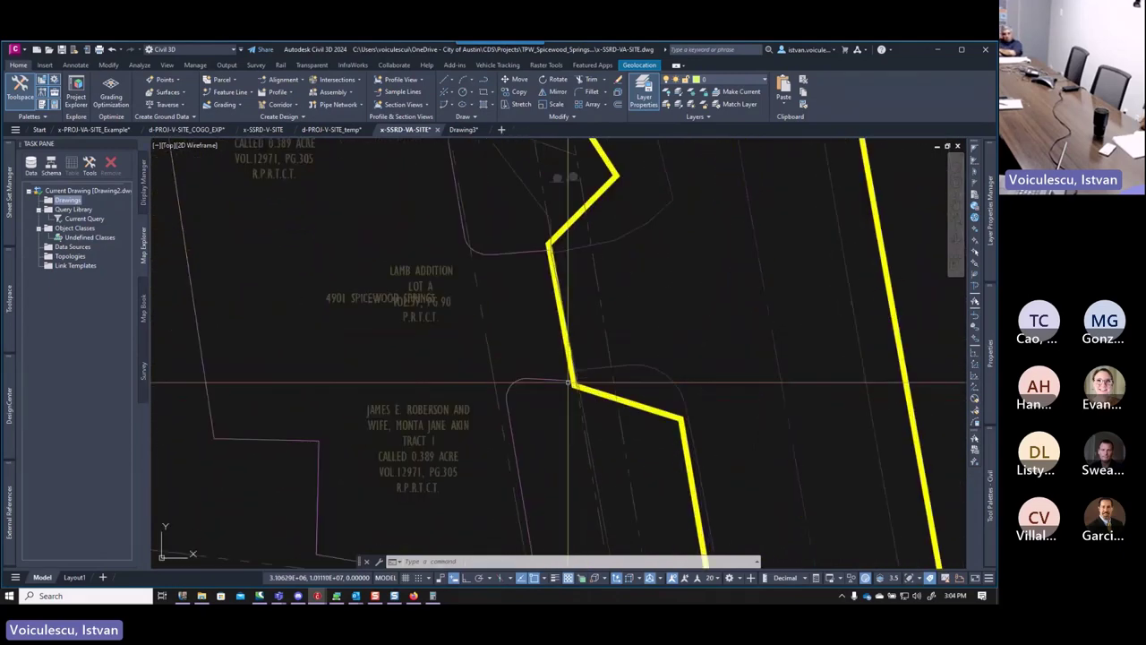
scroll(568, 382, up, 4)
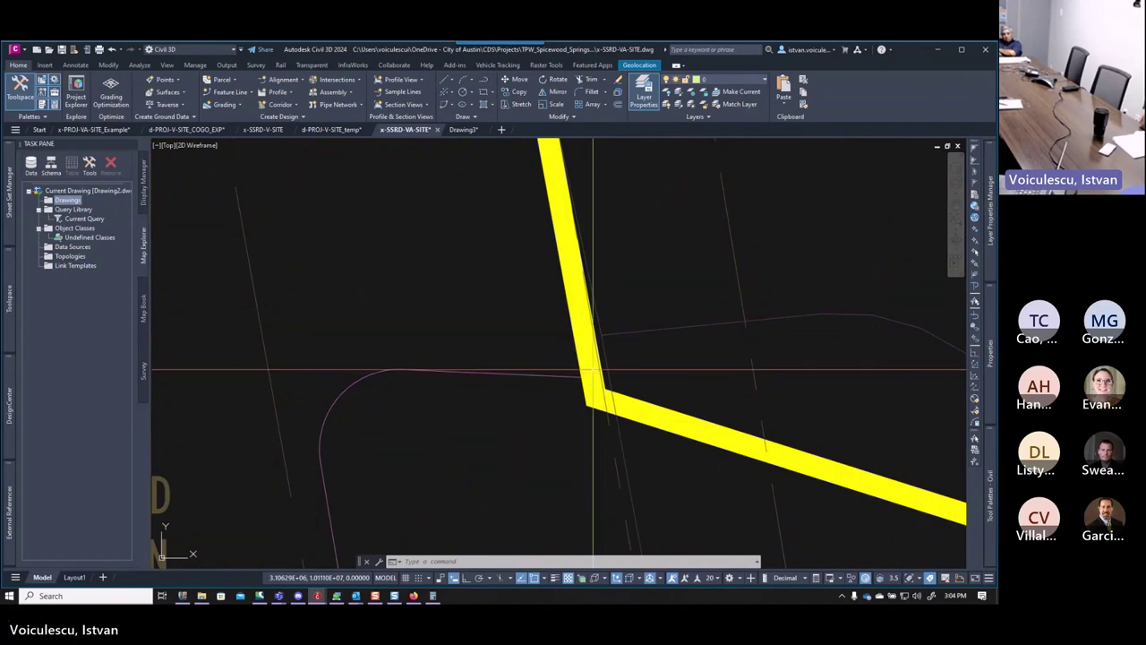
scroll(592, 369, down, 5)
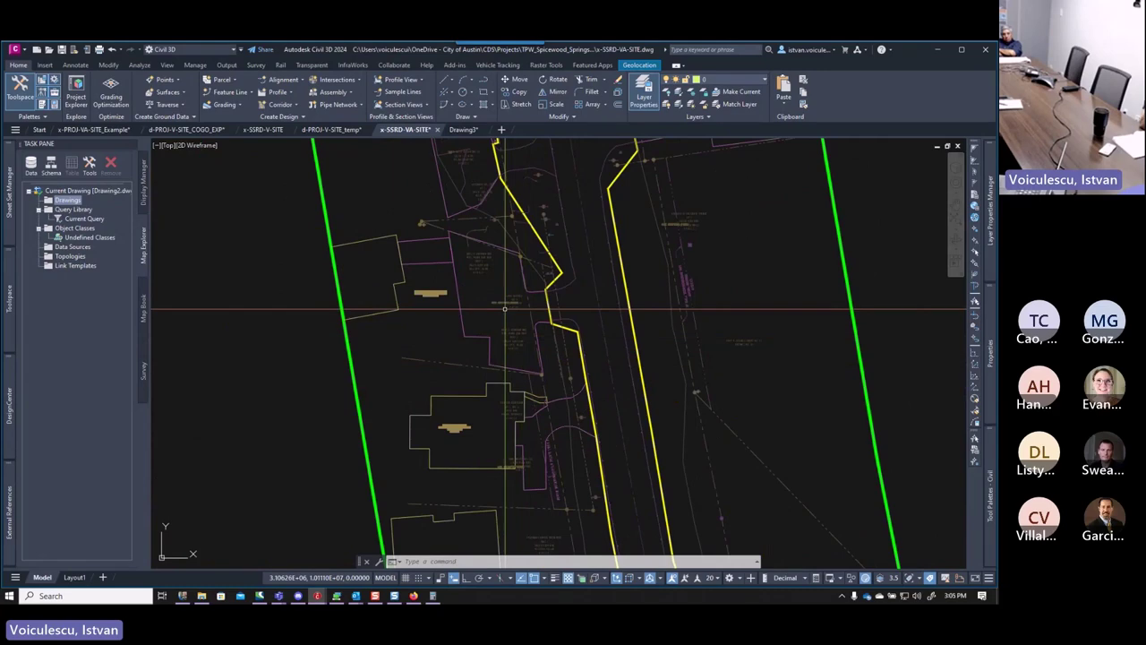
scroll(459, 265, up, 2)
scroll(465, 267, up, 3)
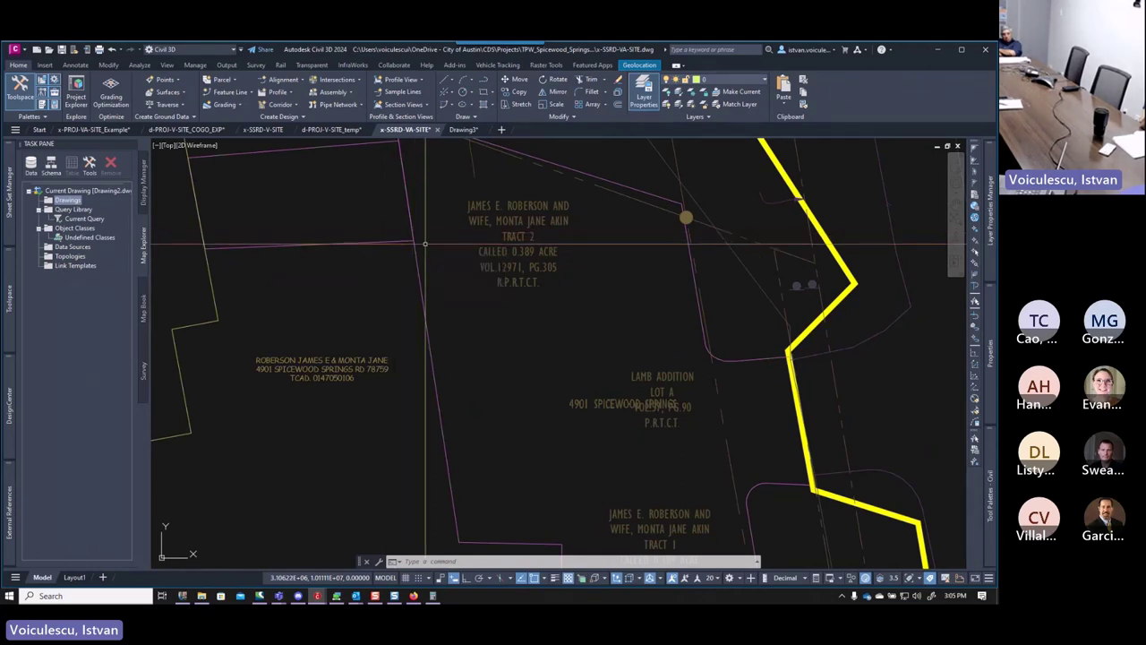
scroll(448, 305, down, 5)
mouse_move(462, 337)
middle_down()
mouse_move(474, 379)
mouse_move(486, 260)
mouse_move(487, 300)
middle_up()
scroll(491, 299, up, 2)
scroll(524, 273, down, 3)
scroll(525, 254, up, 1)
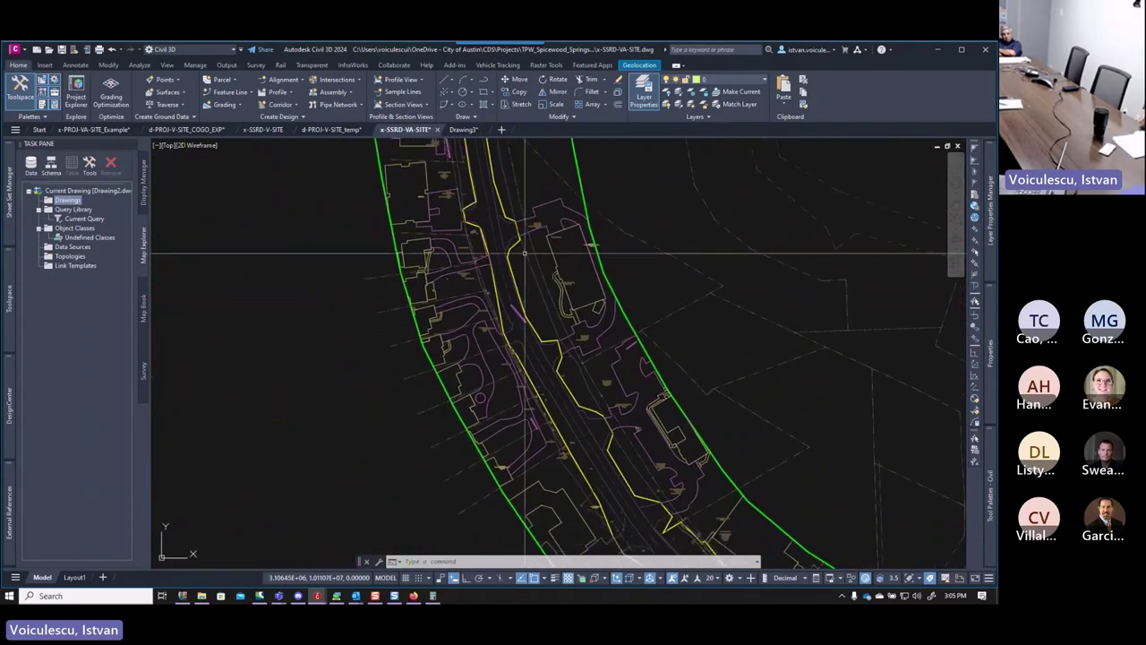
Thaw all layers in the drawing with the -LAYER command, using * as the layer name list.
key(Return)
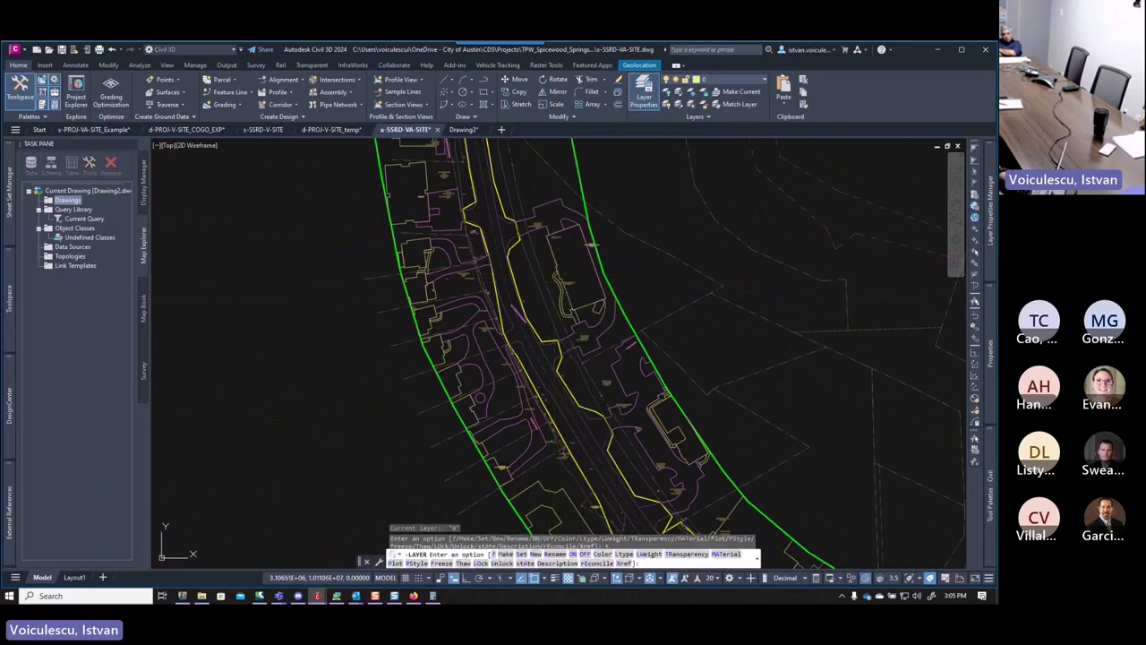
text(*)
key(Return)
scroll(508, 298, up, 5)
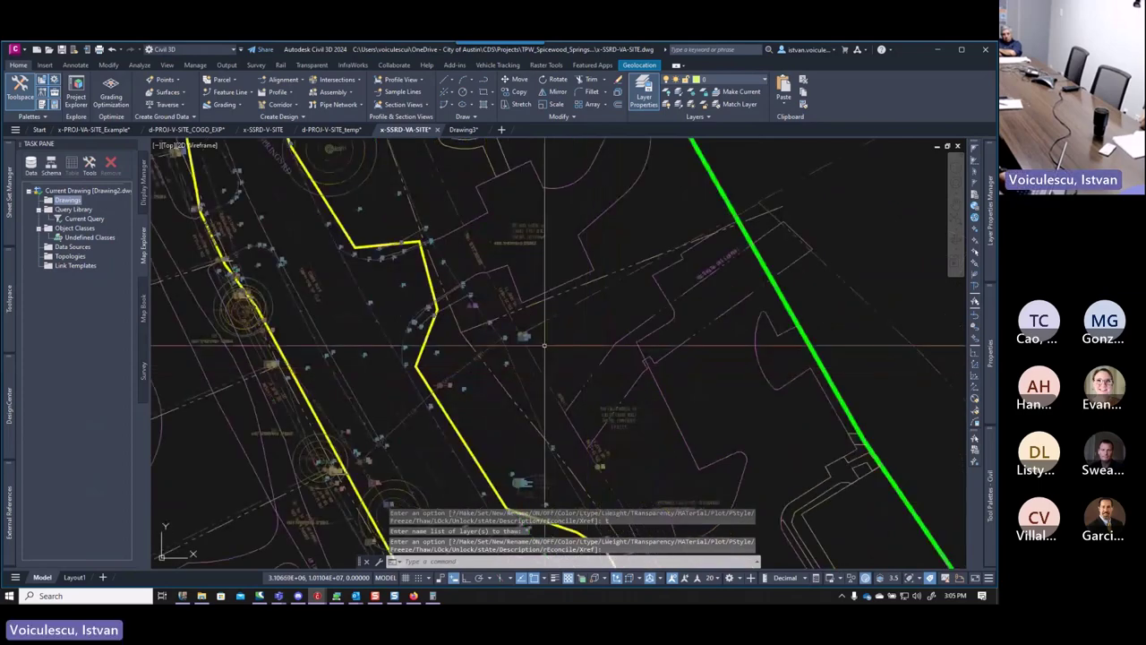
key(Escape)
key(Escape)
key(Escape)
Inspect the VI-PROP-LINE polyline beside the wastewater line easement, from its roadside end to beyond the green outer limit.
click(529, 285)
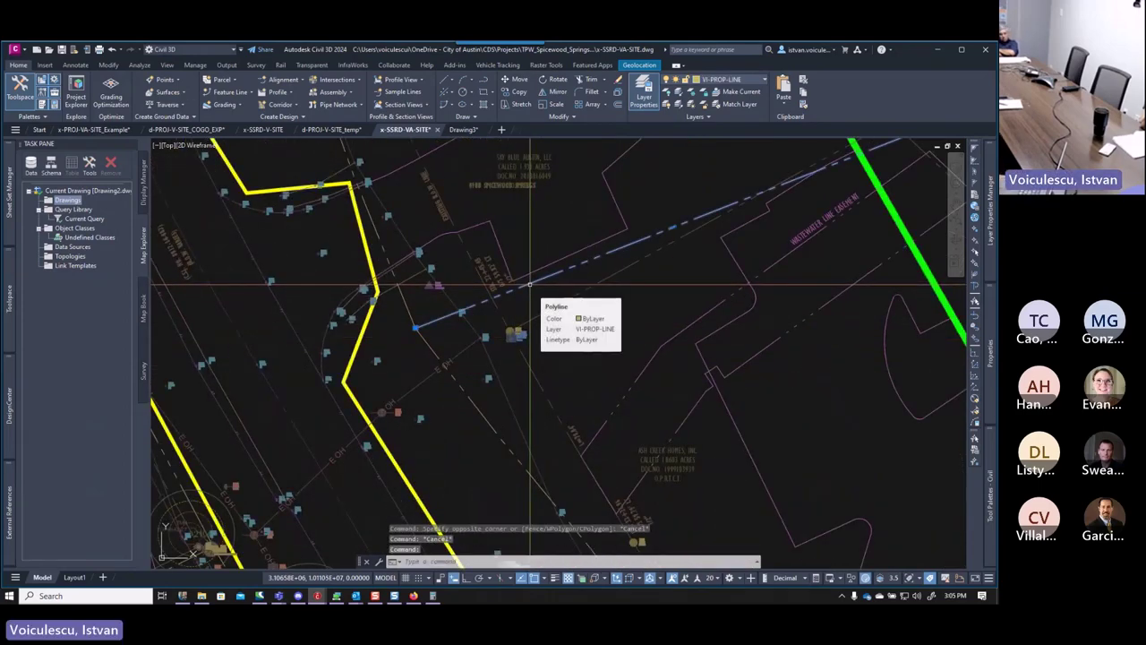
key(Escape)
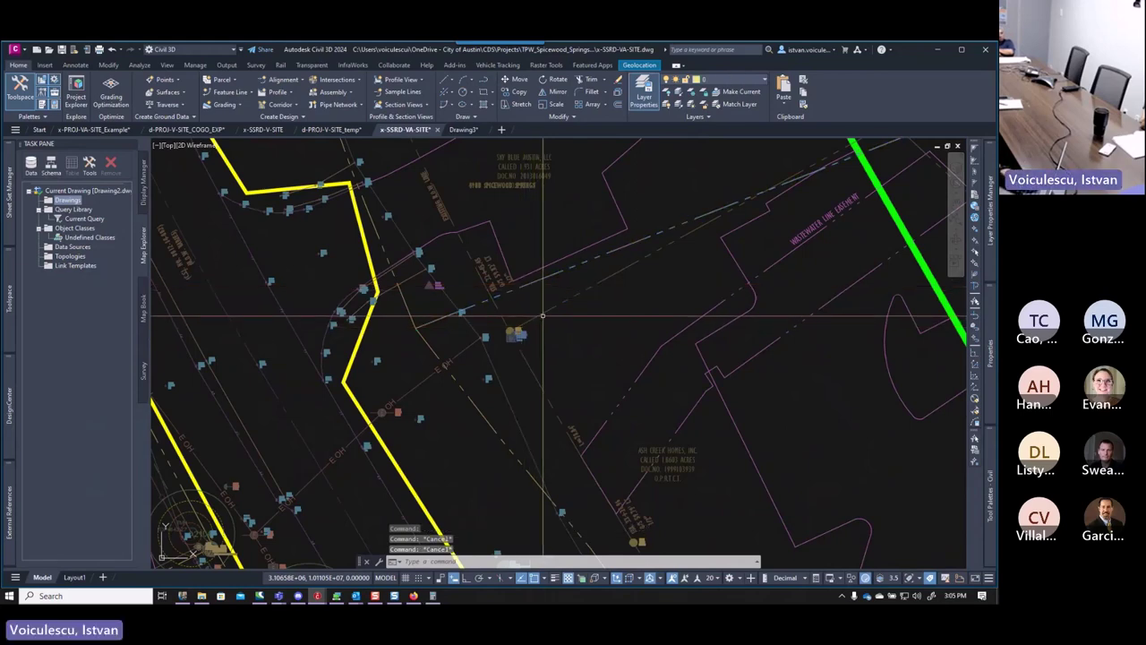
click(545, 311)
key(Escape)
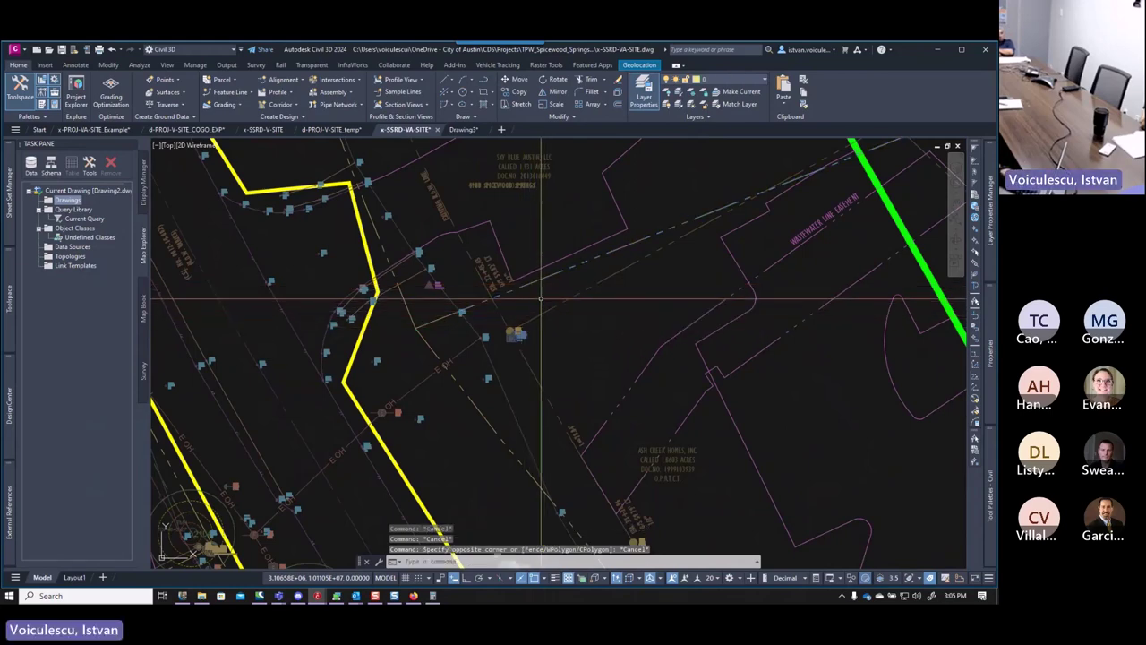
scroll(558, 297, down, 3)
scroll(558, 297, up, 2)
scroll(678, 231, up, 3)
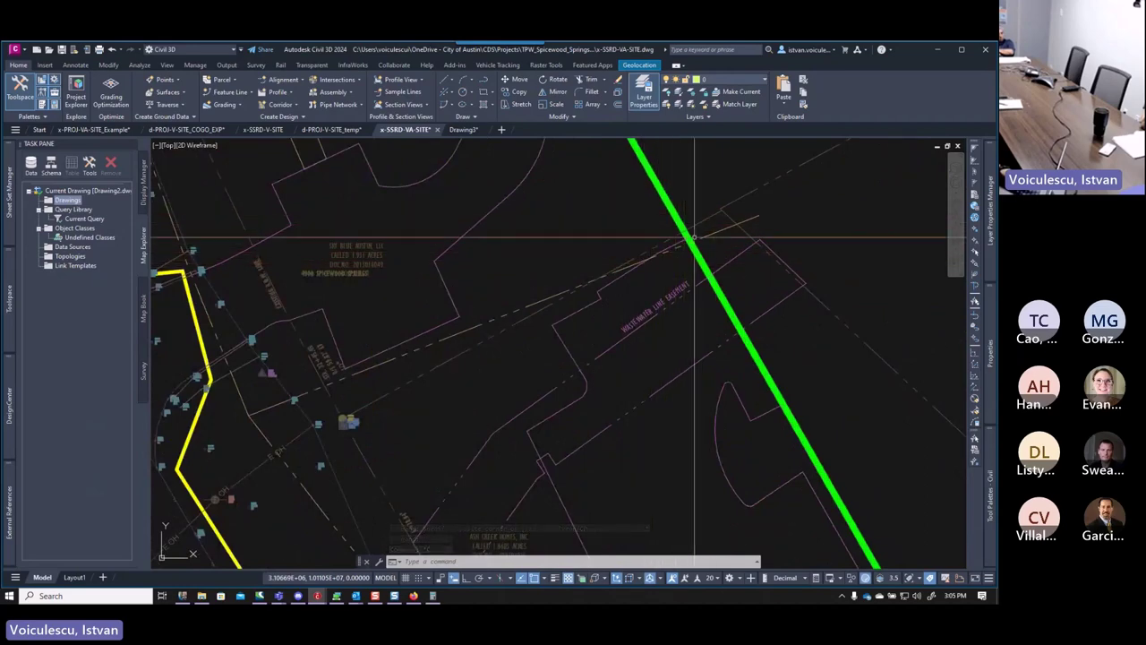
scroll(575, 329, down, 4)
key(Escape)
key(Escape)
key(Escape)
mouse_move(573, 330)
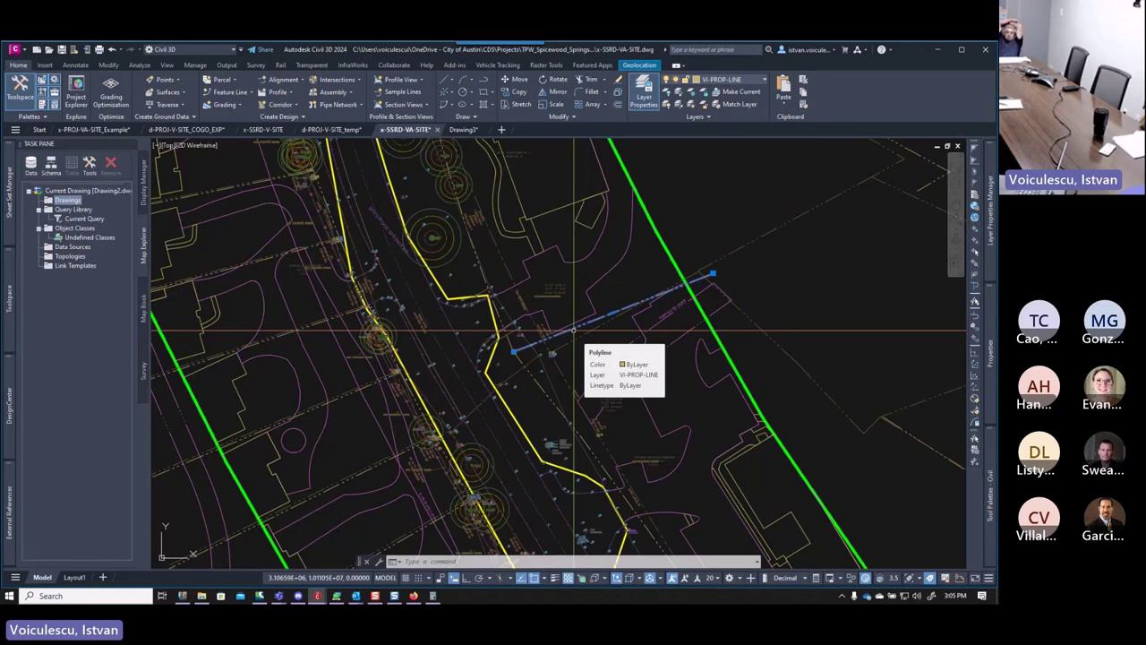
key(Escape)
key(Escape)
Unload the x-SSRD-V-SITE overlay reference from the drawing.
scroll(472, 320, down, 6)
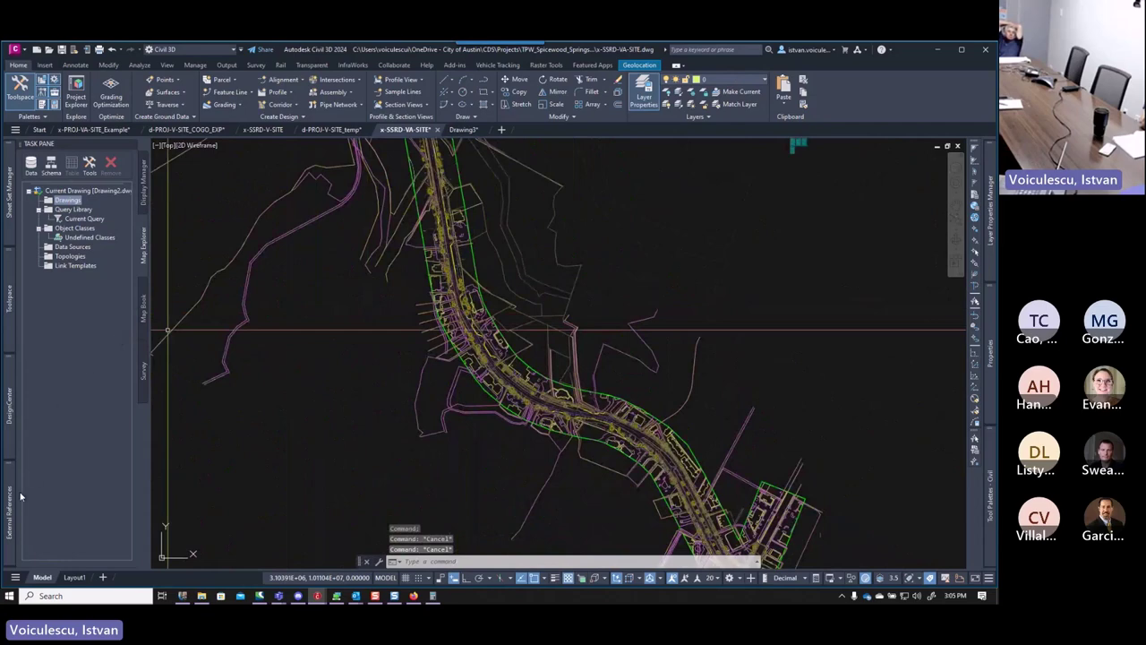
click(27, 488)
right_click(67, 206)
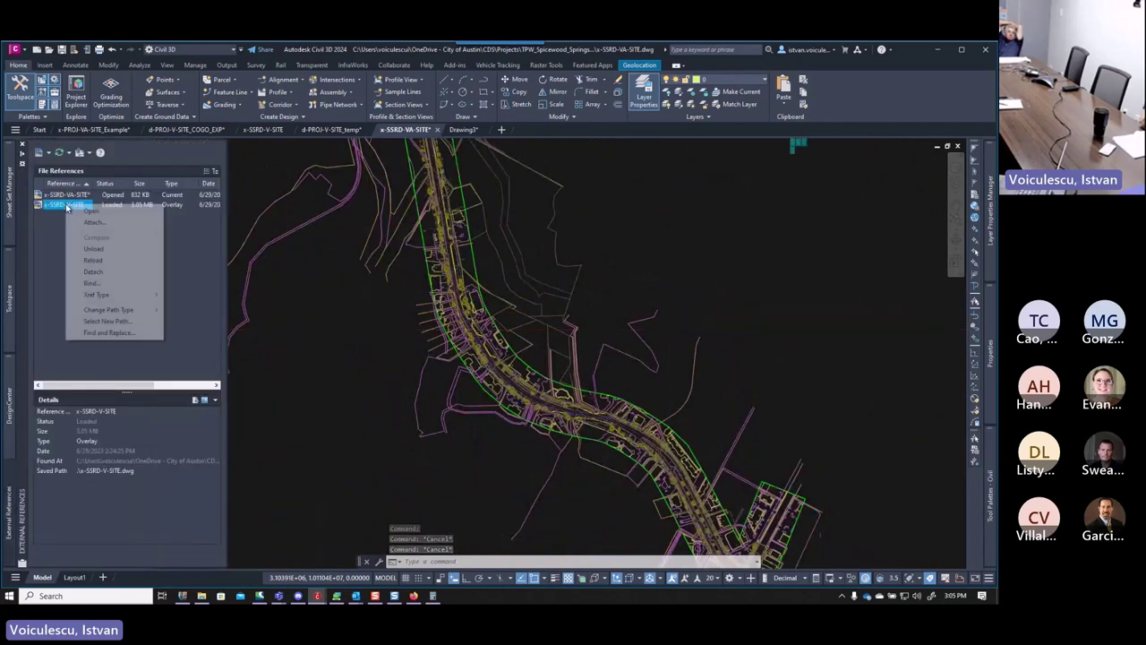
click(94, 249)
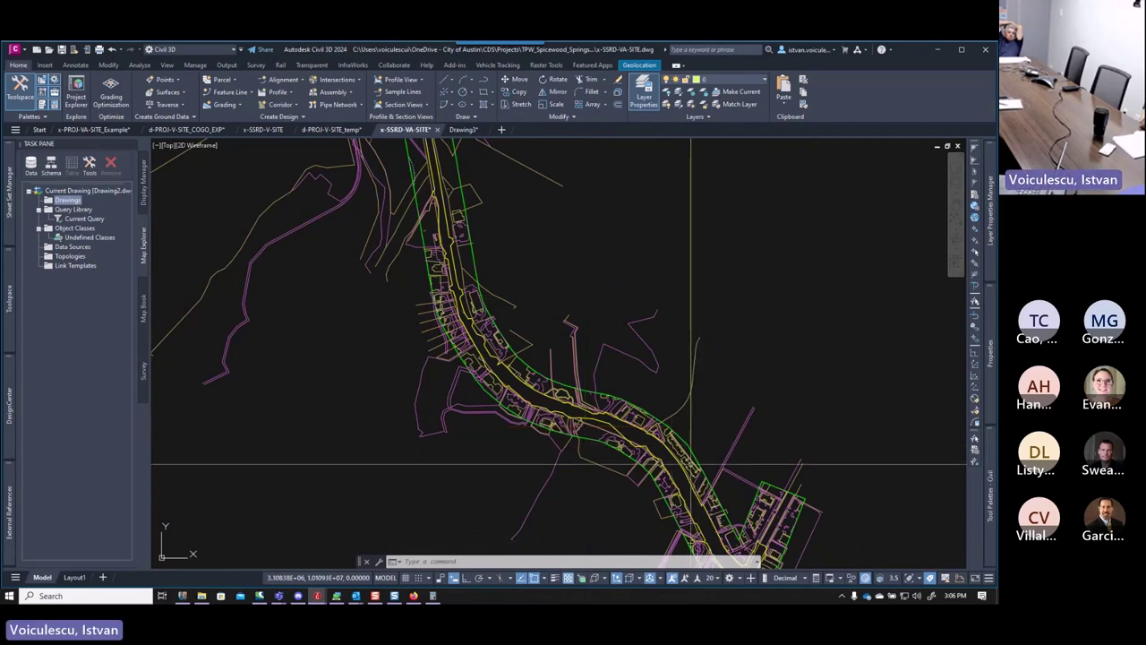
Check the remaining GIS linework around the road intersection and save the x-SSRD-VA-SITE drawing.
scroll(695, 444, up, 6)
middle_drag(695, 444, 677, 403)
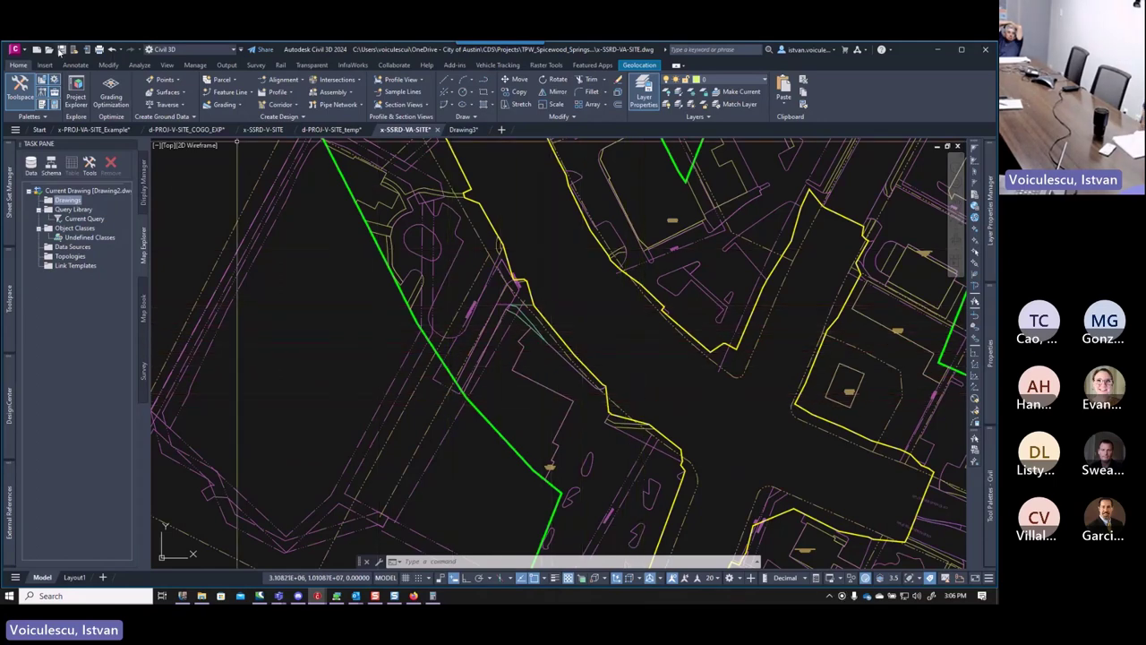
key(ctrl+s)
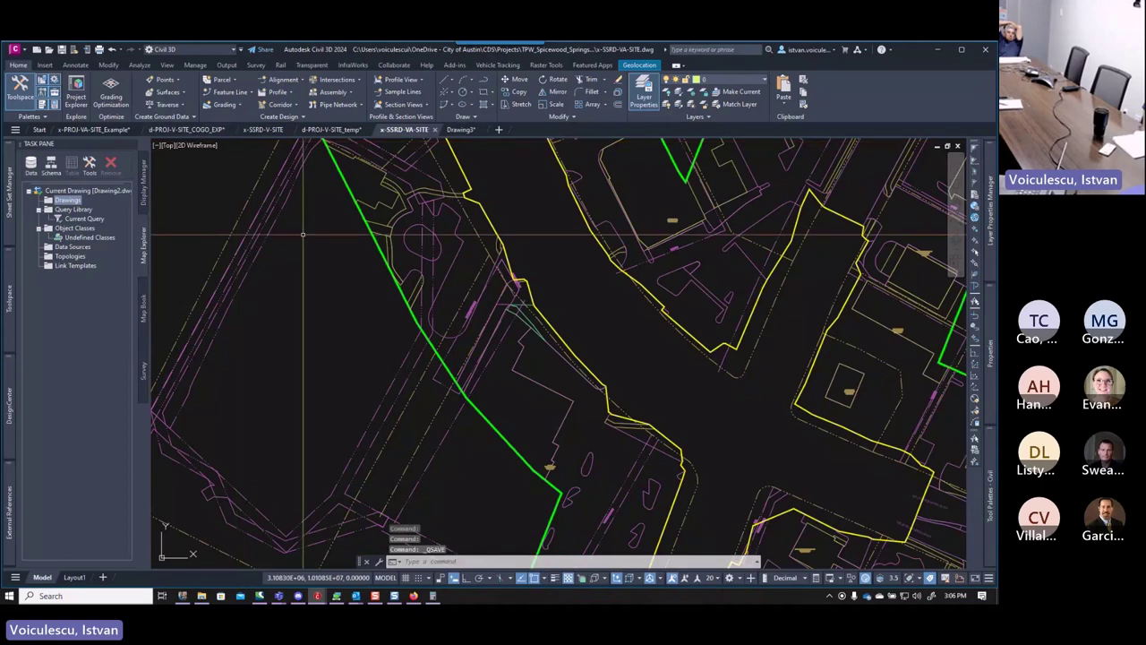